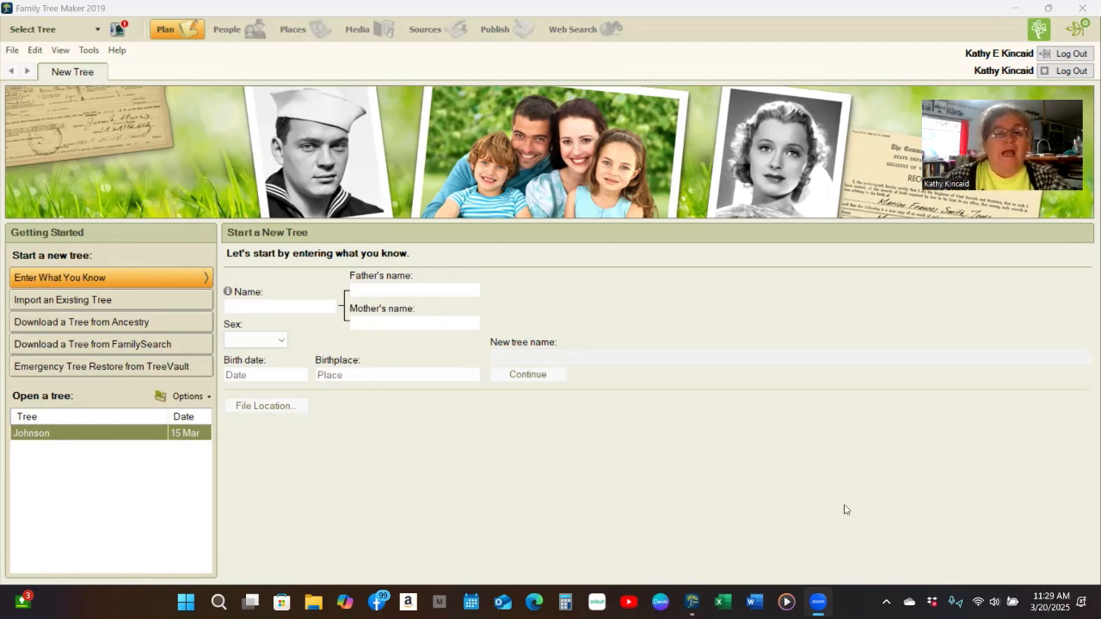
- Enter the home person's full name, then his father's and his mother's full names
{"action": "left_click", "coordinate": [265, 307]}
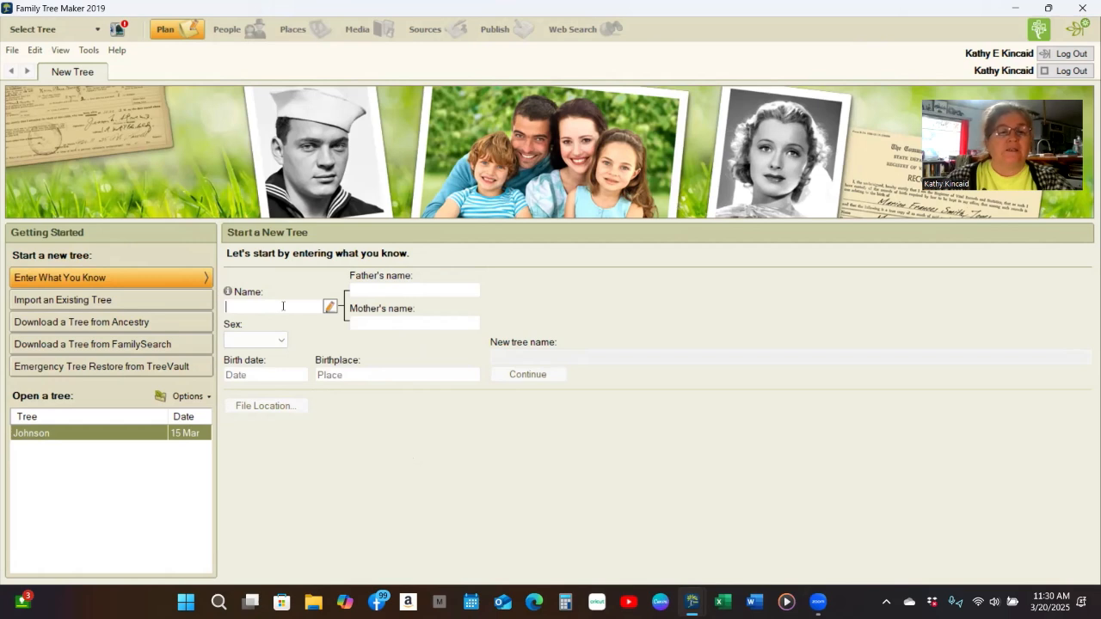
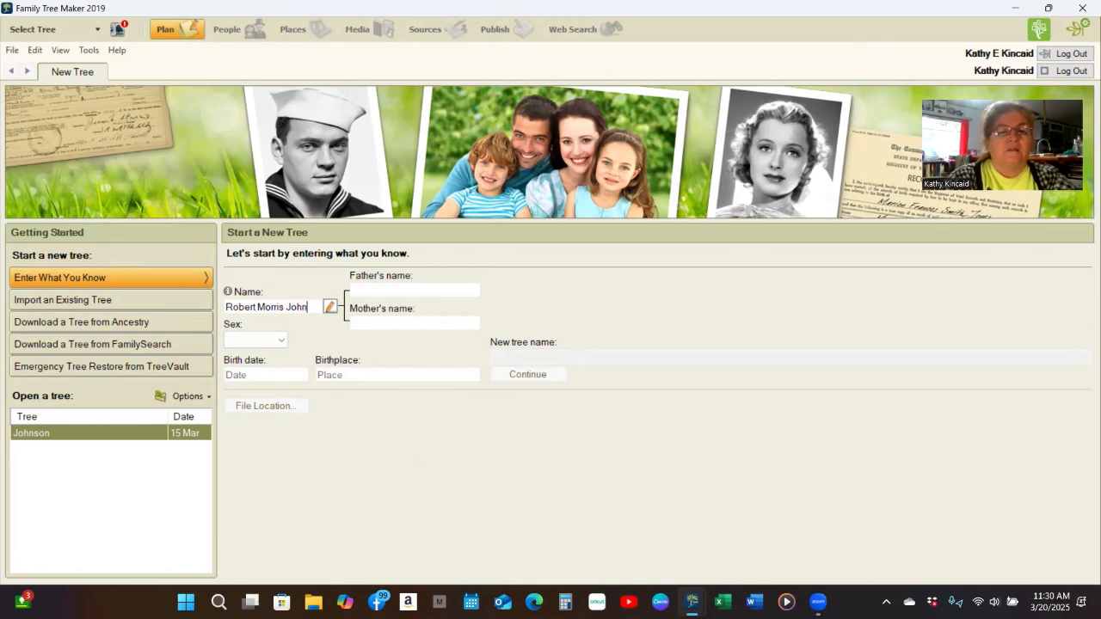
{"action": "left_click", "coordinate": [400, 288]}
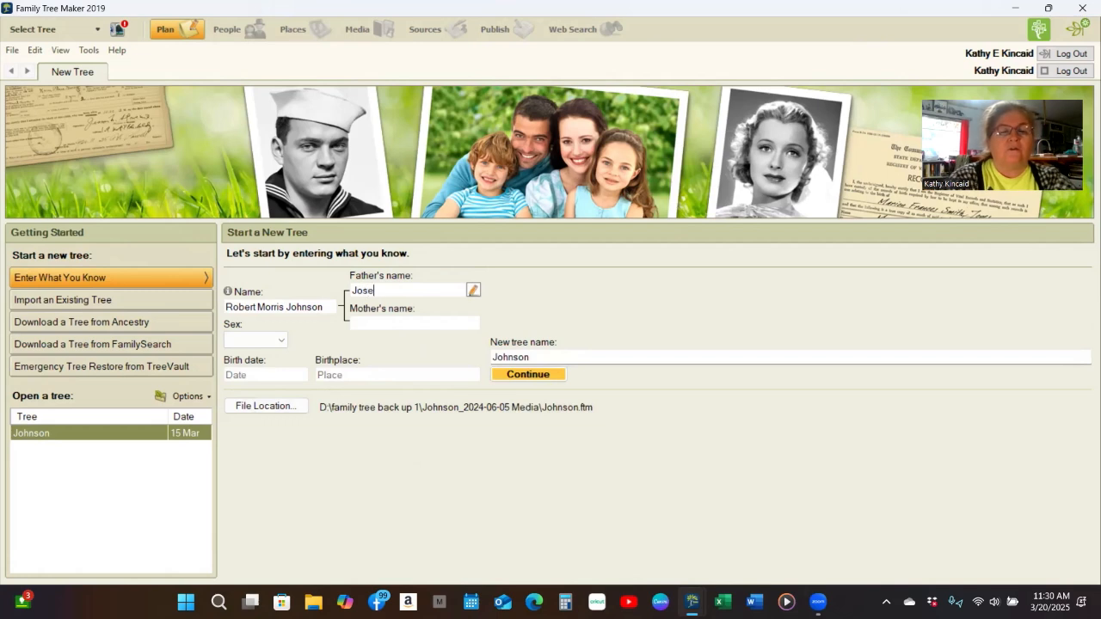
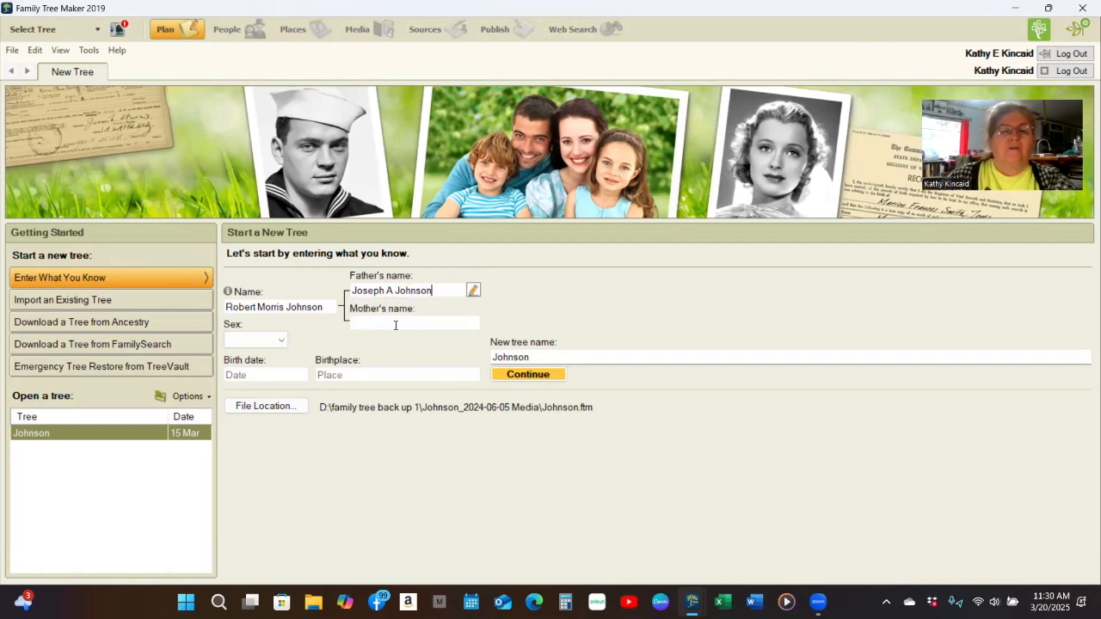
{"action": "left_click", "coordinate": [396, 324]}
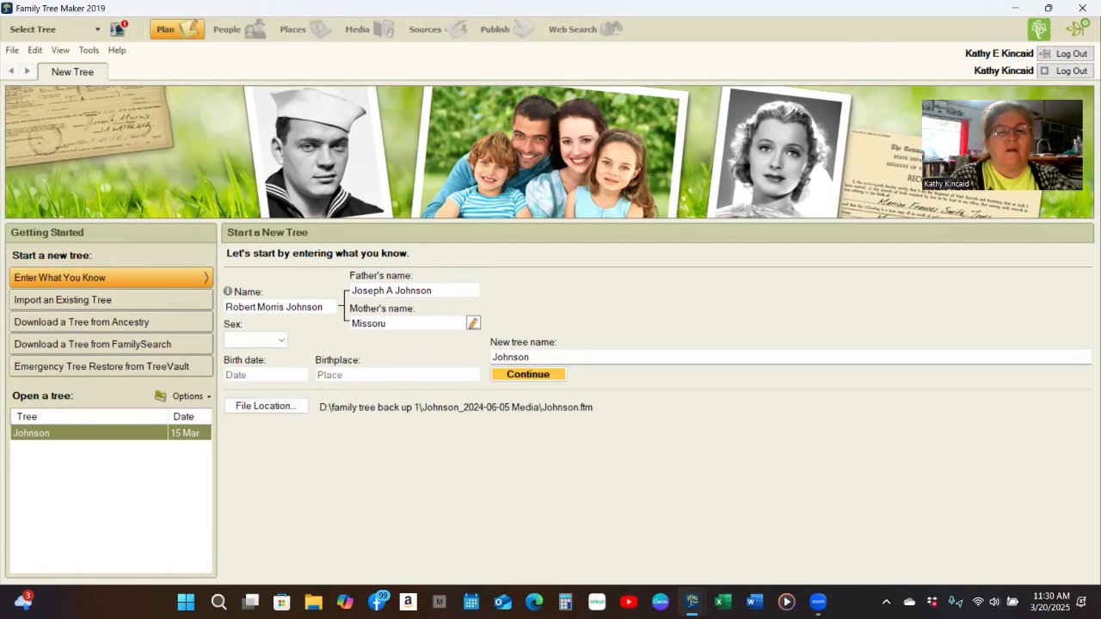
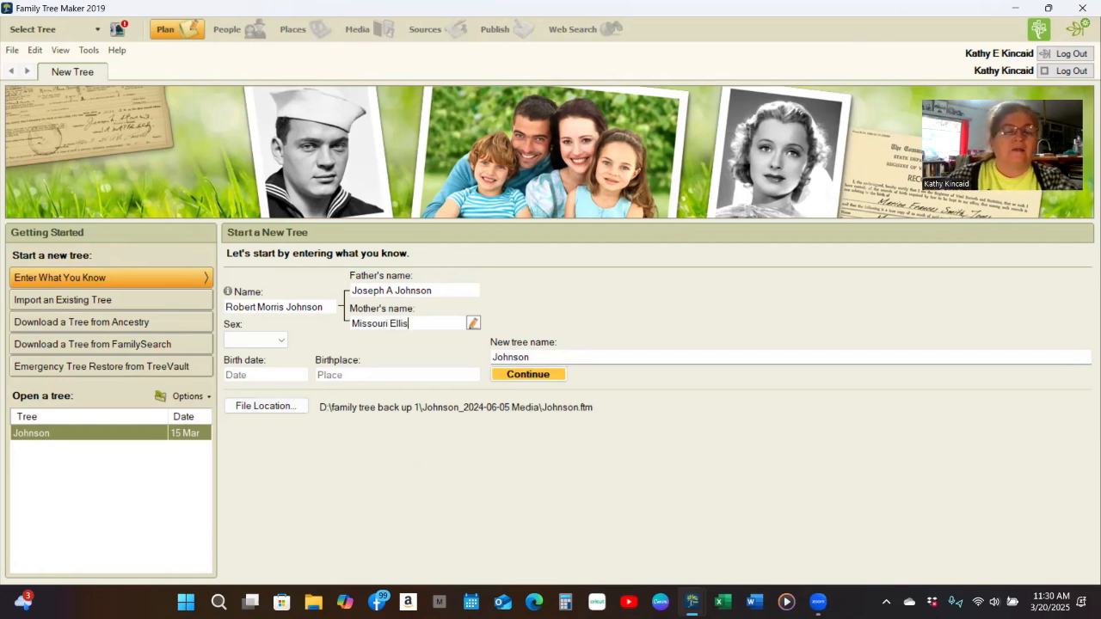
- Mark the home person as Male, born 01/26/1910 in Ansted Fayette Co WV
{"action": "left_click", "coordinate": [279, 344]}
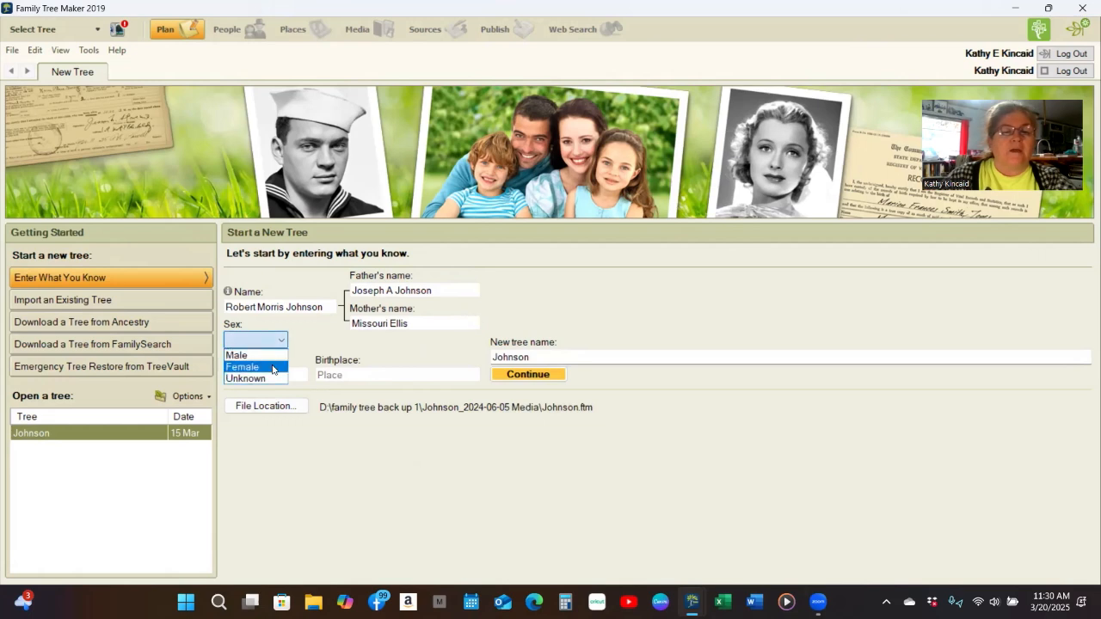
{"action": "left_click", "coordinate": [258, 355]}
{"action": "left_click", "coordinate": [289, 375]}
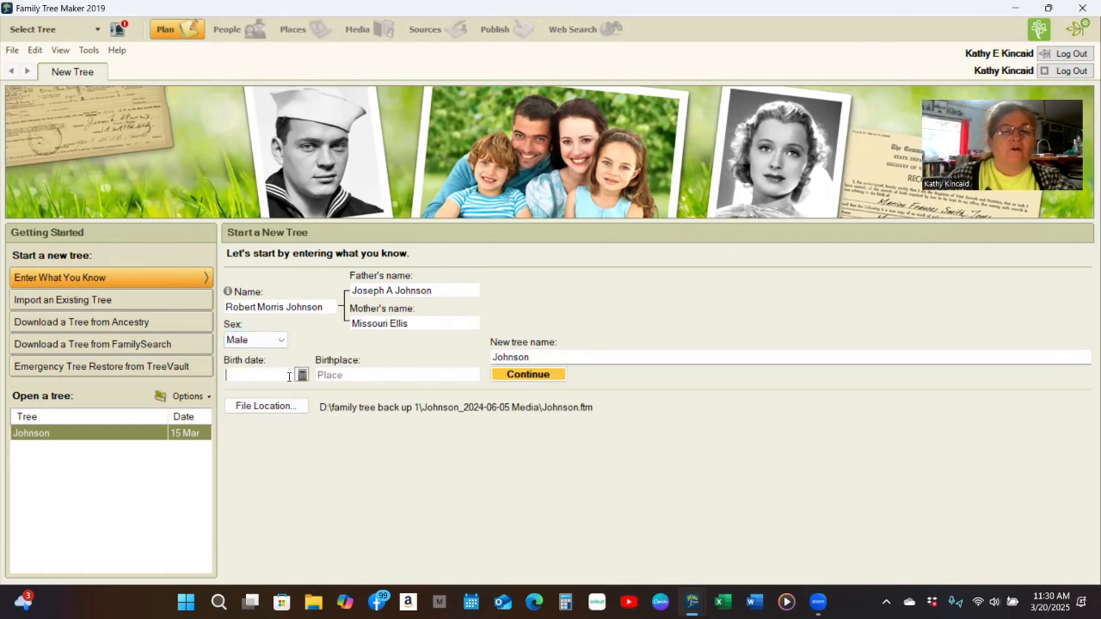
{"action": "type", "text": "01/"}
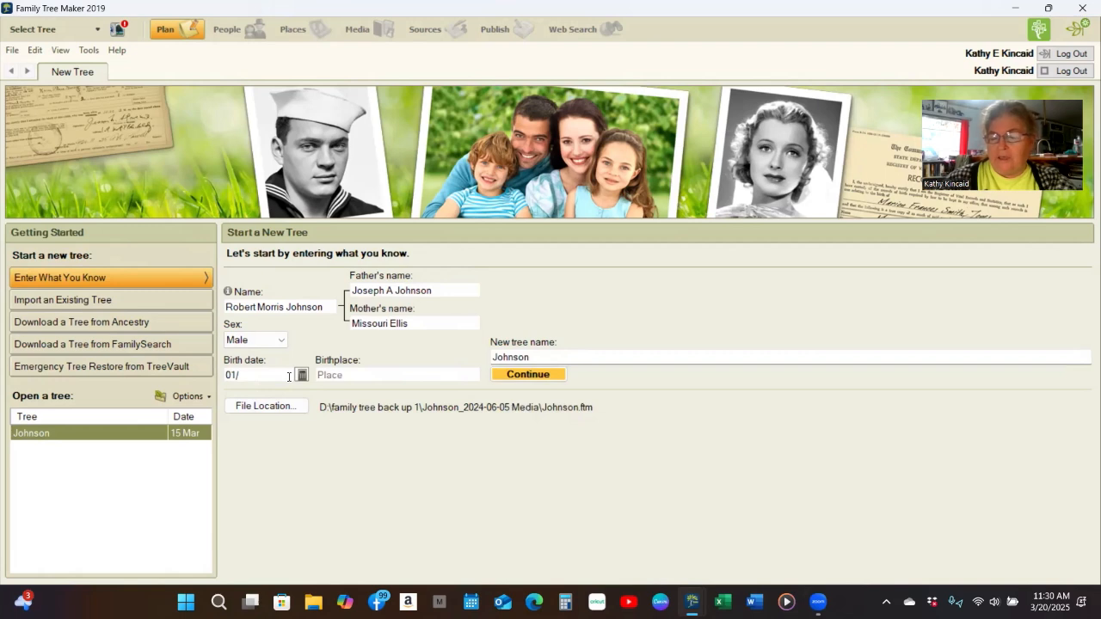
{"action": "type", "text": "26/"}
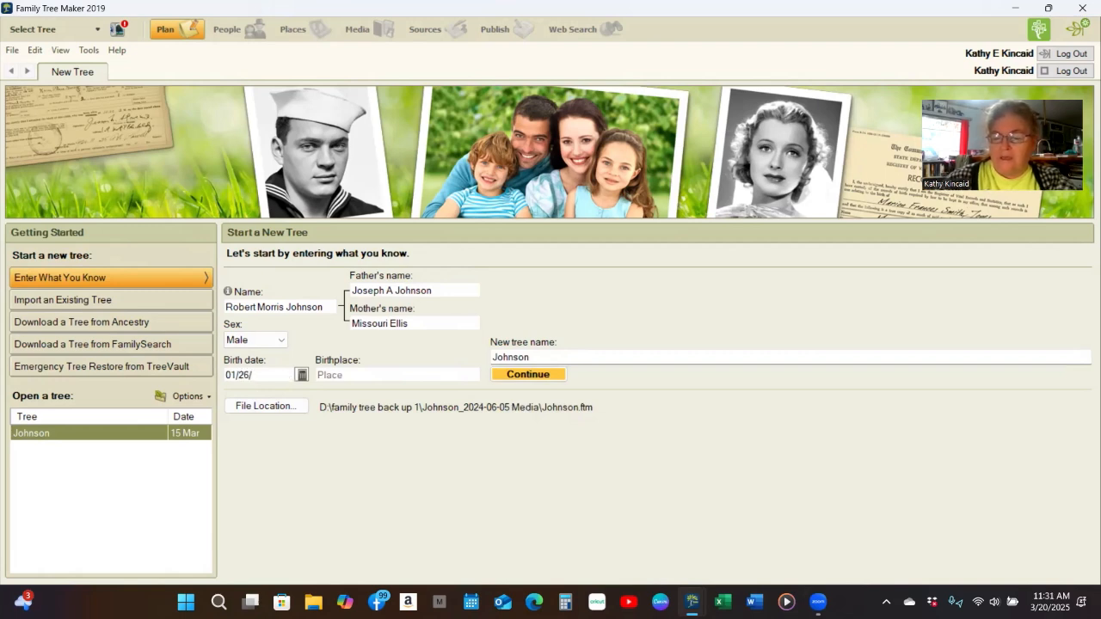
{"action": "type", "text": "9010"}
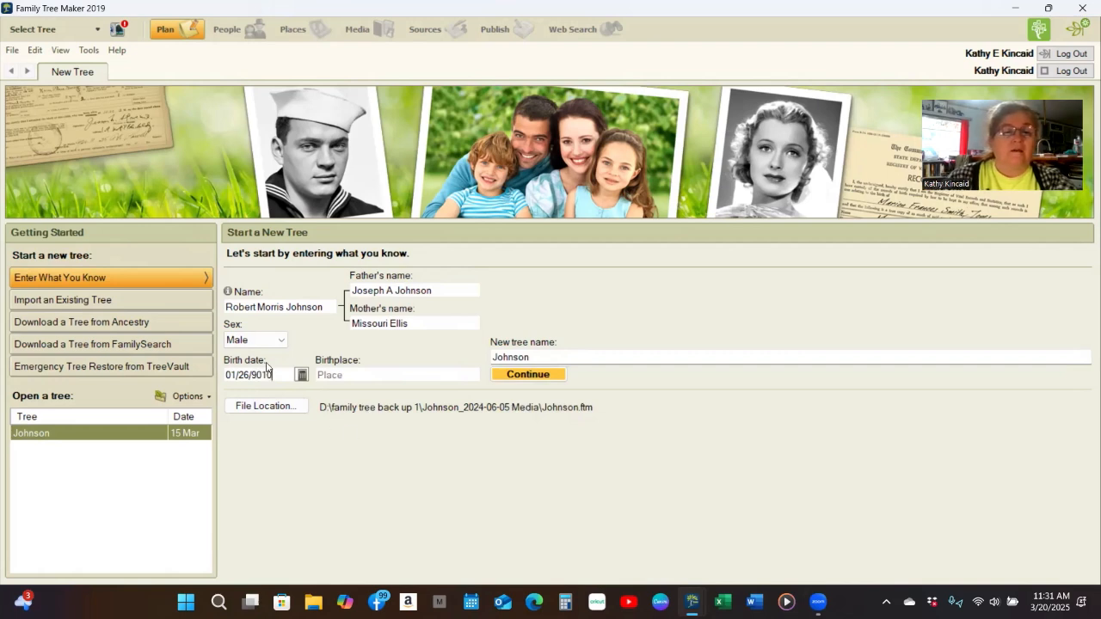
{"action": "left_click_drag", "start_coordinate": [272, 375], "coordinate": [254, 379]}
{"action": "type", "text": "1910"}
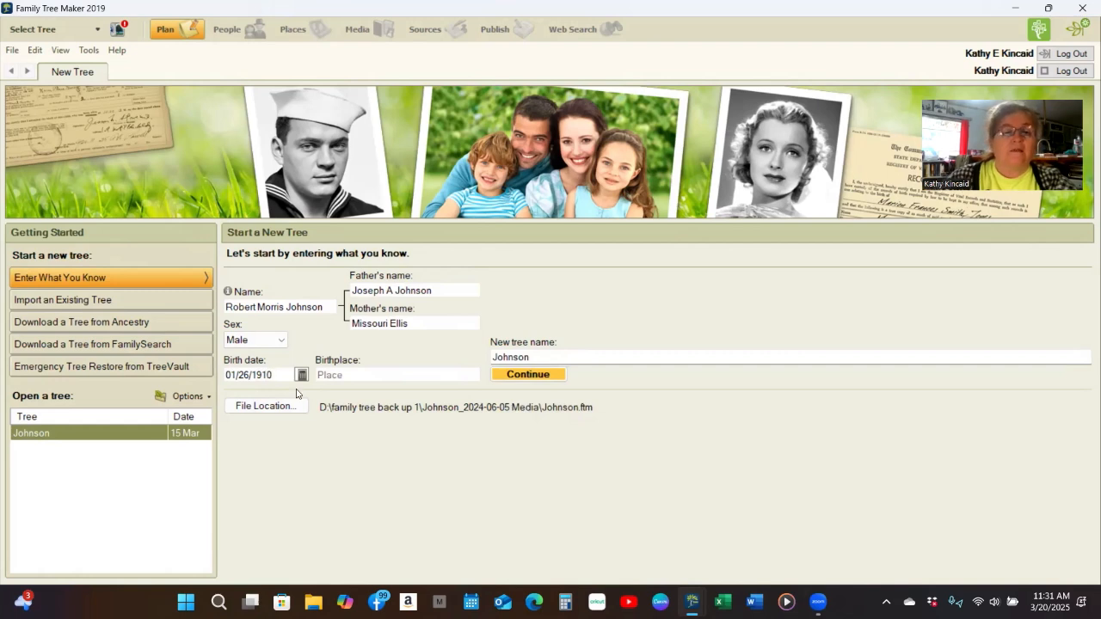
{"action": "left_click", "coordinate": [359, 374]}
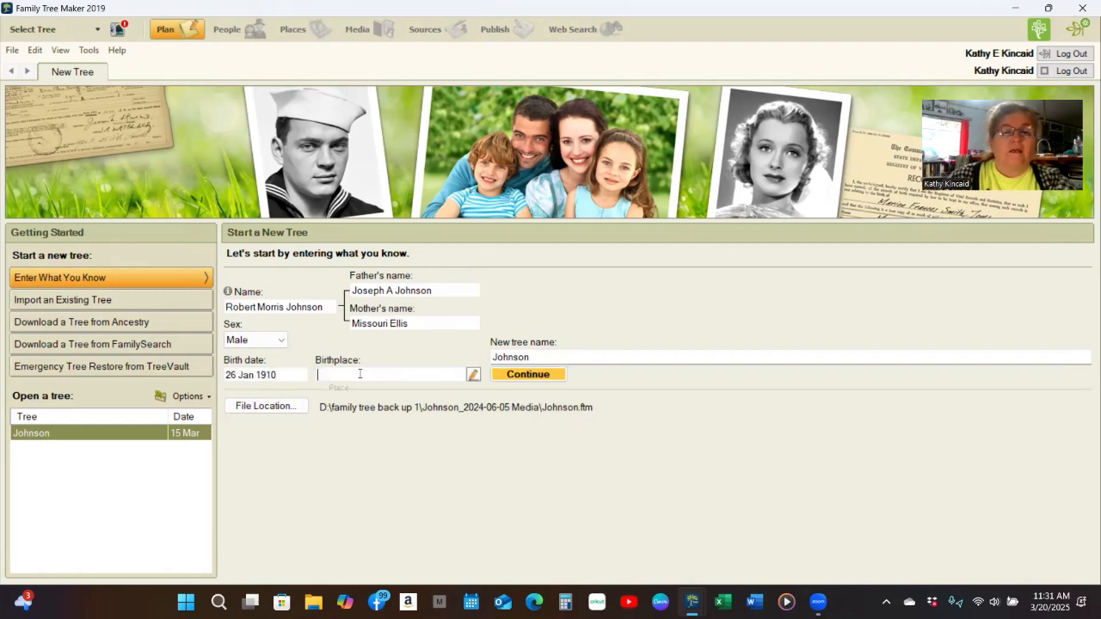
{"action": "type", "text": "An"}
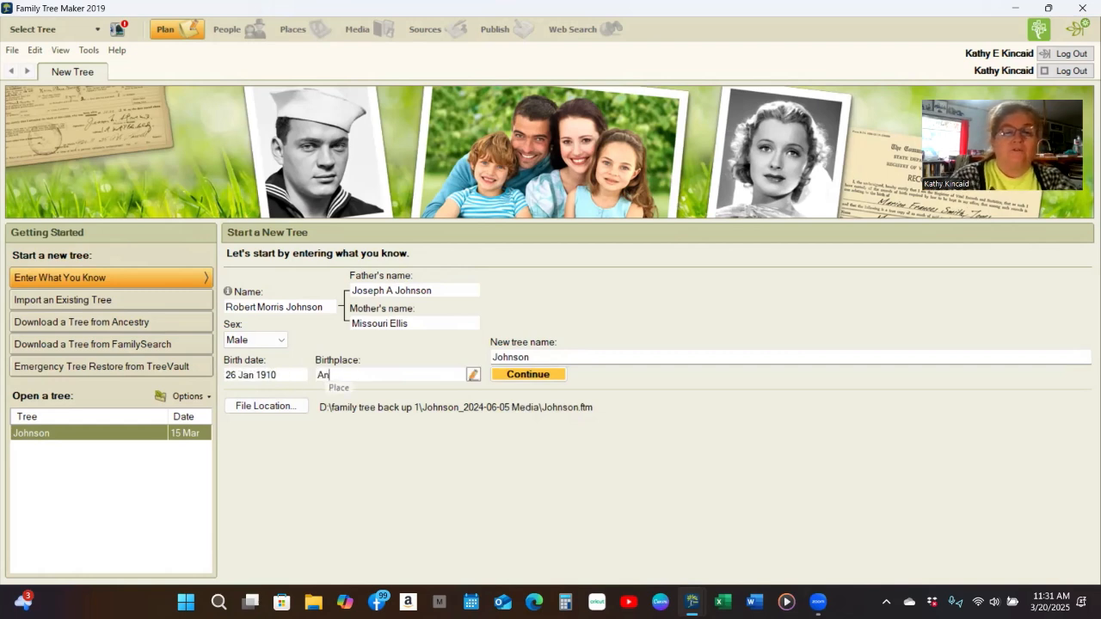
{"action": "type", "text": "sted "}
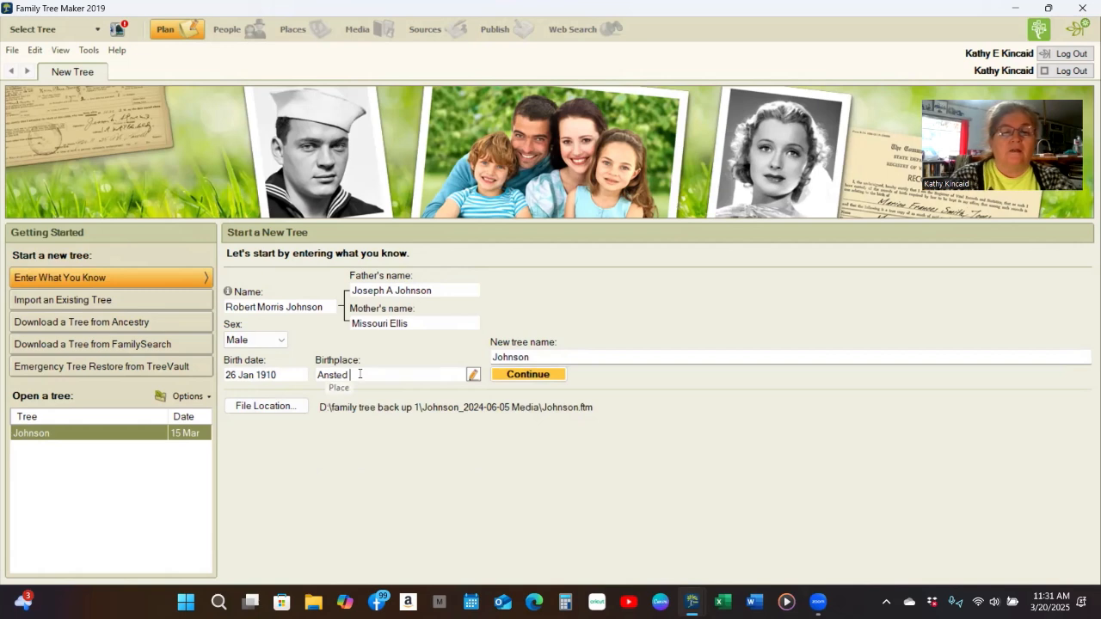
{"action": "type", "text": "Faye"}
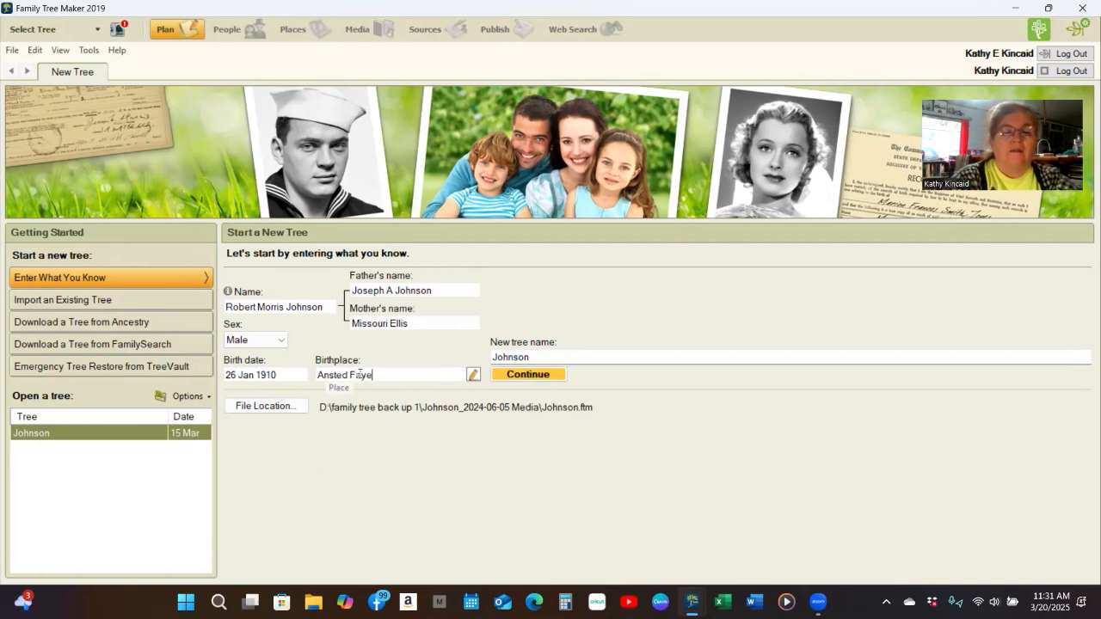
{"action": "type", "text": "tte Co WV"}
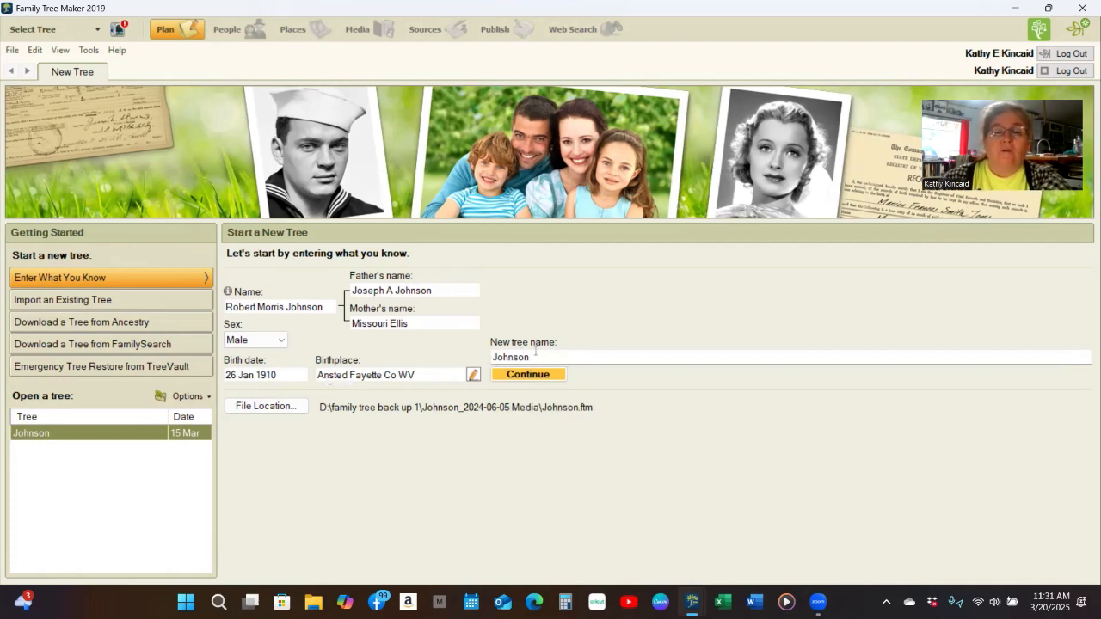
- Append '2' to the new tree name, try creating it, and dismiss the folder-access error
{"action": "left_click", "coordinate": [535, 351]}
{"action": "type", "text": "2"}
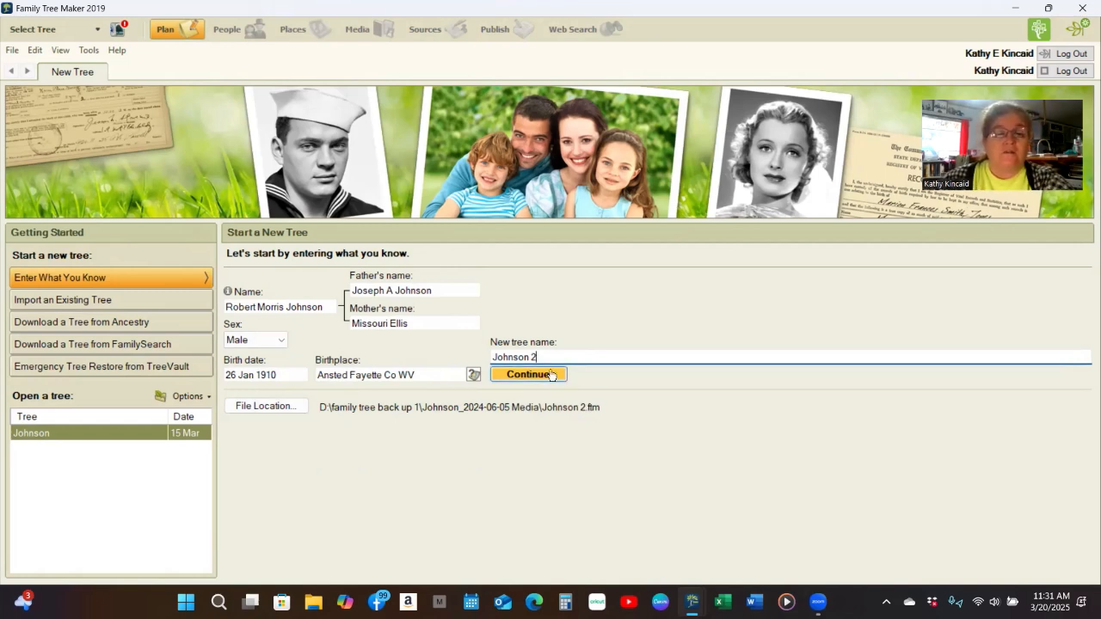
{"action": "left_click", "coordinate": [551, 375]}
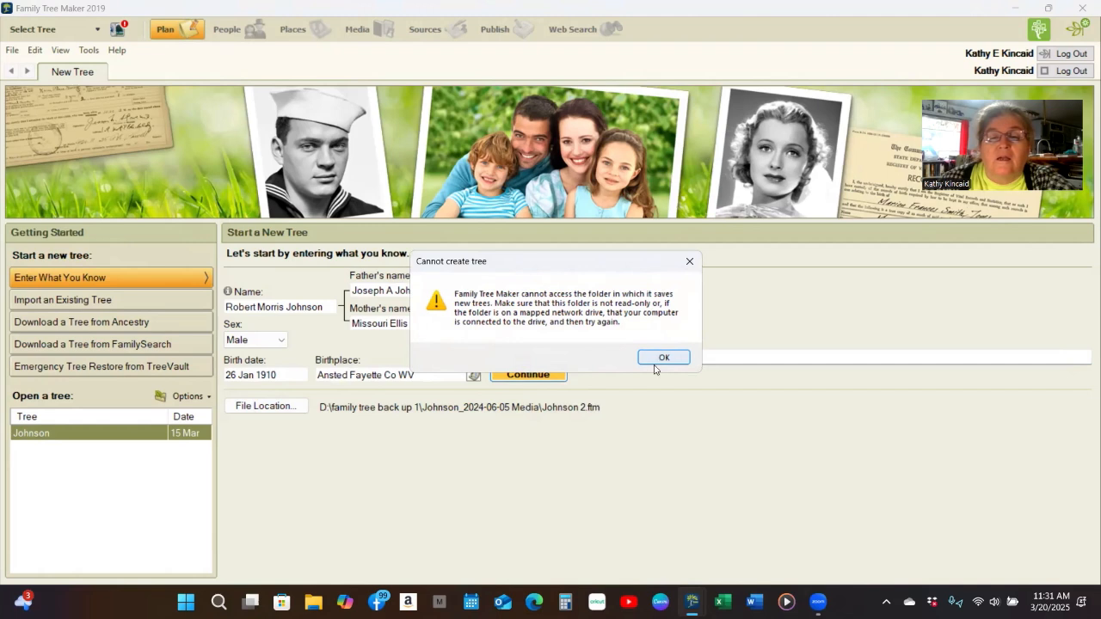
{"action": "left_click", "coordinate": [665, 358]}
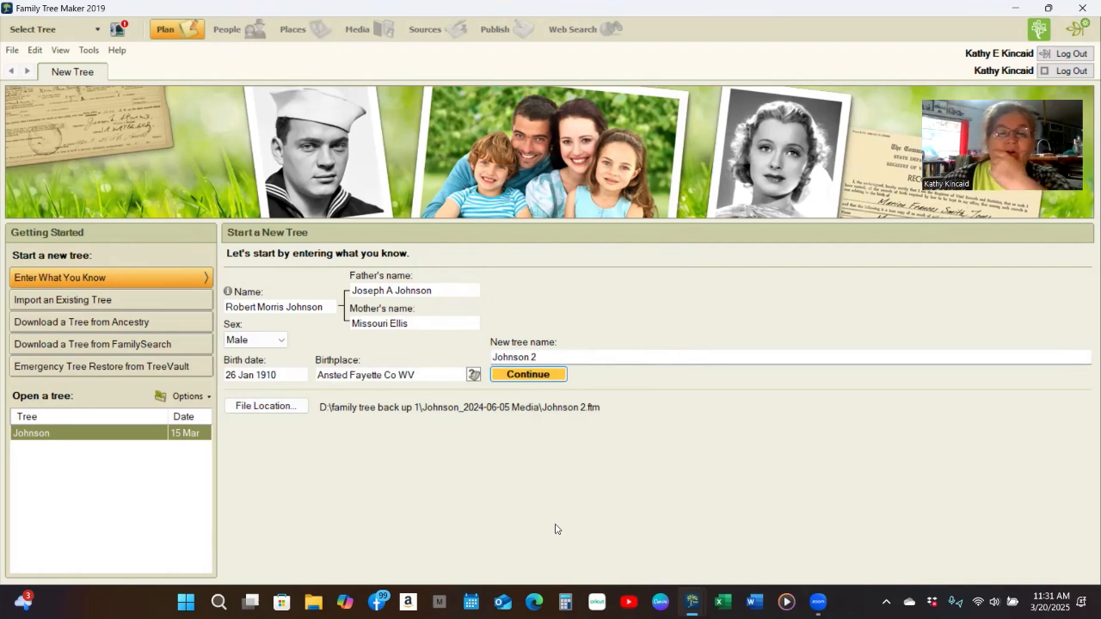
- Rename the new tree to 'My Family Trip' and retry creating it
{"action": "left_click_drag", "start_coordinate": [543, 358], "coordinate": [469, 349]}
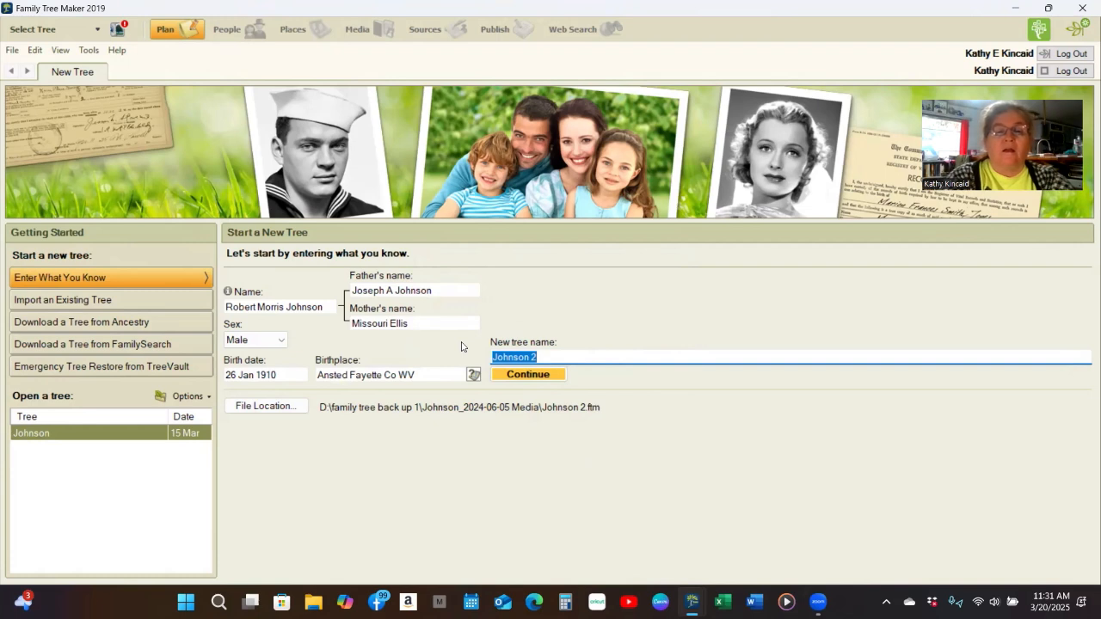
{"action": "type", "text": "My "}
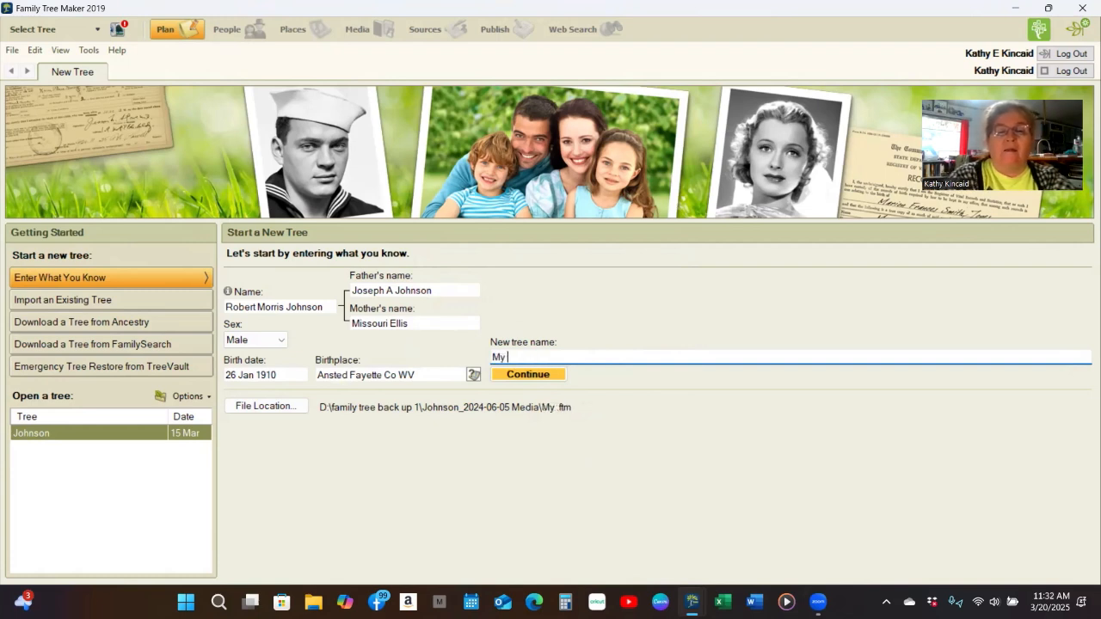
{"action": "type", "text": "Family t"}
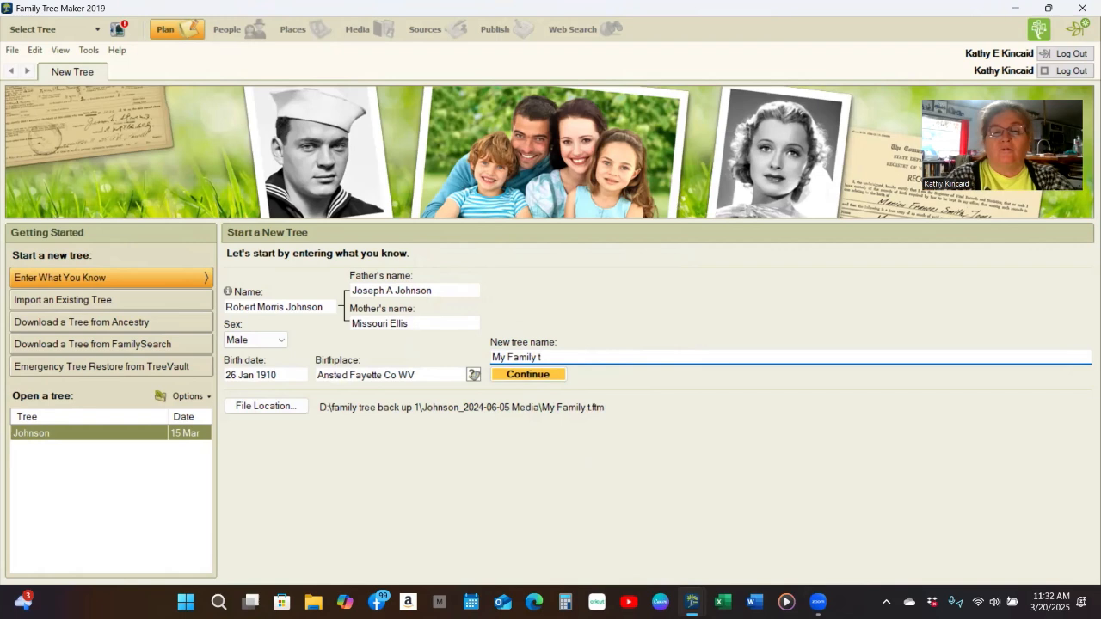
{"action": "key", "text": "BackSpace"}
{"action": "type", "text": "Trip"}
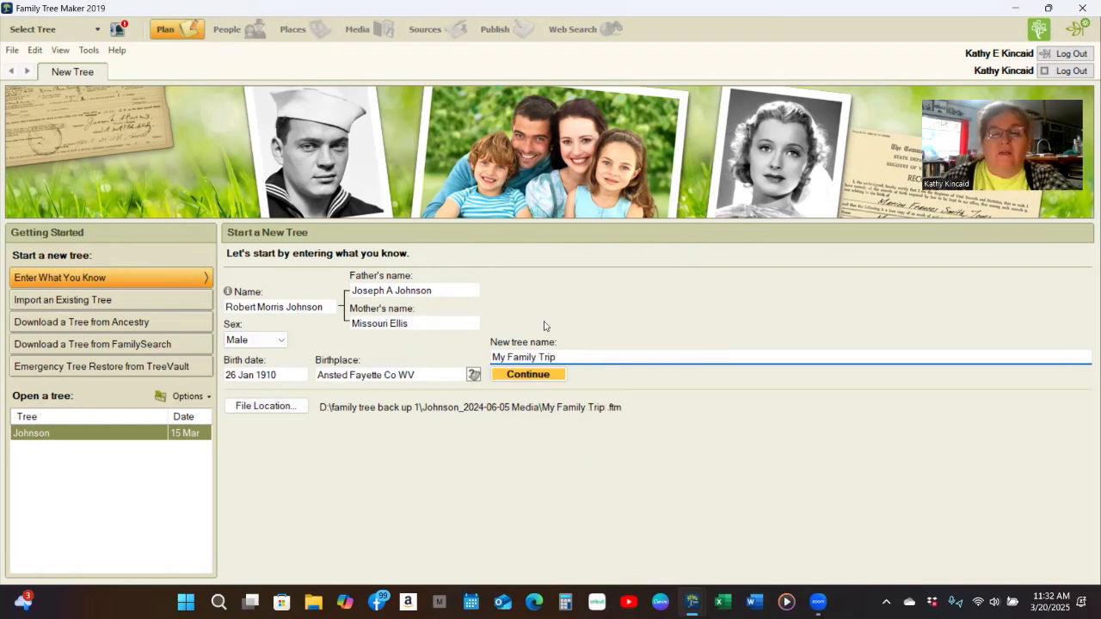
{"action": "left_click", "coordinate": [556, 381]}
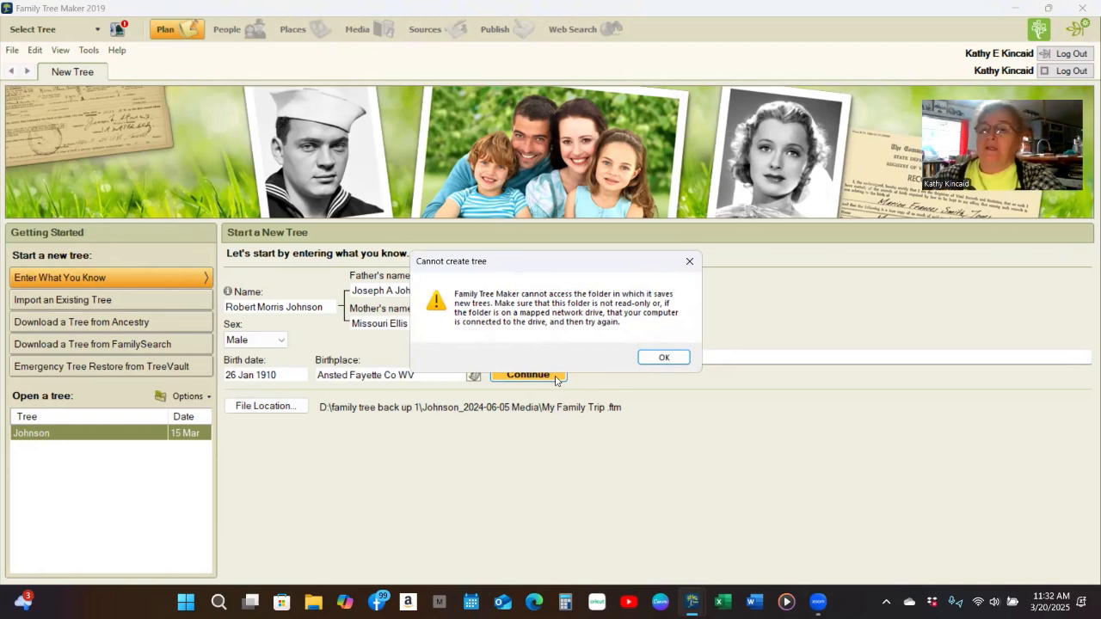
- Dismiss the error, glance at the tree list, and create the 'My Family Trip' tree
{"action": "left_click", "coordinate": [655, 359]}
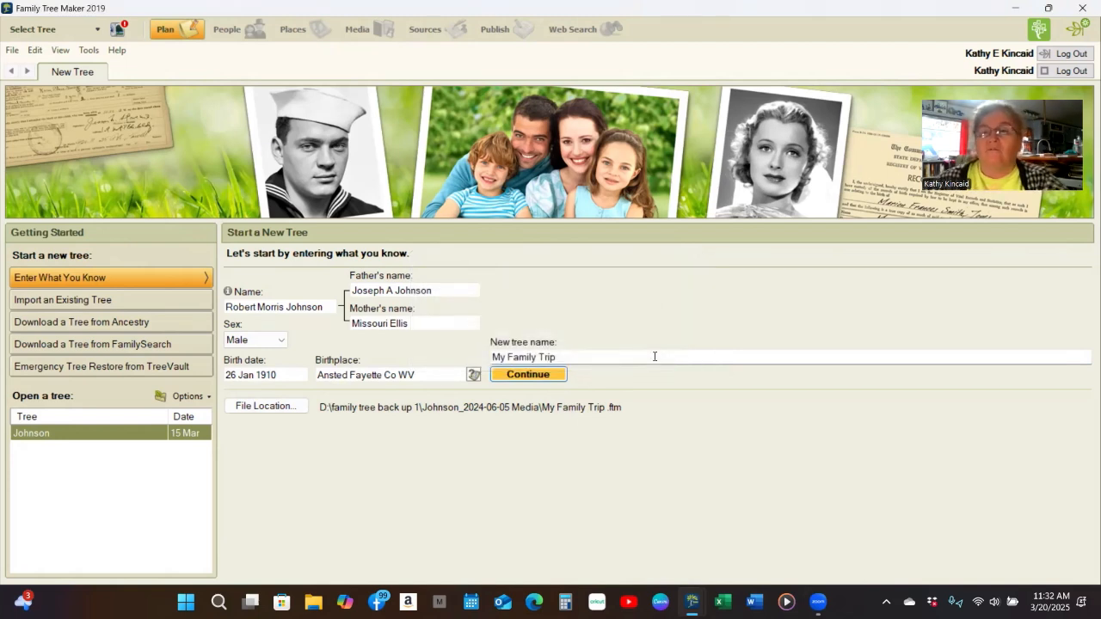
{"action": "left_click", "coordinate": [100, 31]}
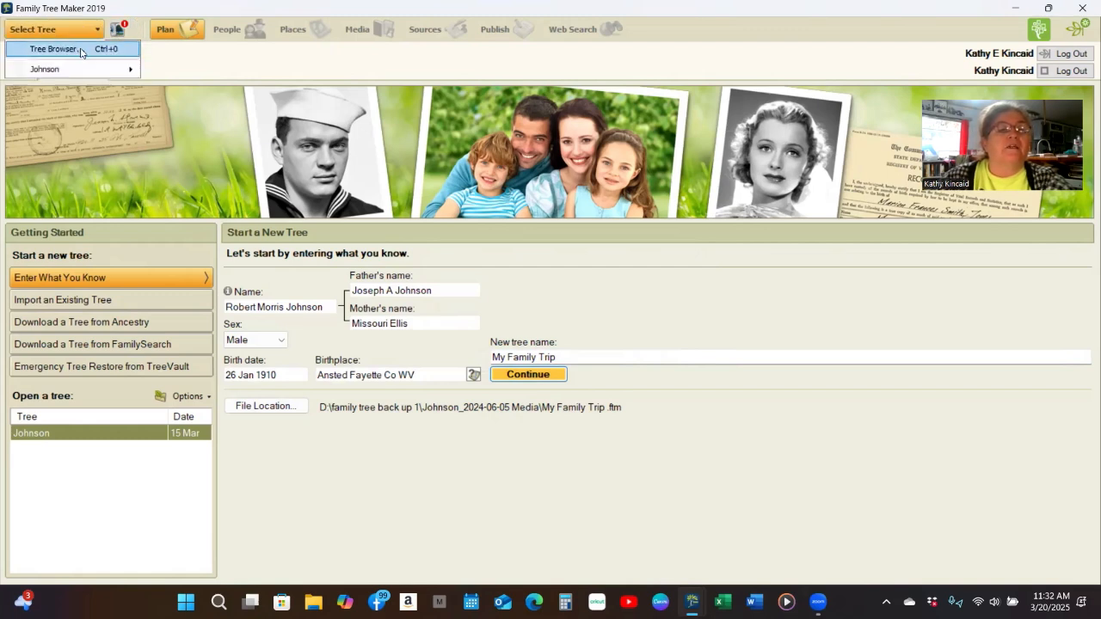
{"action": "left_click", "coordinate": [95, 34]}
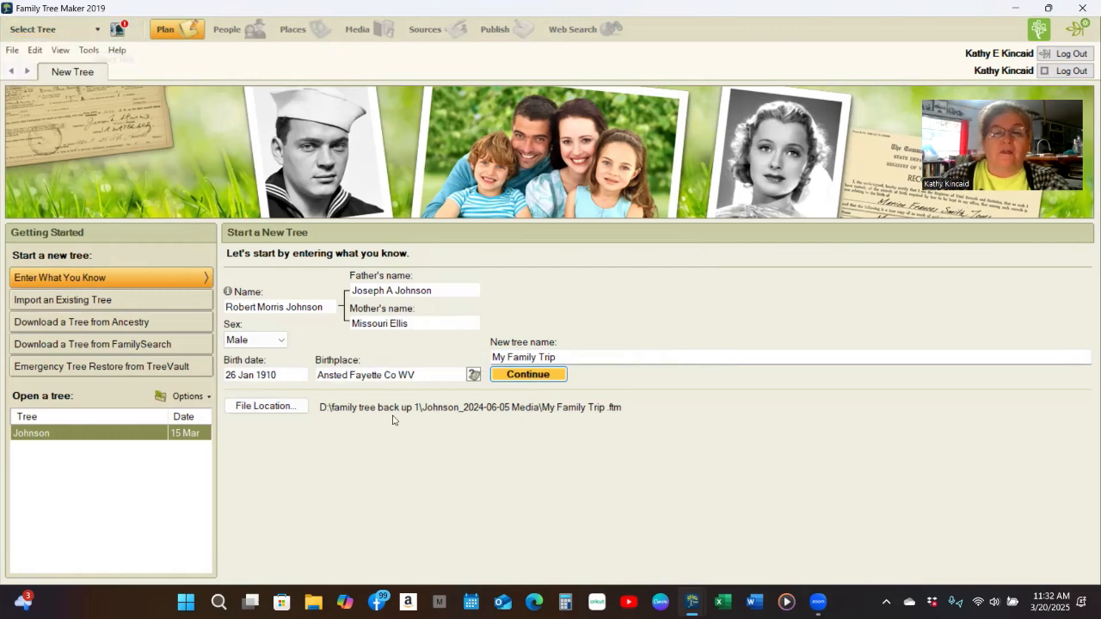
{"action": "left_click", "coordinate": [541, 373]}
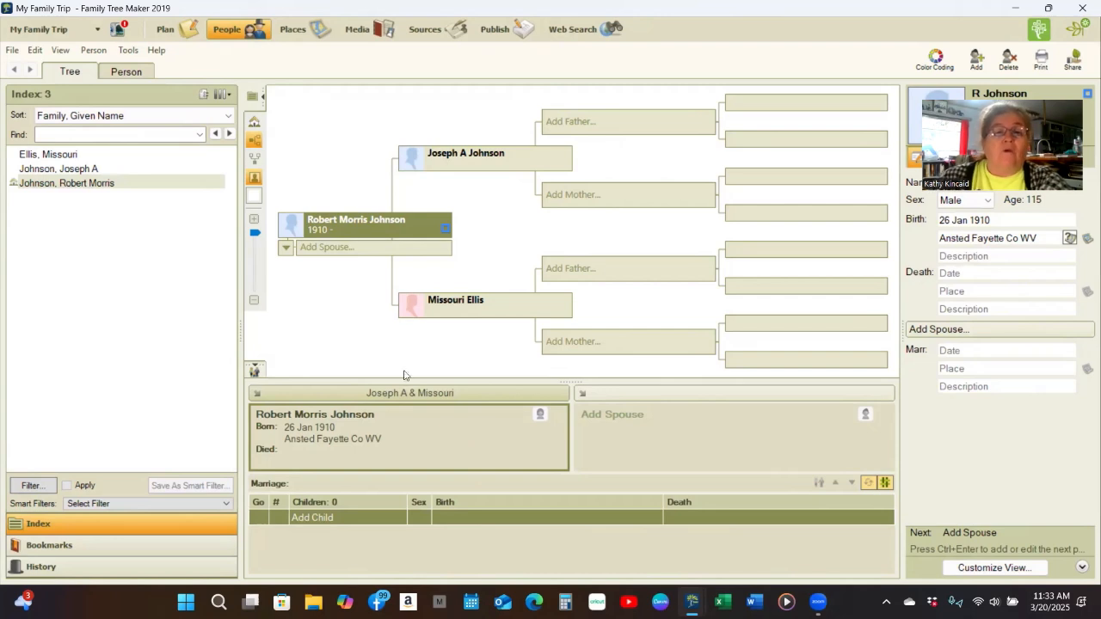
- Add a female spouse for the home person, entering her full name with the correct surname
{"action": "left_click", "coordinate": [403, 251]}
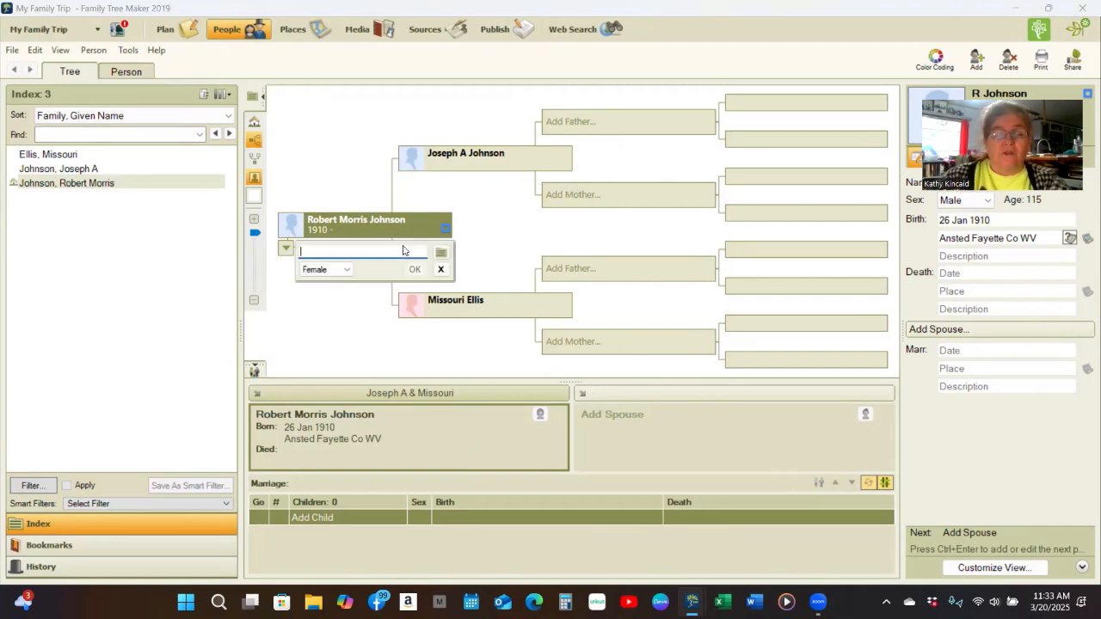
{"action": "type", "text": "Dille"}
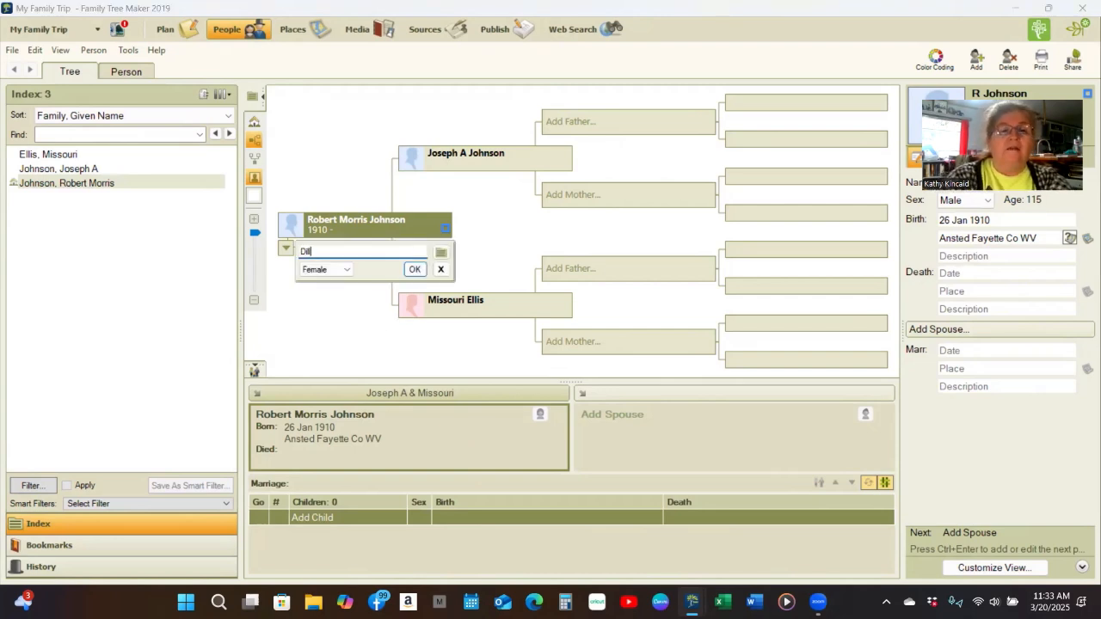
{"action": "key", "text": "BackSpace"}
{"action": "key", "text": "BackSpace"}
{"action": "key", "text": "BackSpace"}
{"action": "key", "text": "BackSpace"}
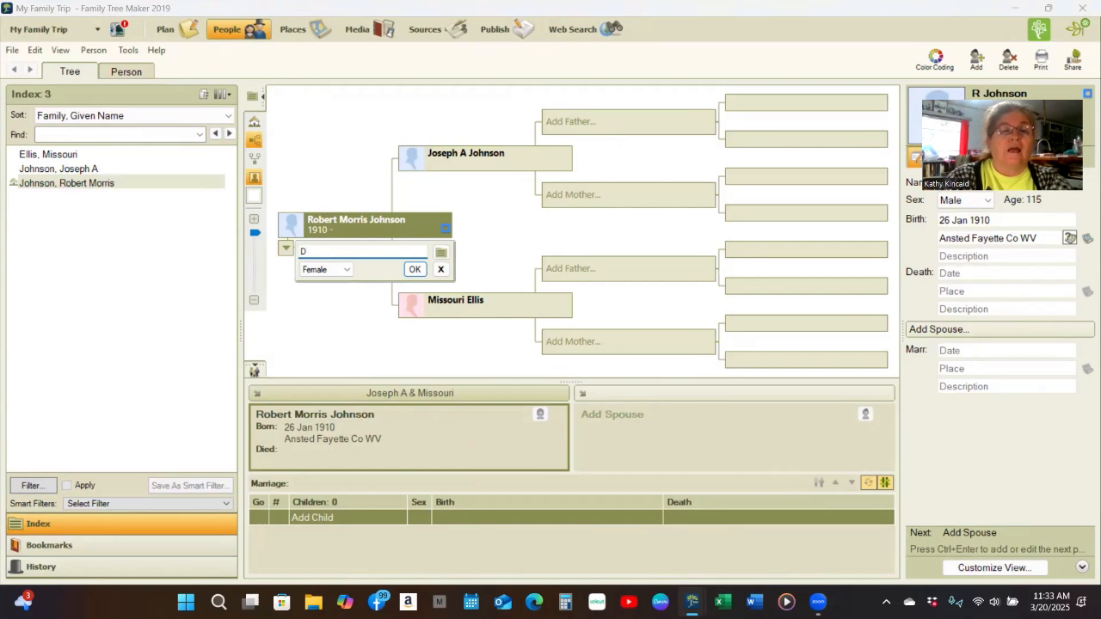
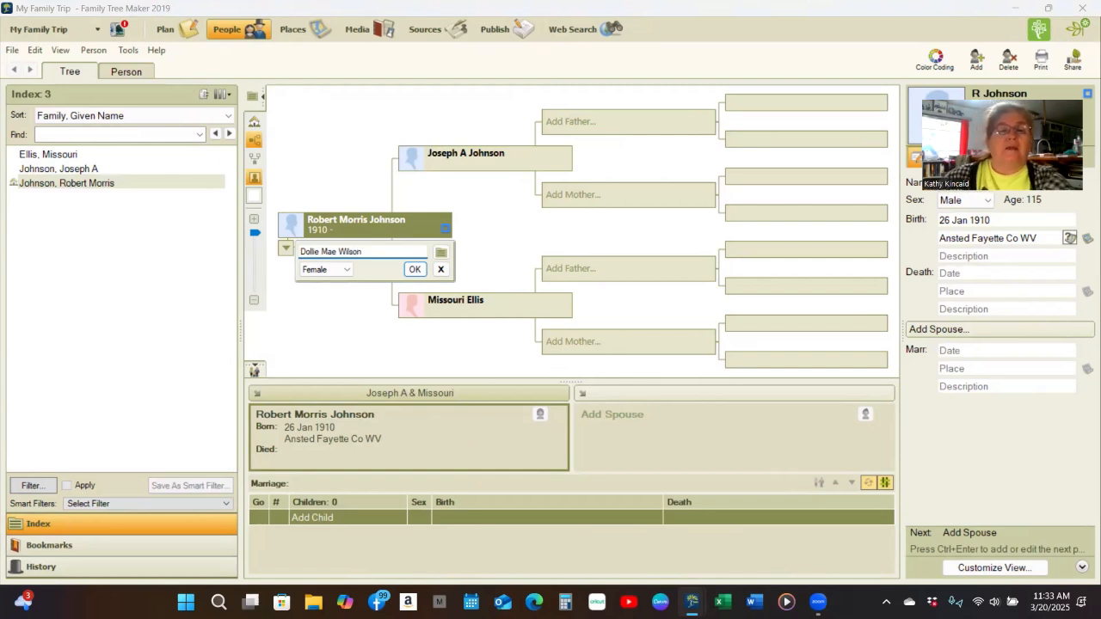
{"action": "left_click", "coordinate": [415, 269]}
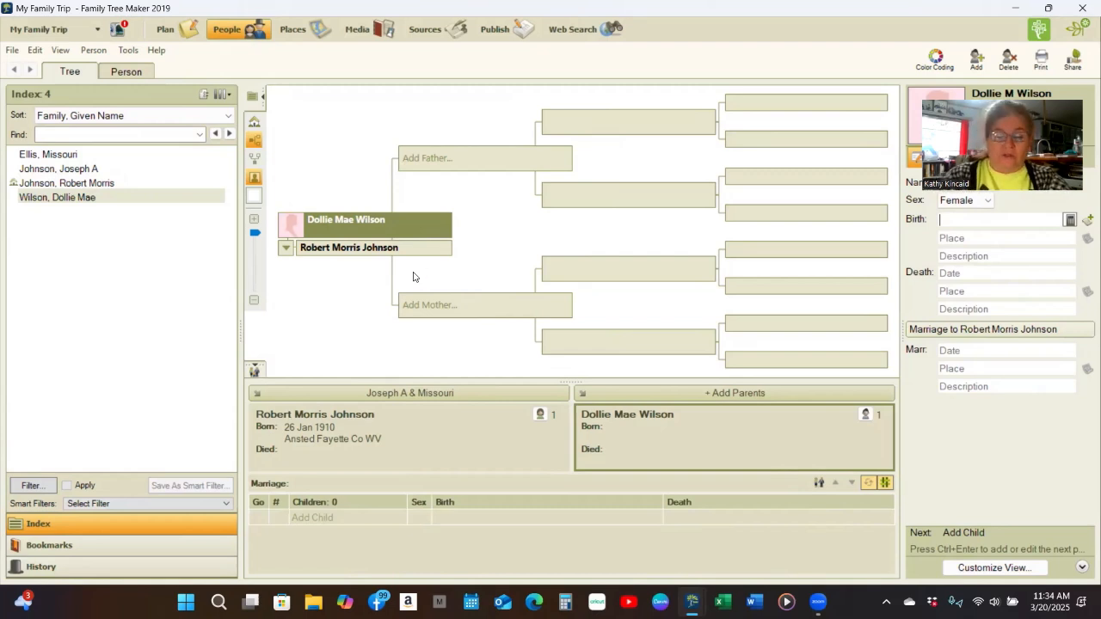
- Enter the spouse's birth as 11/14/1918 in Hawks Nest Fayette Co WV
{"action": "type", "text": "11/"}
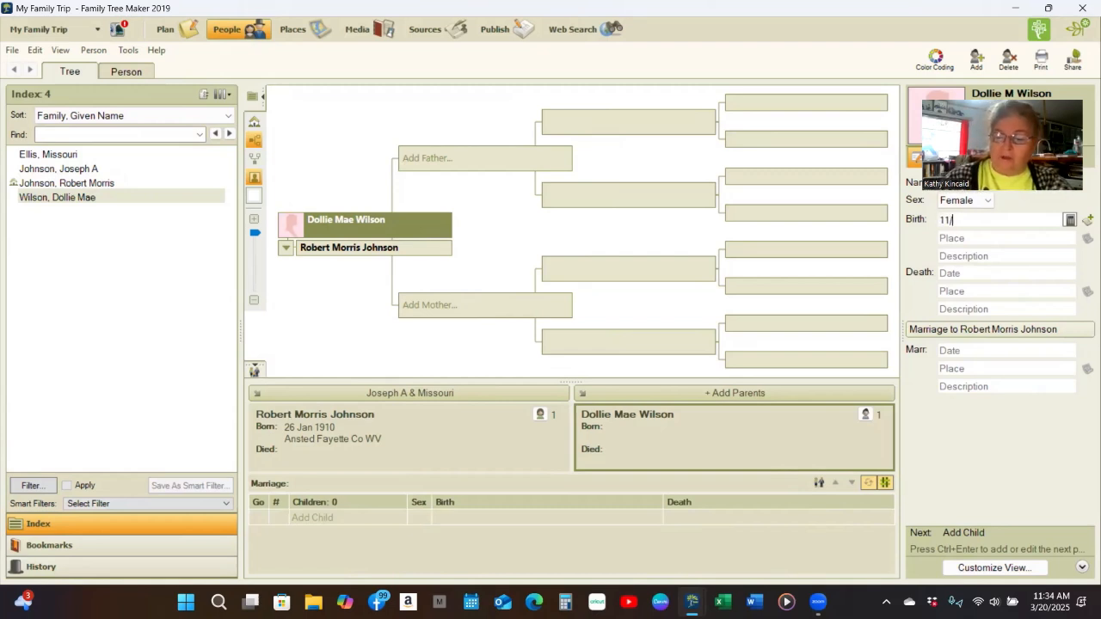
{"action": "type", "text": "14/191"}
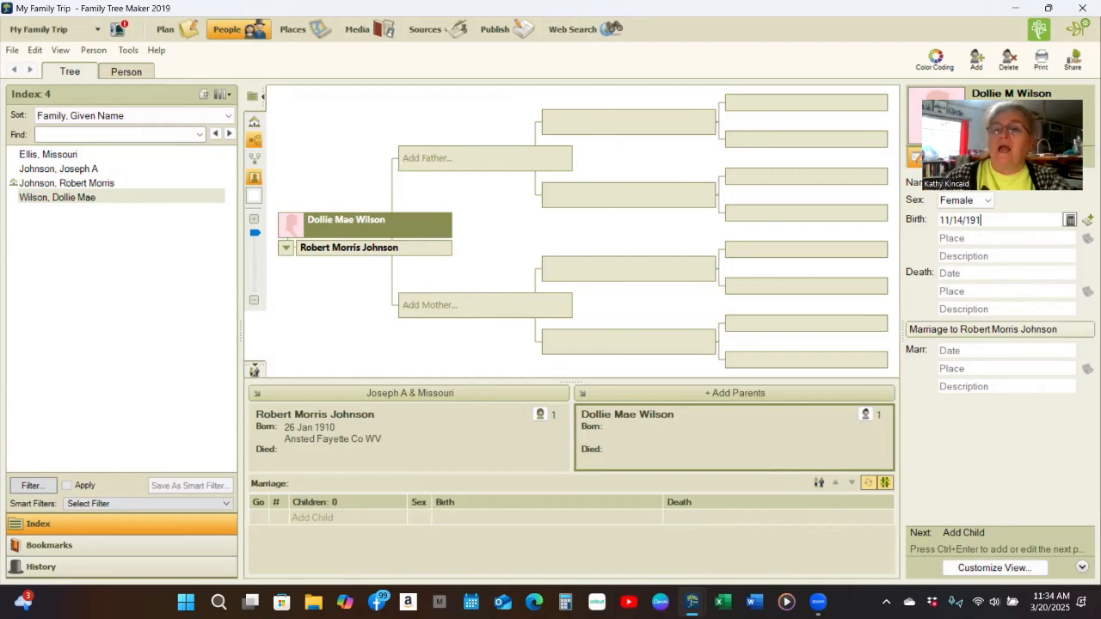
{"action": "type", "text": "8"}
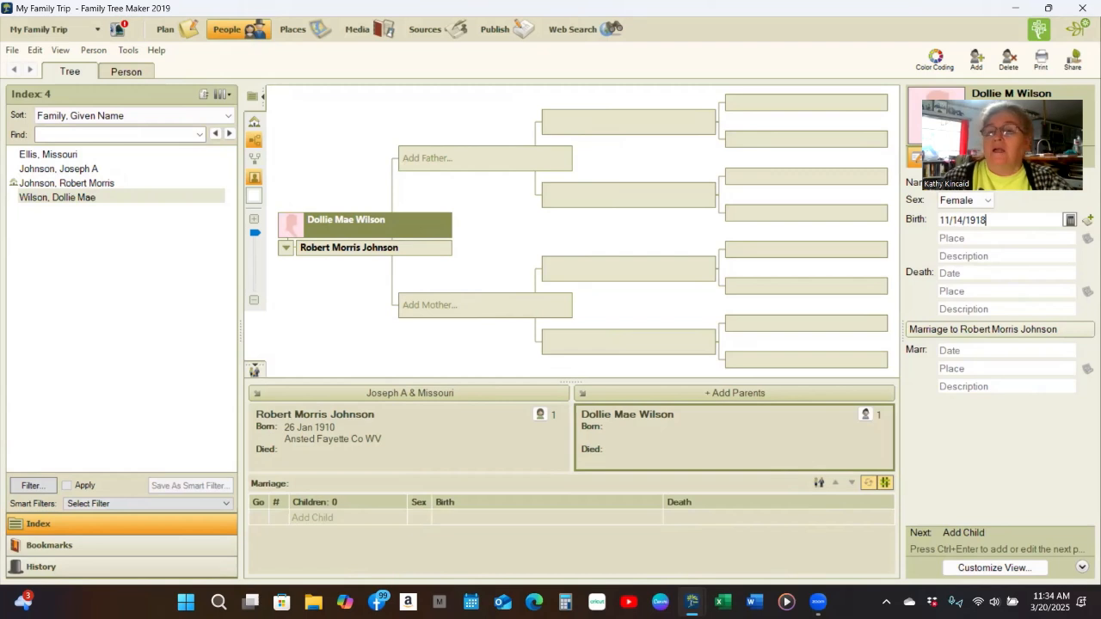
{"action": "key", "text": "Tab"}
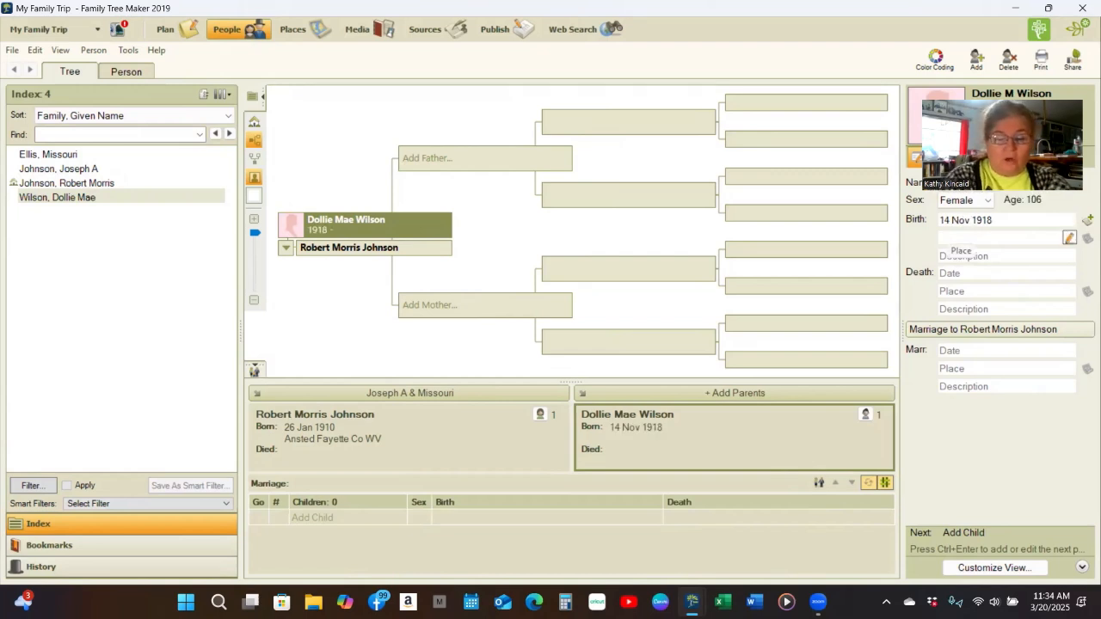
{"action": "type", "text": "Hawks"}
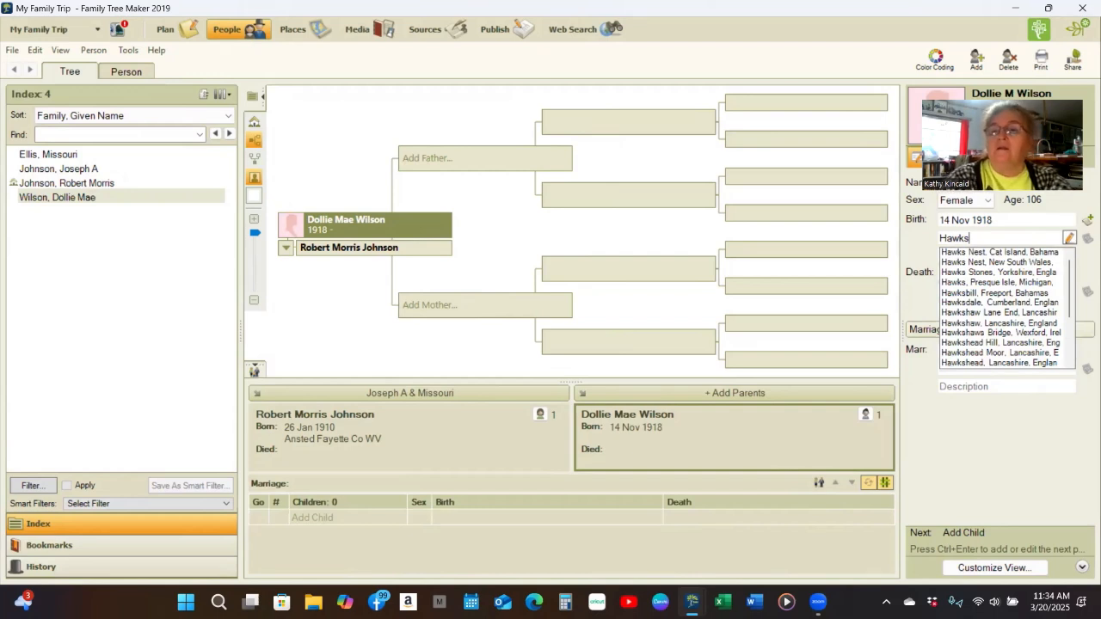
{"action": "type", "text": "N"}
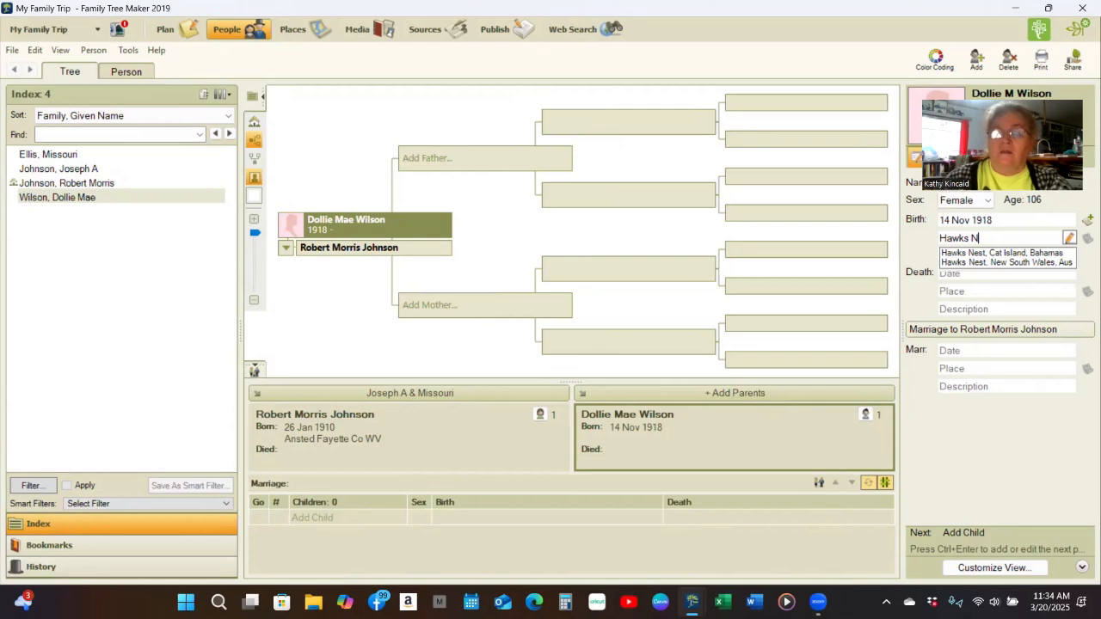
{"action": "type", "text": "det"}
{"action": "key", "text": "BackSpace"}
{"action": "key", "text": "BackSpace"}
{"action": "key", "text": "BackSpace"}
{"action": "key", "text": "BackSpace"}
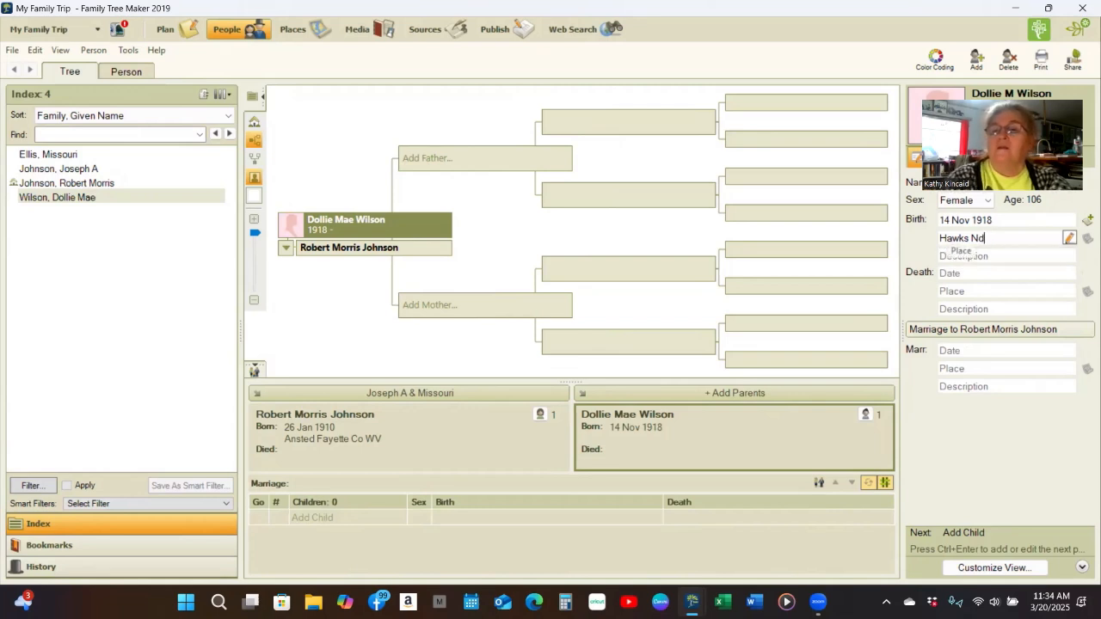
{"action": "type", "text": "Ne"}
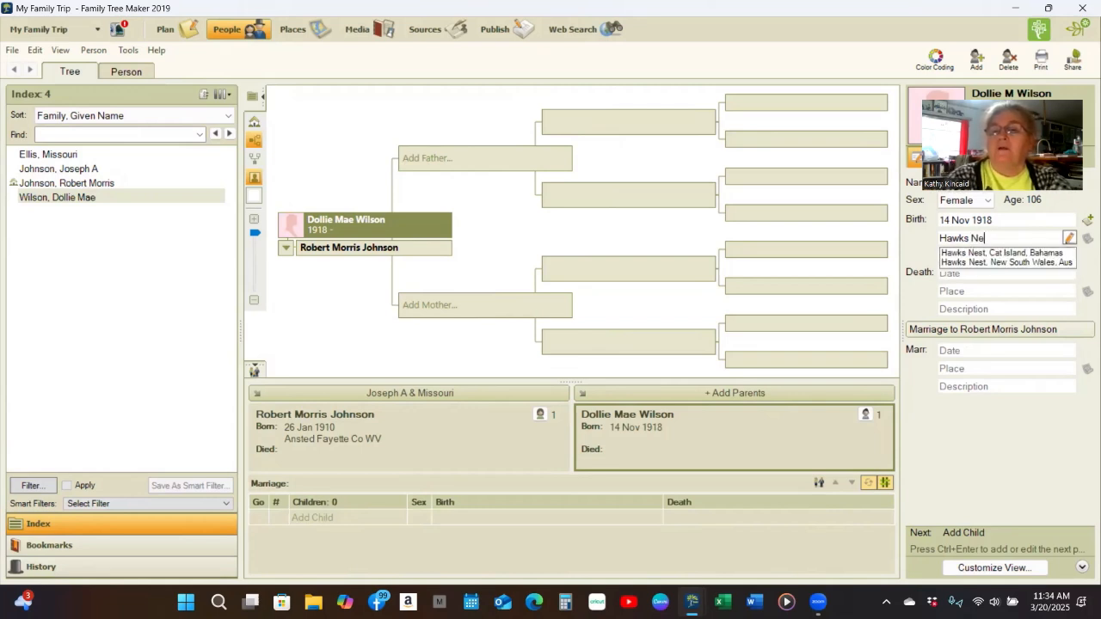
{"action": "type", "text": "st"}
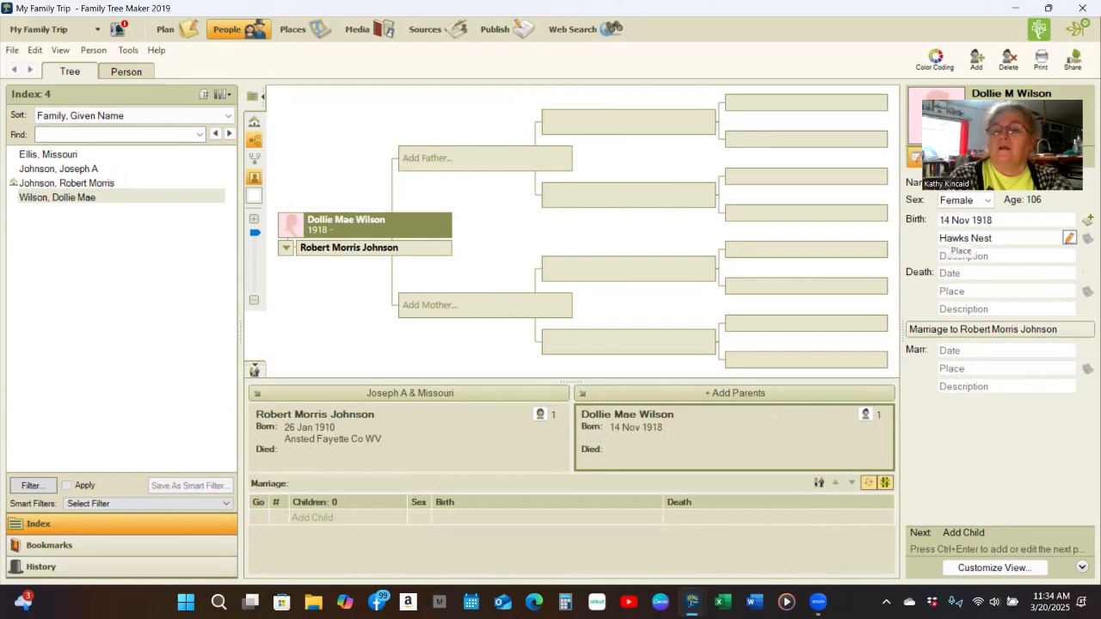
{"action": "type", "text": " Faye"}
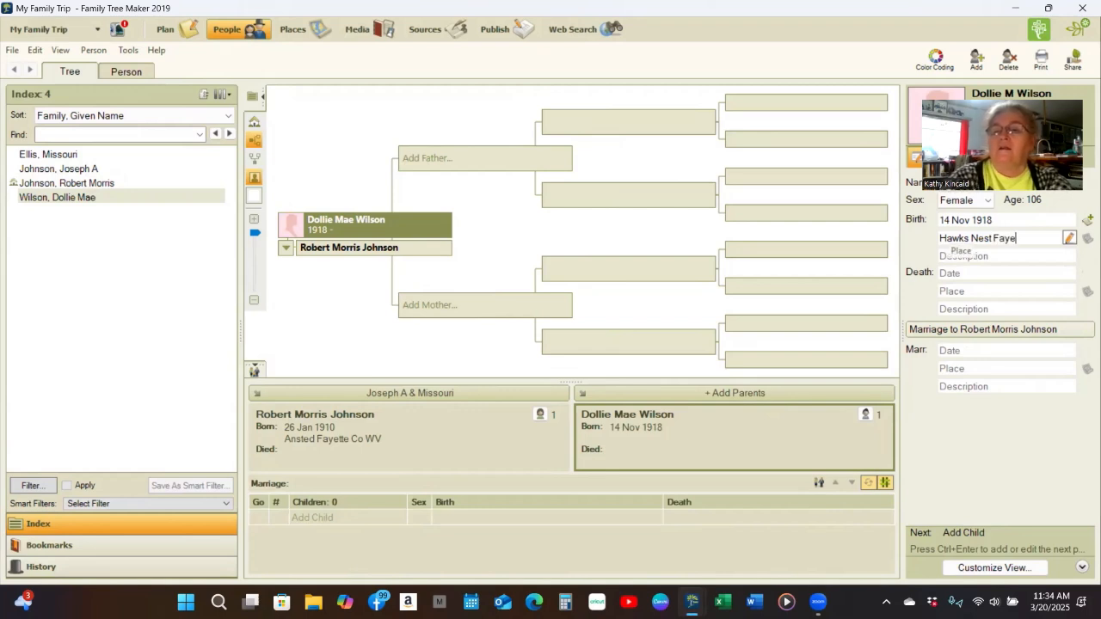
{"action": "type", "text": "tte Co WV"}
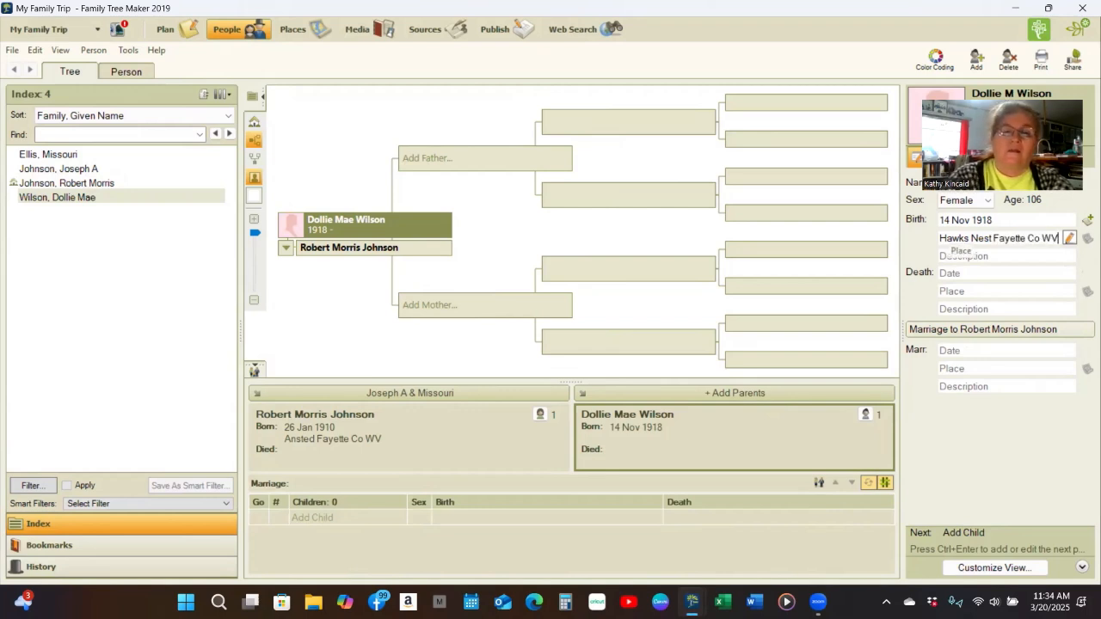
{"action": "key", "text": "Tab"}
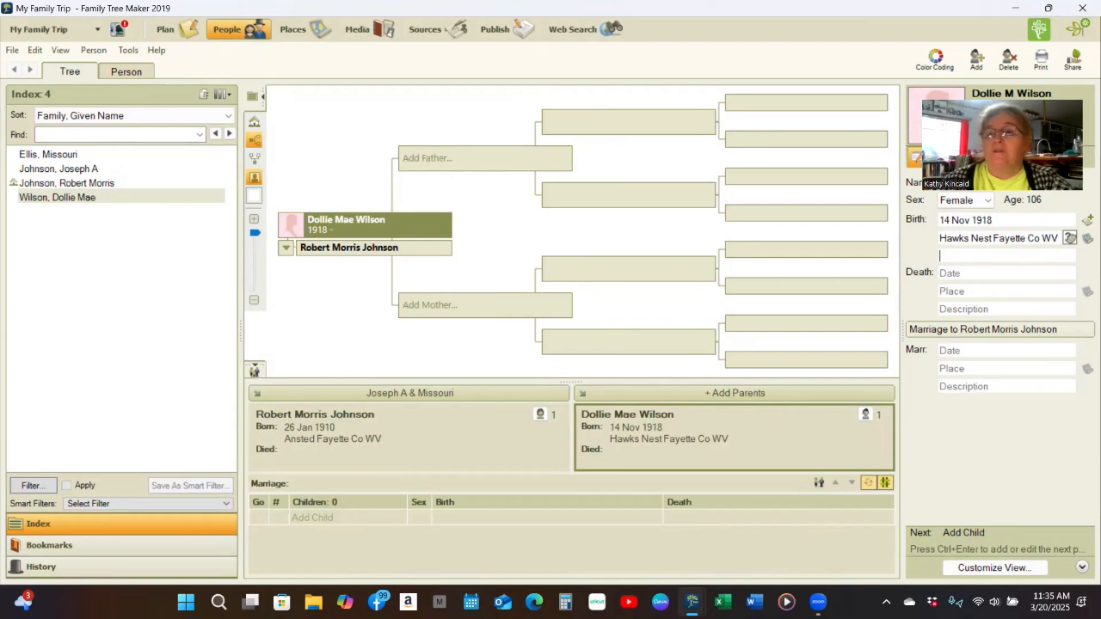
- Record the spouse's death as 2/27/1987 in Charleston Kanawha Co WV
{"action": "left_click", "coordinate": [963, 272]}
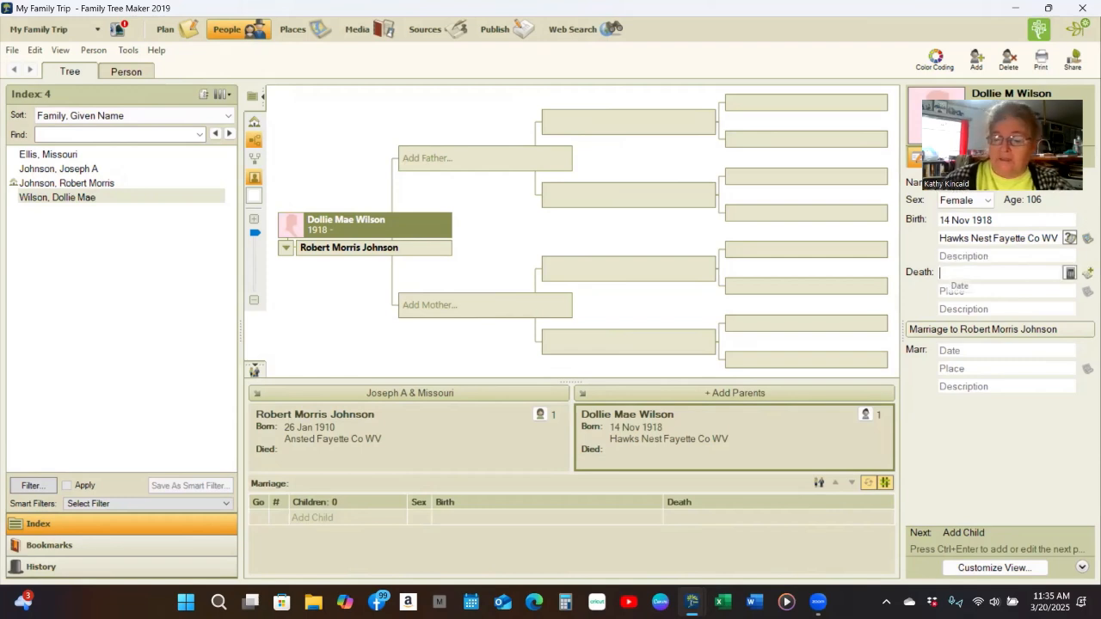
{"action": "type", "text": "2/2"}
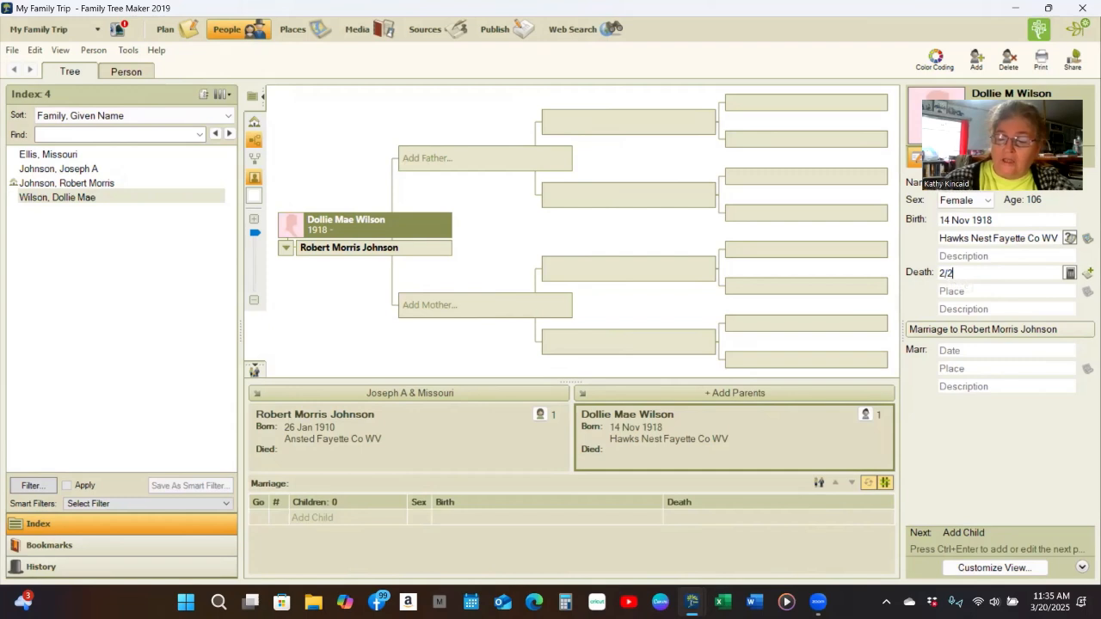
{"action": "type", "text": "7/1987"}
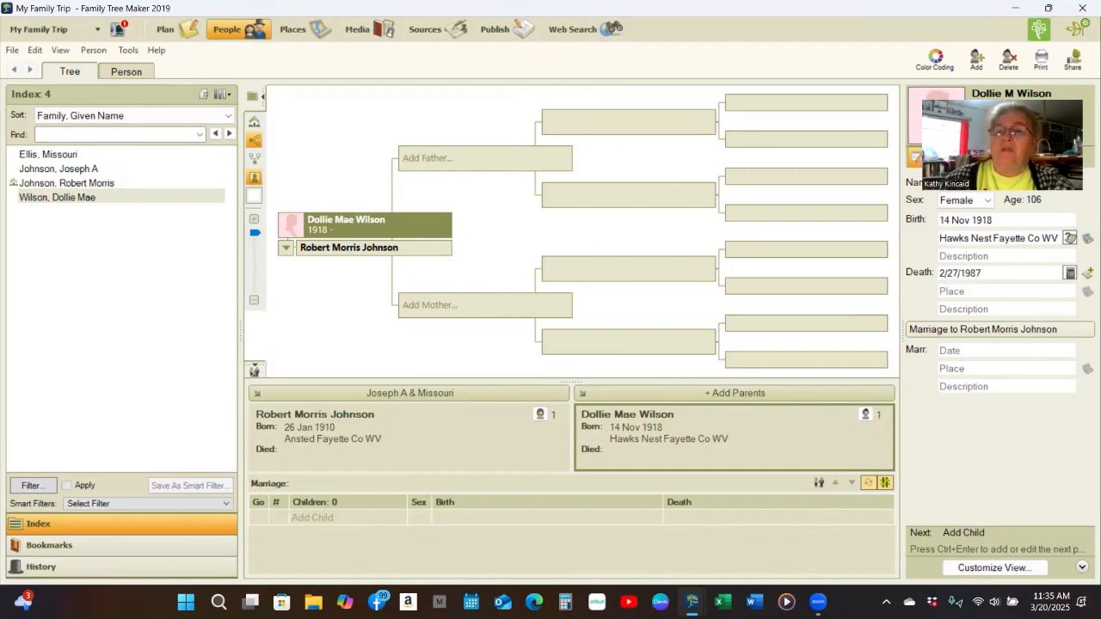
{"action": "key", "text": "Tab"}
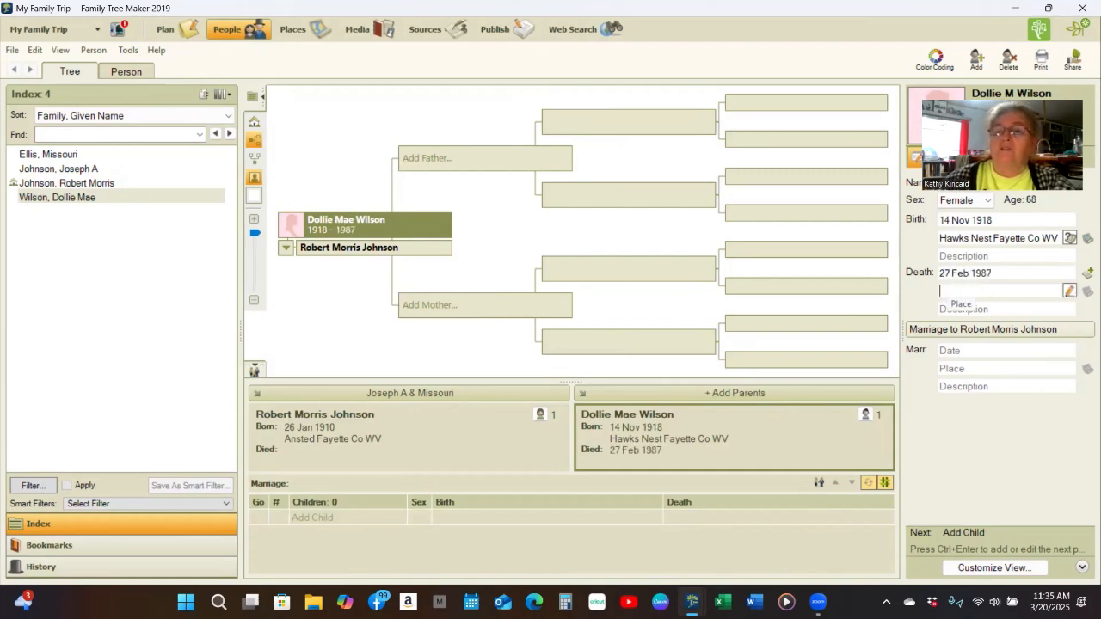
{"action": "type", "text": "C"}
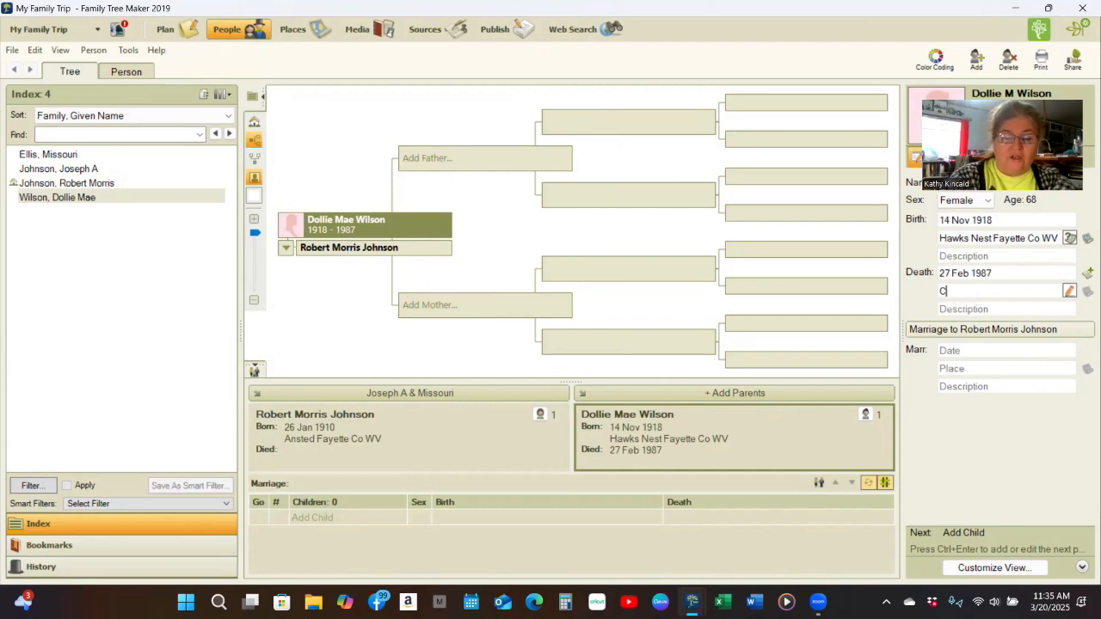
{"action": "type", "text": "harleston WV"}
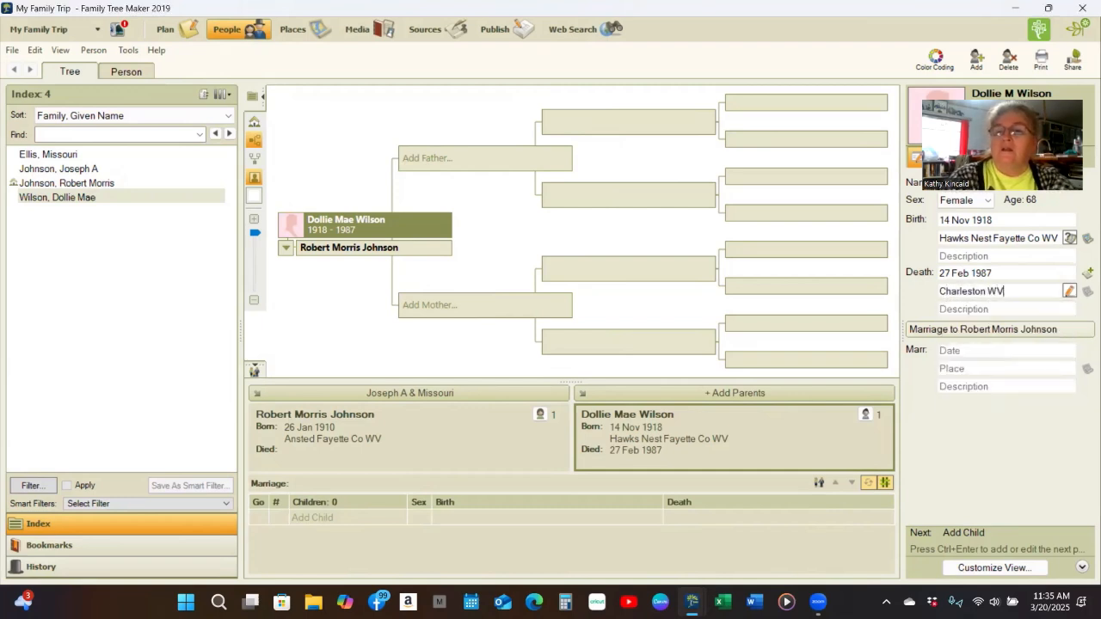
{"action": "type", "text": " 258"}
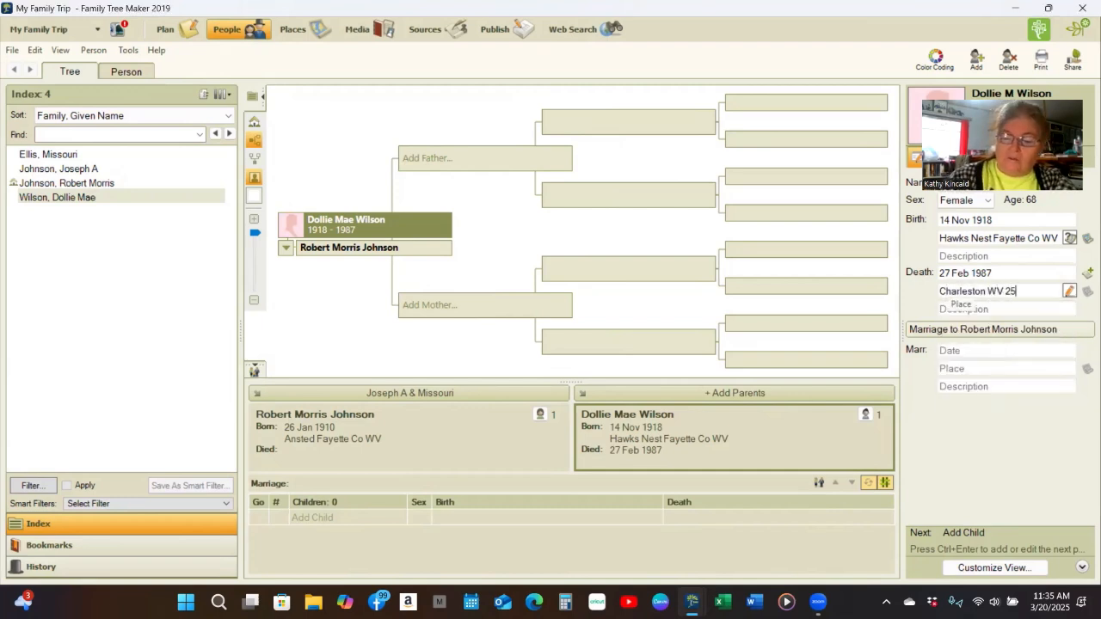
{"action": "key", "text": "BackSpace"}
{"action": "key", "text": "BackSpace"}
{"action": "key", "text": "BackSpace"}
{"action": "key", "text": "BackSpace"}
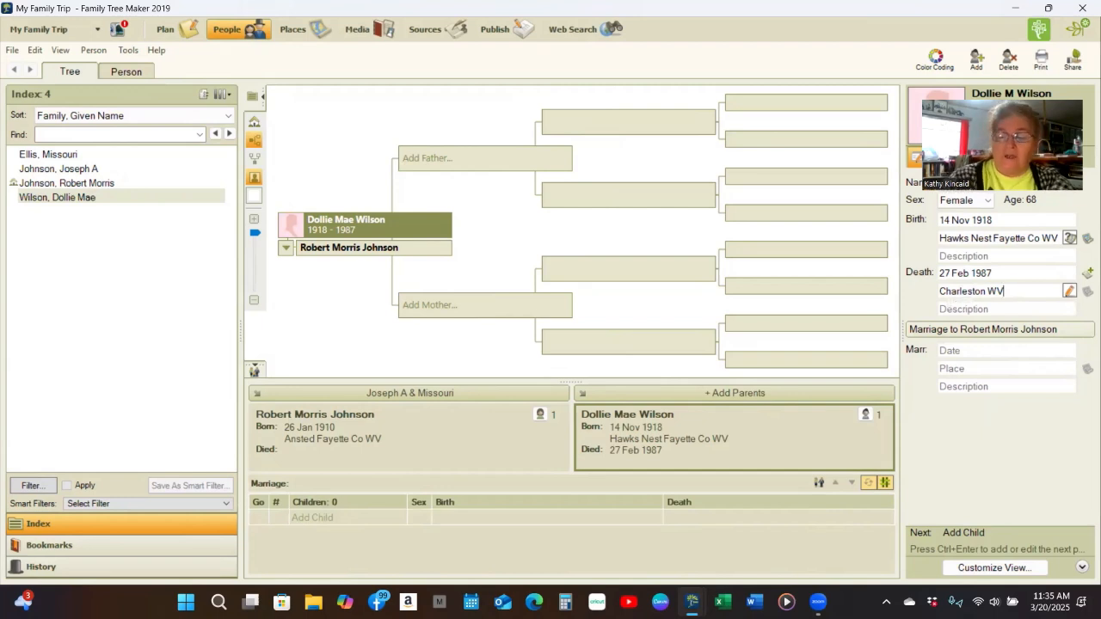
{"action": "key", "text": "BackSpace"}
{"action": "key", "text": "BackSpace"}
{"action": "key", "text": "BackSpace"}
{"action": "type", "text": "Kanaw"}
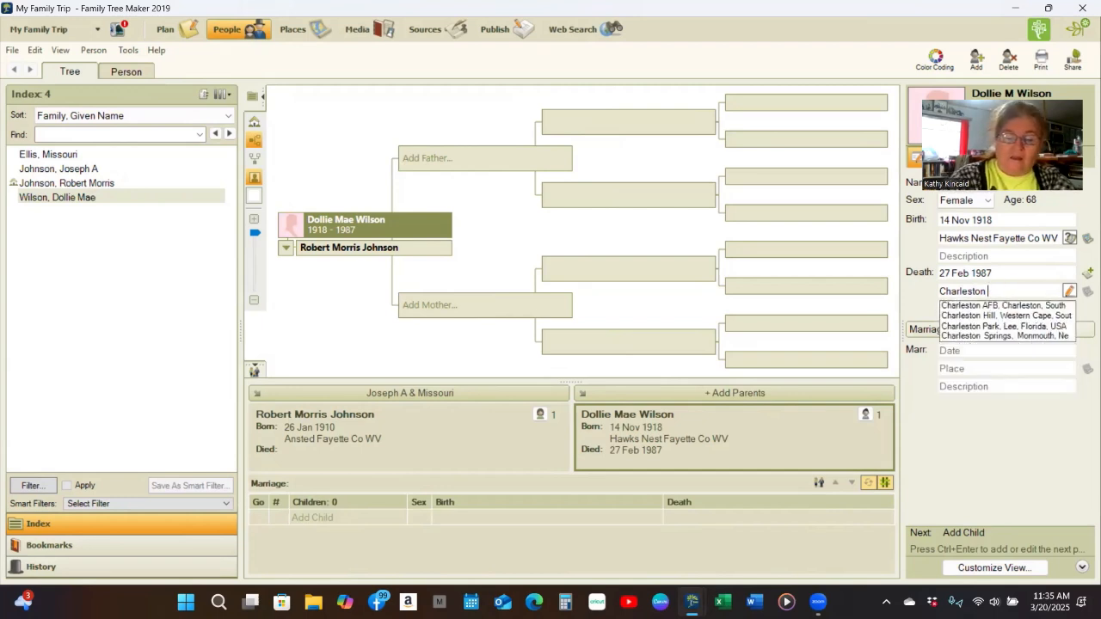
{"action": "type", "text": "ha Co"}
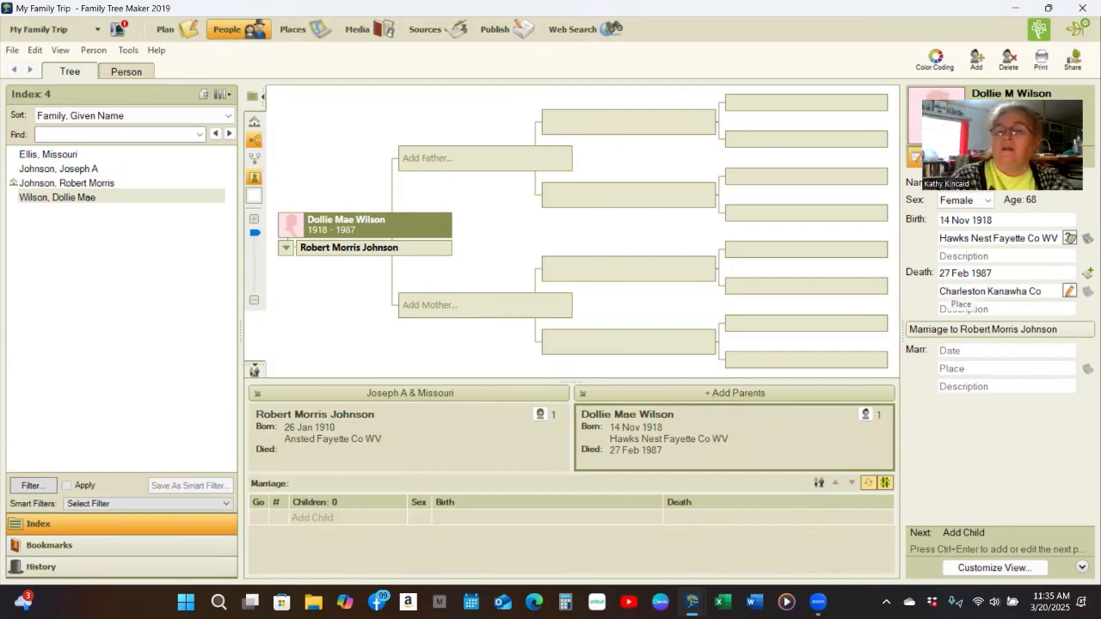
{"action": "type", "text": " WV"}
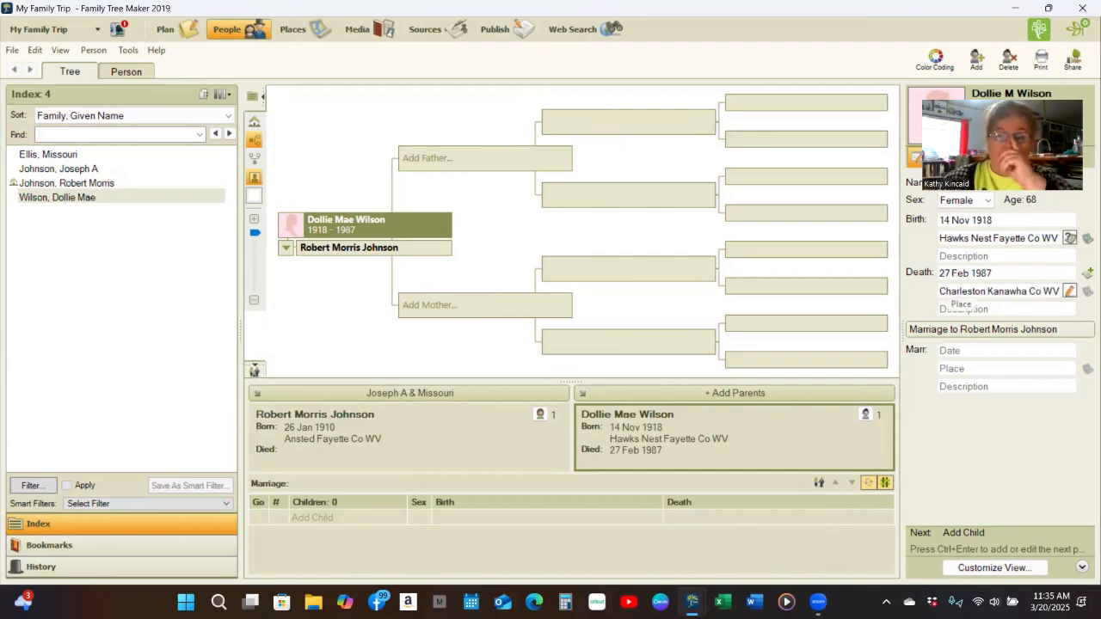
{"action": "key", "text": "Tab"}
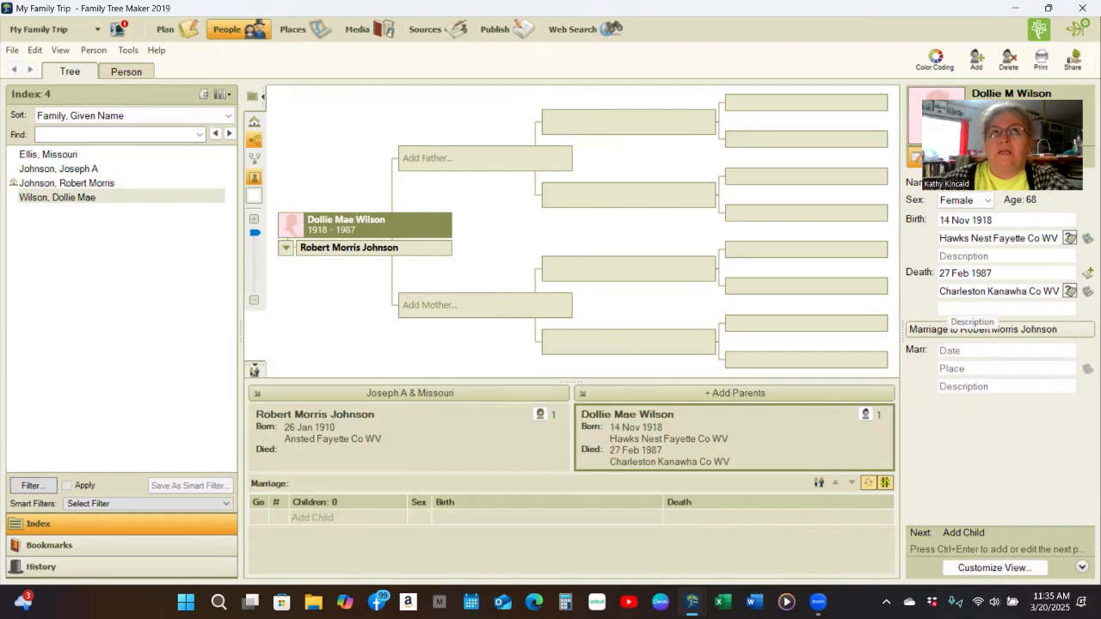
{"action": "left_click", "coordinate": [413, 277]}
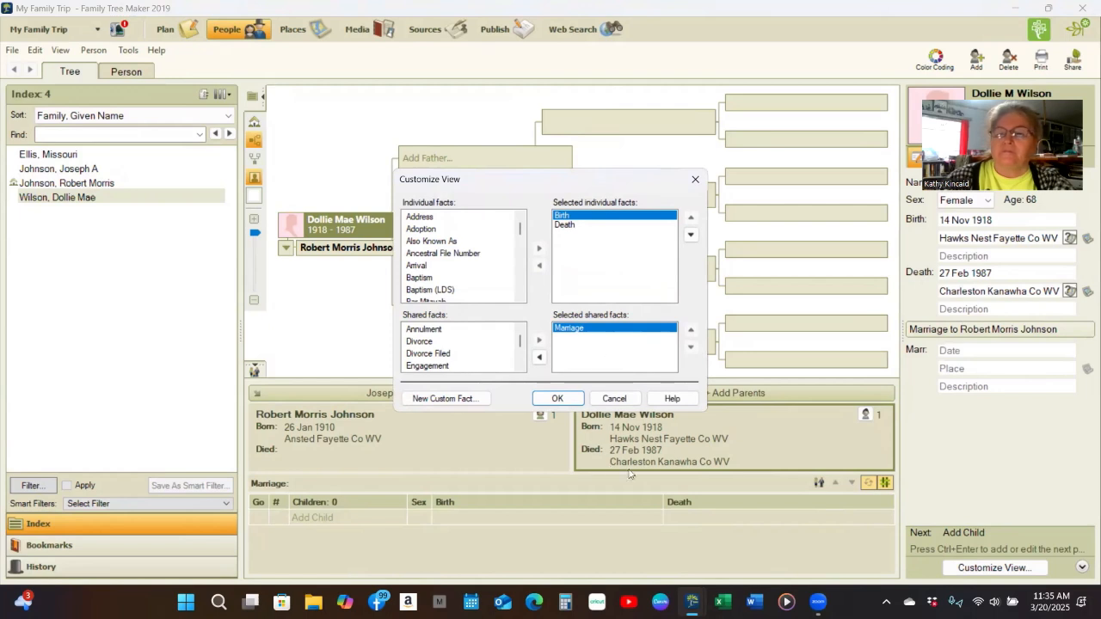
{"action": "left_click", "coordinate": [614, 398]}
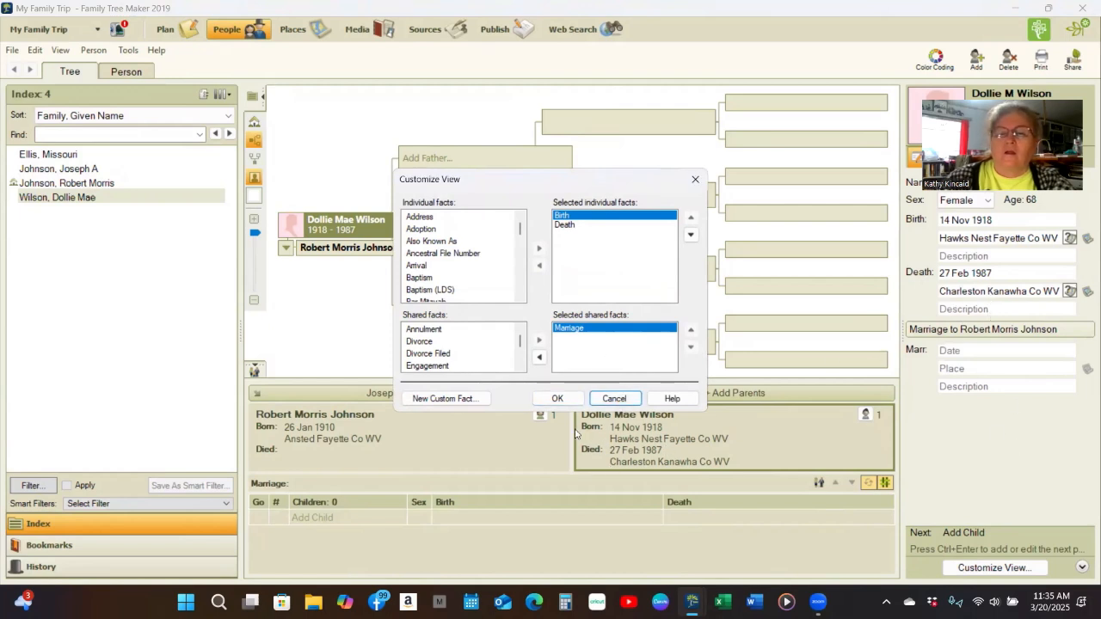
{"action": "left_click", "coordinate": [614, 401]}
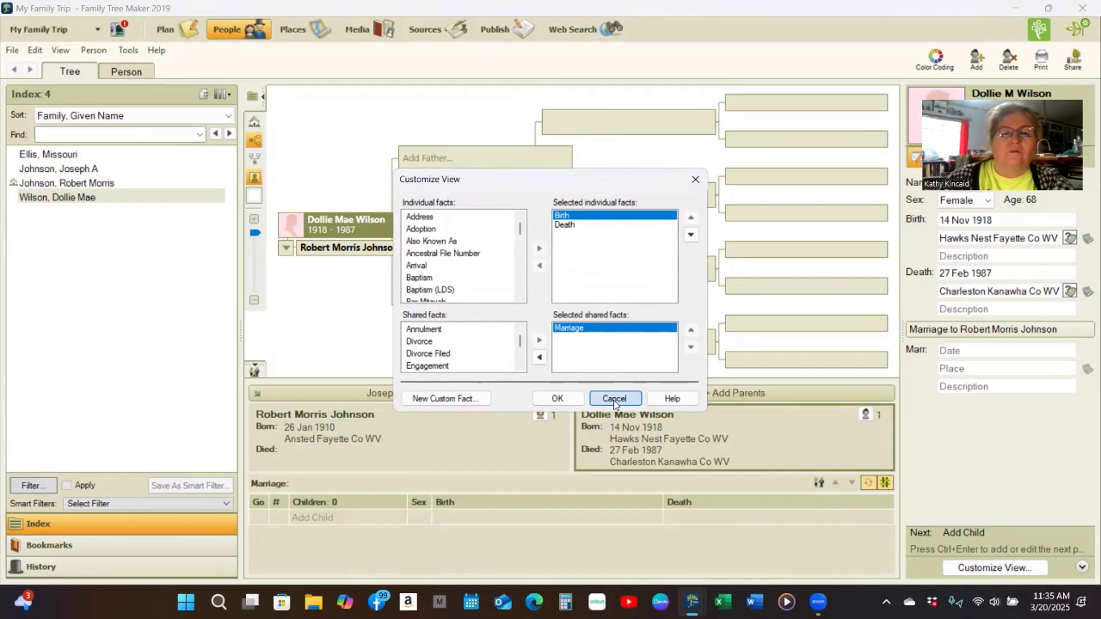
{"action": "left_click", "coordinate": [971, 308]}
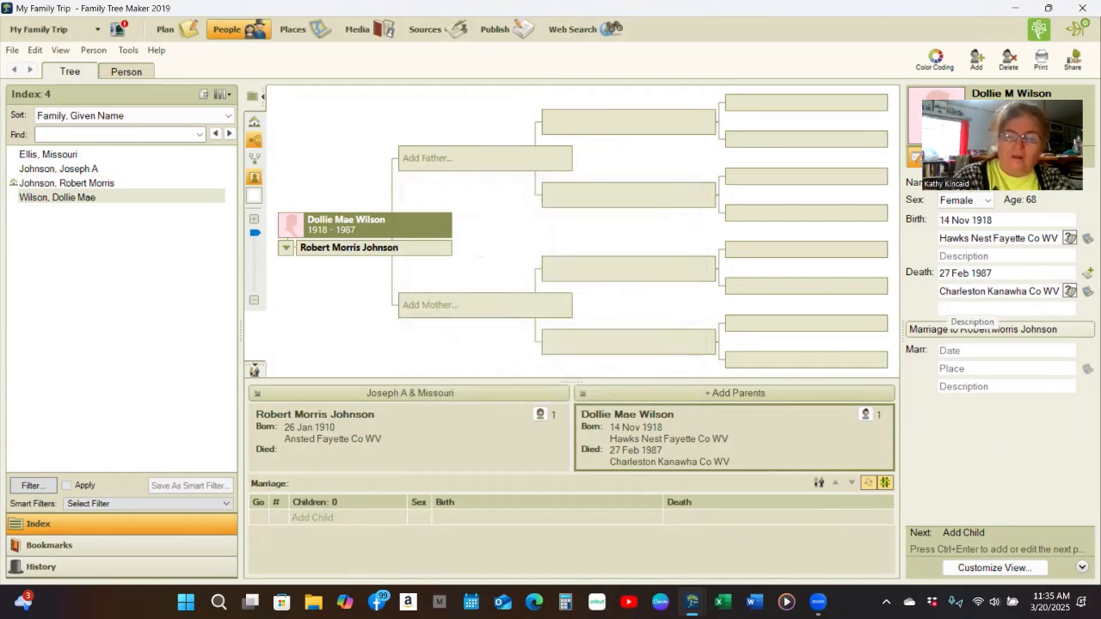
- Enter 'McGuire Cemetery Fayette WV' as the death description
{"action": "type", "text": "McGuir"}
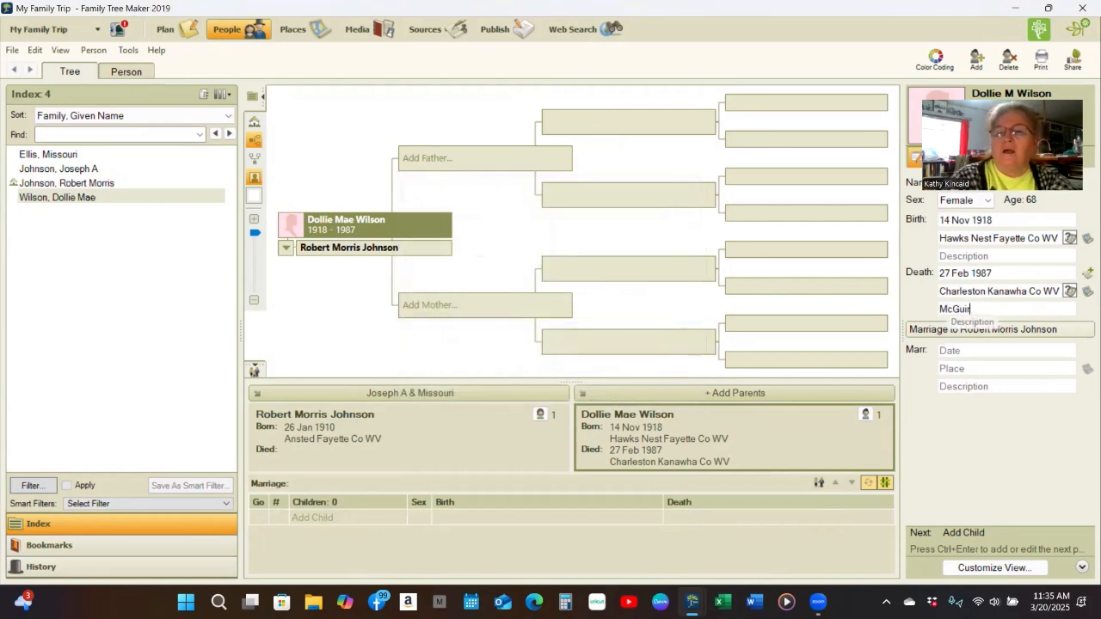
{"action": "type", "text": "e Cemet"}
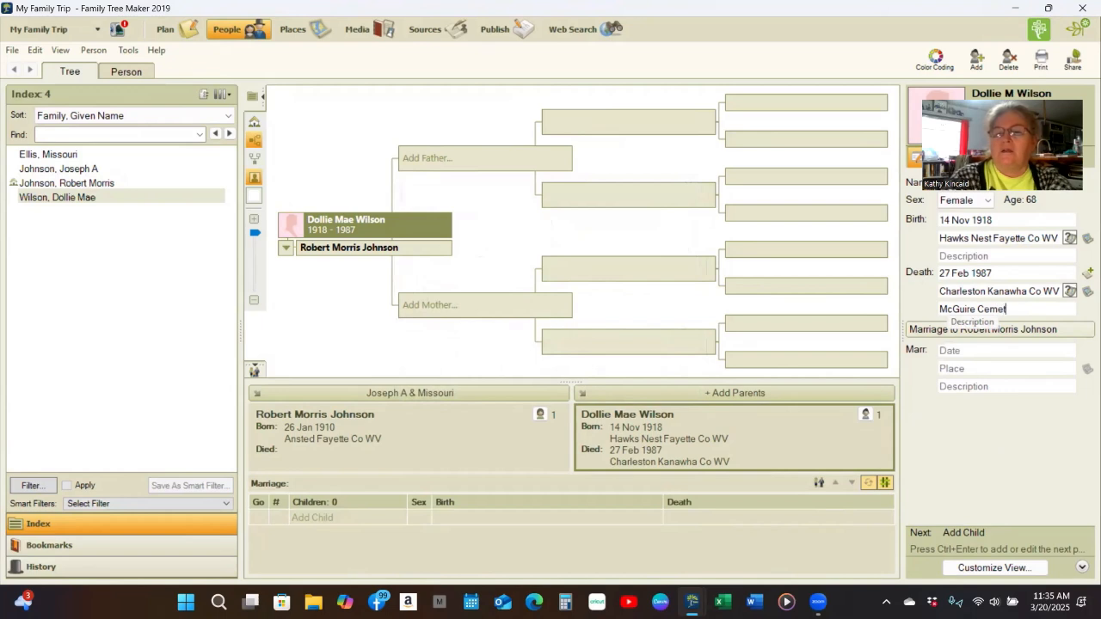
{"action": "type", "text": "ery Fayet"}
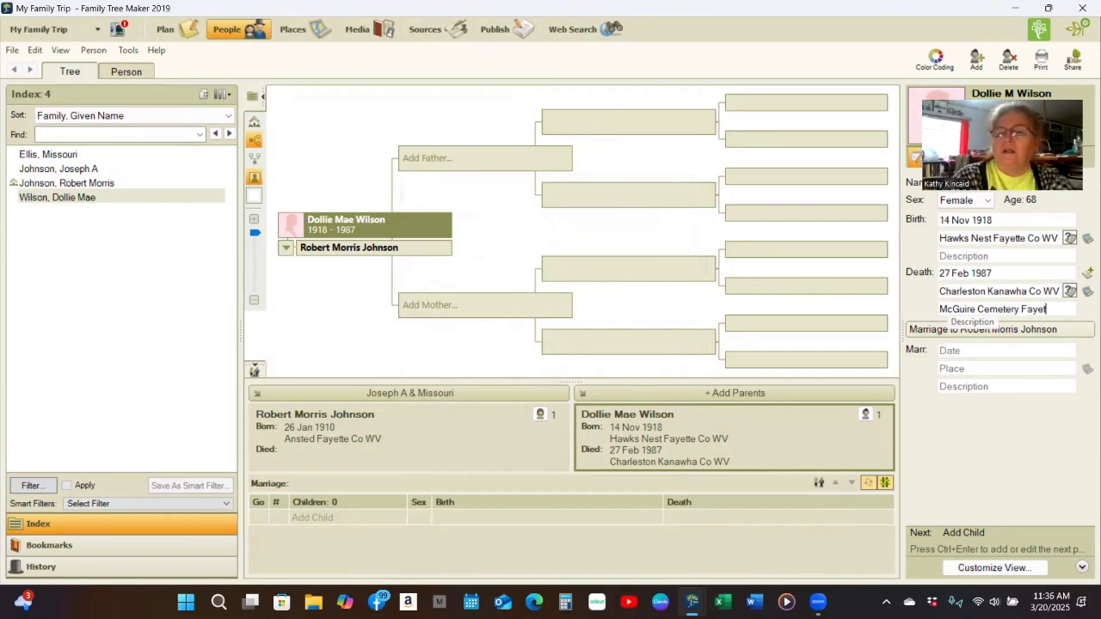
{"action": "type", "text": "te WV"}
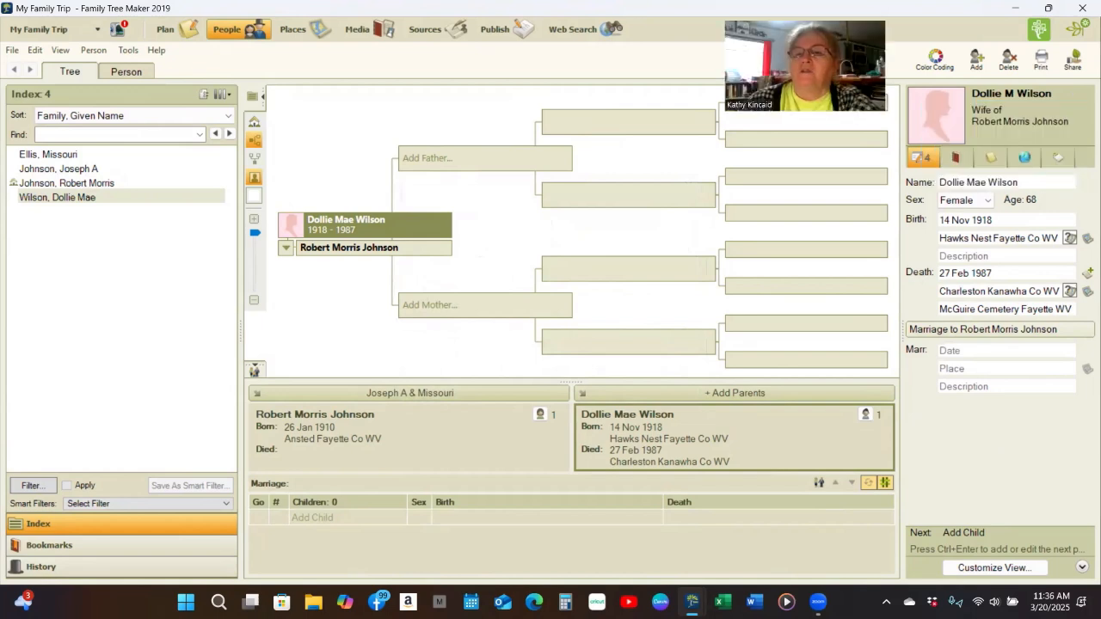
- Write and save a research note about her McGuire Cemetery burial with her parents and daughter, named in parentheses
{"action": "left_click", "coordinate": [993, 160]}
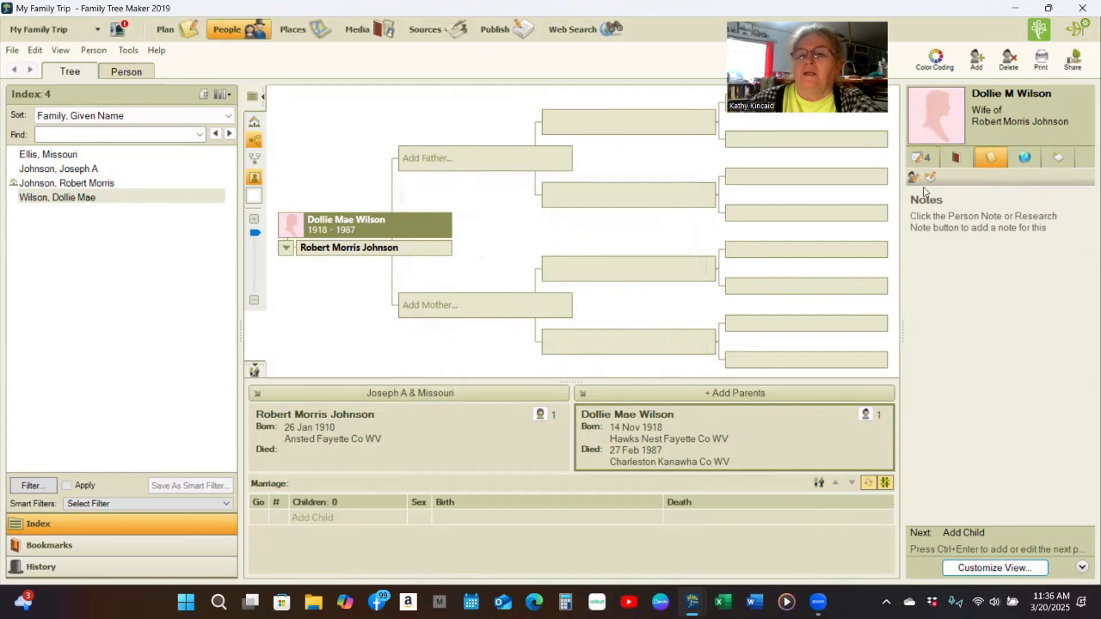
{"action": "left_click", "coordinate": [930, 177]}
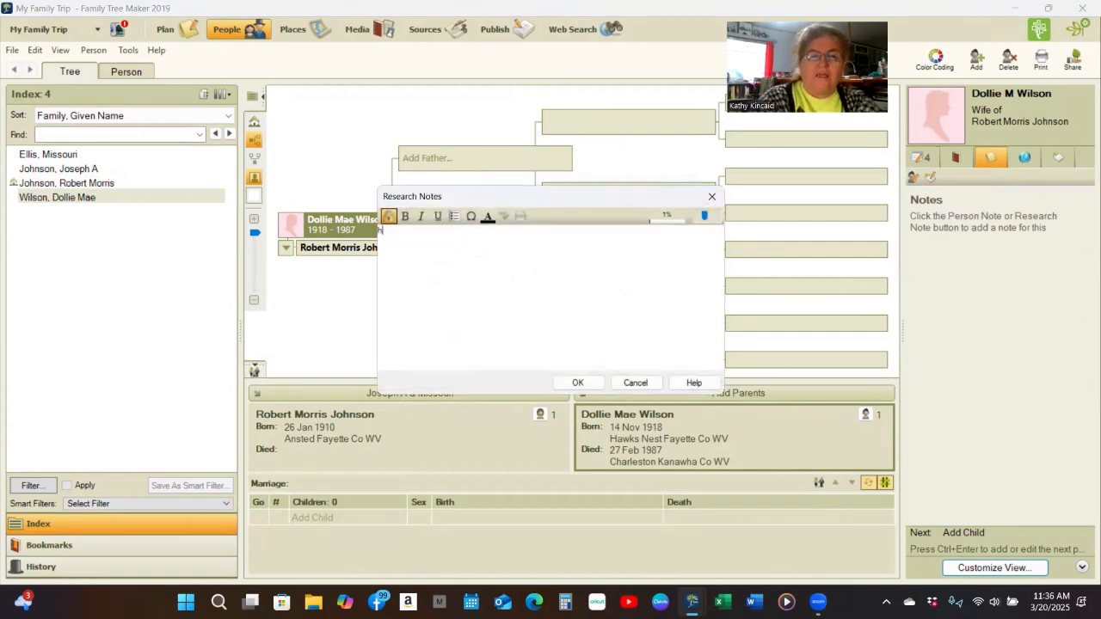
{"action": "type", "text": "Sh"}
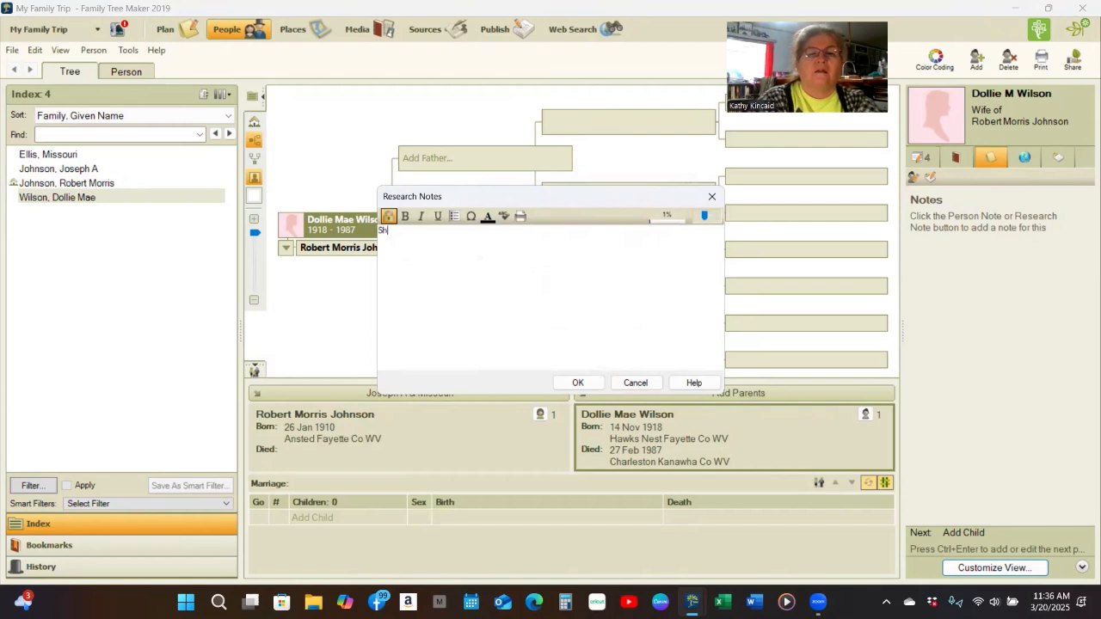
{"action": "type", "text": "e is buried in"}
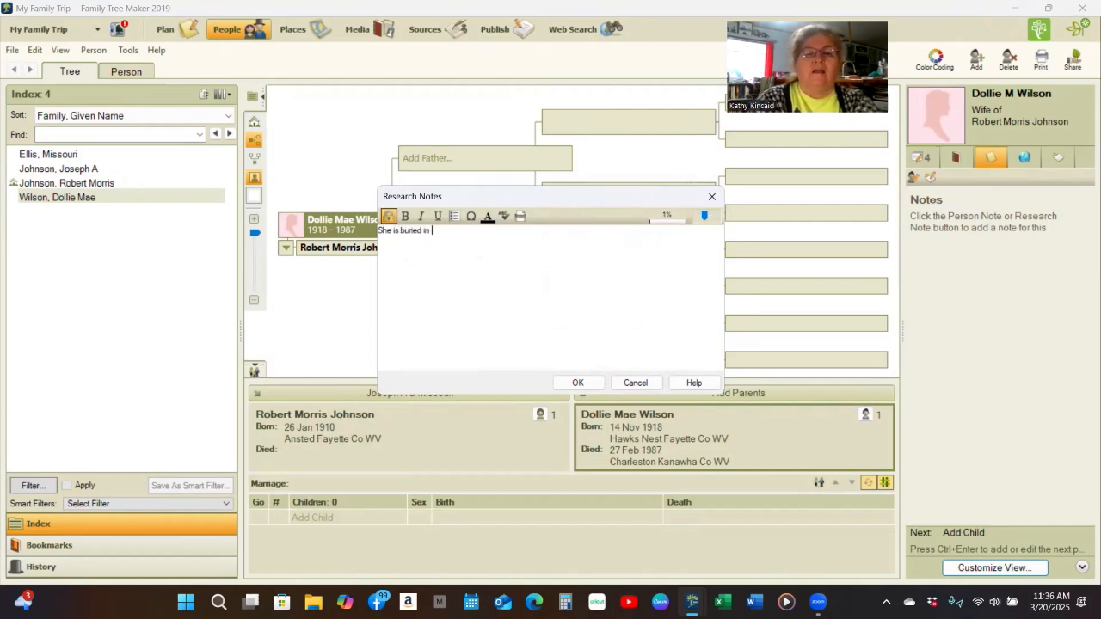
{"action": "type", "text": " the McGu"}
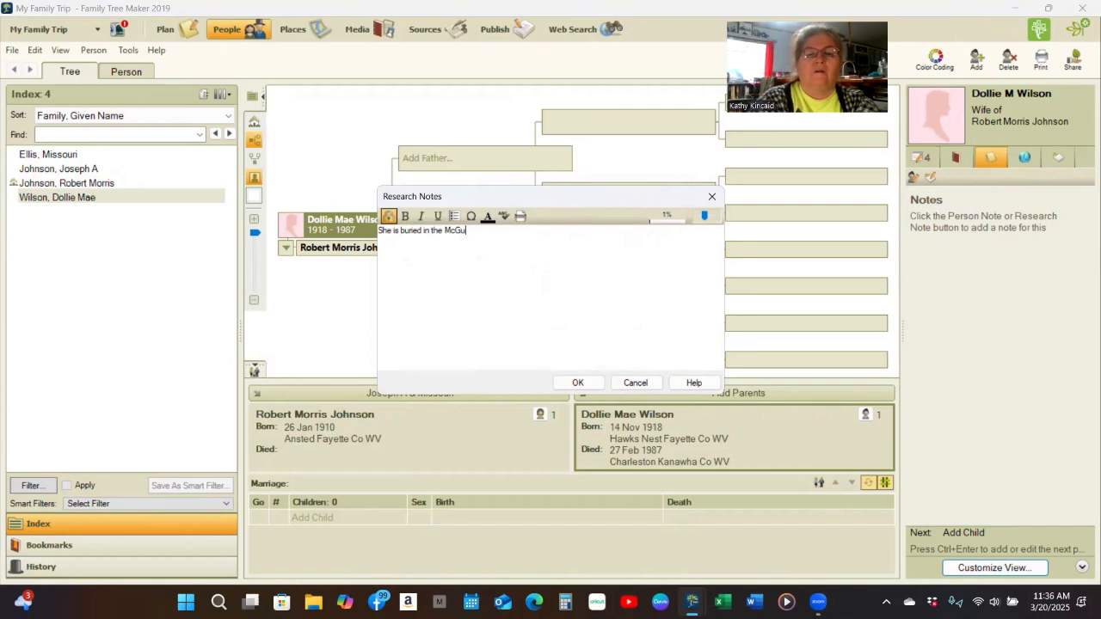
{"action": "type", "text": "ire Cemet"}
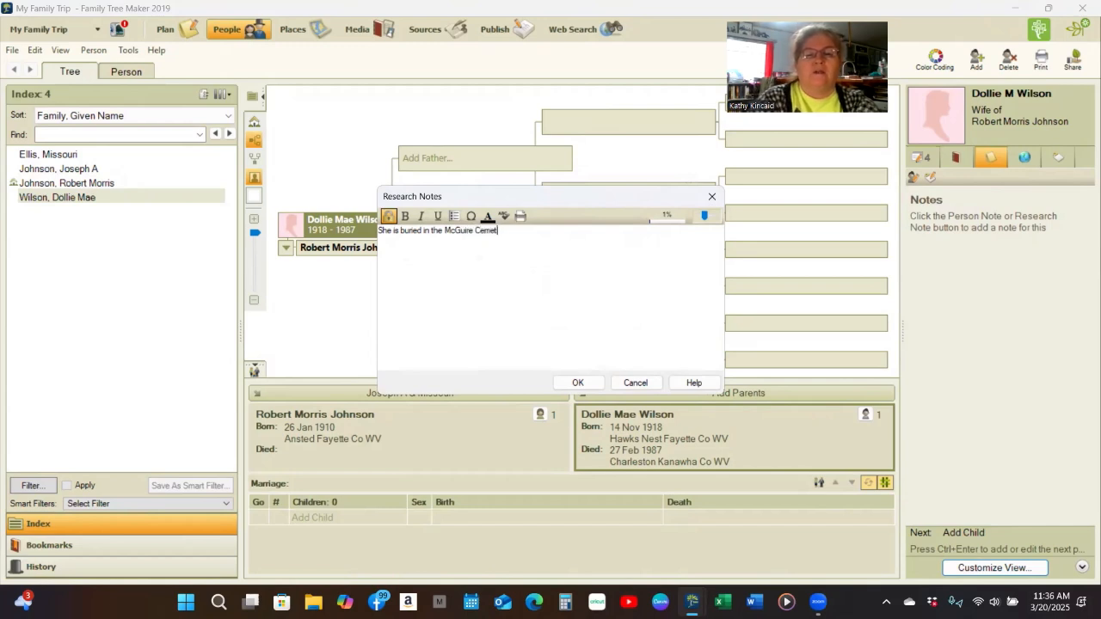
{"action": "type", "text": "ery along"}
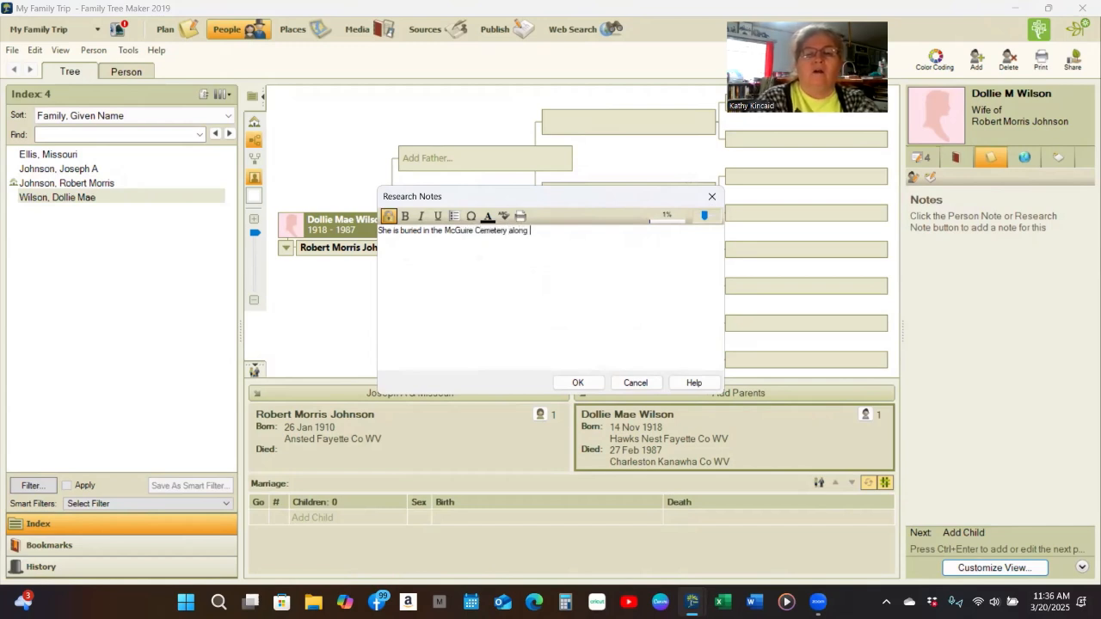
{"action": "type", "text": "with her pa"}
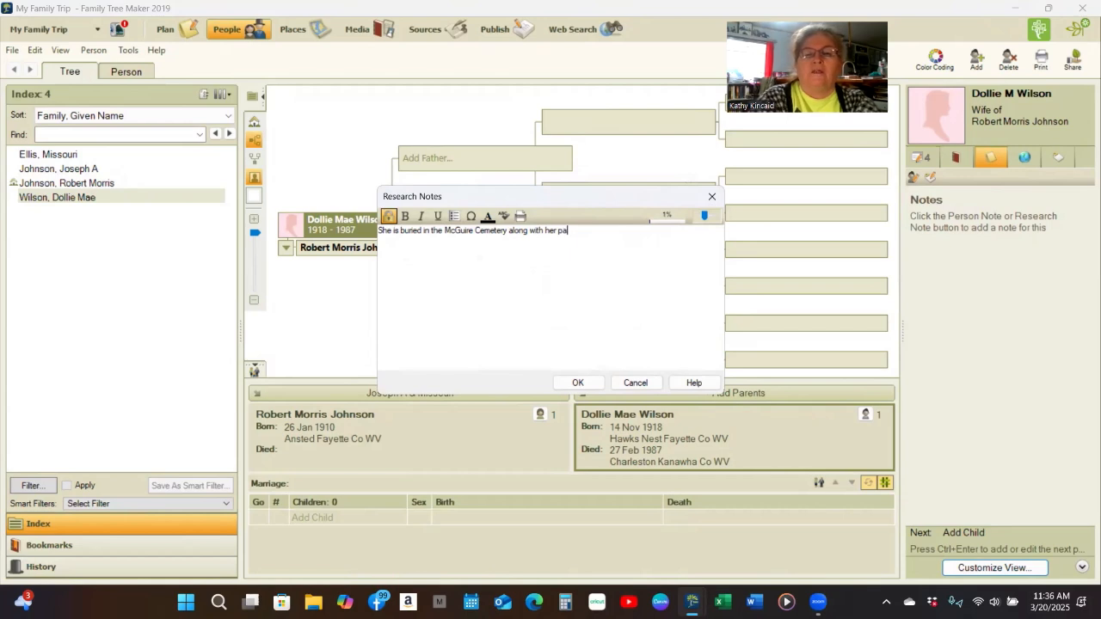
{"action": "type", "text": "rents and h"}
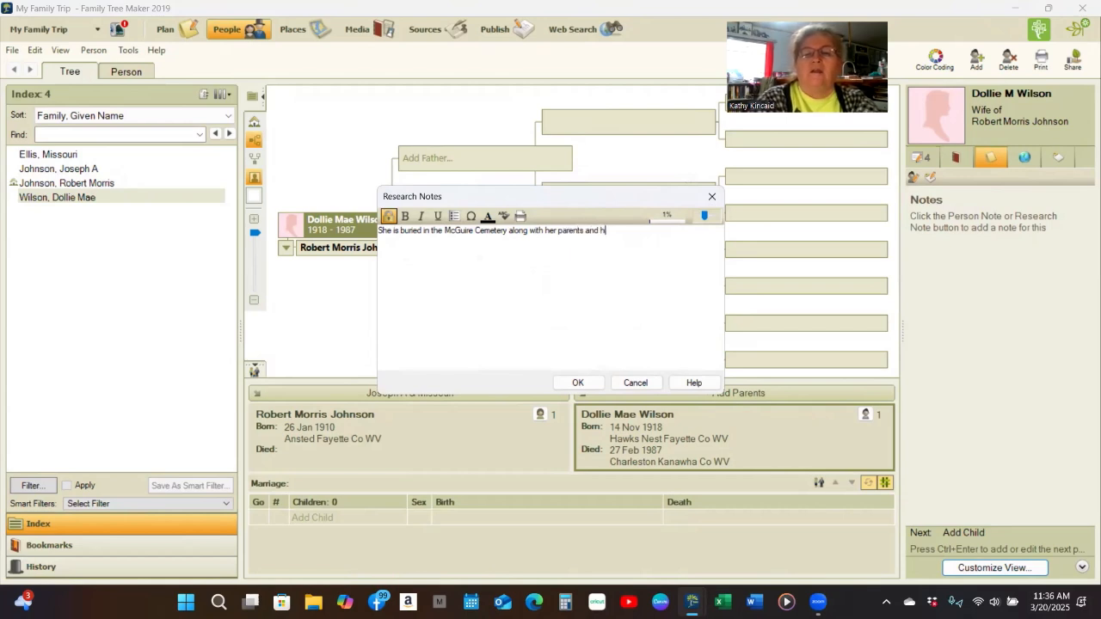
{"action": "type", "text": "er daug"}
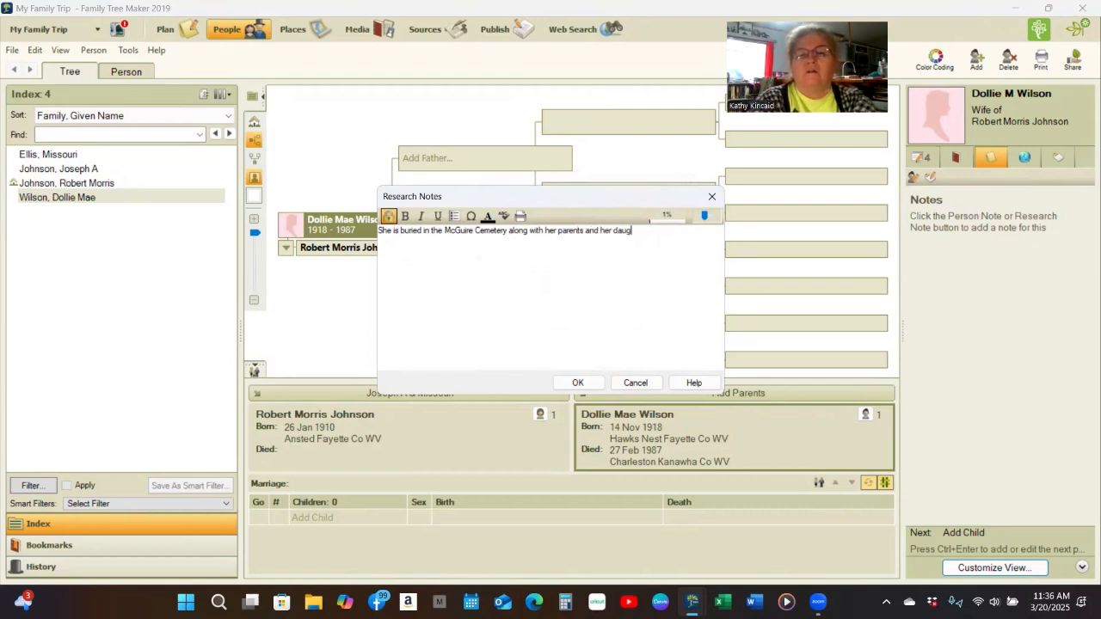
{"action": "type", "text": "hter"}
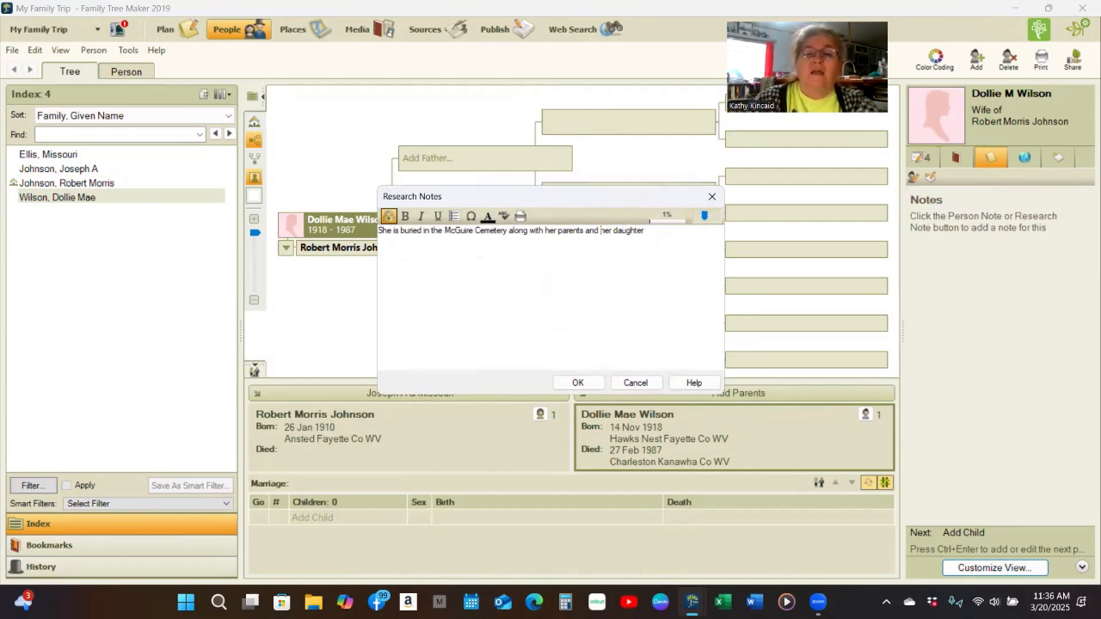
{"action": "type", "text": "("}
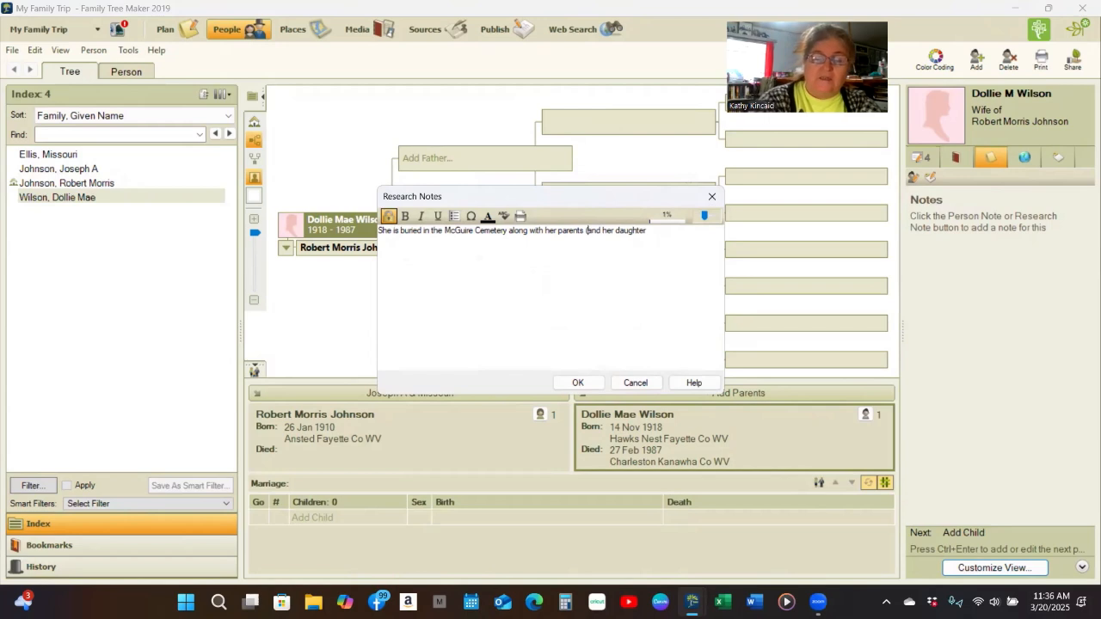
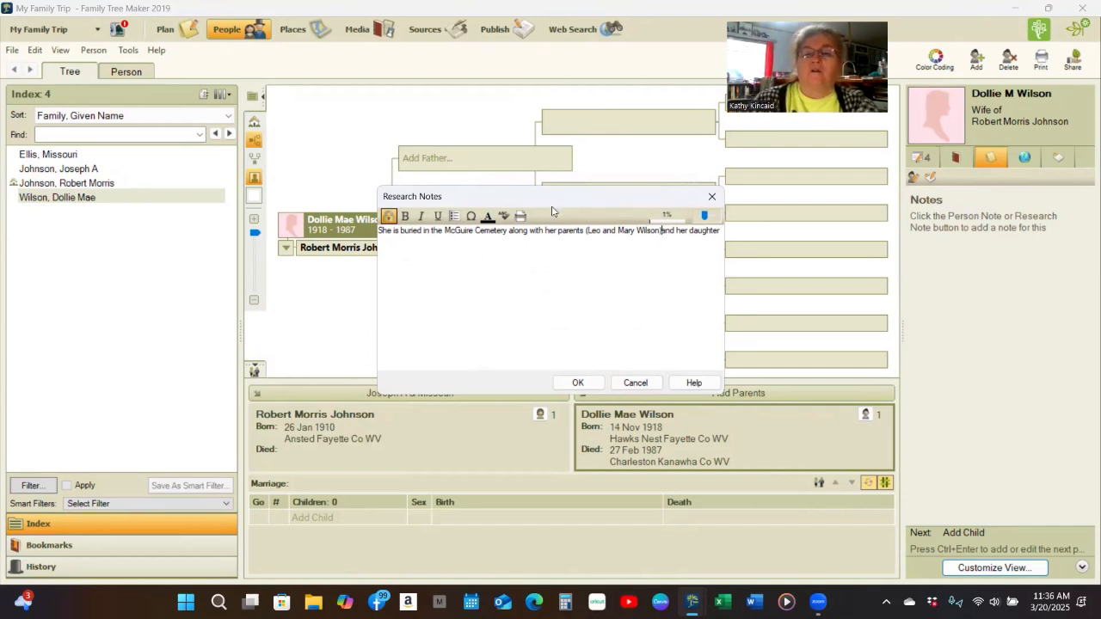
{"action": "left_click", "coordinate": [722, 232]}
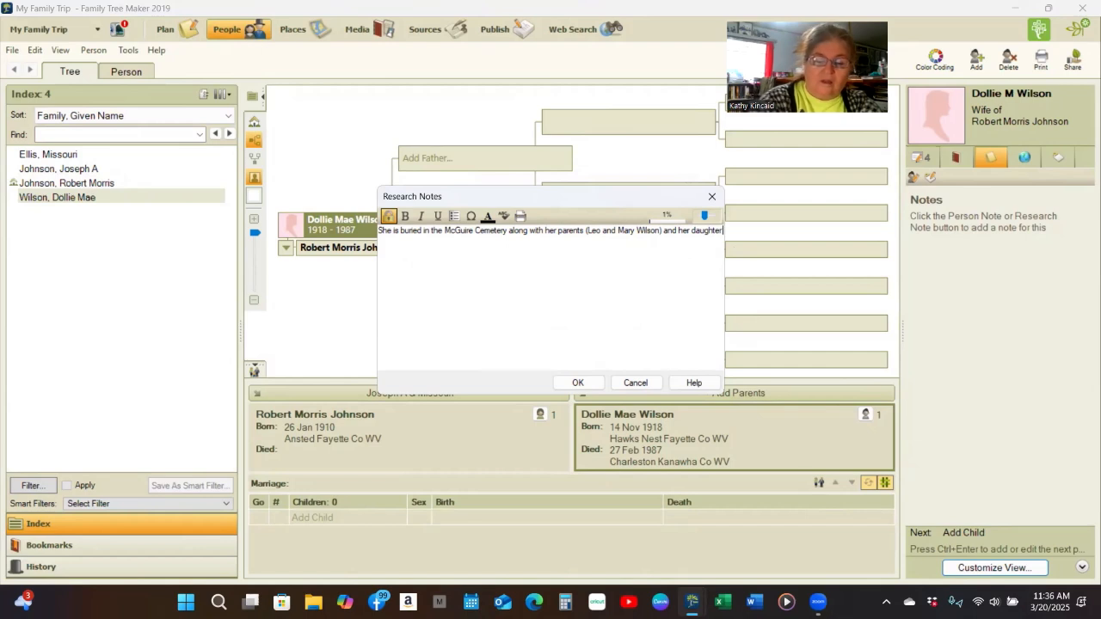
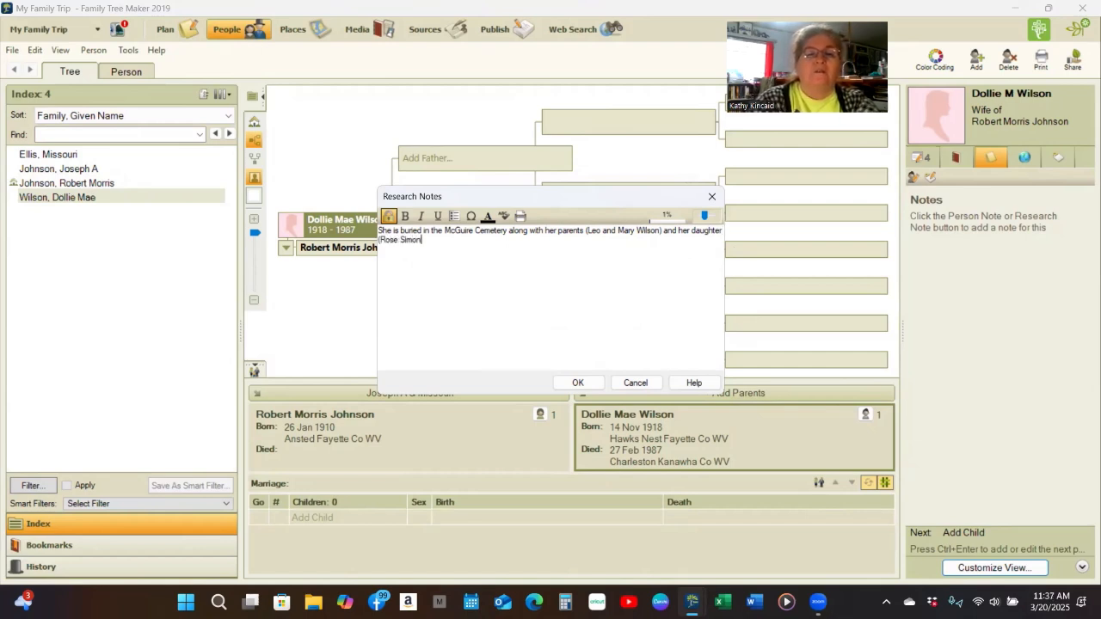
{"action": "type", "text": "ons"}
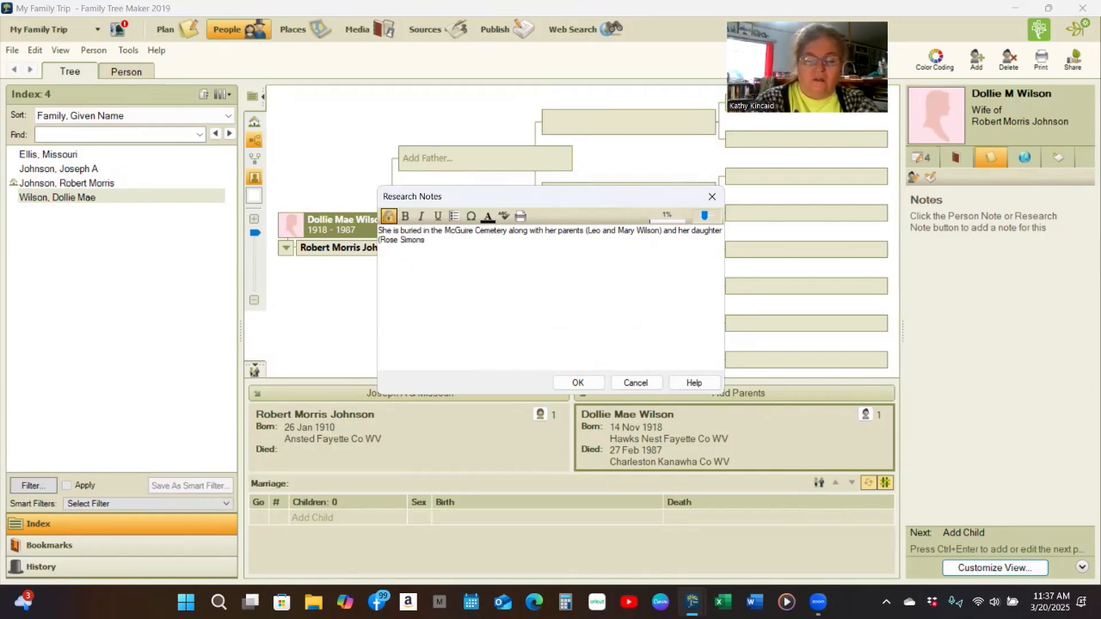
{"action": "type", "text": ")"}
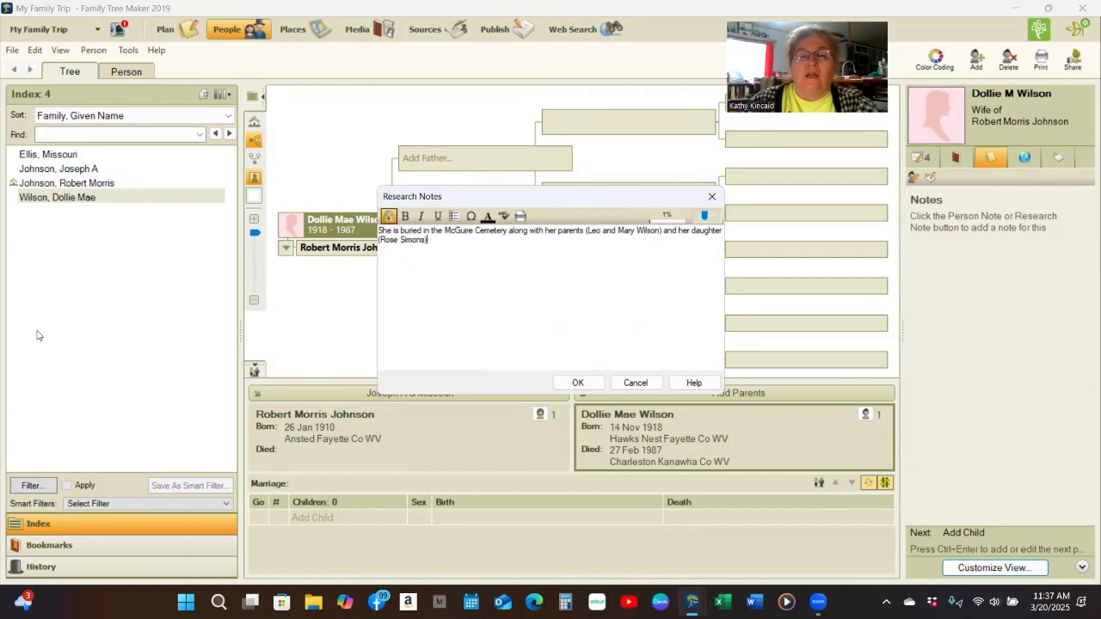
{"action": "left_click", "coordinate": [589, 389]}
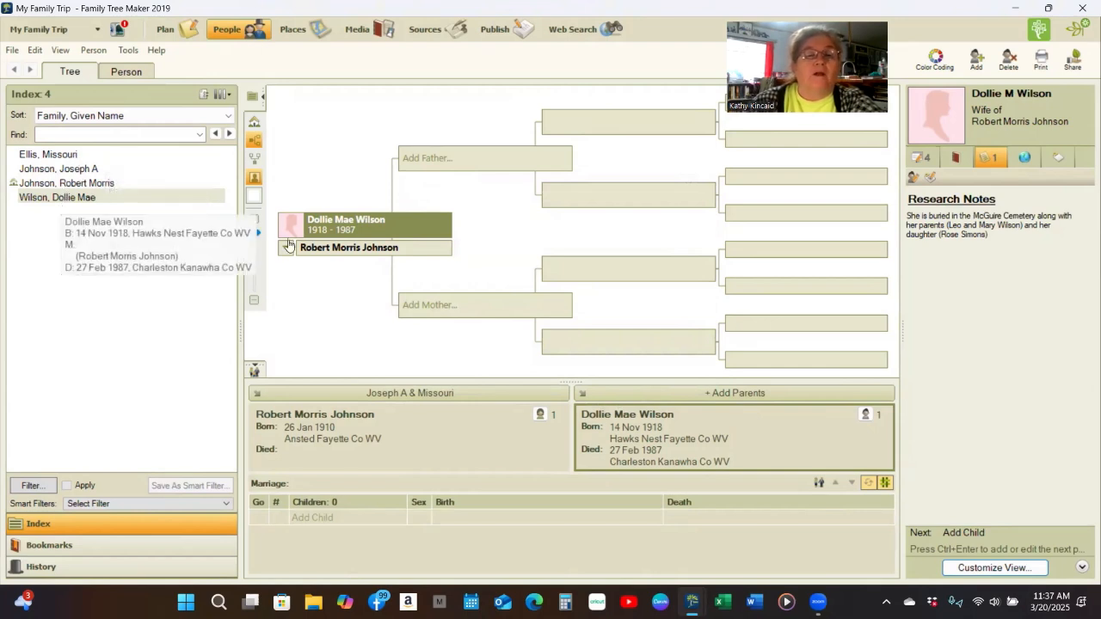
{"action": "left_click", "coordinate": [326, 254]}
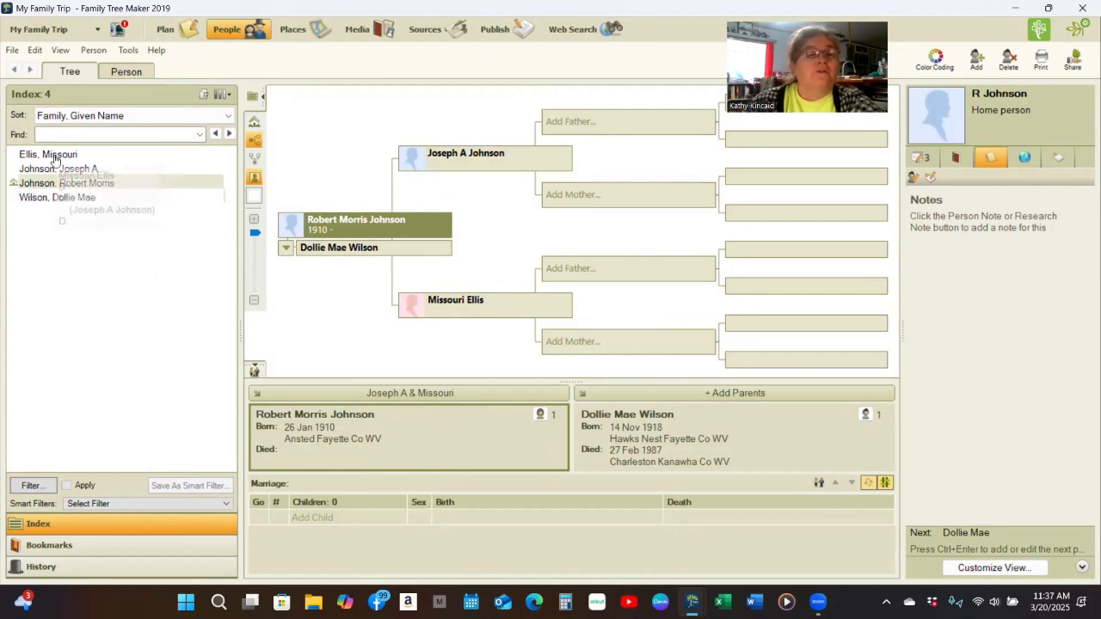
{"action": "left_click", "coordinate": [69, 132]}
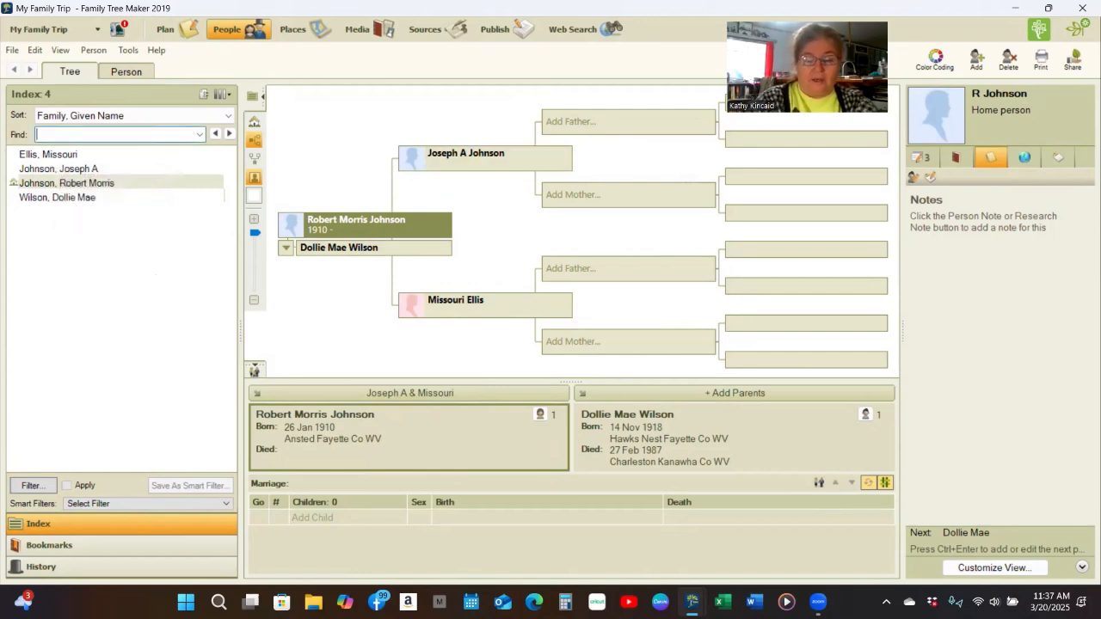
{"action": "type", "text": "Eliss"}
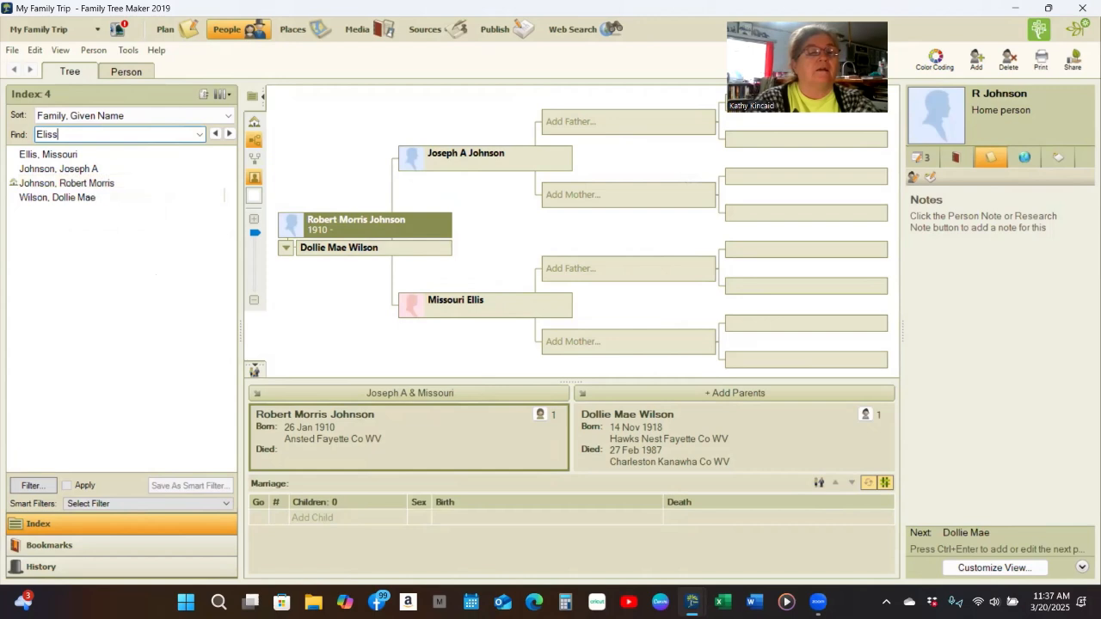
{"action": "key", "text": "BackSpace"}
{"action": "key", "text": "BackSpace"}
{"action": "key", "text": "BackSpace"}
{"action": "key", "text": "BackSpace"}
{"action": "key", "text": "BackSpace"}
{"action": "type", "text": "W"}
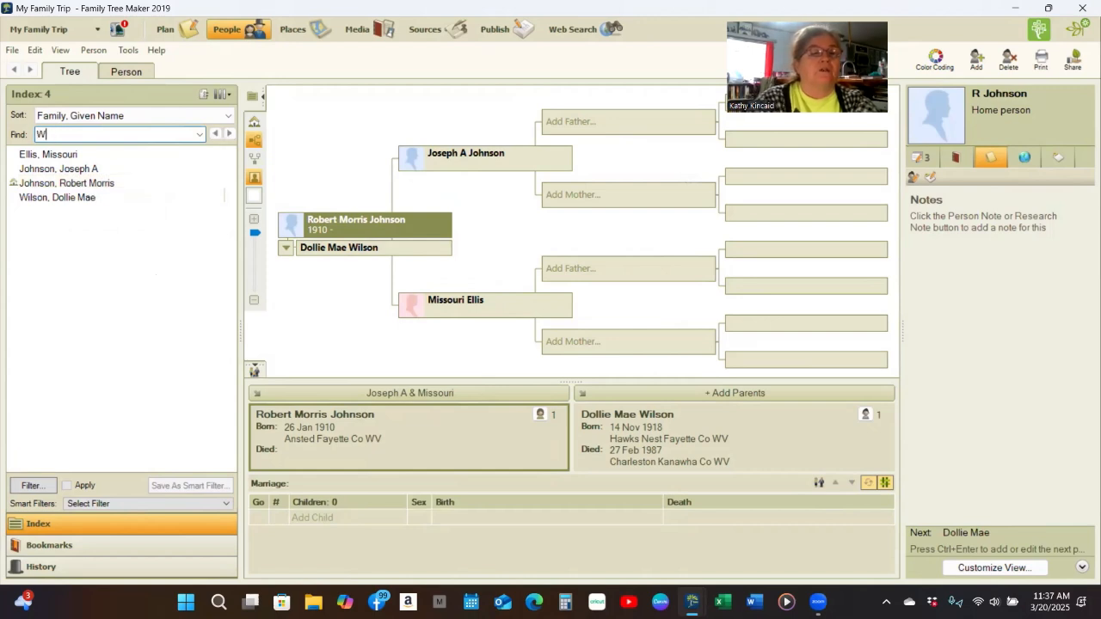
{"action": "type", "text": "ilson"}
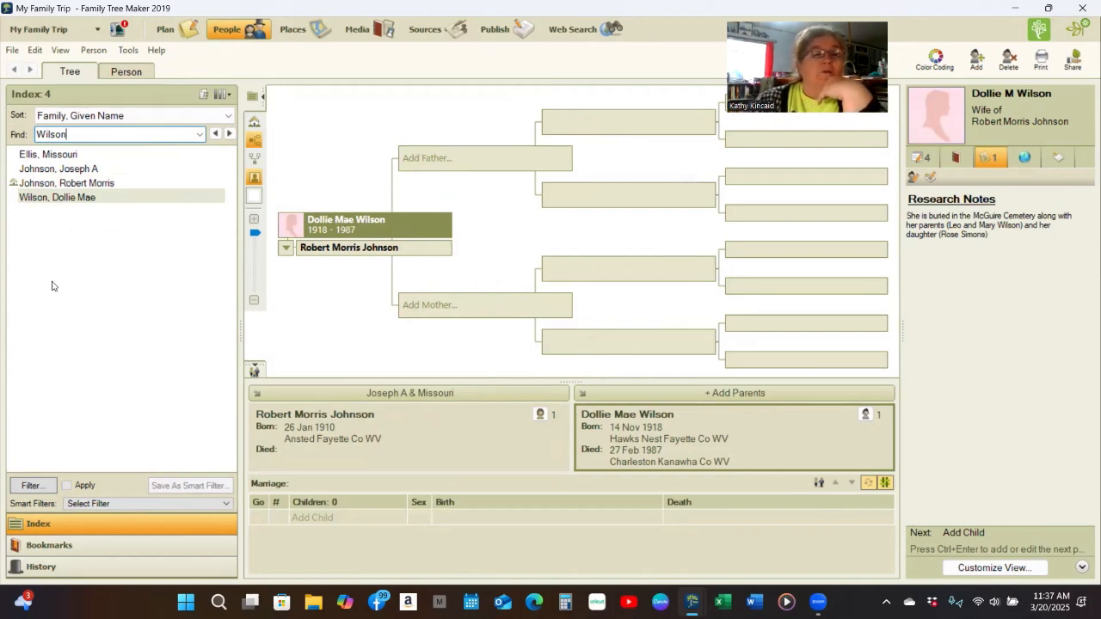
{"action": "left_click", "coordinate": [79, 184]}
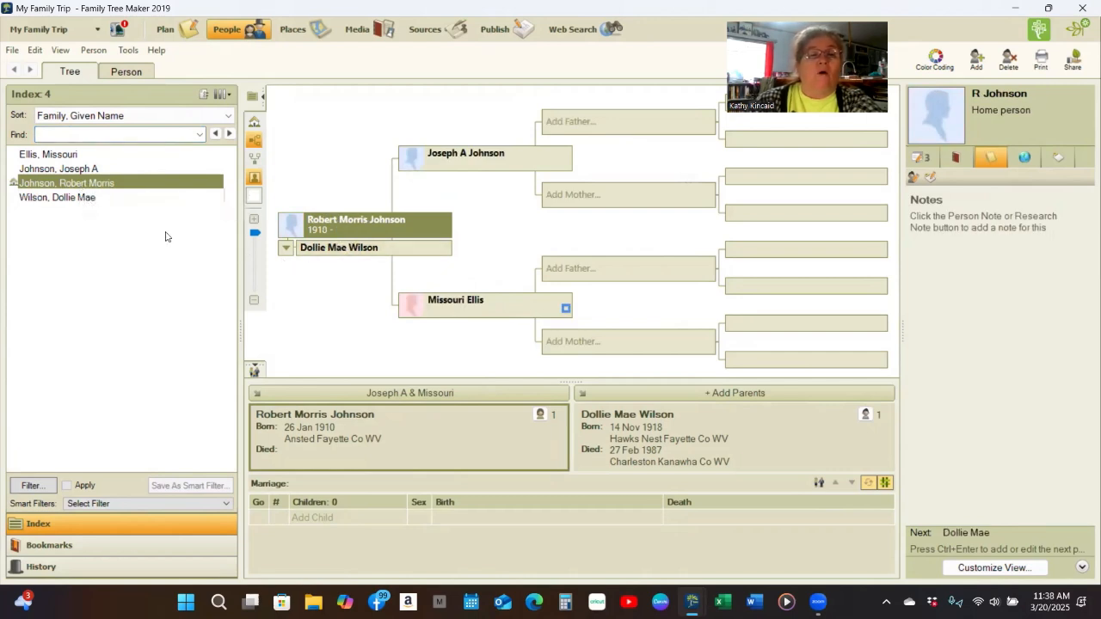
{"action": "left_click", "coordinate": [98, 199]}
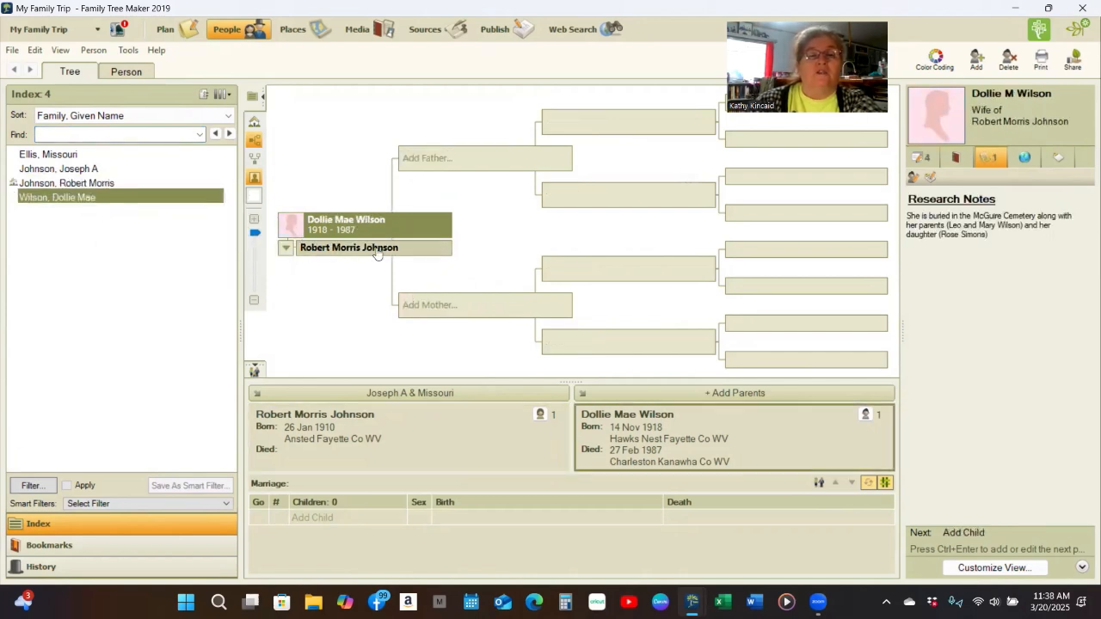
{"action": "left_click", "coordinate": [377, 249]}
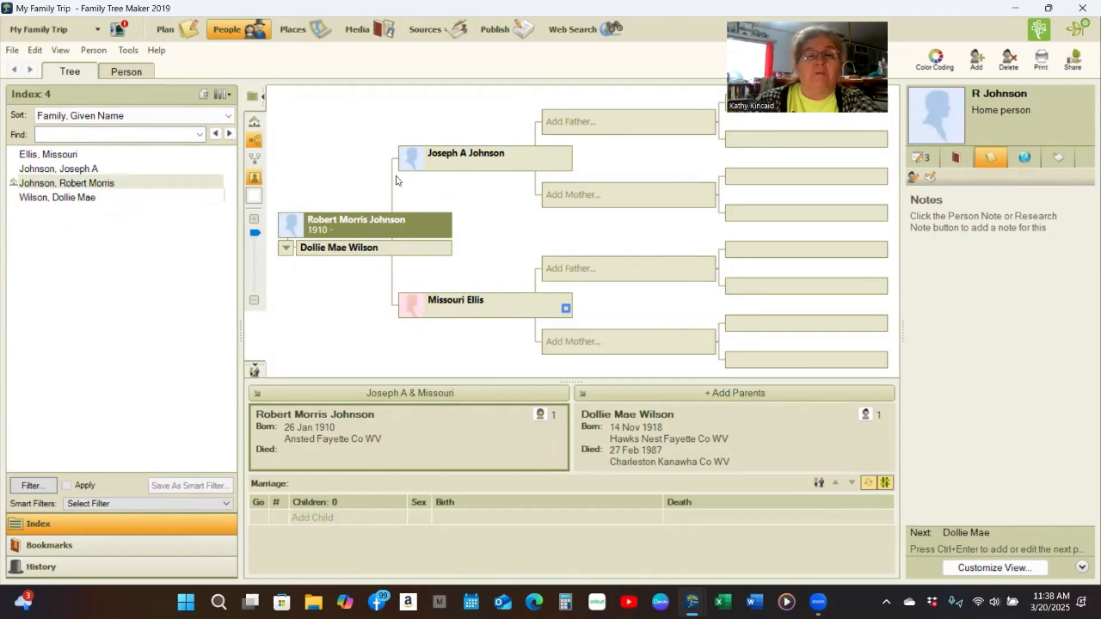
{"action": "left_click", "coordinate": [52, 169]}
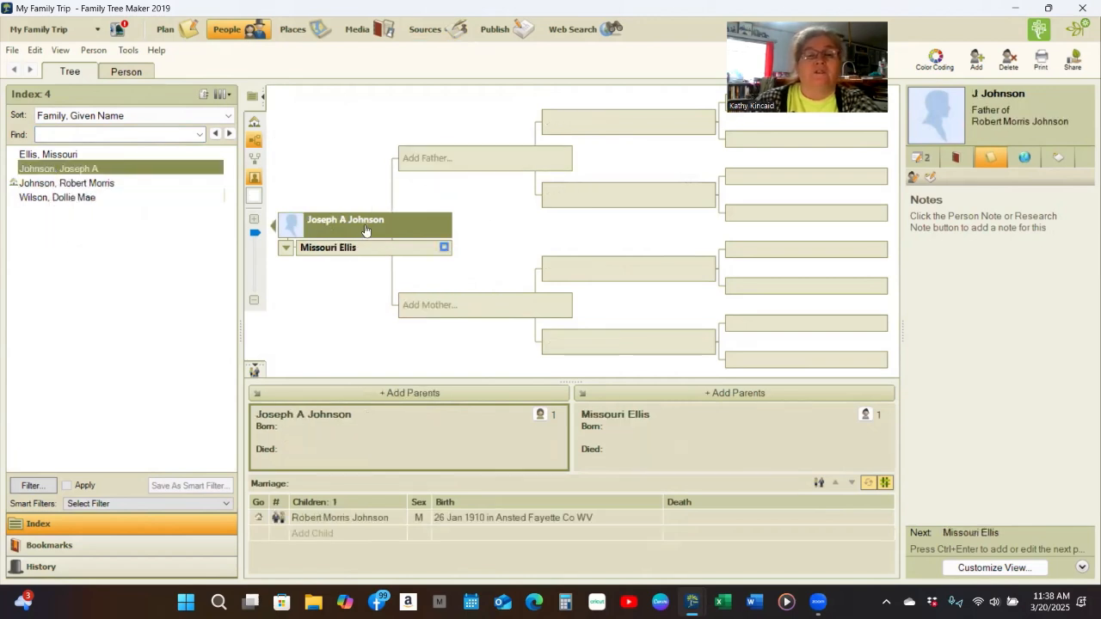
{"action": "left_click", "coordinate": [584, 30]}
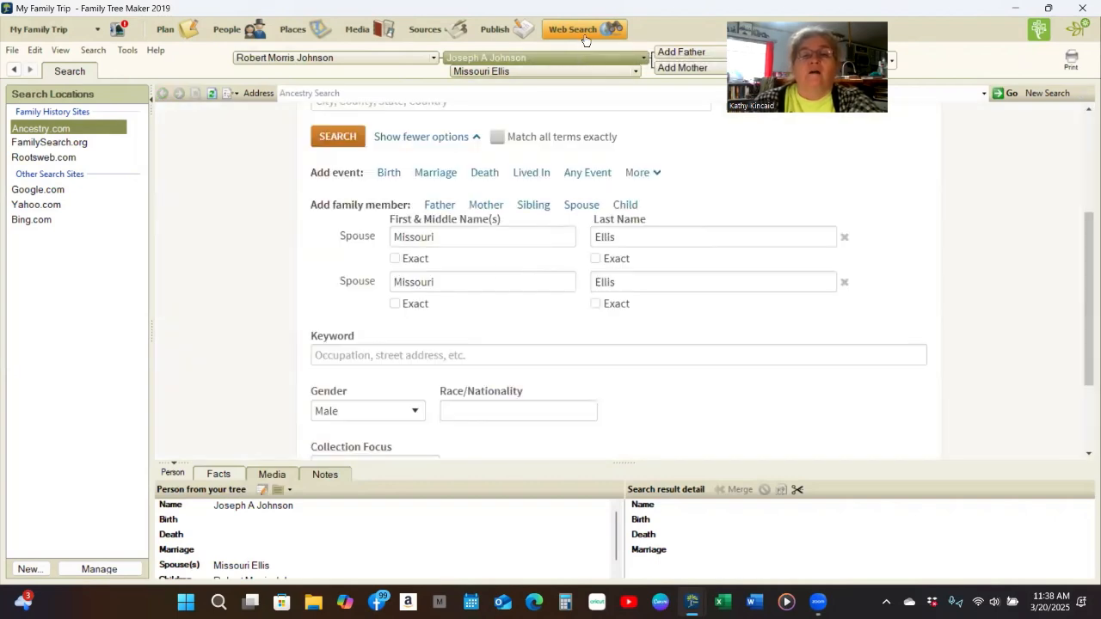
{"action": "scroll", "coordinate": [493, 288], "scroll_direction": "up", "scroll_amount": 3}
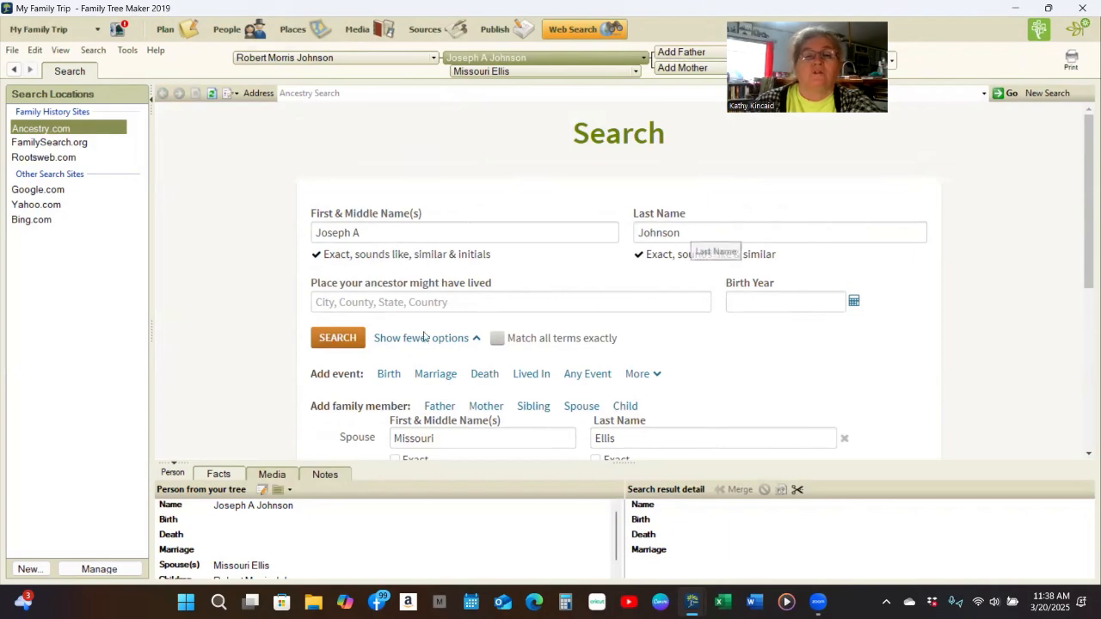
{"action": "scroll", "coordinate": [413, 270], "scroll_direction": "down", "scroll_amount": 2}
{"action": "left_click", "coordinate": [335, 196]}
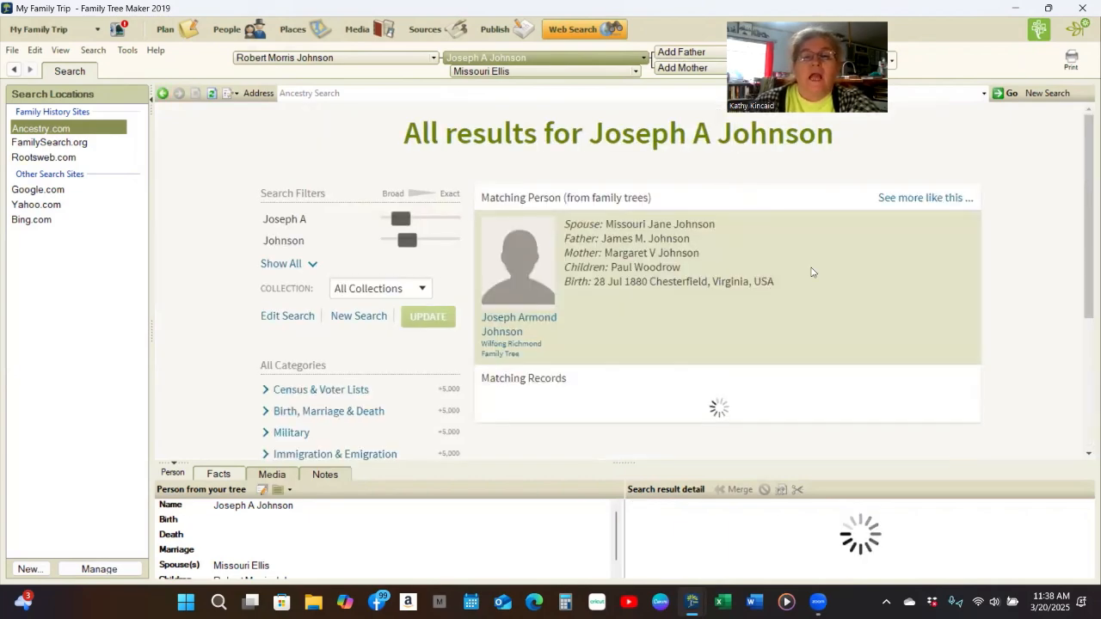
{"action": "scroll", "coordinate": [1011, 288], "scroll_direction": "down", "scroll_amount": 1}
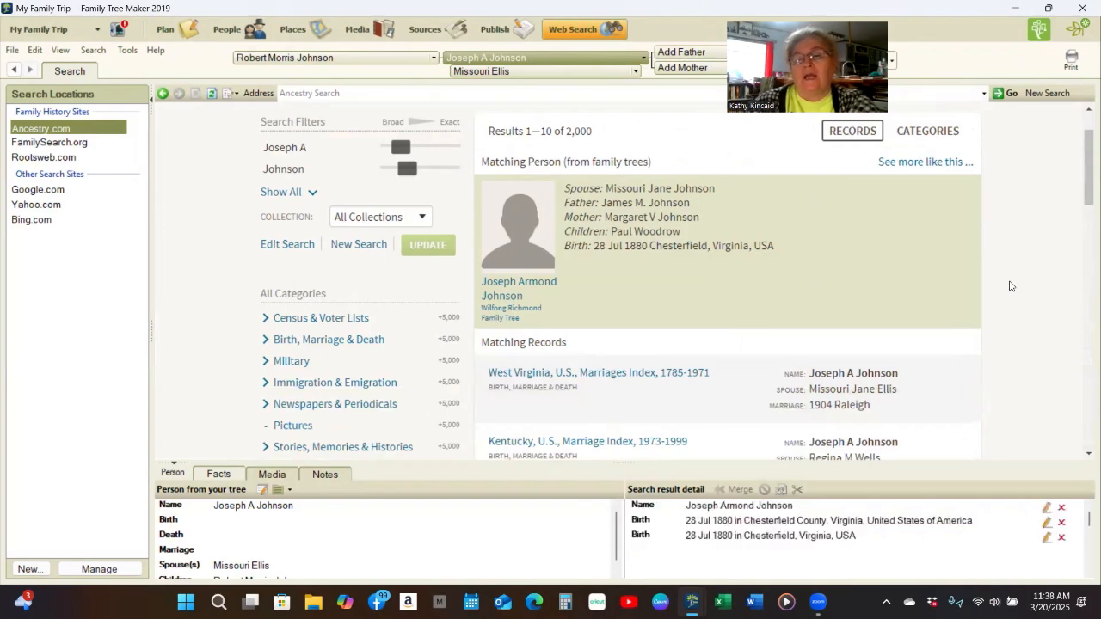
{"action": "scroll", "coordinate": [1011, 287], "scroll_direction": "down", "scroll_amount": 2}
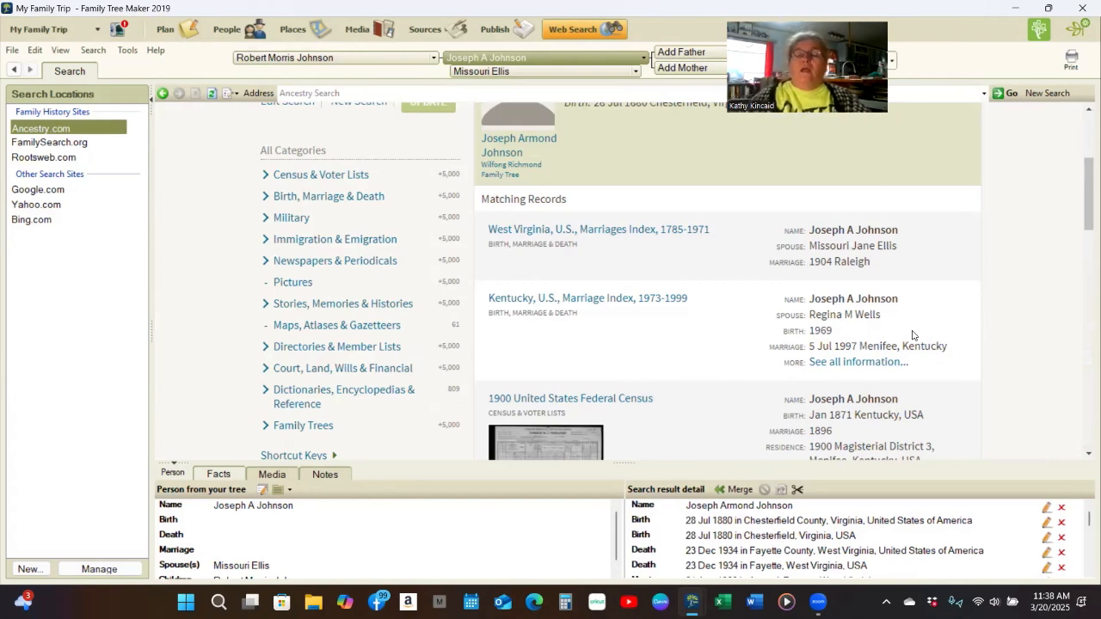
{"action": "left_click", "coordinate": [913, 335]}
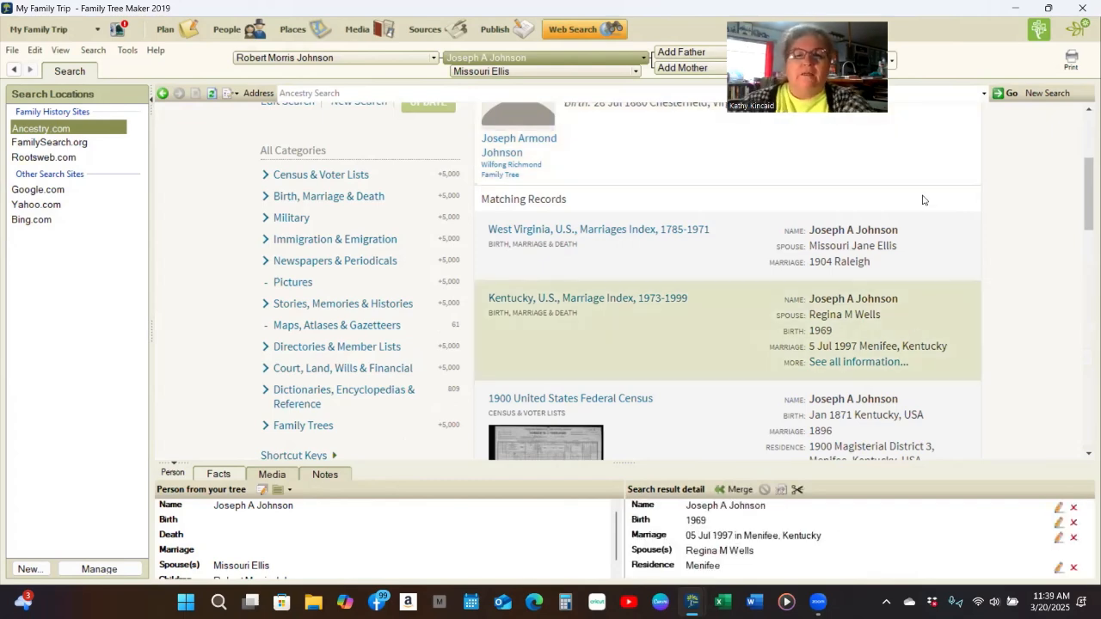
{"action": "left_click", "coordinate": [713, 349]}
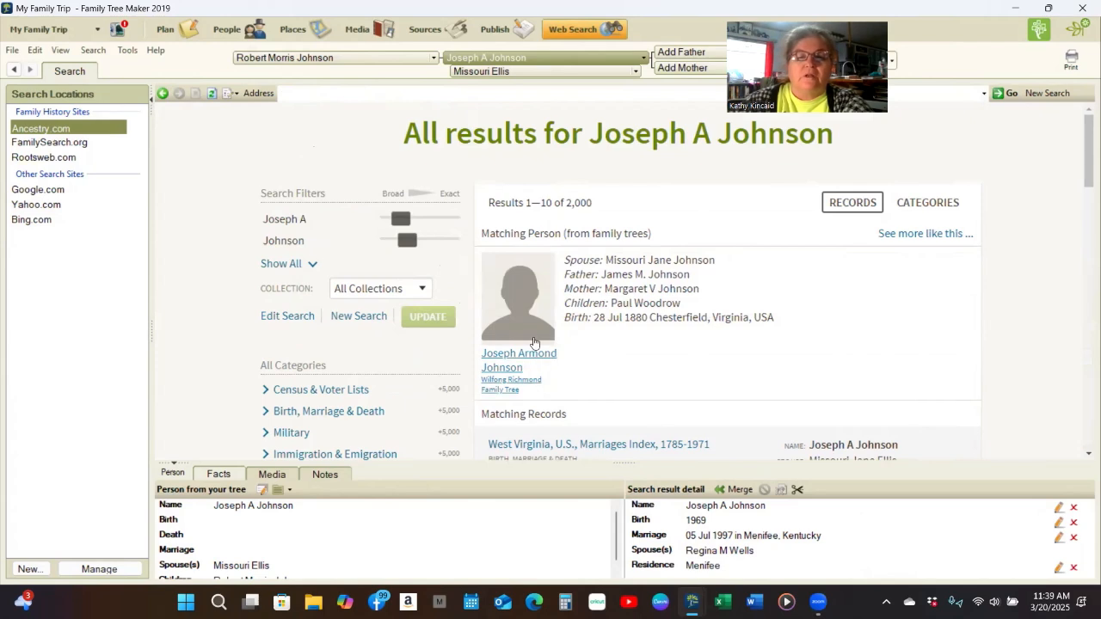
{"action": "left_click", "coordinate": [500, 369]}
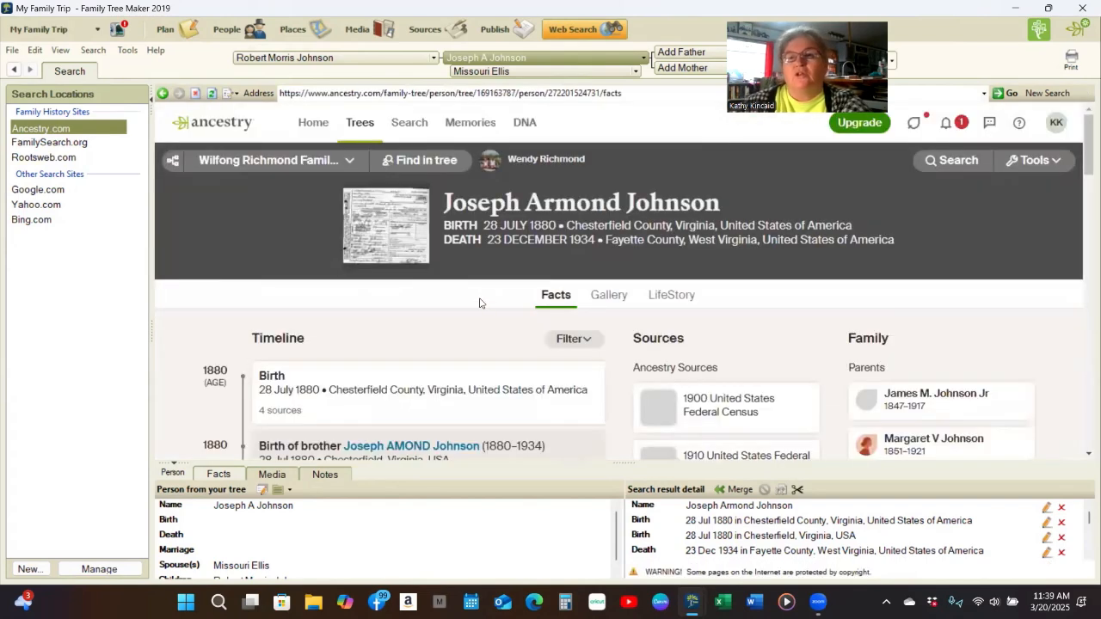
{"action": "left_click", "coordinate": [391, 235]}
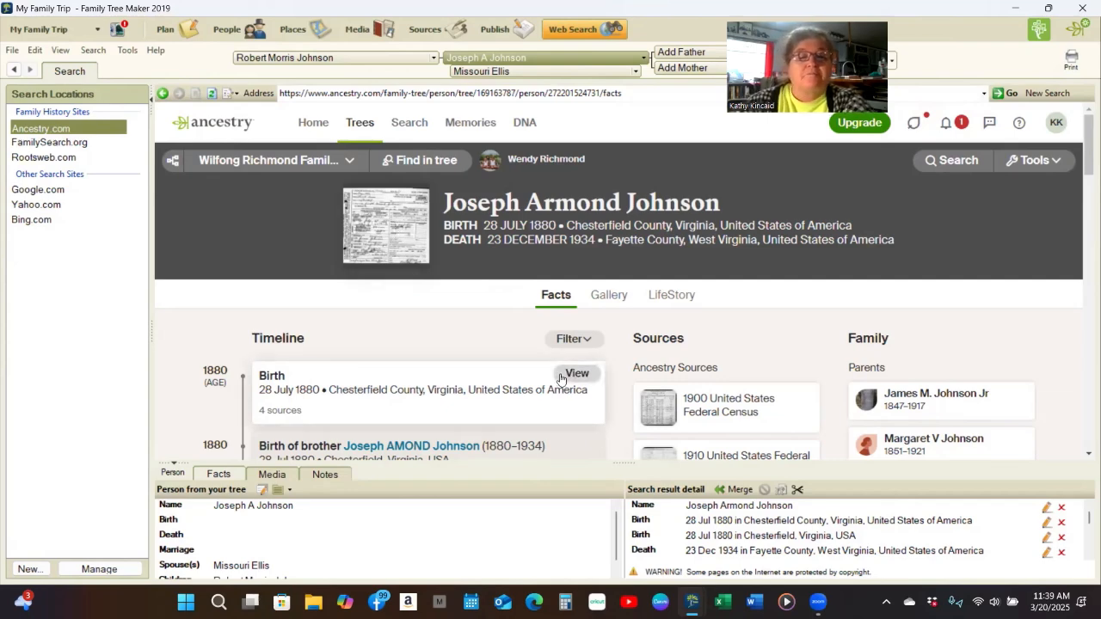
{"action": "scroll", "coordinate": [759, 340], "scroll_direction": "down", "scroll_amount": 2}
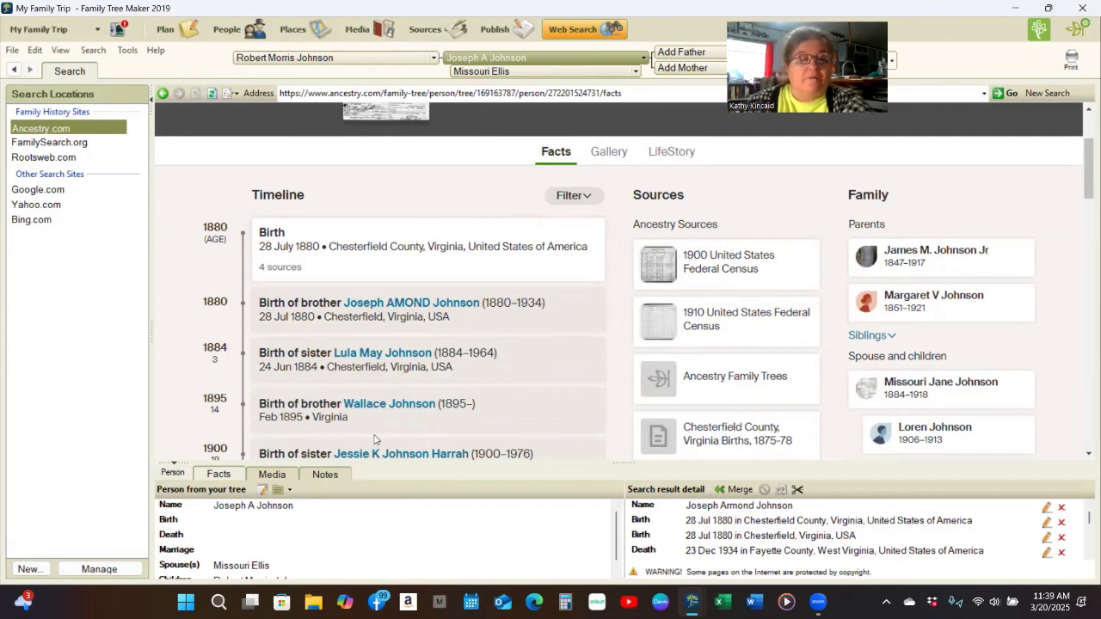
{"action": "scroll", "coordinate": [314, 533], "scroll_direction": "down", "scroll_amount": 1}
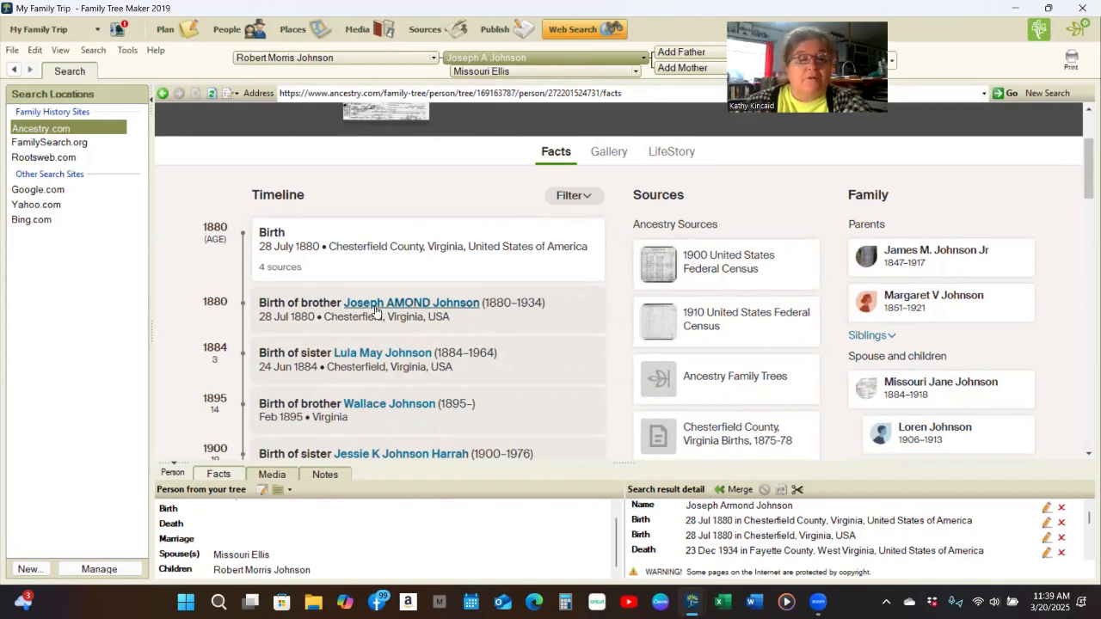
{"action": "scroll", "coordinate": [450, 517], "scroll_direction": "up", "scroll_amount": 1}
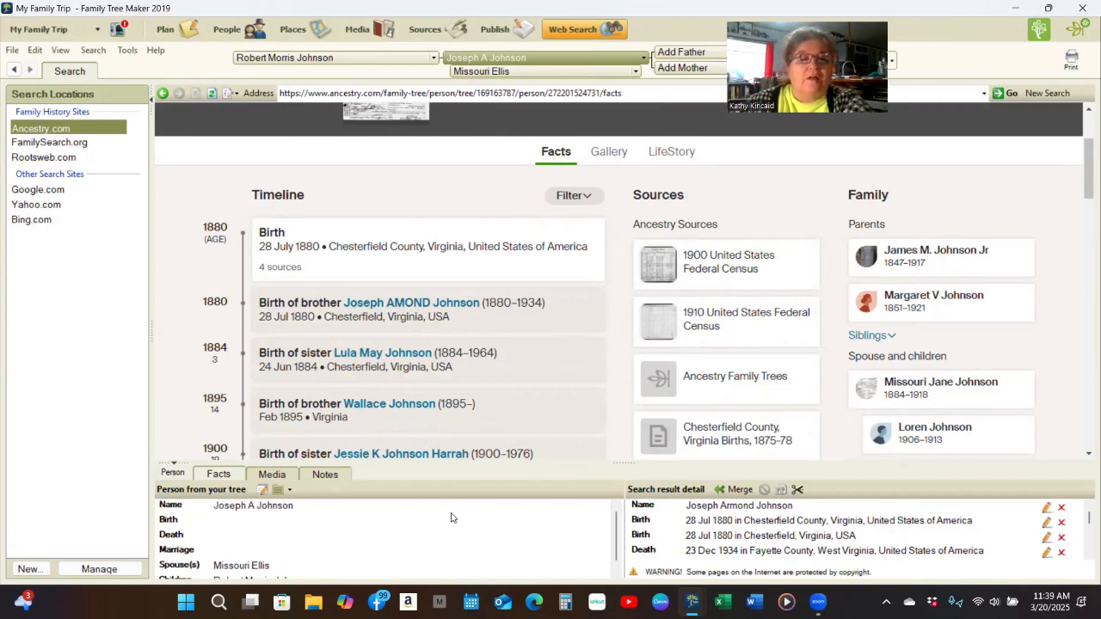
{"action": "scroll", "coordinate": [668, 313], "scroll_direction": "up", "scroll_amount": 2}
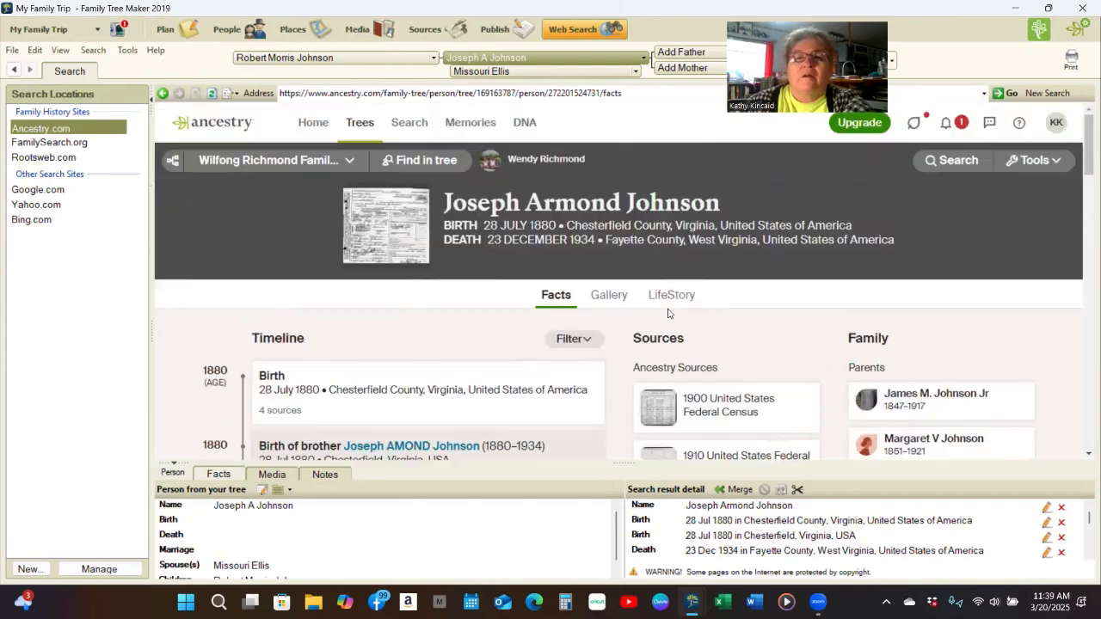
{"action": "scroll", "coordinate": [648, 314], "scroll_direction": "down", "scroll_amount": 2}
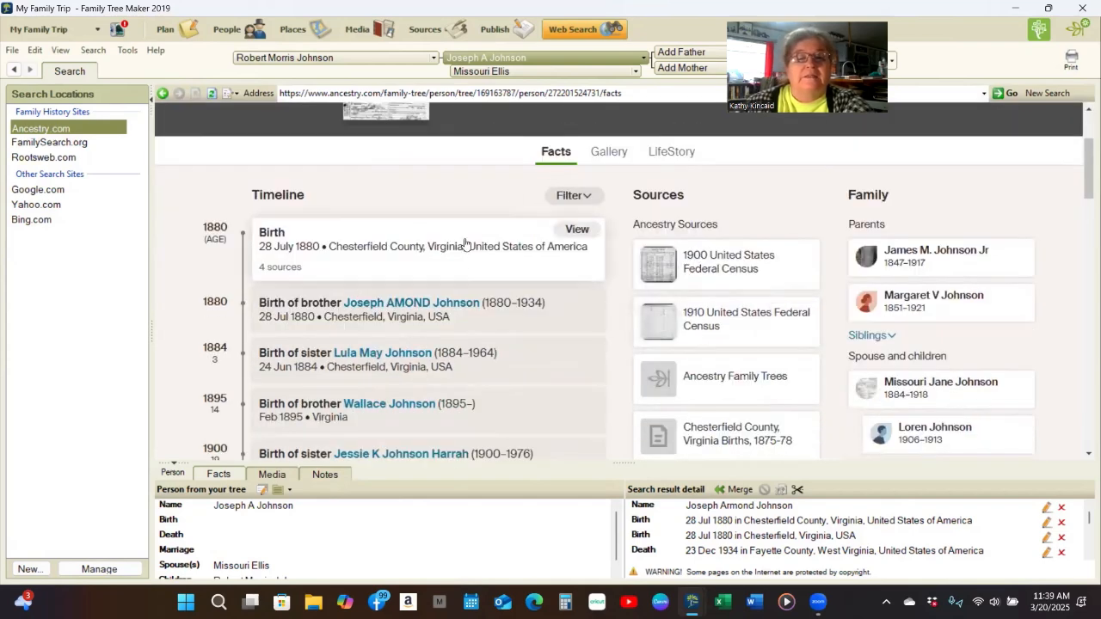
{"action": "scroll", "coordinate": [464, 241], "scroll_direction": "up", "scroll_amount": 2}
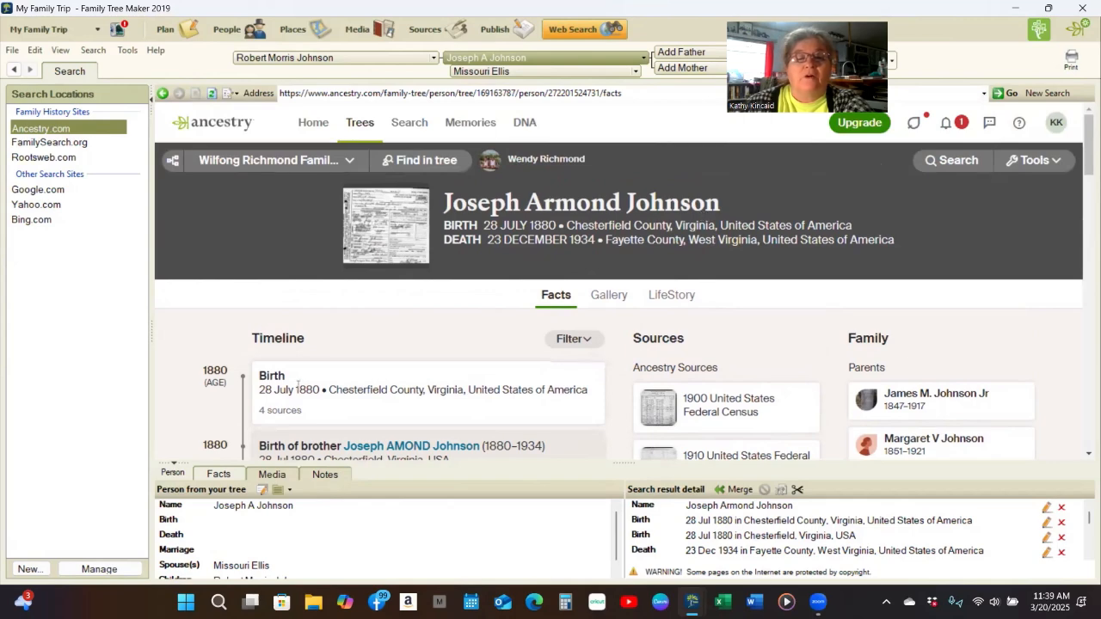
{"action": "scroll", "coordinate": [331, 357], "scroll_direction": "down", "scroll_amount": 3}
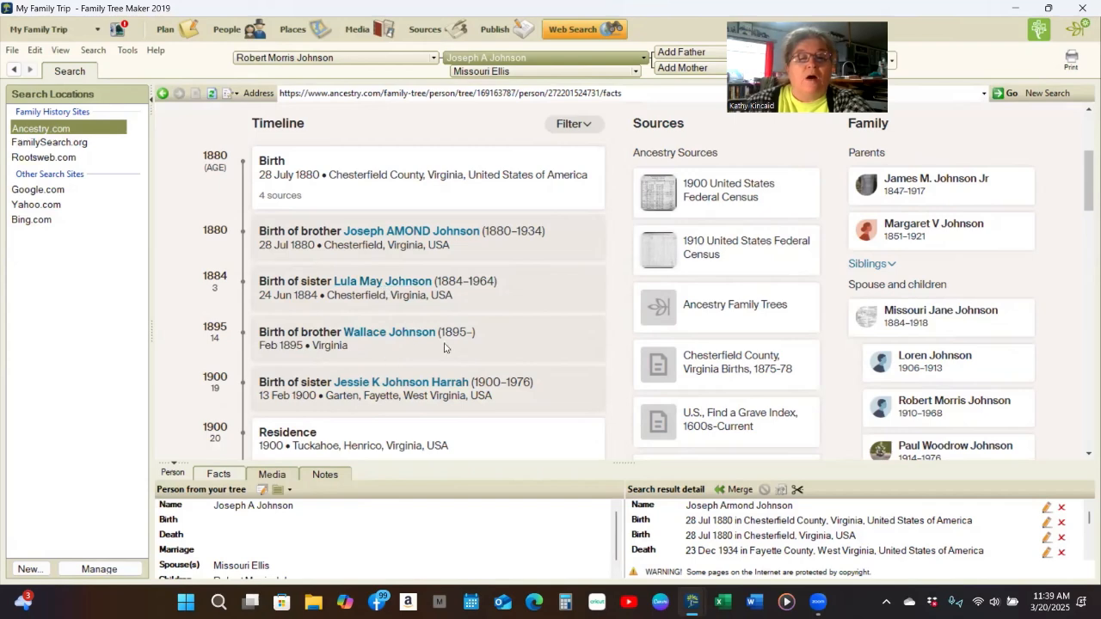
{"action": "scroll", "coordinate": [563, 353], "scroll_direction": "down", "scroll_amount": 4}
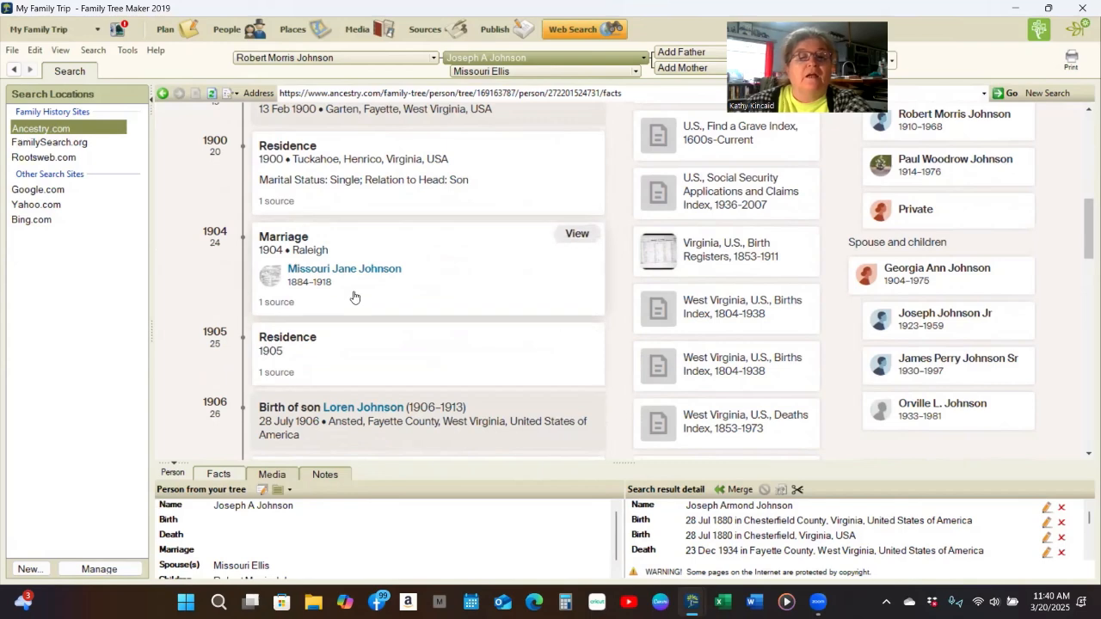
{"action": "scroll", "coordinate": [451, 318], "scroll_direction": "down", "scroll_amount": 4}
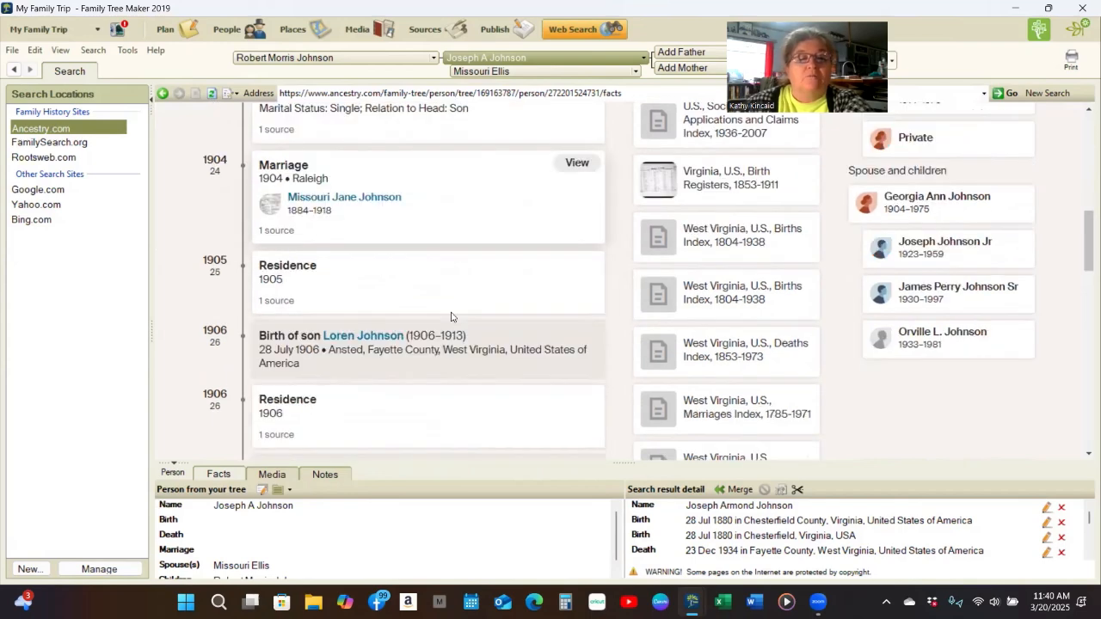
{"action": "scroll", "coordinate": [450, 317], "scroll_direction": "down", "scroll_amount": 1}
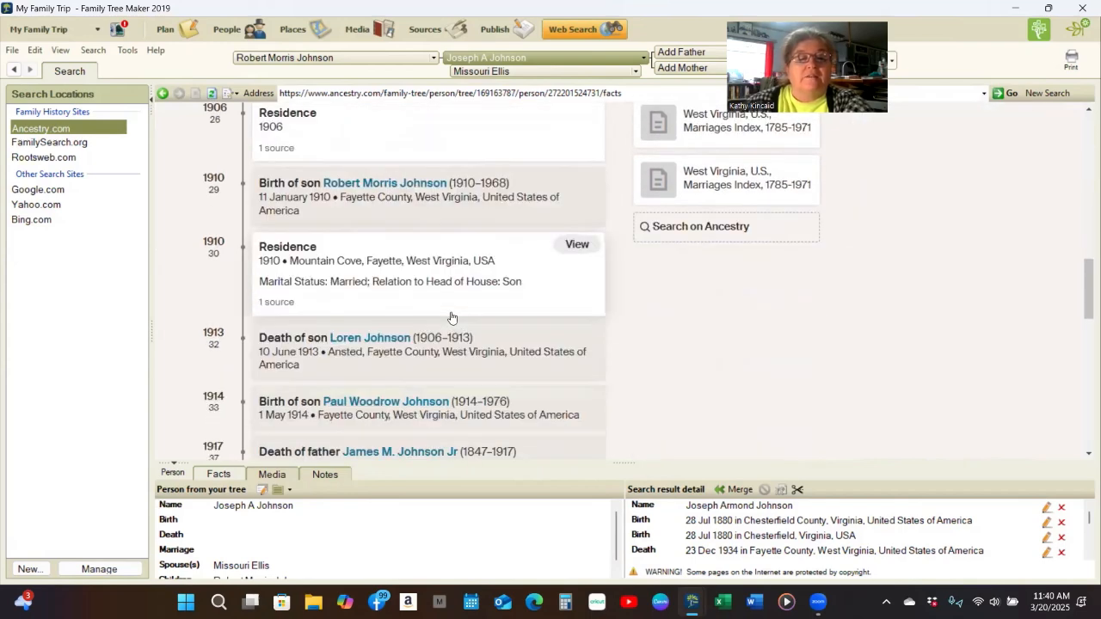
{"action": "scroll", "coordinate": [451, 273], "scroll_direction": "down", "scroll_amount": 2}
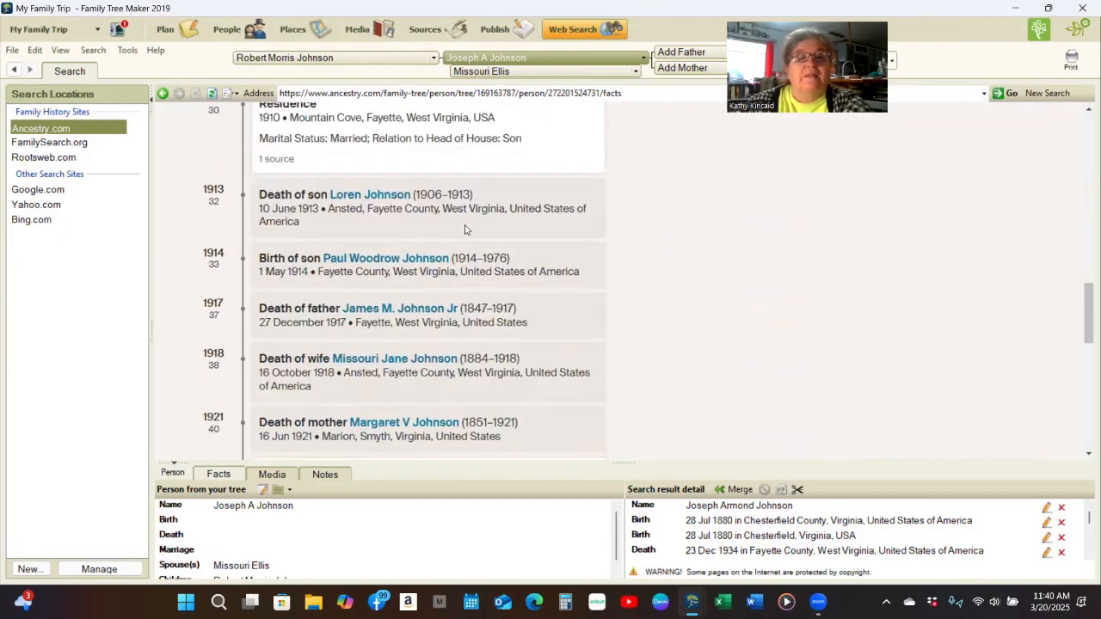
{"action": "scroll", "coordinate": [449, 364], "scroll_direction": "down", "scroll_amount": 1}
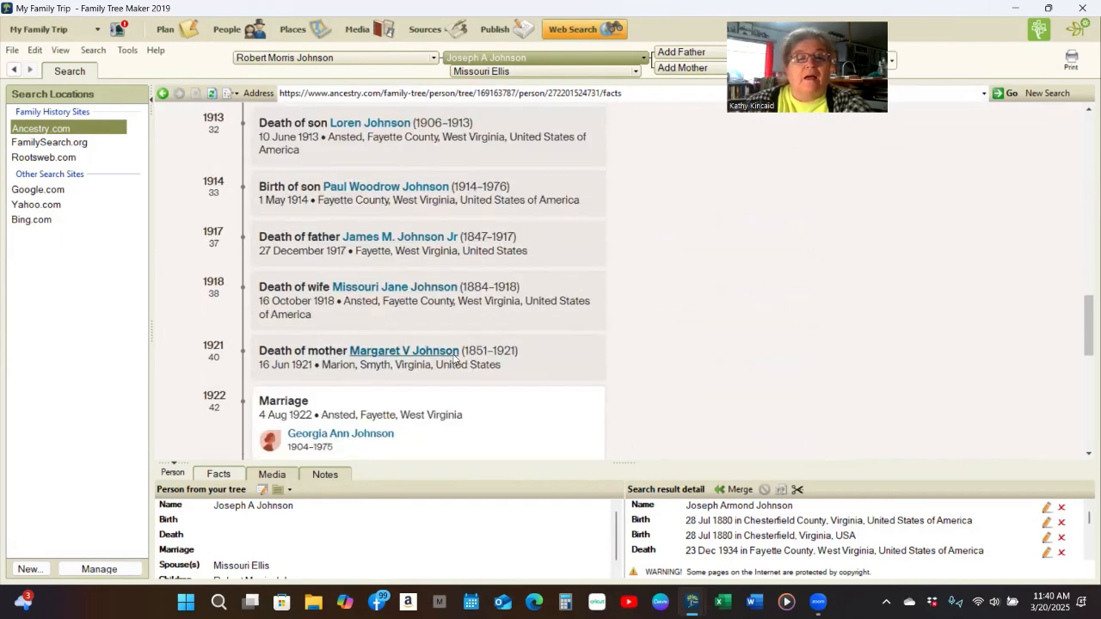
{"action": "scroll", "coordinate": [455, 361], "scroll_direction": "down", "scroll_amount": 1}
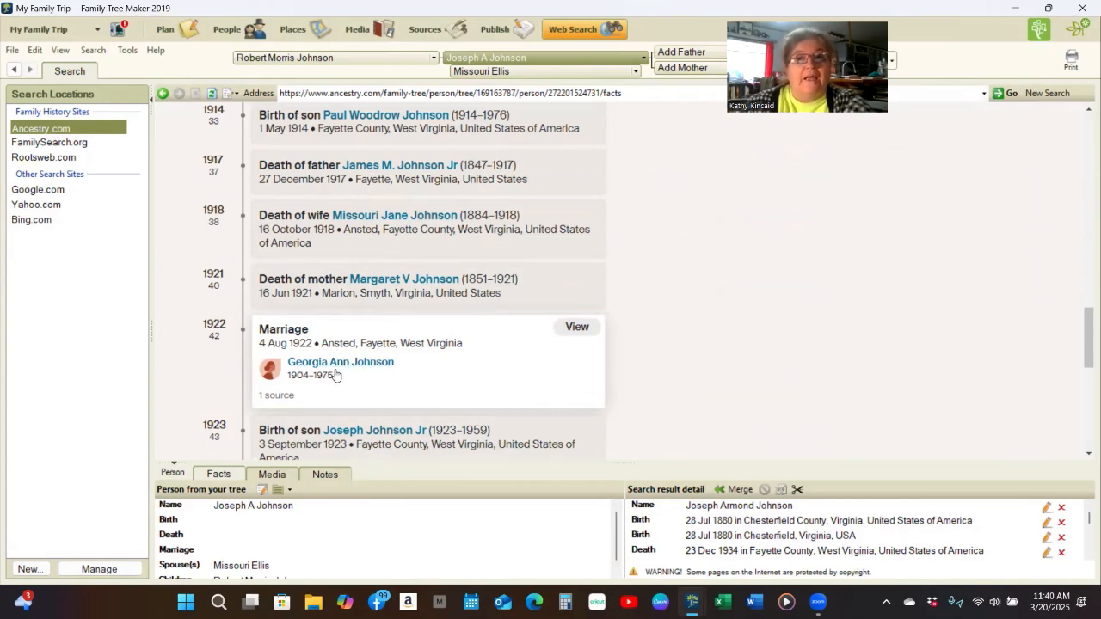
{"action": "scroll", "coordinate": [494, 342], "scroll_direction": "down", "scroll_amount": 3}
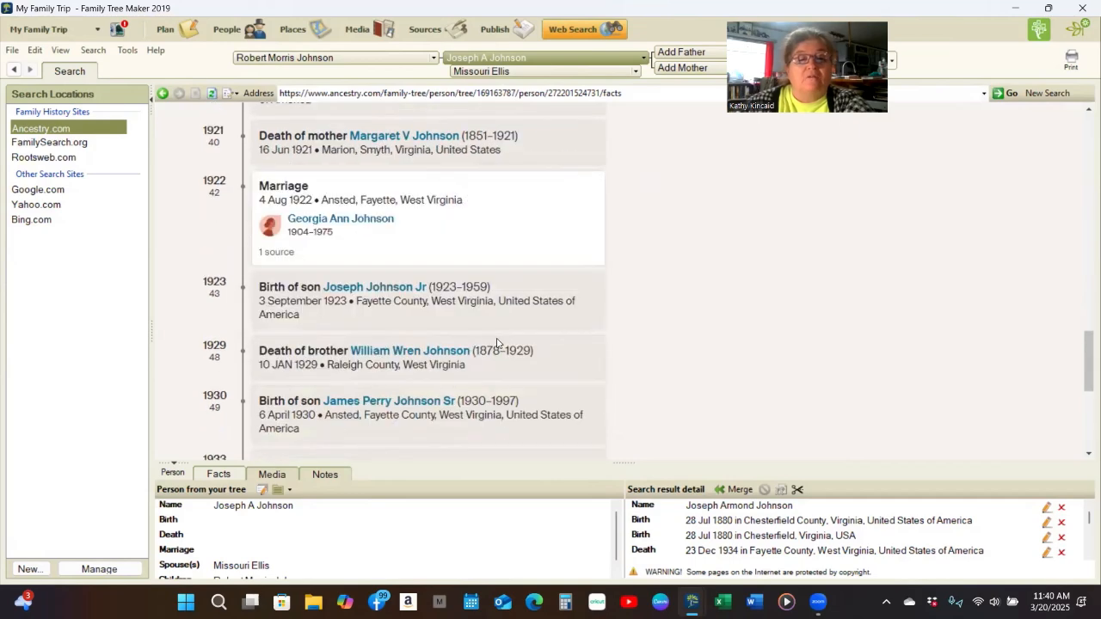
{"action": "scroll", "coordinate": [496, 343], "scroll_direction": "down", "scroll_amount": 9}
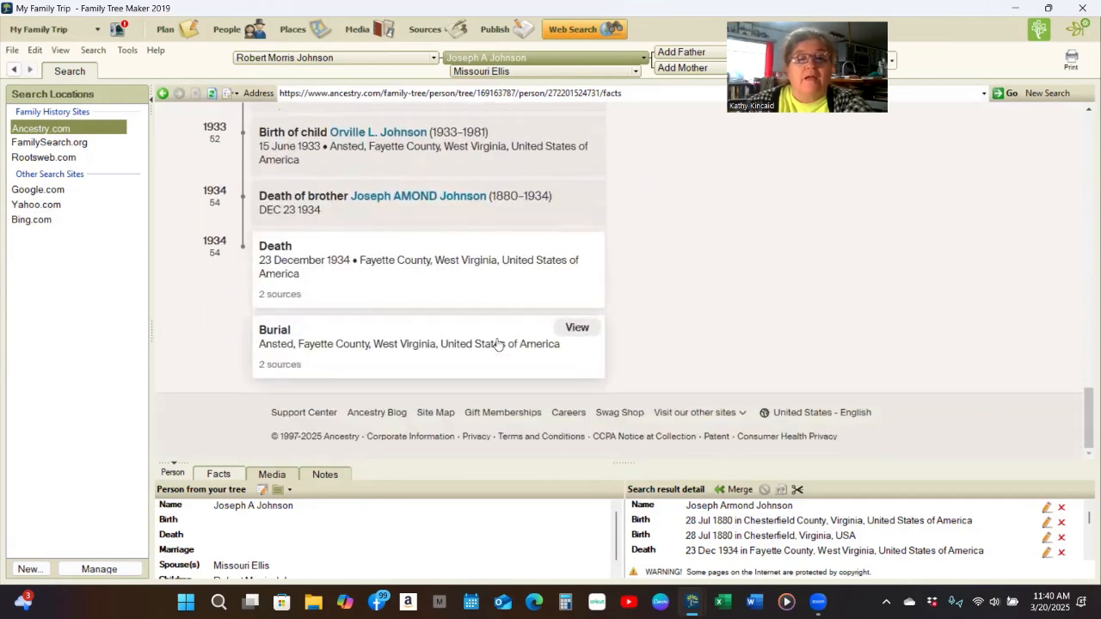
{"action": "scroll", "coordinate": [496, 343], "scroll_direction": "up", "scroll_amount": 15}
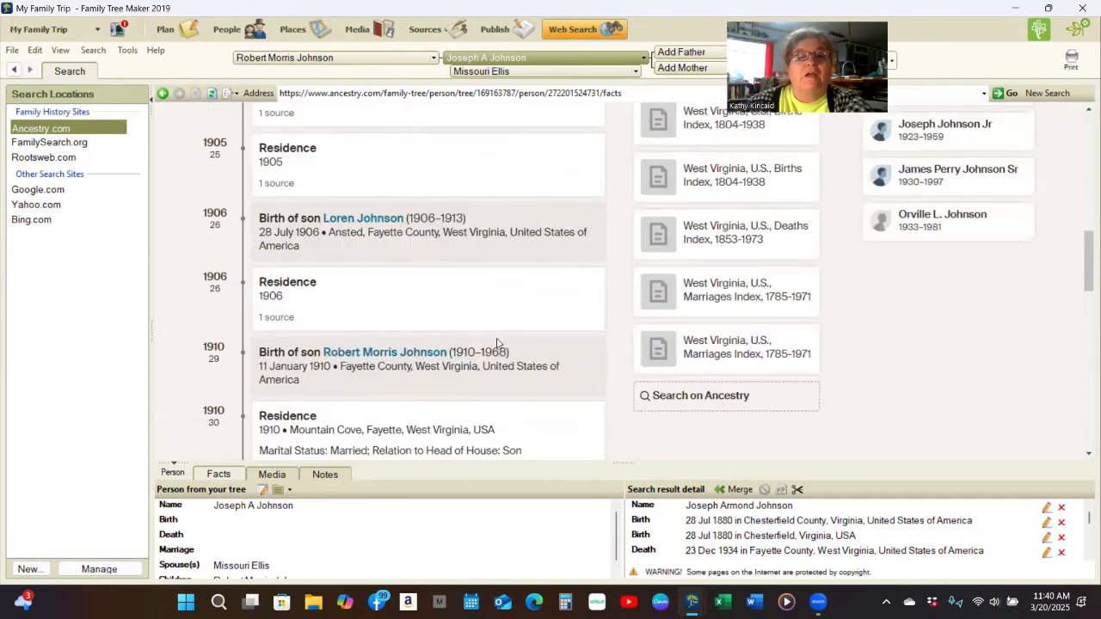
{"action": "scroll", "coordinate": [388, 263], "scroll_direction": "up", "scroll_amount": 10}
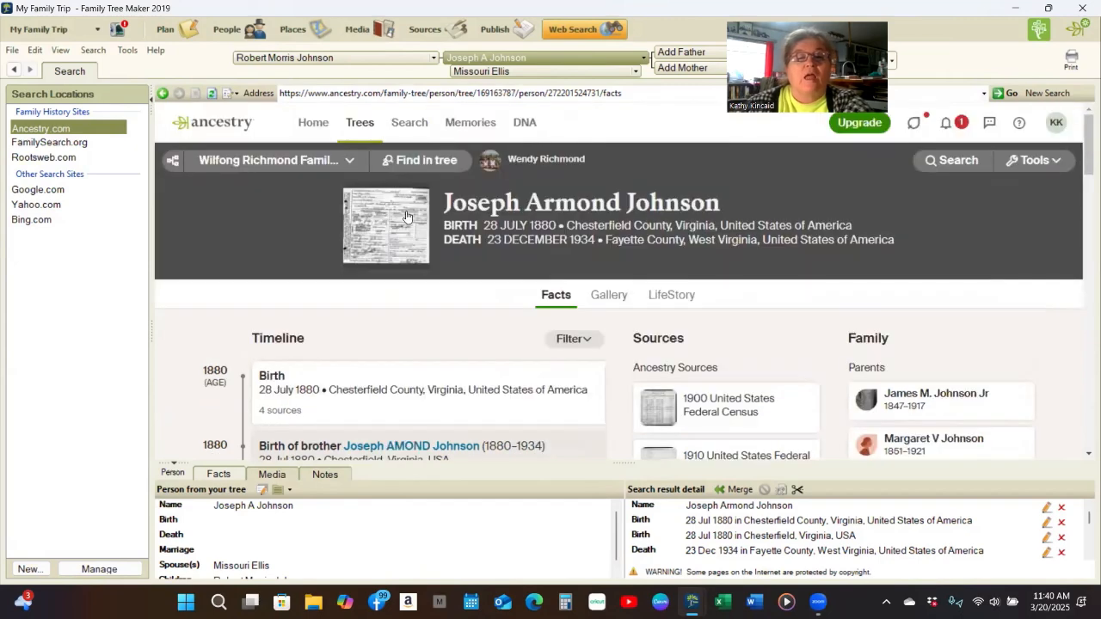
- Open the death certificate image and enlarge it to show the full name row
{"action": "left_click", "coordinate": [404, 220]}
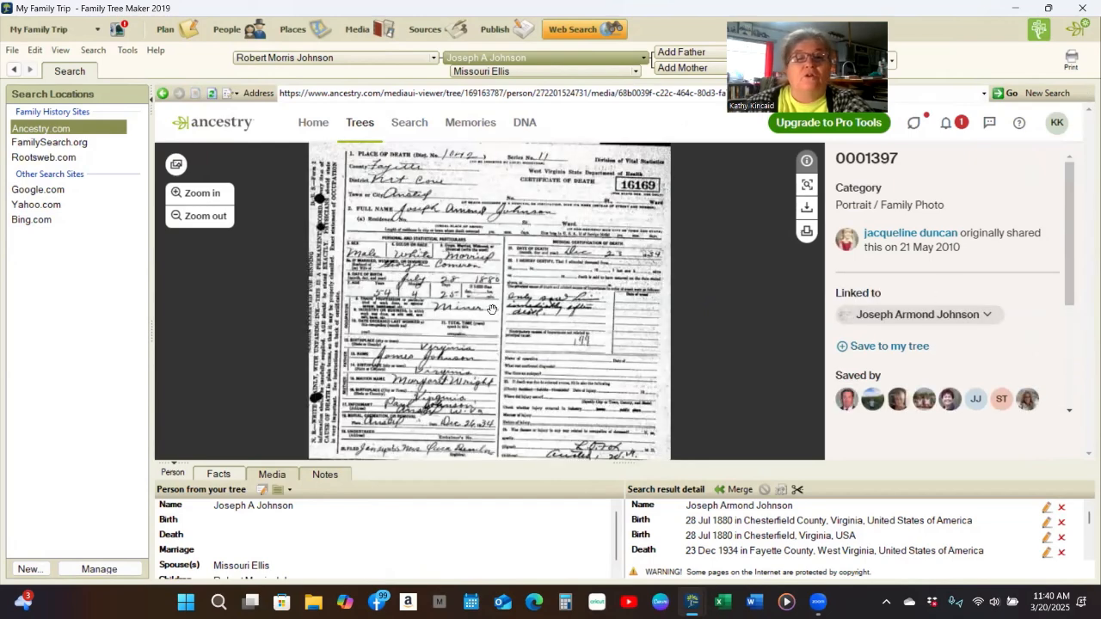
{"action": "scroll", "coordinate": [492, 309], "scroll_direction": "up", "scroll_amount": 1}
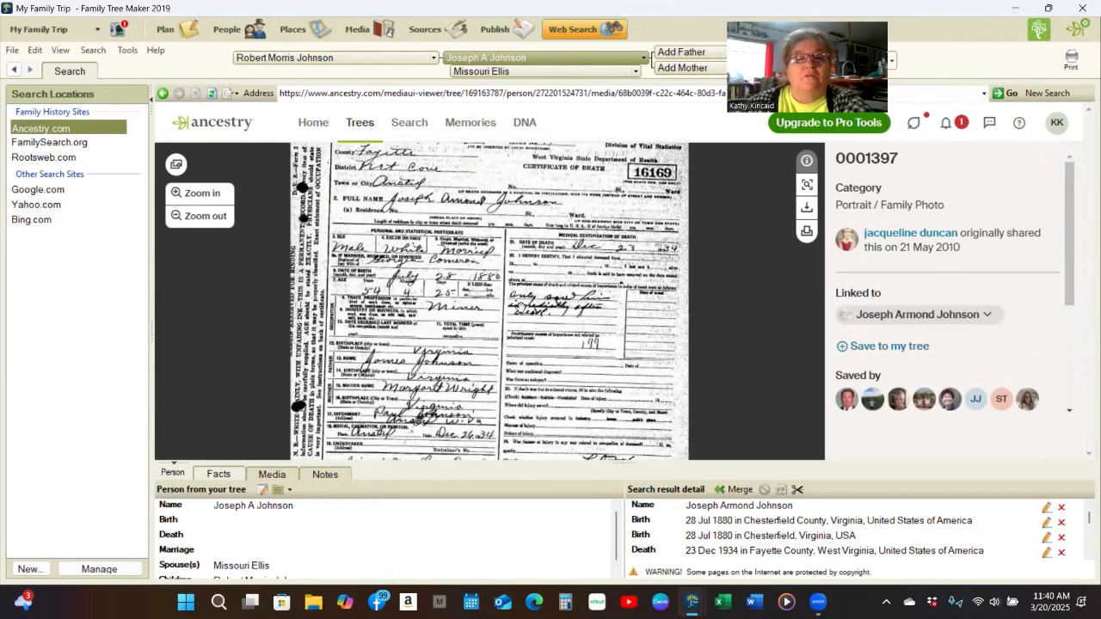
{"action": "scroll", "coordinate": [520, 307], "scroll_direction": "up", "scroll_amount": 1}
{"action": "scroll", "coordinate": [520, 307], "scroll_direction": "up", "scroll_amount": 1}
{"action": "left_click_drag", "start_coordinate": [519, 213], "coordinate": [501, 292]}
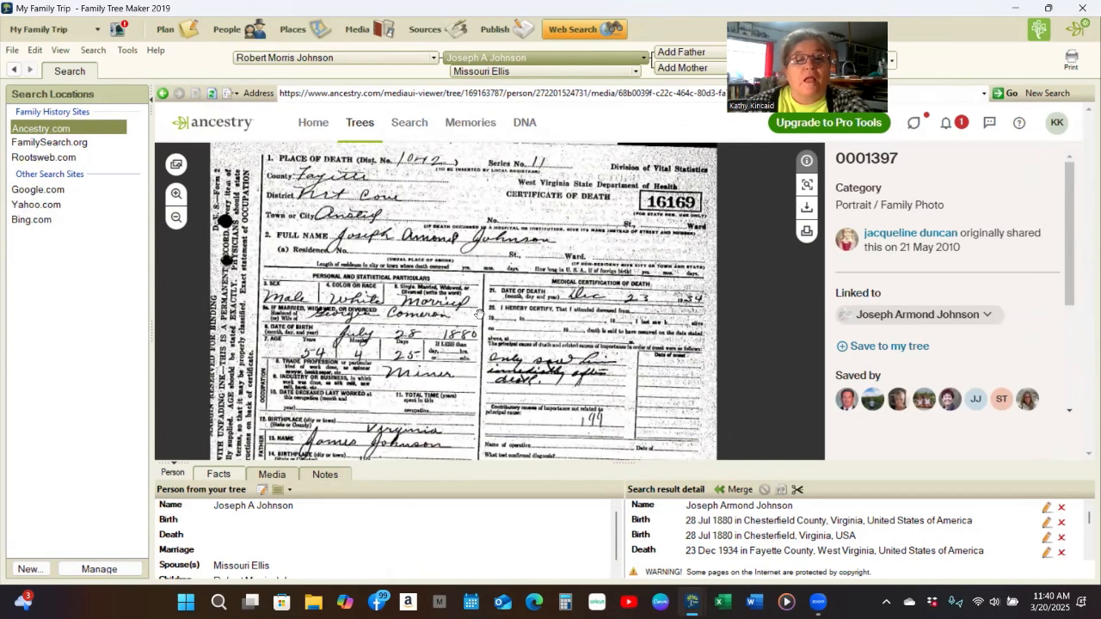
{"action": "left_click_drag", "start_coordinate": [479, 314], "coordinate": [490, 251]}
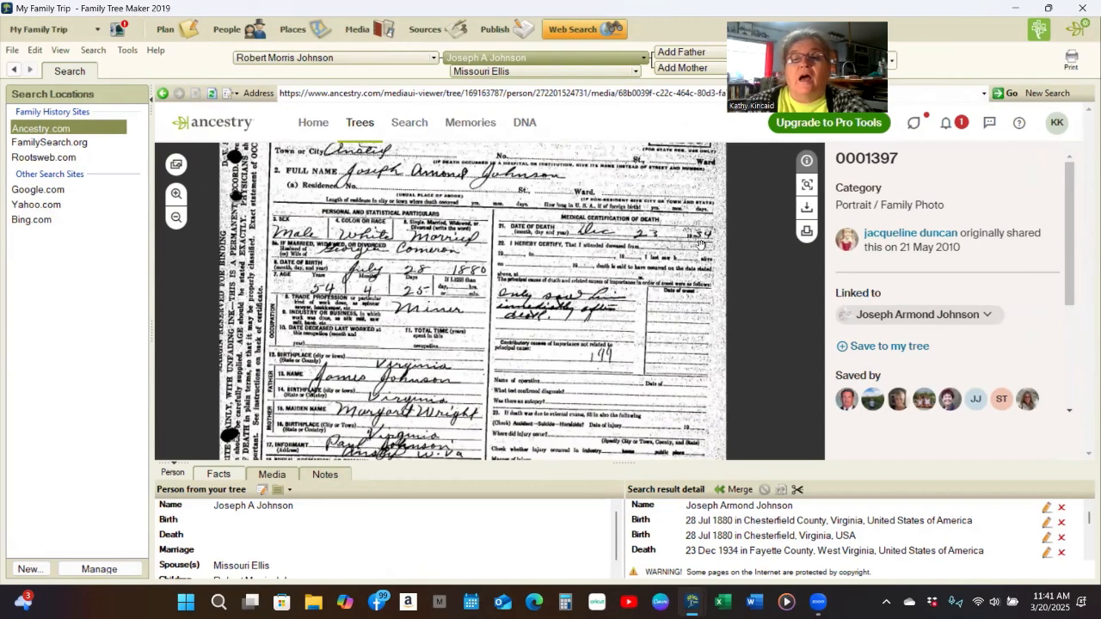
- Zoom and pan the certificate to read the parents' details, sex and marital status
{"action": "scroll", "coordinate": [711, 246], "scroll_direction": "up", "scroll_amount": 1}
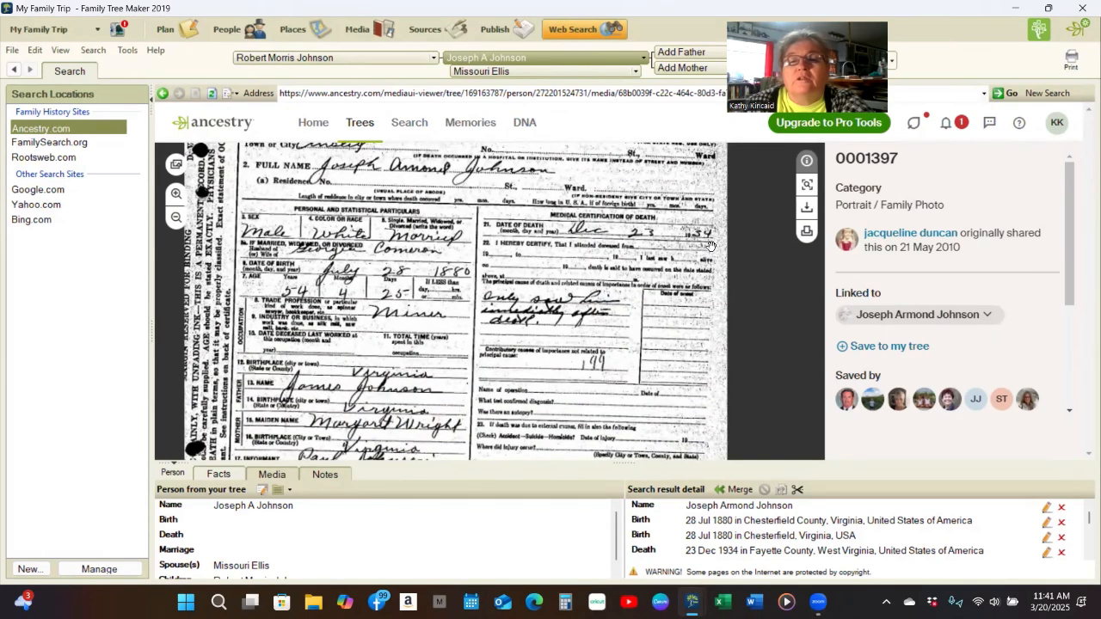
{"action": "scroll", "coordinate": [711, 246], "scroll_direction": "up", "scroll_amount": 1}
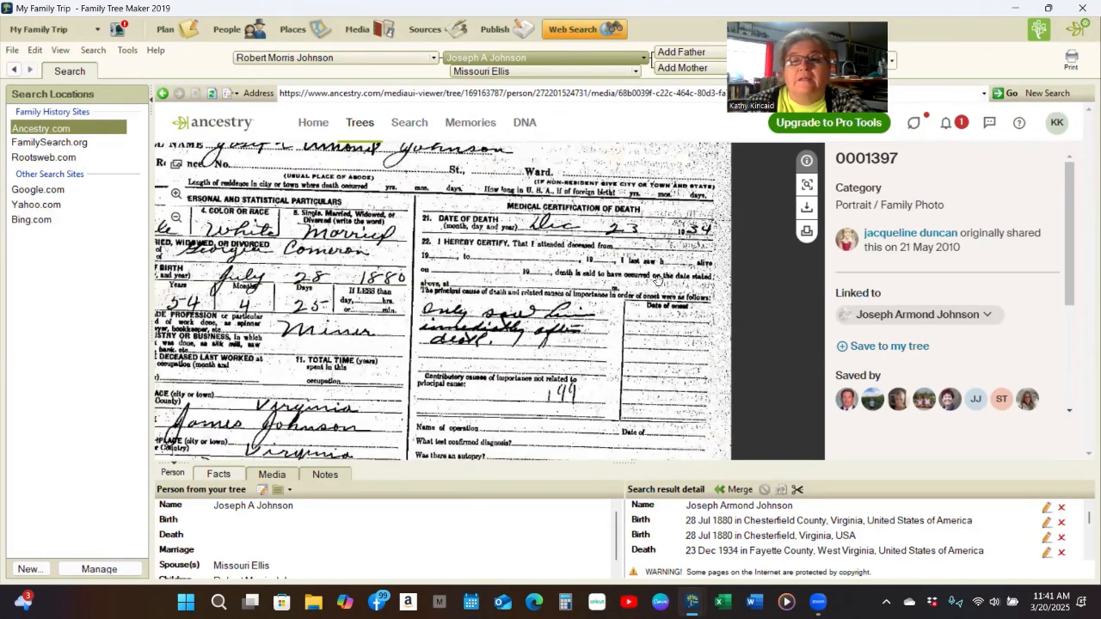
{"action": "scroll", "coordinate": [641, 275], "scroll_direction": "up", "scroll_amount": 1}
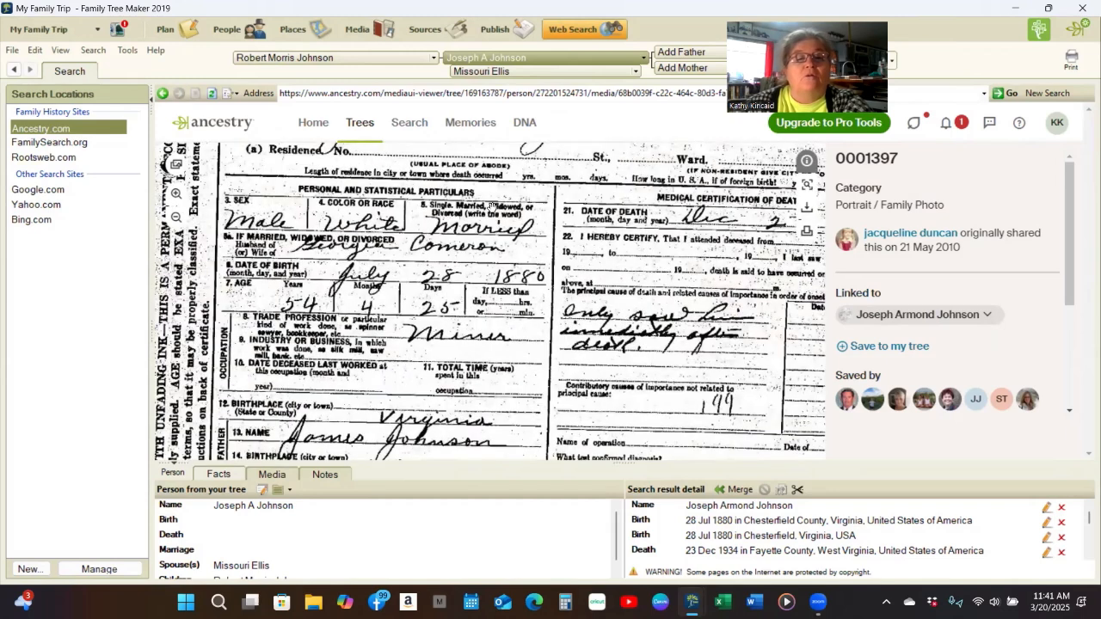
{"action": "scroll", "coordinate": [491, 208], "scroll_direction": "down", "scroll_amount": 1}
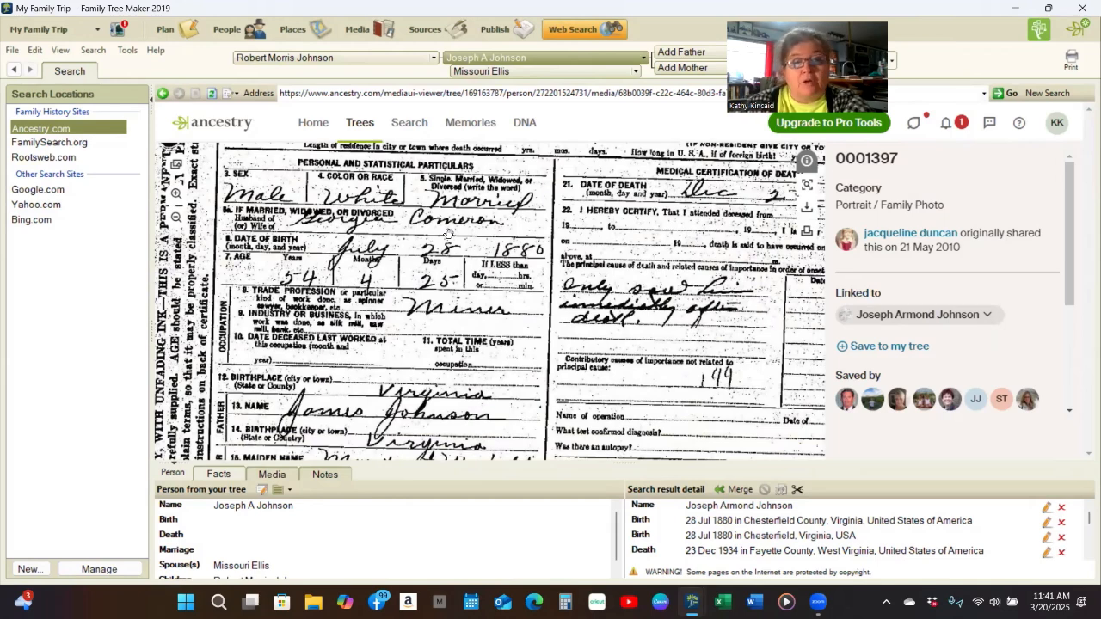
{"action": "left_click_drag", "start_coordinate": [574, 354], "coordinate": [560, 282]}
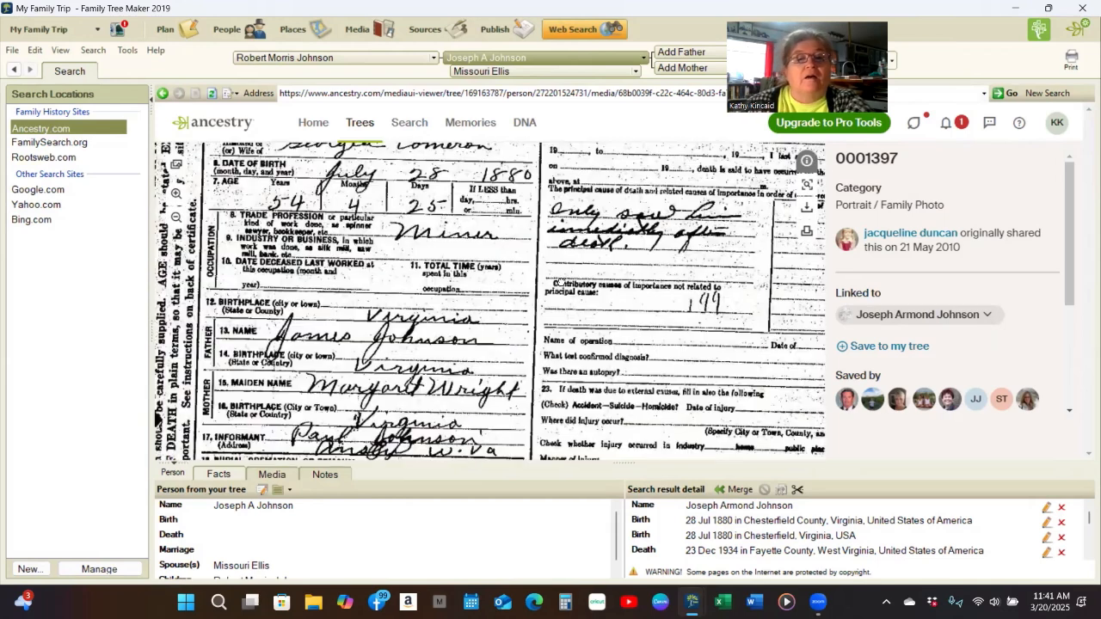
{"action": "scroll", "coordinate": [570, 335], "scroll_direction": "up", "scroll_amount": 2}
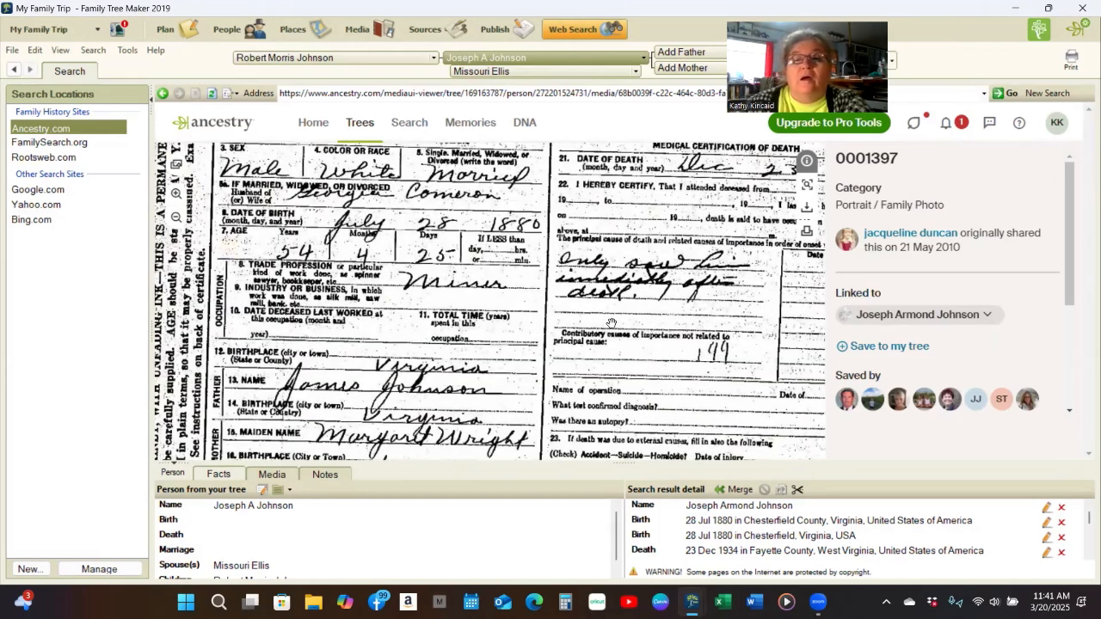
{"action": "left_click_drag", "start_coordinate": [741, 276], "coordinate": [664, 307]}
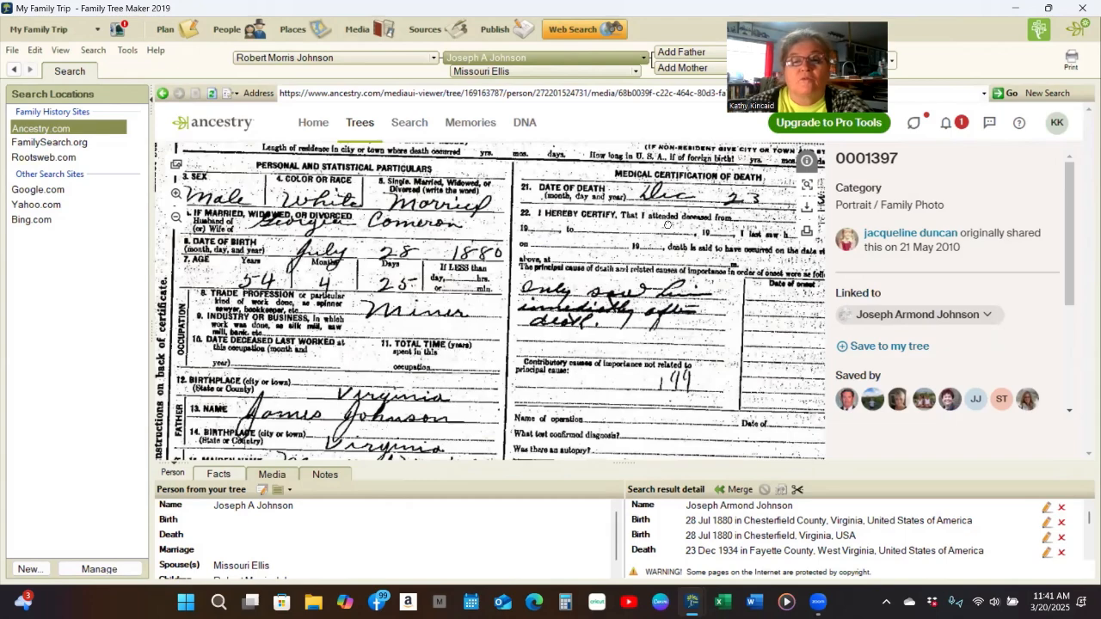
{"action": "scroll", "coordinate": [665, 198], "scroll_direction": "down", "scroll_amount": 3}
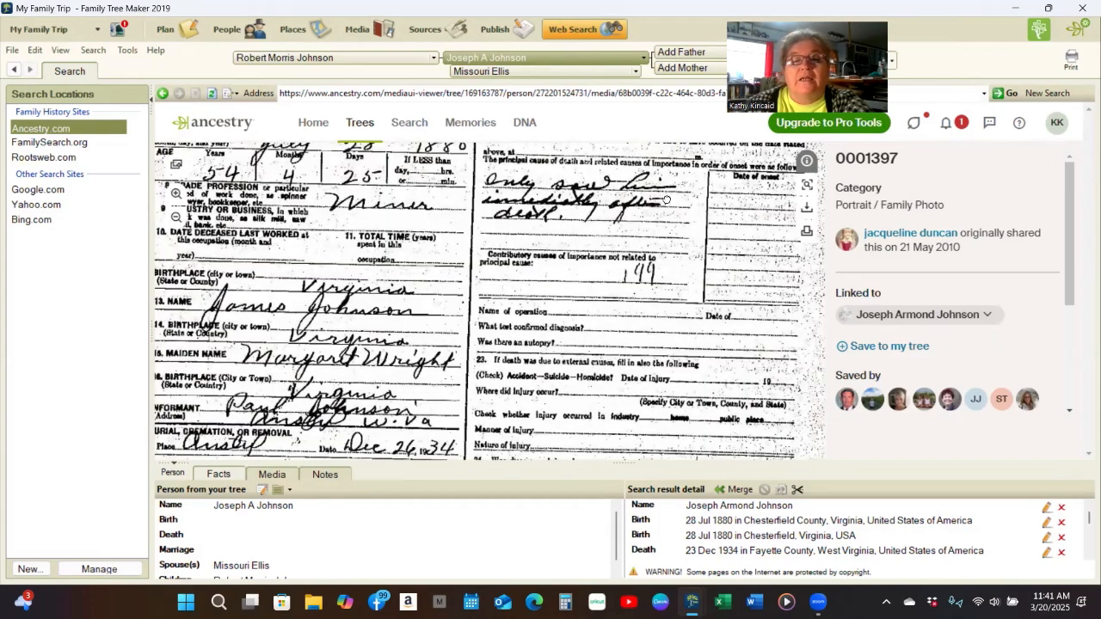
{"action": "scroll", "coordinate": [643, 347], "scroll_direction": "down", "scroll_amount": 3}
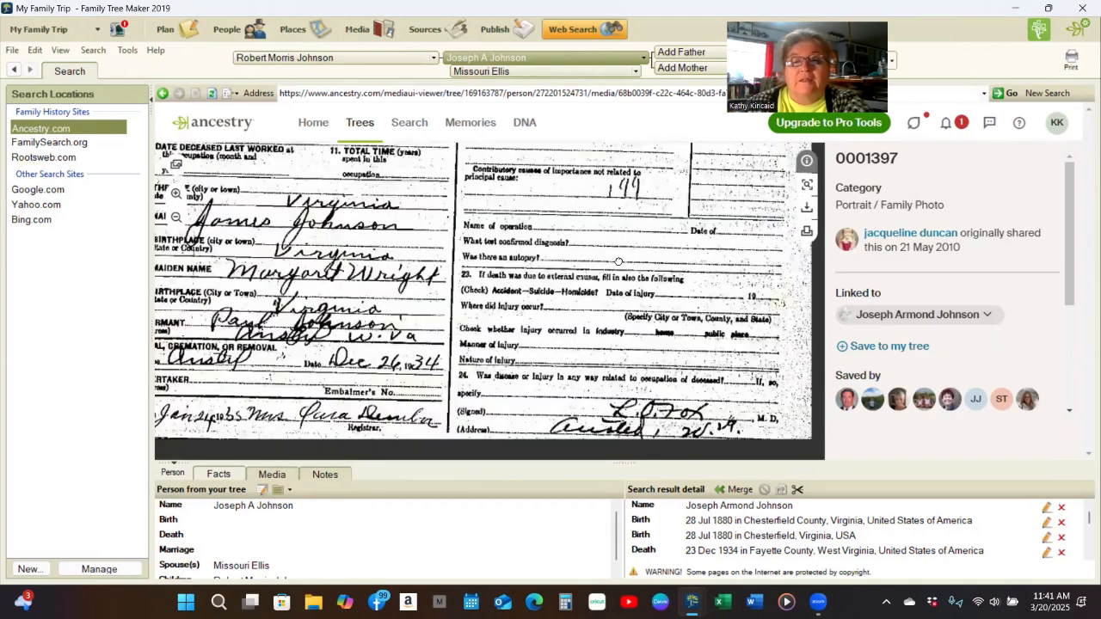
{"action": "scroll", "coordinate": [617, 442], "scroll_direction": "up", "scroll_amount": 5}
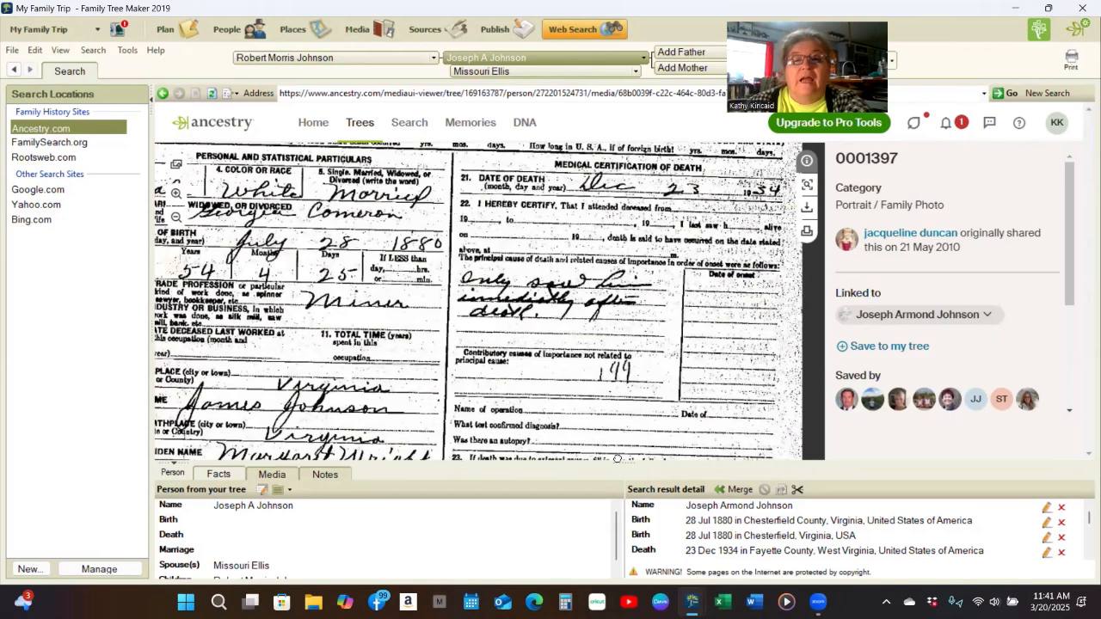
{"action": "scroll", "coordinate": [451, 327], "scroll_direction": "up", "scroll_amount": 1}
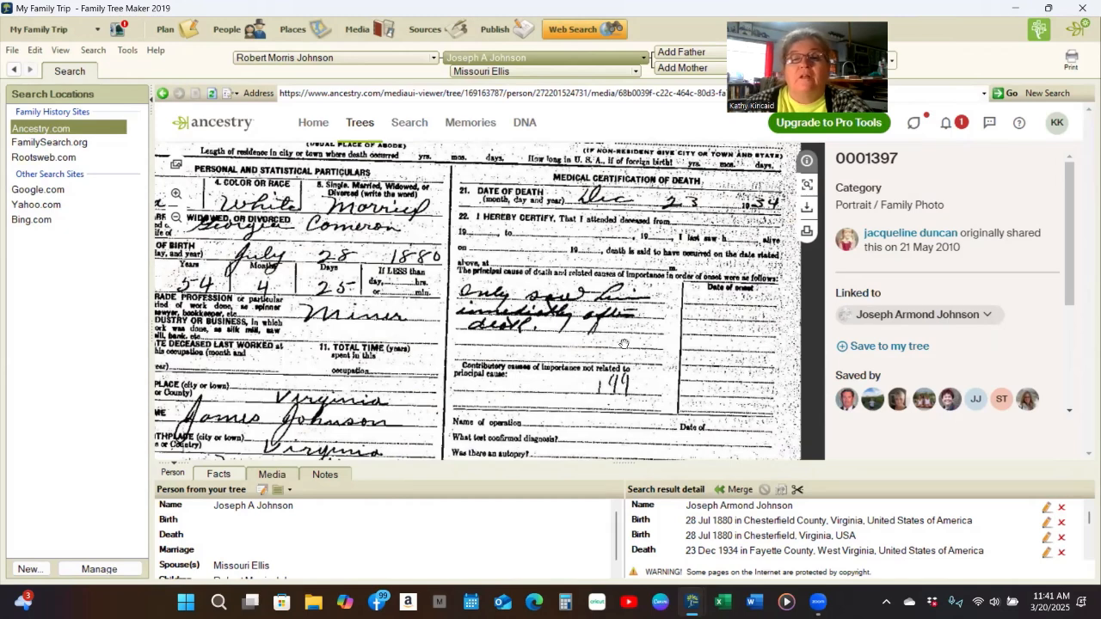
{"action": "left_click_drag", "start_coordinate": [624, 344], "coordinate": [602, 329]}
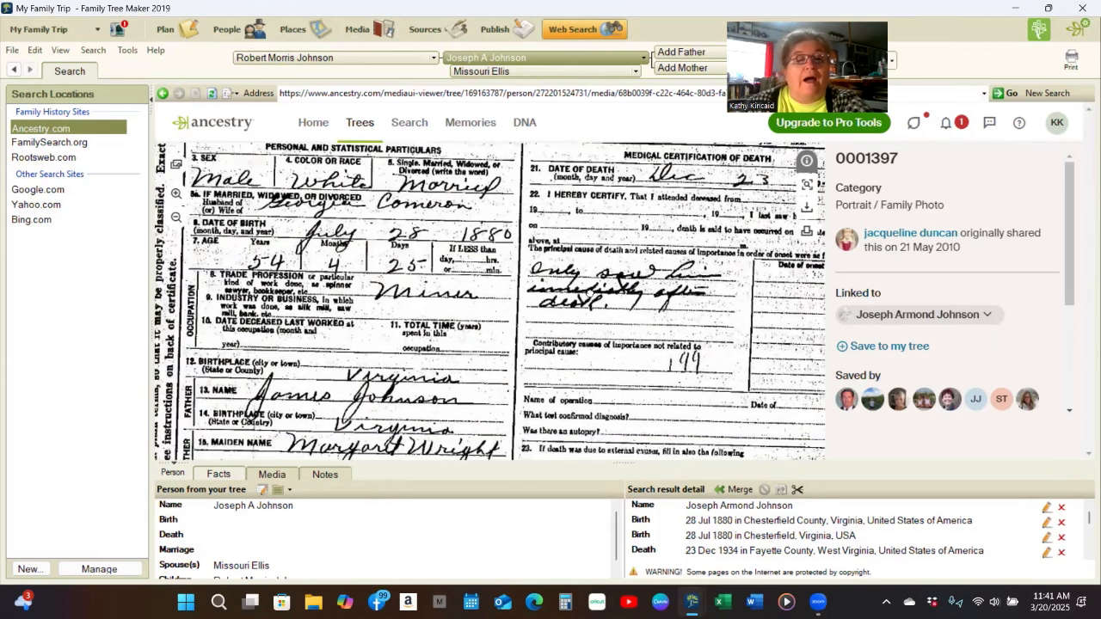
{"action": "scroll", "coordinate": [589, 246], "scroll_direction": "down", "scroll_amount": 3}
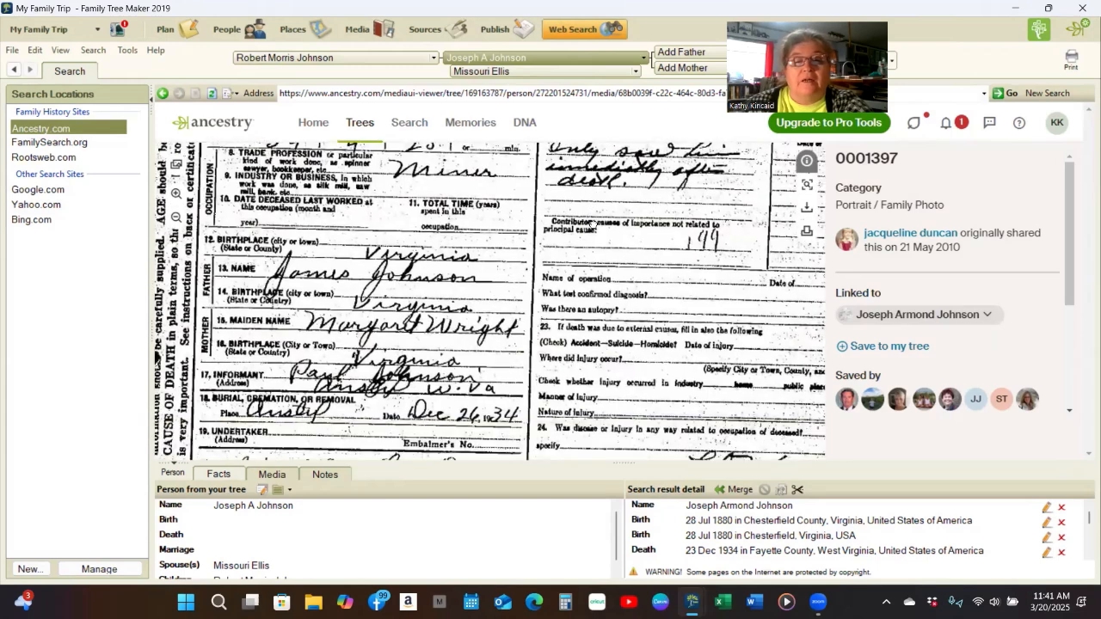
{"action": "scroll", "coordinate": [569, 294], "scroll_direction": "down", "scroll_amount": 2}
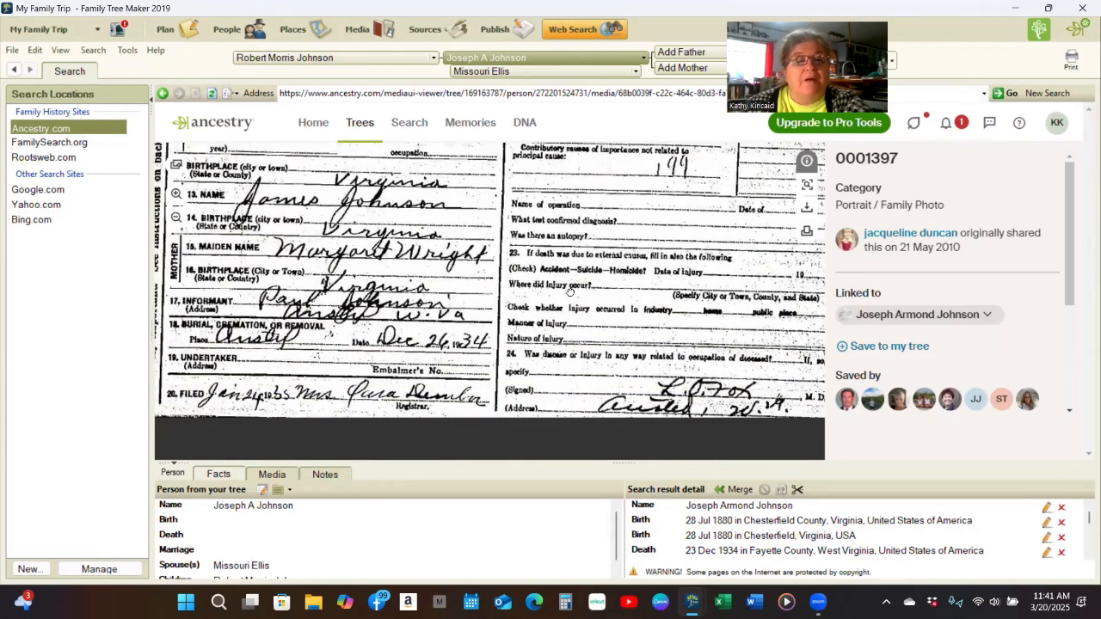
{"action": "left_click_drag", "start_coordinate": [570, 293], "coordinate": [586, 343]}
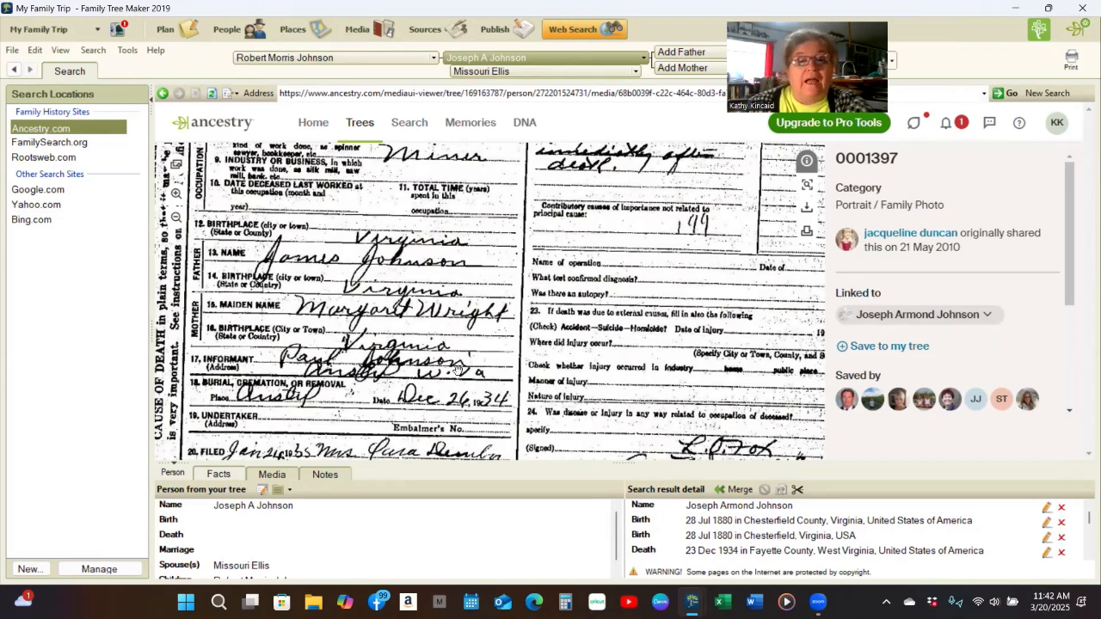
{"action": "scroll", "coordinate": [459, 358], "scroll_direction": "down", "scroll_amount": 1}
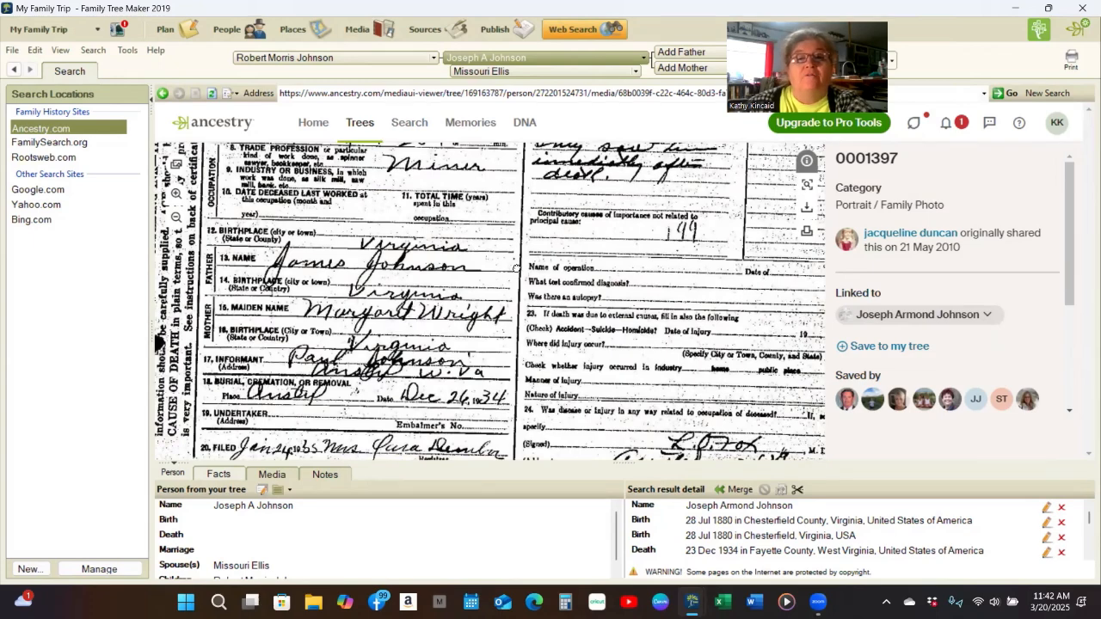
{"action": "scroll", "coordinate": [514, 320], "scroll_direction": "up", "scroll_amount": 1}
{"action": "scroll", "coordinate": [500, 377], "scroll_direction": "up", "scroll_amount": 3}
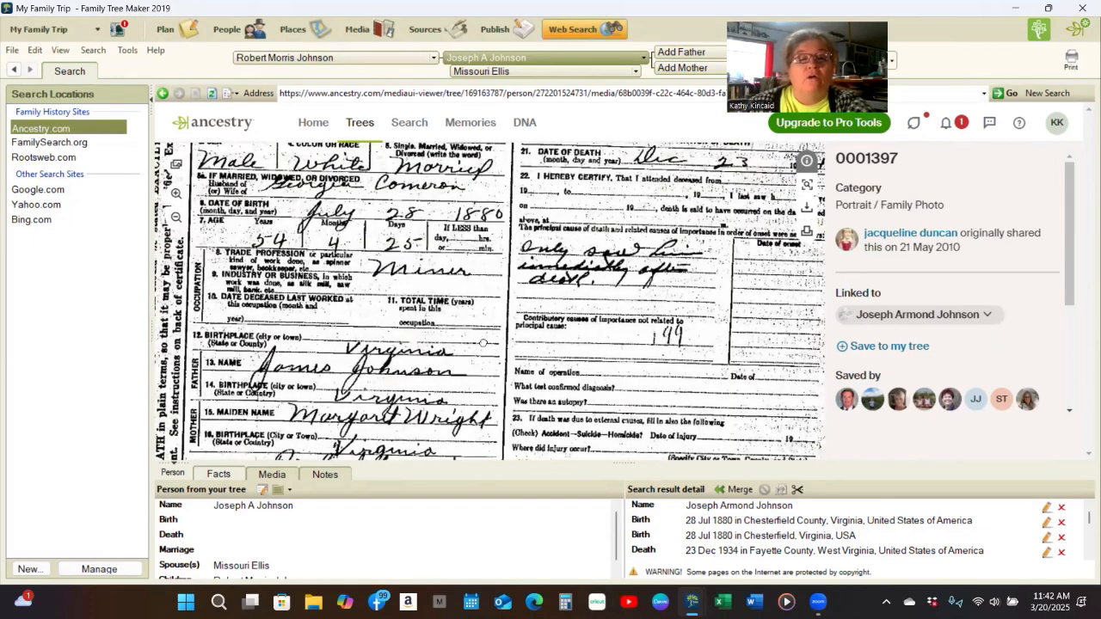
{"action": "scroll", "coordinate": [483, 336], "scroll_direction": "up", "scroll_amount": 2}
{"action": "scroll", "coordinate": [480, 303], "scroll_direction": "down", "scroll_amount": 2}
{"action": "scroll", "coordinate": [486, 275], "scroll_direction": "down", "scroll_amount": 1}
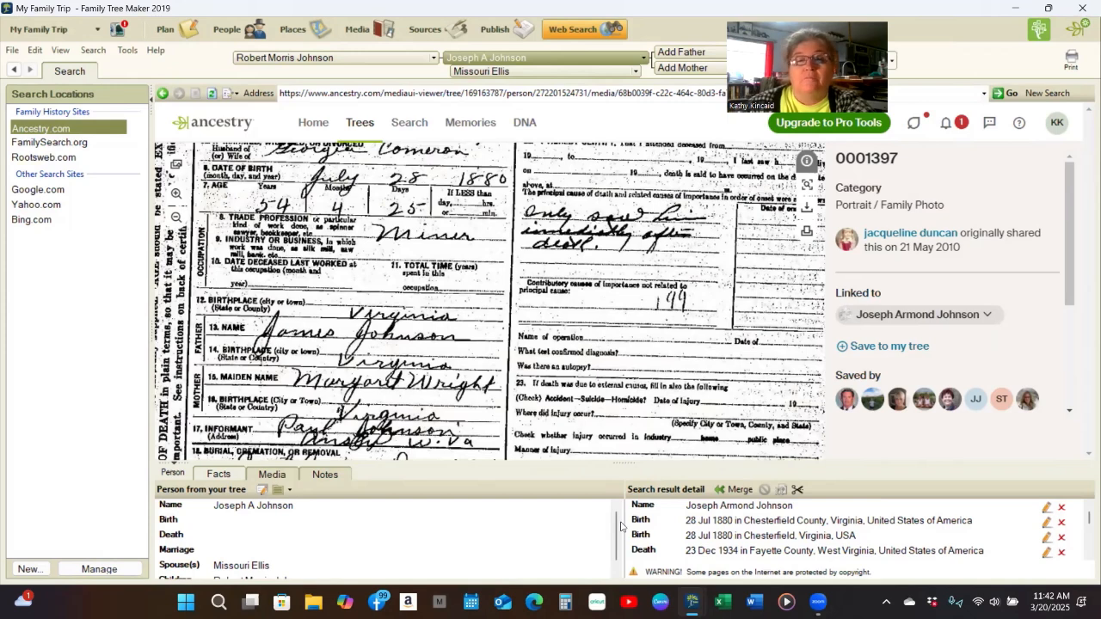
{"action": "scroll", "coordinate": [619, 443], "scroll_direction": "down", "scroll_amount": 2}
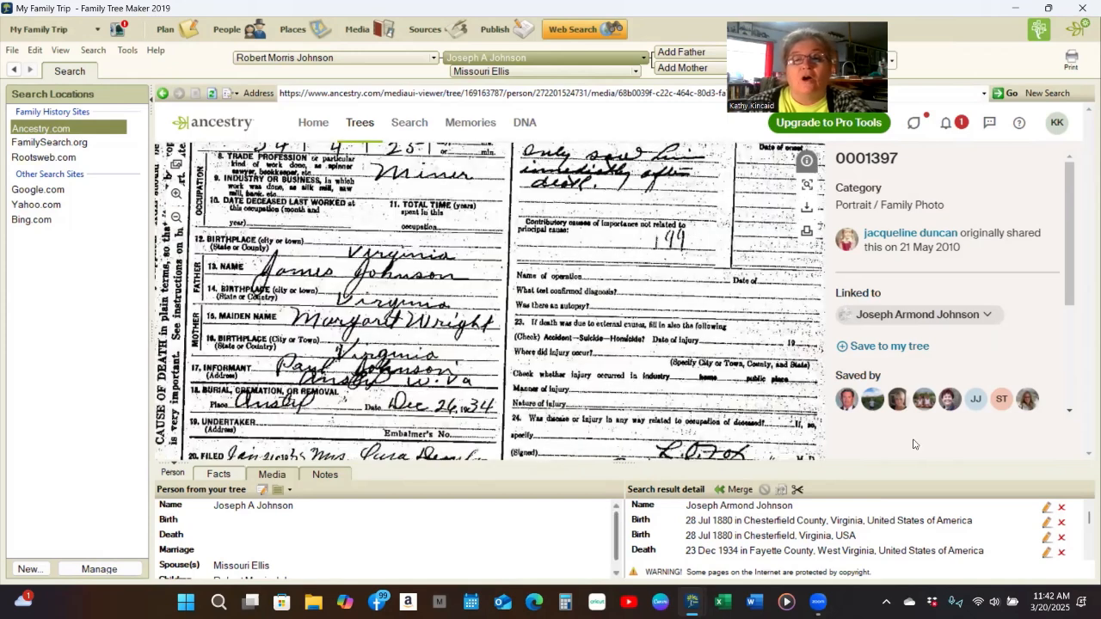
{"action": "left_click", "coordinate": [739, 490]}
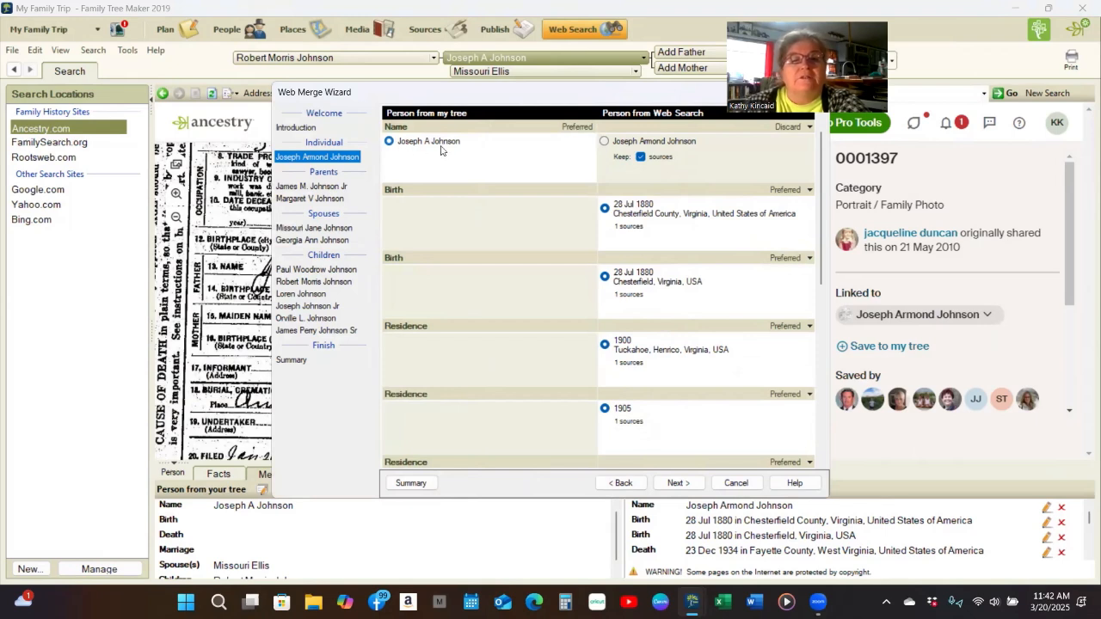
{"action": "left_click", "coordinate": [604, 143]}
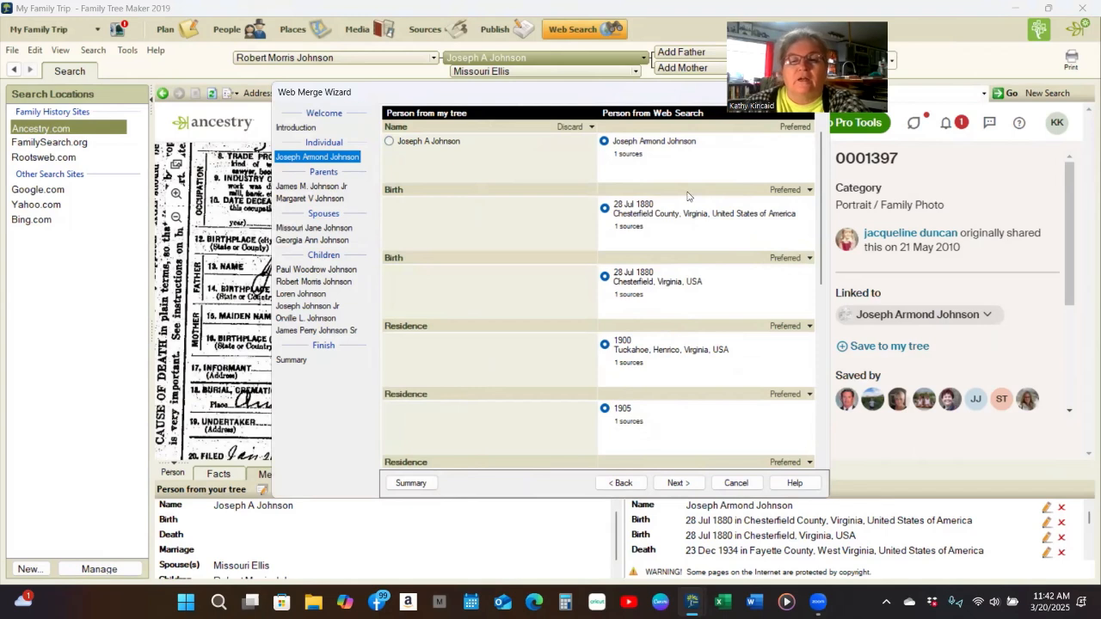
{"action": "scroll", "coordinate": [683, 345], "scroll_direction": "down", "scroll_amount": 3}
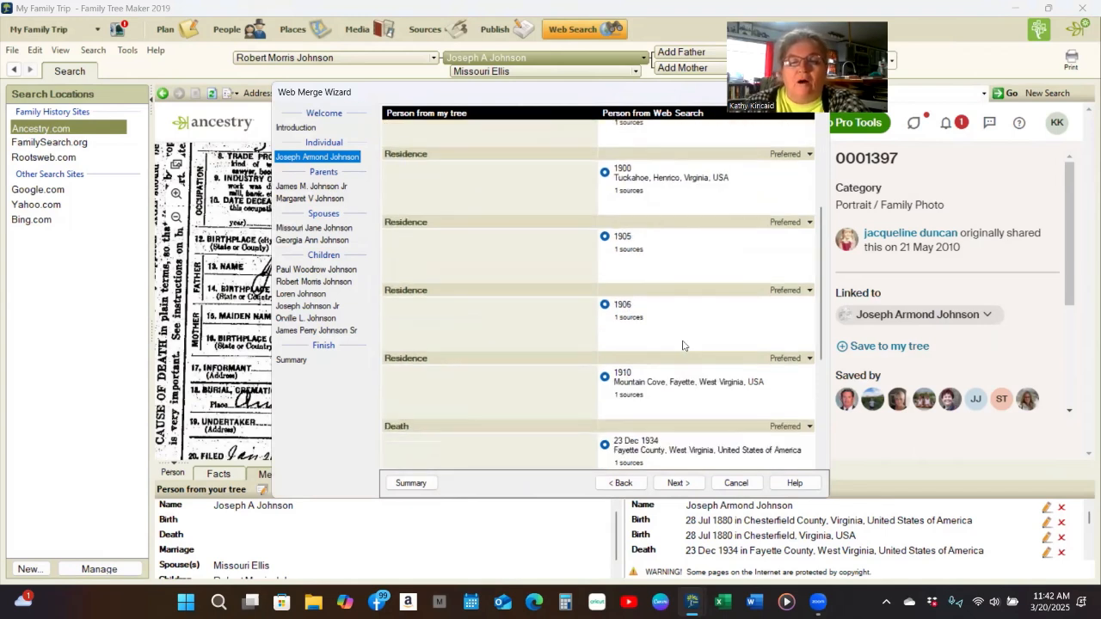
{"action": "scroll", "coordinate": [683, 345], "scroll_direction": "down", "scroll_amount": 3}
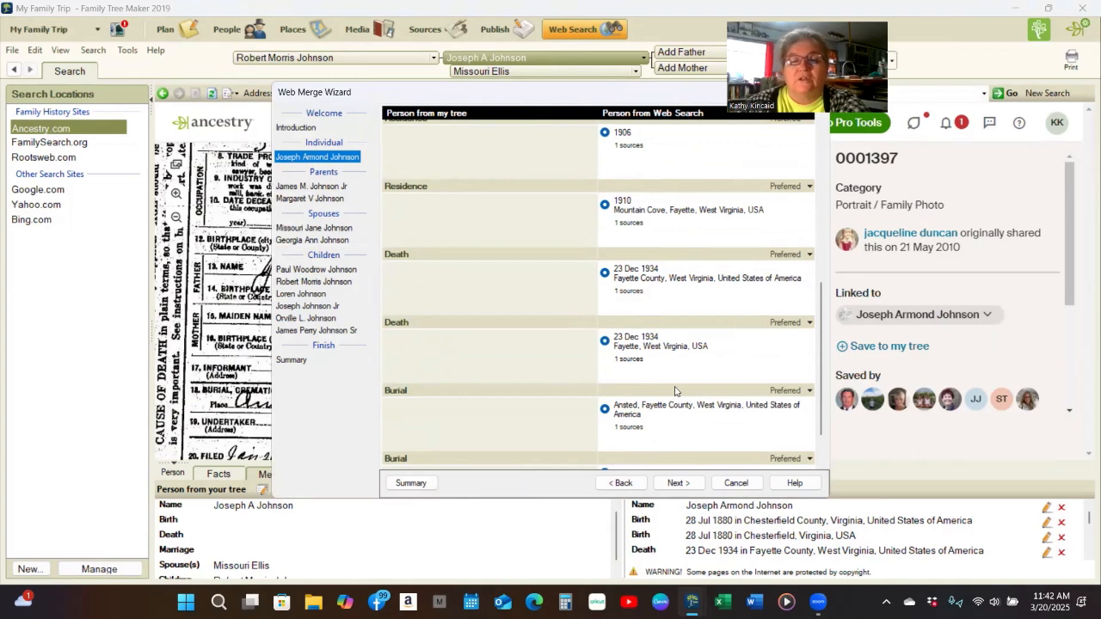
{"action": "scroll", "coordinate": [676, 395], "scroll_direction": "down", "scroll_amount": 1}
{"action": "left_click", "coordinate": [678, 483]}
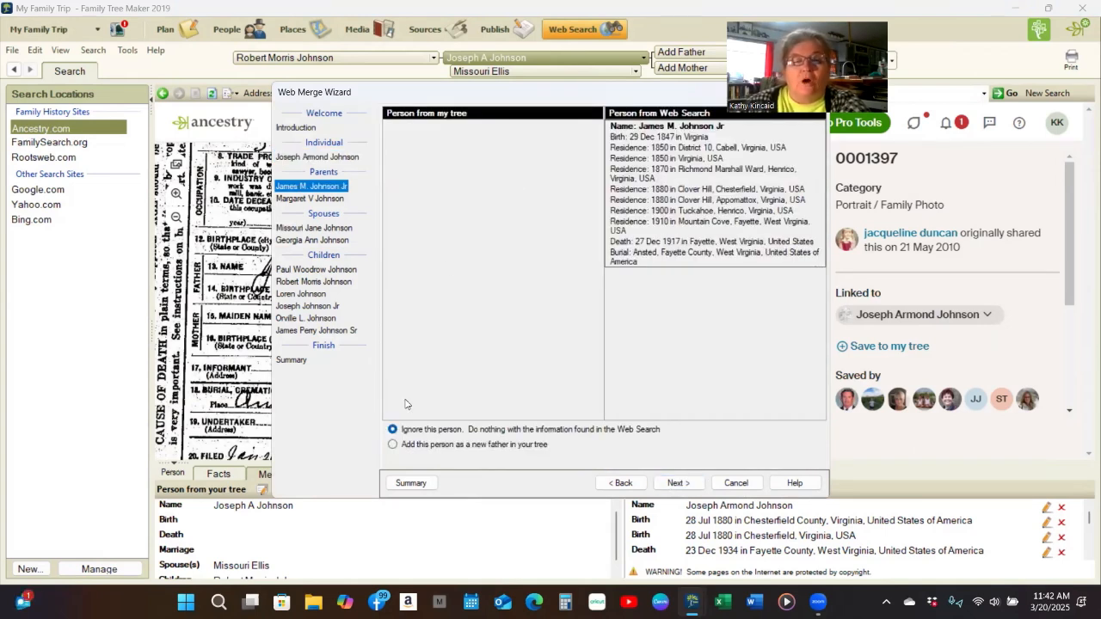
{"action": "left_click", "coordinate": [393, 445]}
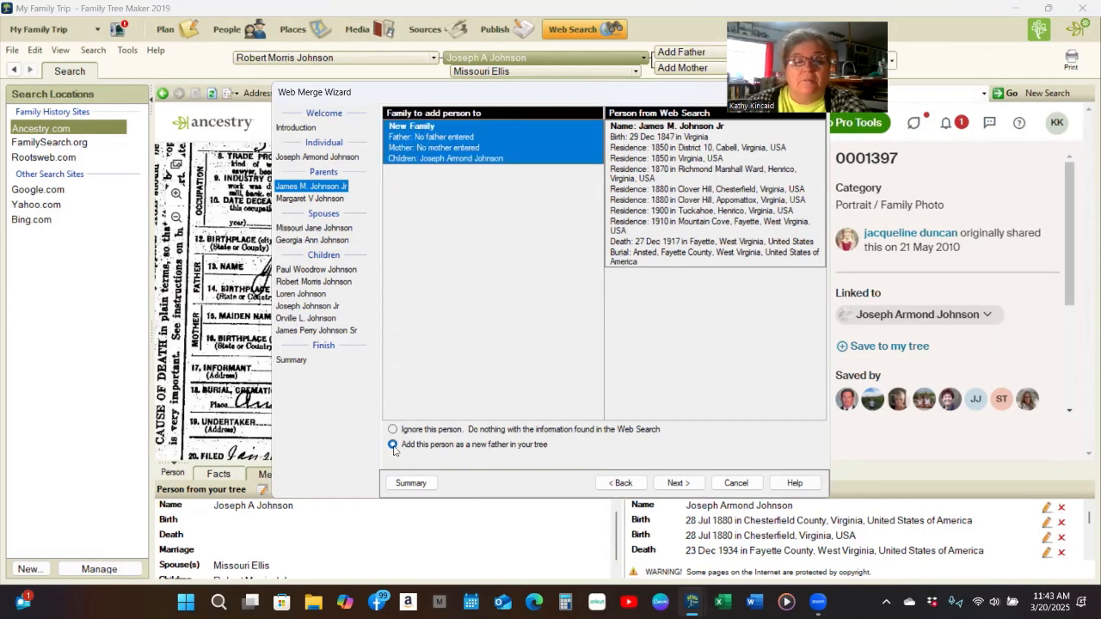
{"action": "left_click", "coordinate": [676, 484]}
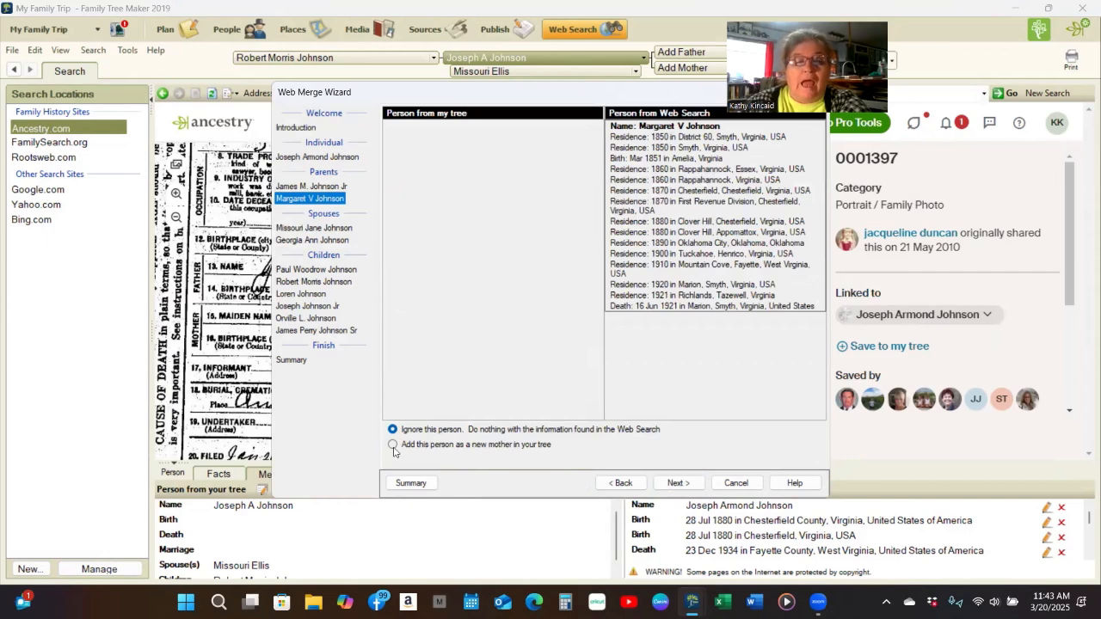
{"action": "left_click", "coordinate": [393, 445]}
{"action": "left_click", "coordinate": [676, 483]}
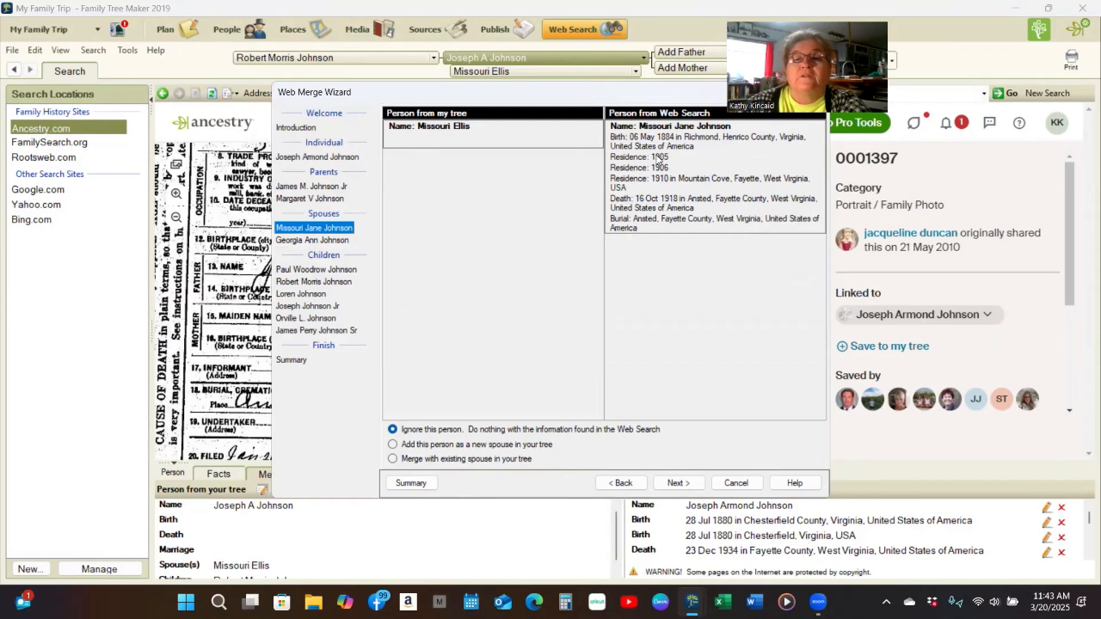
{"action": "left_click", "coordinate": [393, 458]}
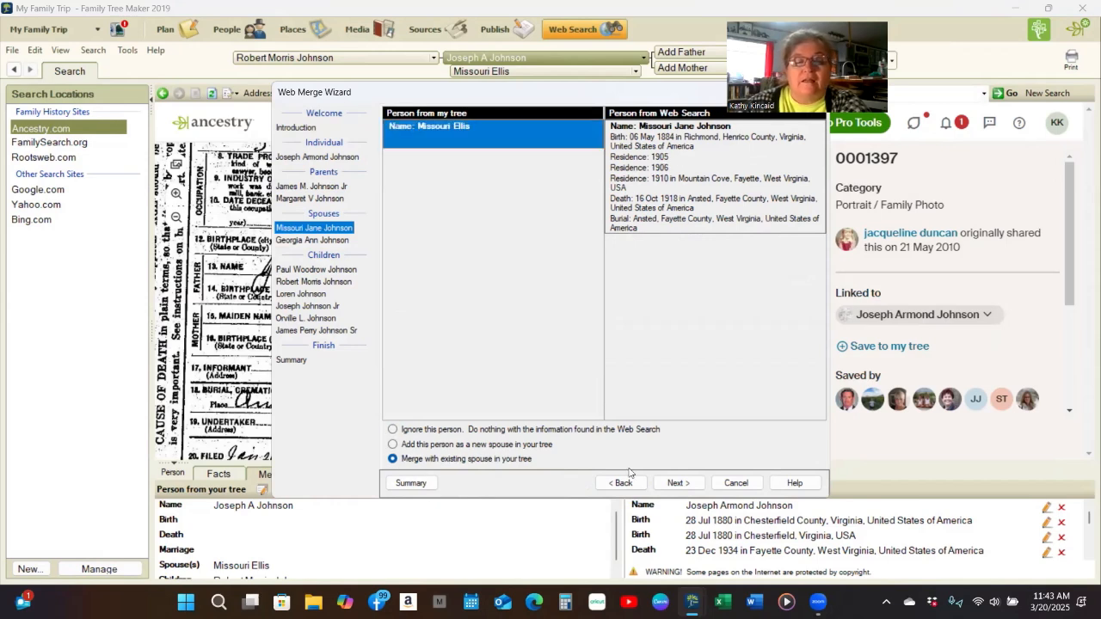
{"action": "left_click", "coordinate": [679, 483]}
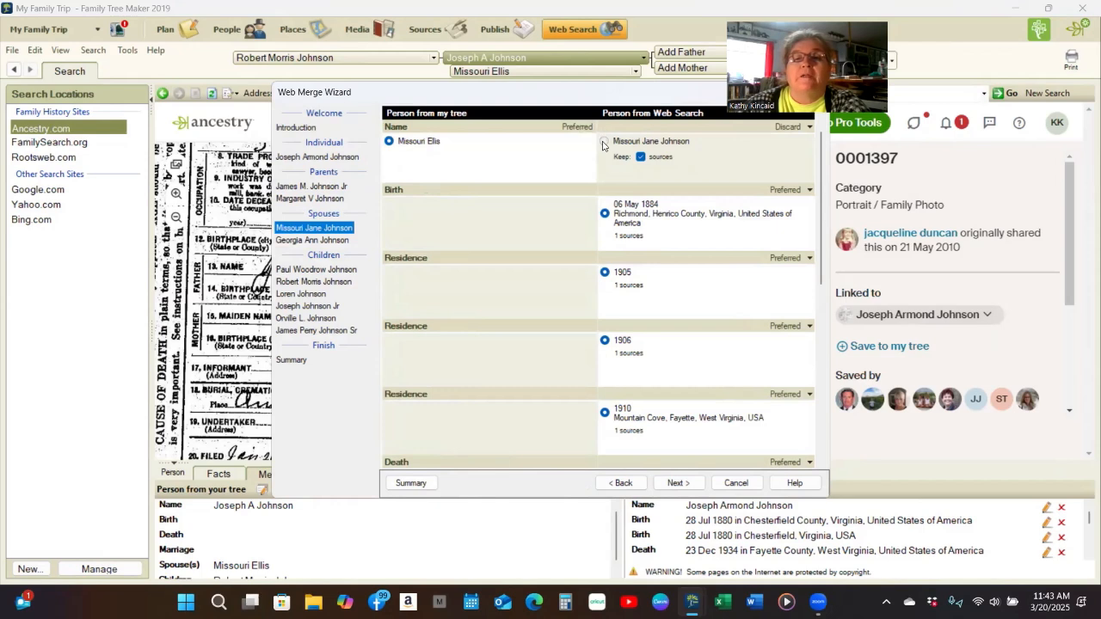
{"action": "left_click", "coordinate": [604, 143]}
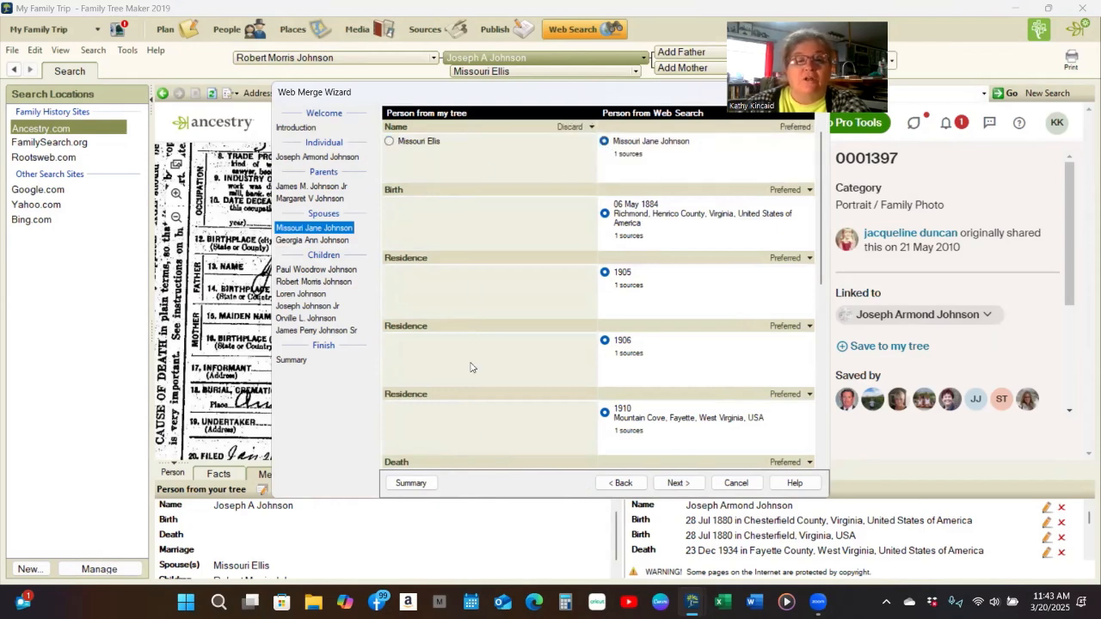
{"action": "left_click", "coordinate": [677, 483]}
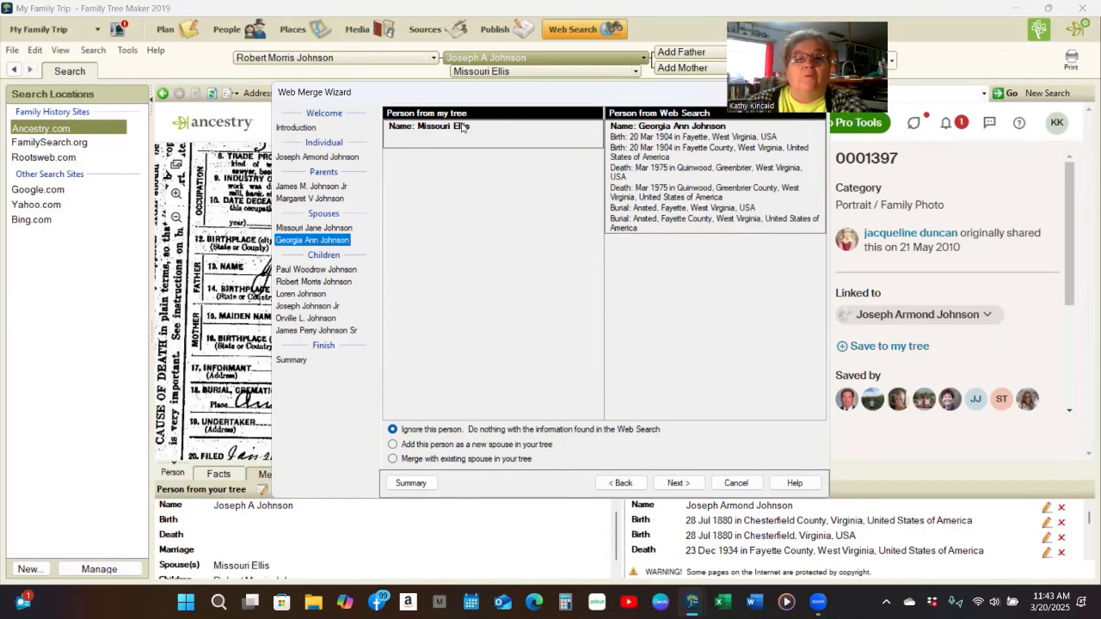
{"action": "left_click", "coordinate": [392, 443]}
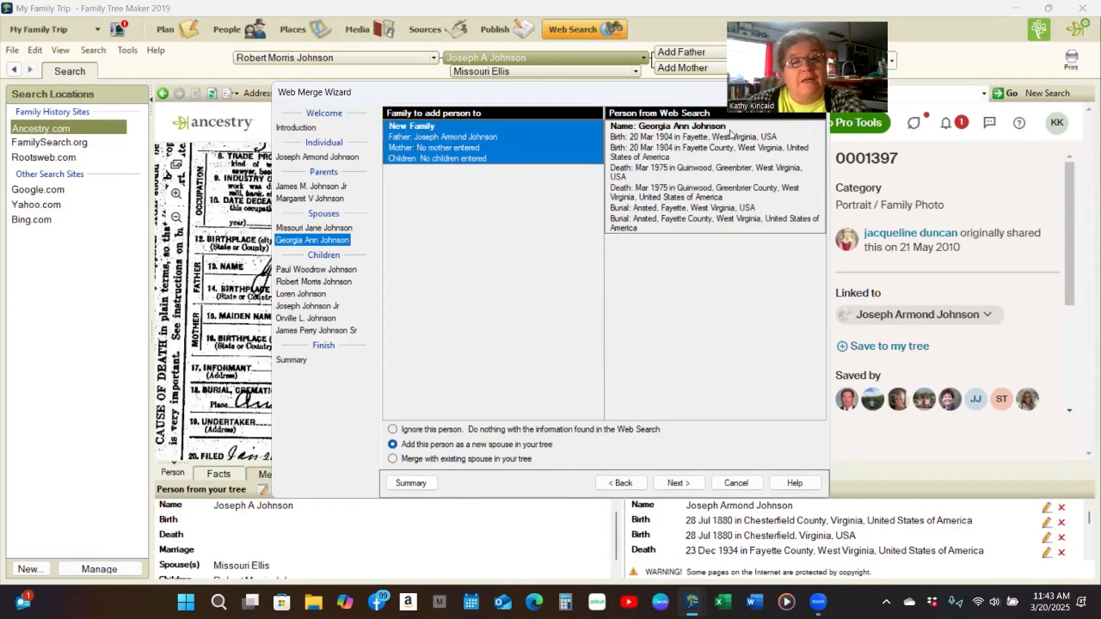
{"action": "left_click", "coordinate": [675, 483]}
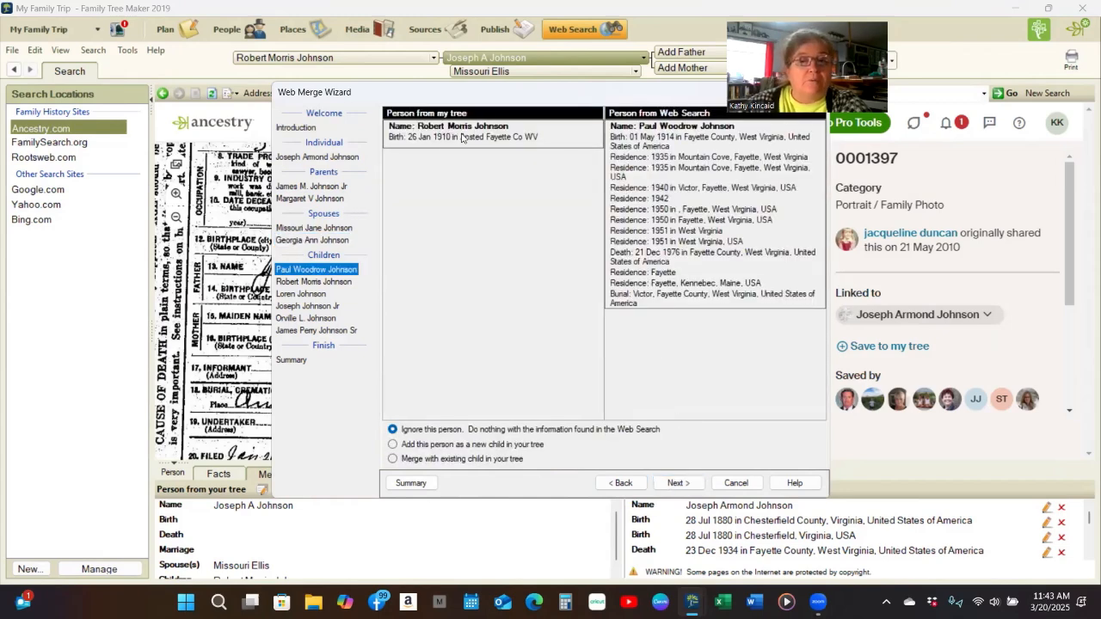
{"action": "left_click", "coordinate": [392, 444]}
{"action": "left_click", "coordinate": [678, 484]}
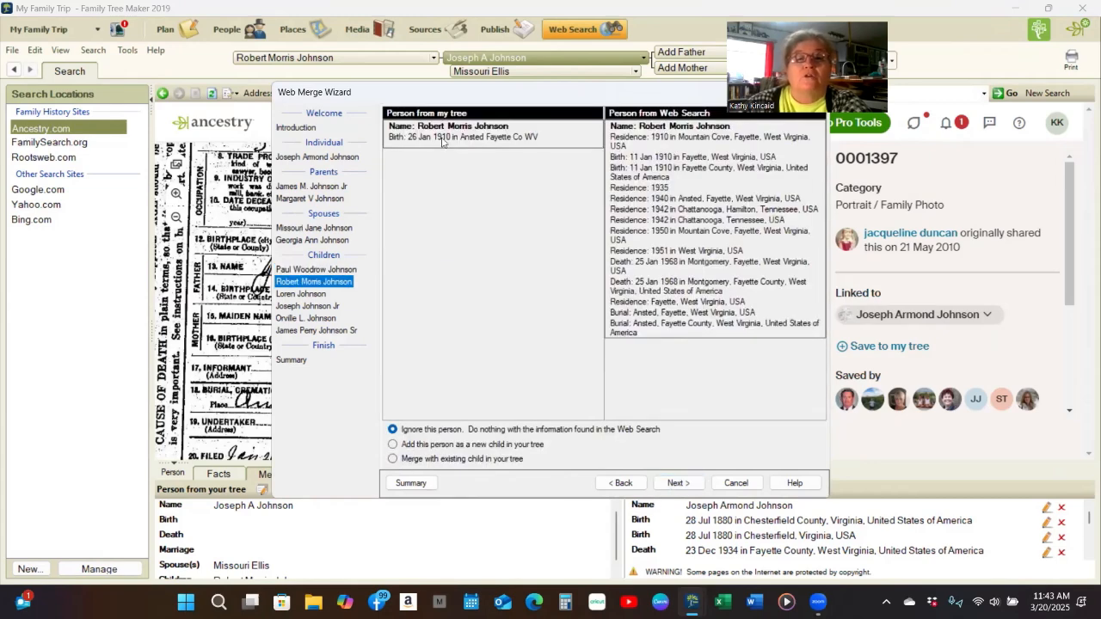
{"action": "left_click", "coordinate": [393, 459]}
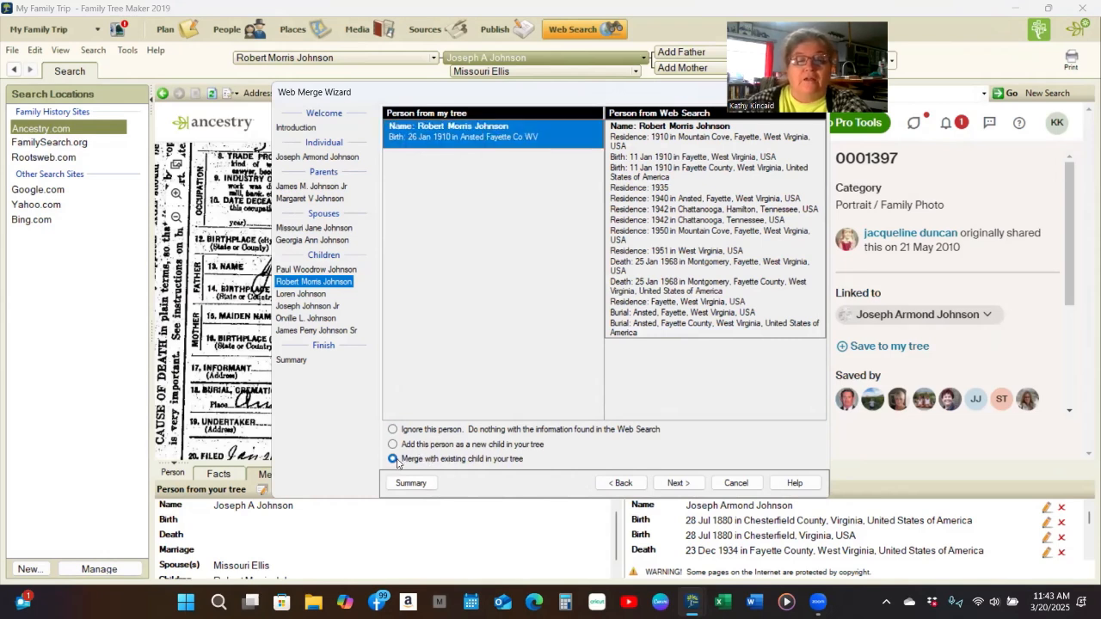
{"action": "left_click", "coordinate": [677, 484]}
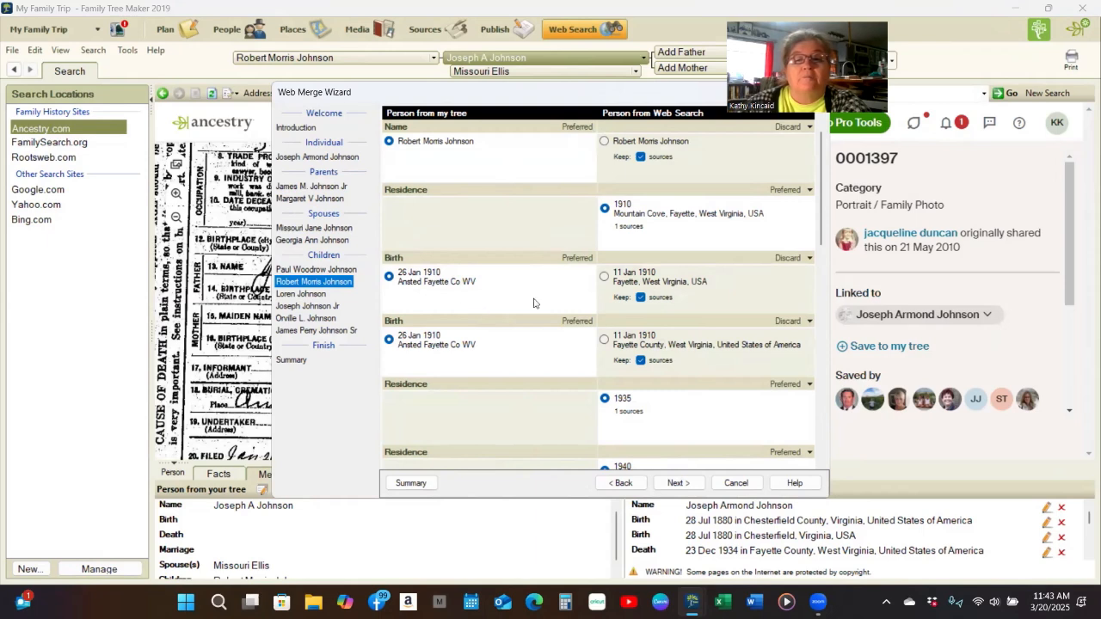
{"action": "left_click", "coordinate": [604, 277]}
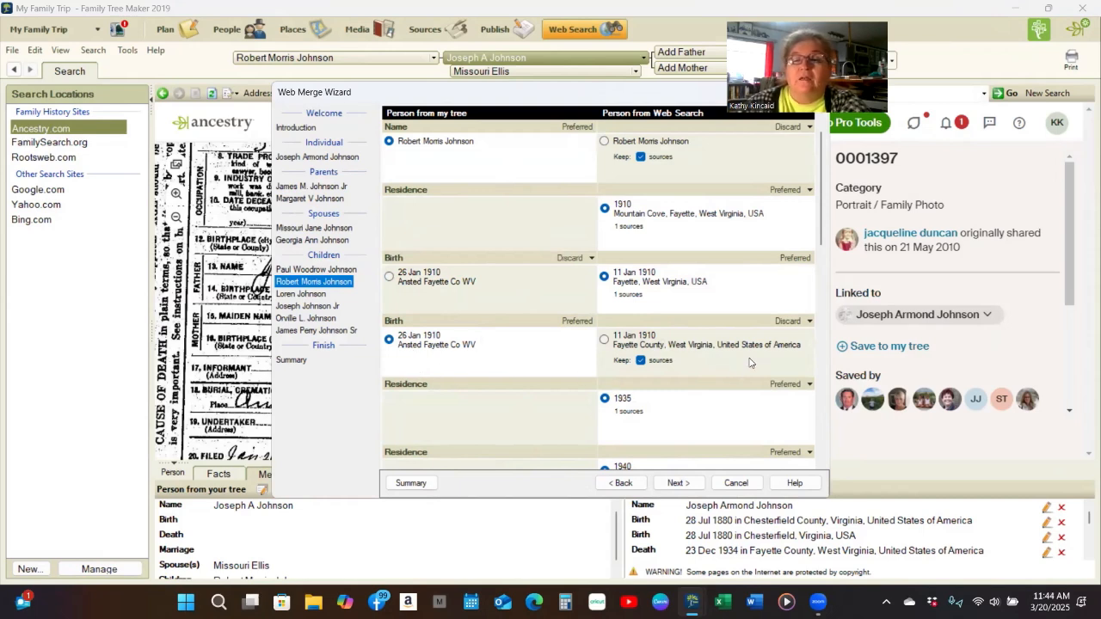
{"action": "left_click", "coordinate": [604, 339]}
{"action": "scroll", "coordinate": [692, 366], "scroll_direction": "down", "scroll_amount": 3}
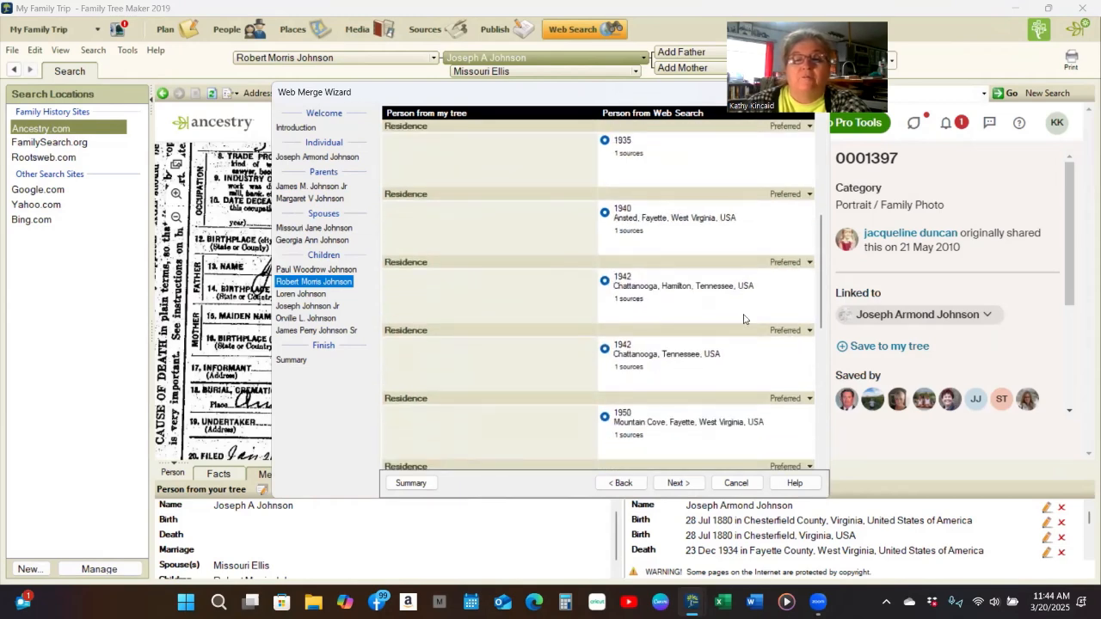
{"action": "scroll", "coordinate": [707, 376], "scroll_direction": "down", "scroll_amount": 4}
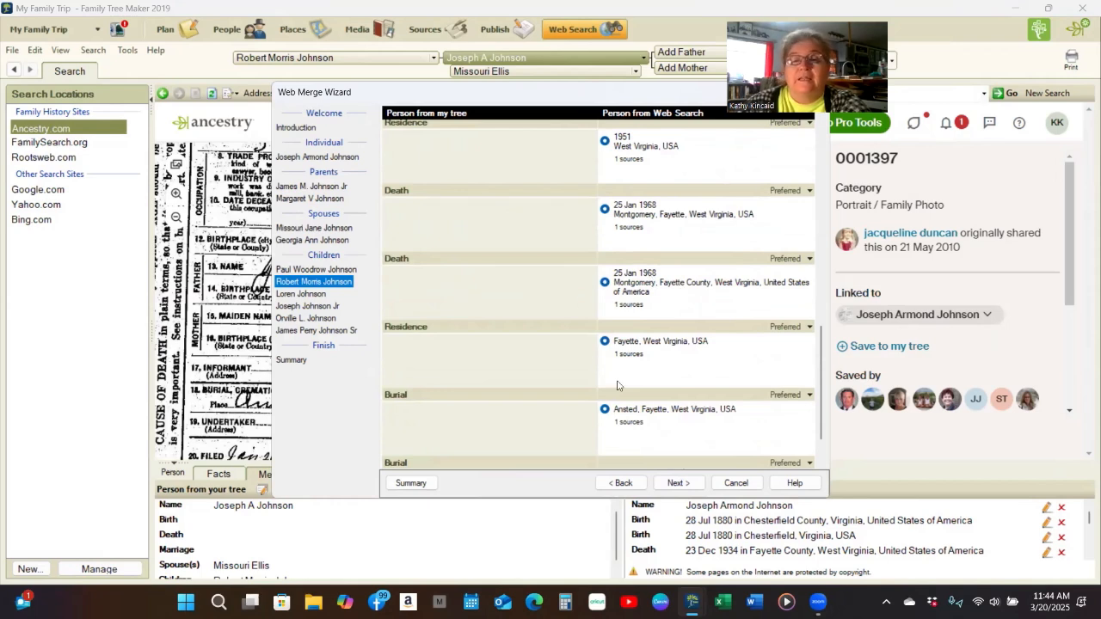
{"action": "left_click", "coordinate": [680, 482]}
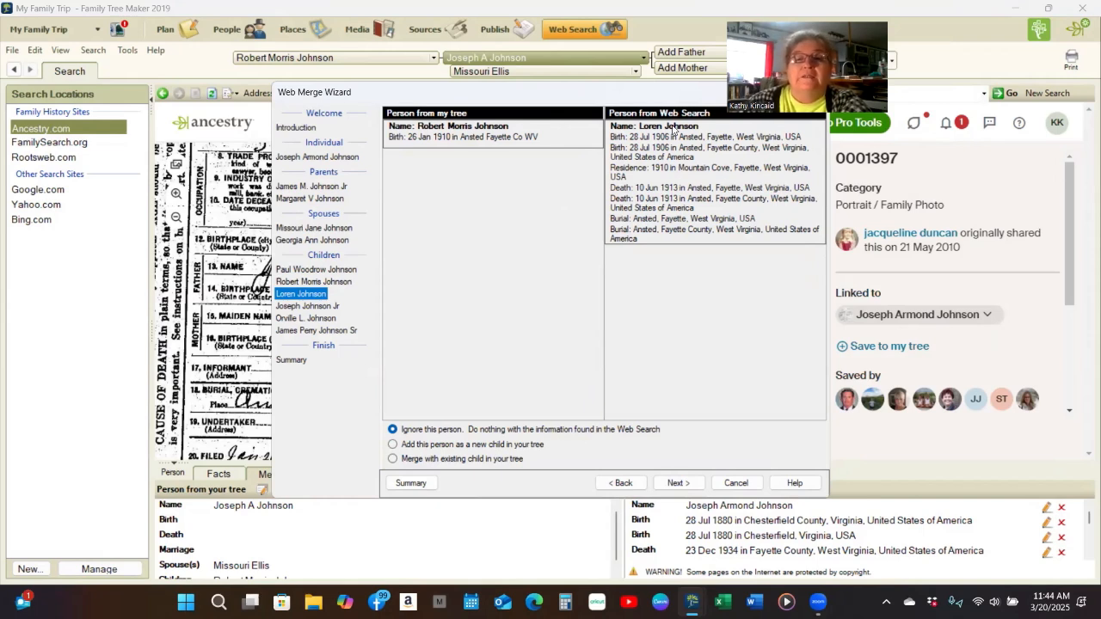
{"action": "left_click", "coordinate": [392, 443]}
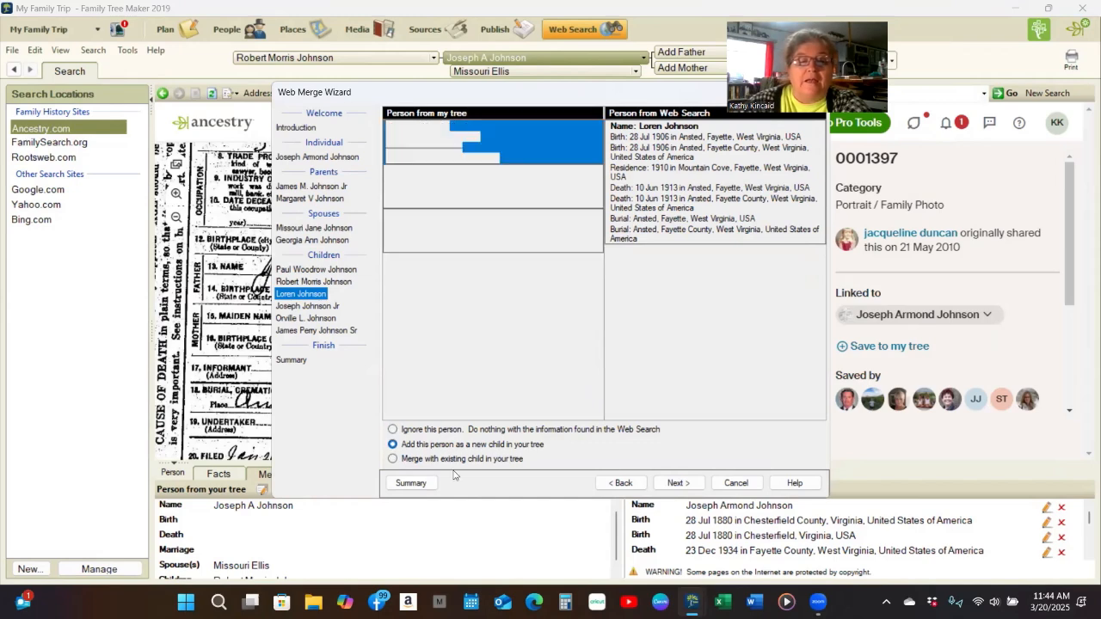
{"action": "left_click", "coordinate": [678, 482]}
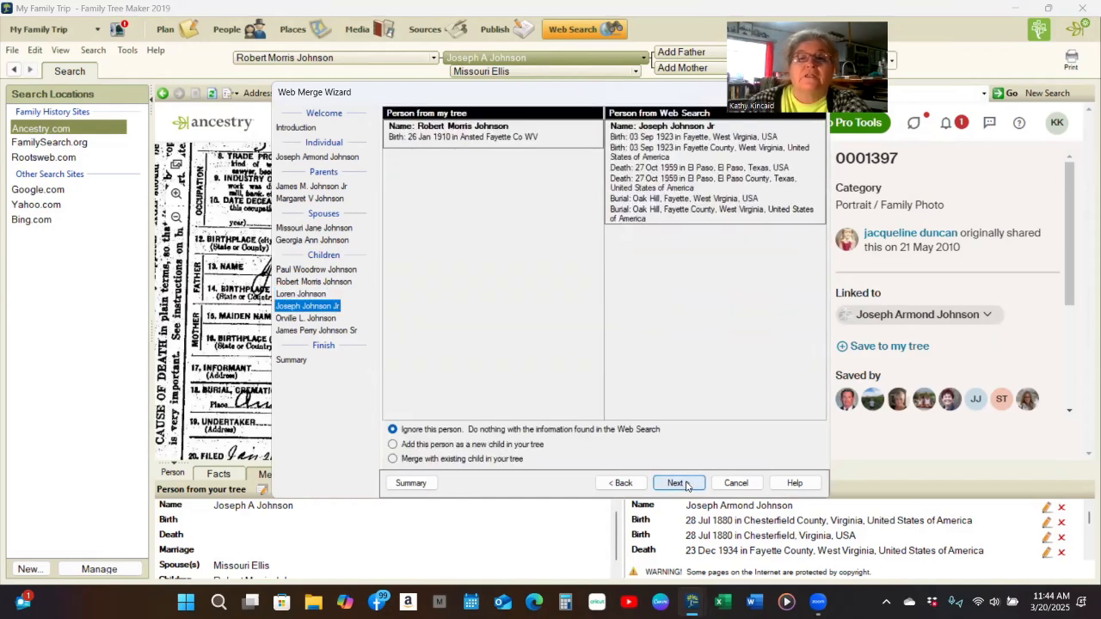
{"action": "left_click", "coordinate": [393, 443]}
{"action": "left_click", "coordinate": [679, 487]}
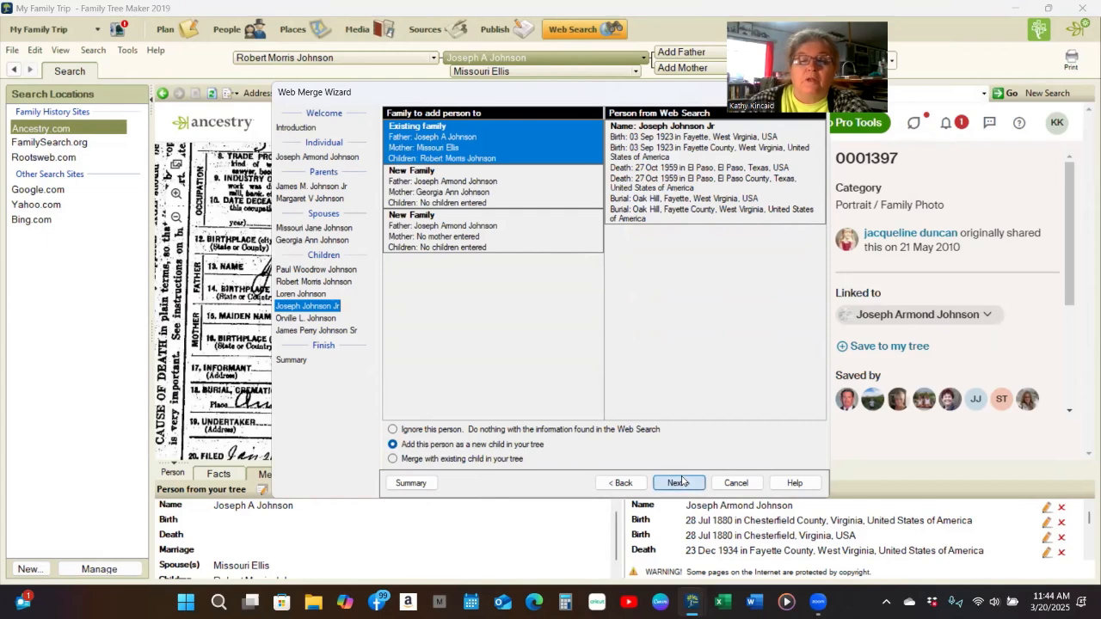
{"action": "left_click", "coordinate": [392, 444]}
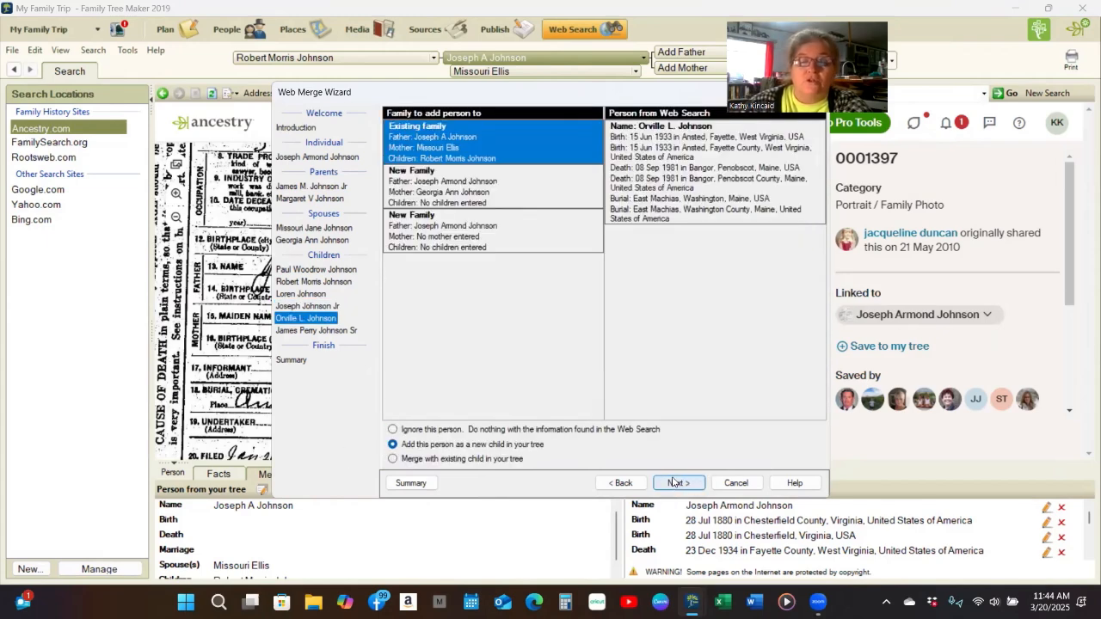
{"action": "left_click", "coordinate": [676, 483]}
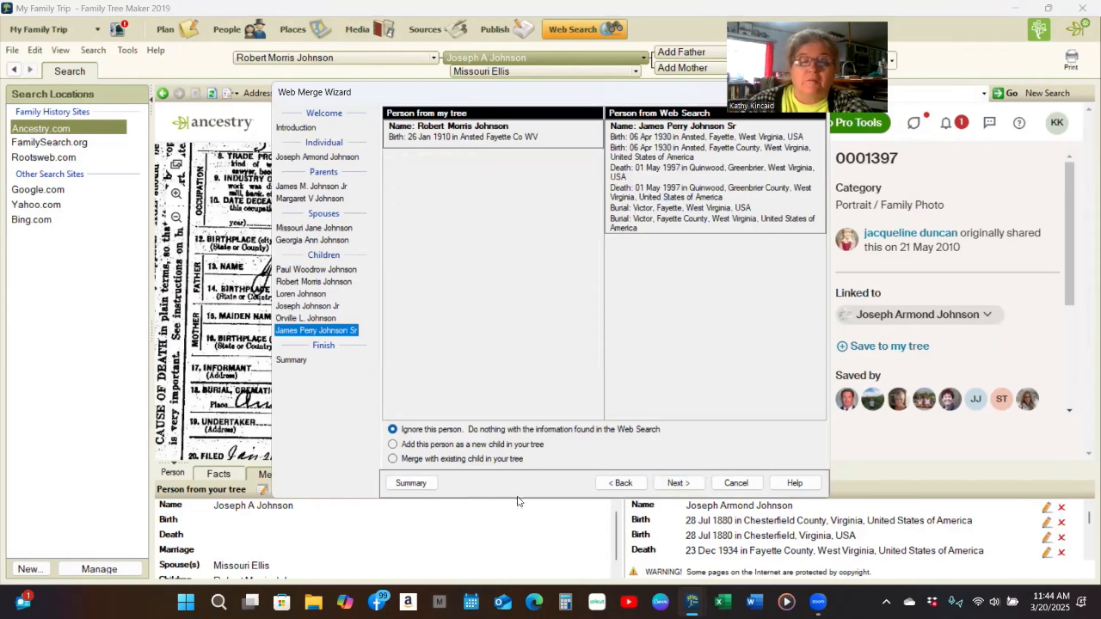
{"action": "left_click", "coordinate": [637, 487]}
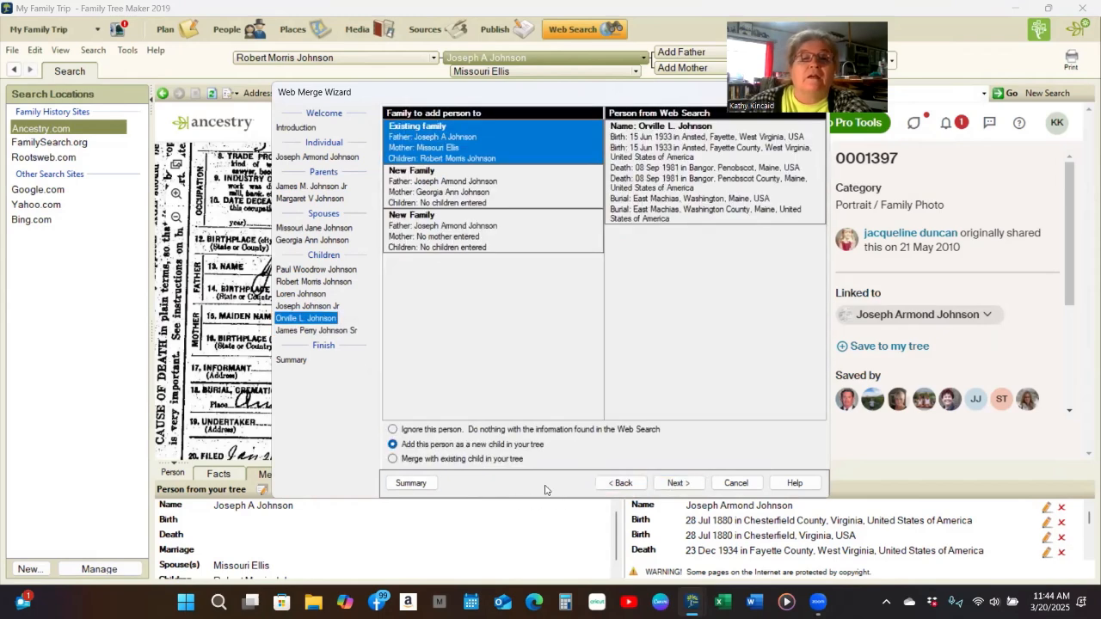
{"action": "left_click", "coordinate": [631, 484]}
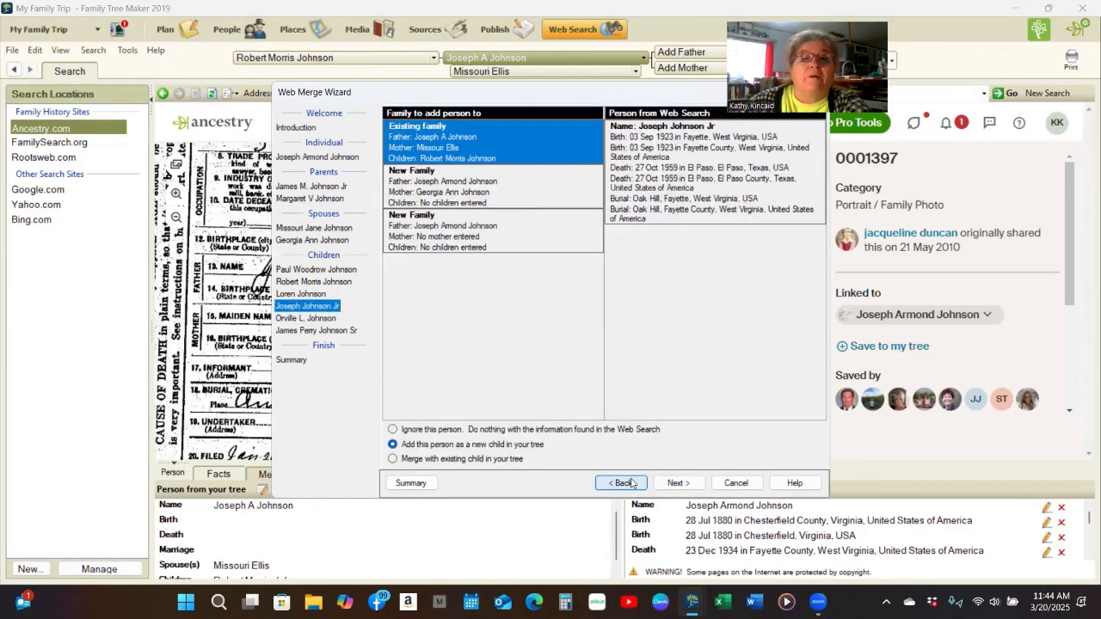
{"action": "left_click", "coordinate": [632, 483]}
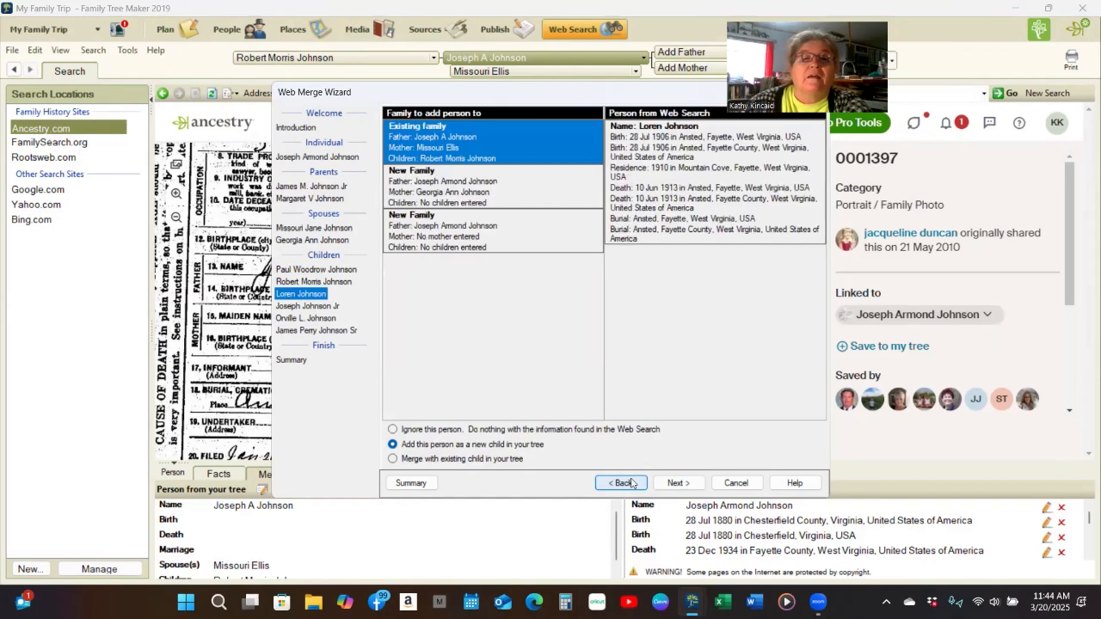
{"action": "left_click", "coordinate": [629, 483]}
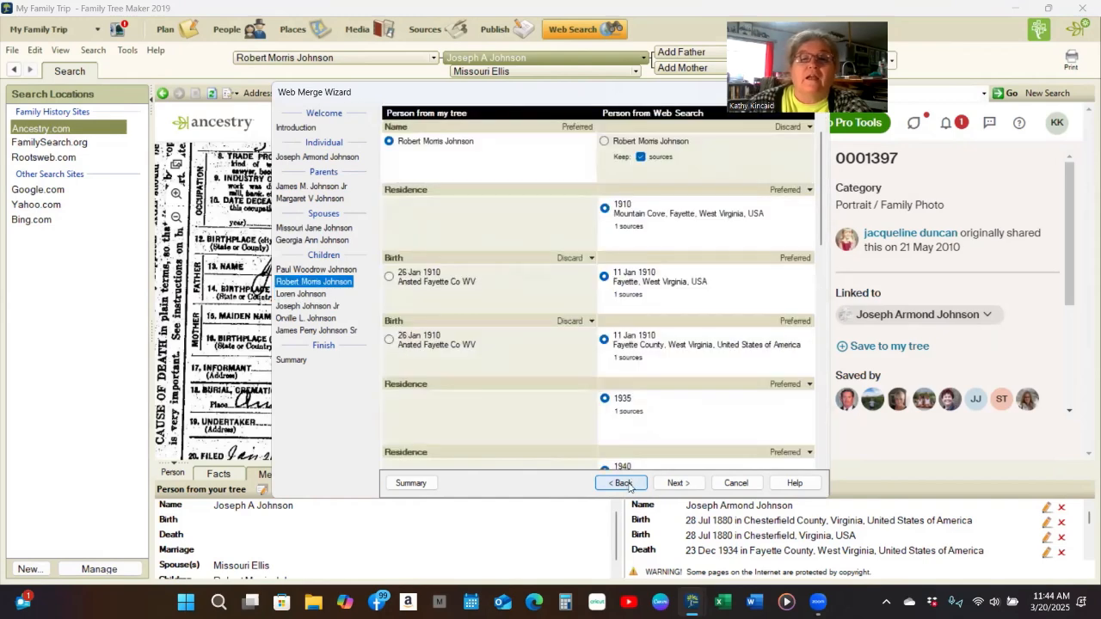
{"action": "left_click", "coordinate": [677, 483]}
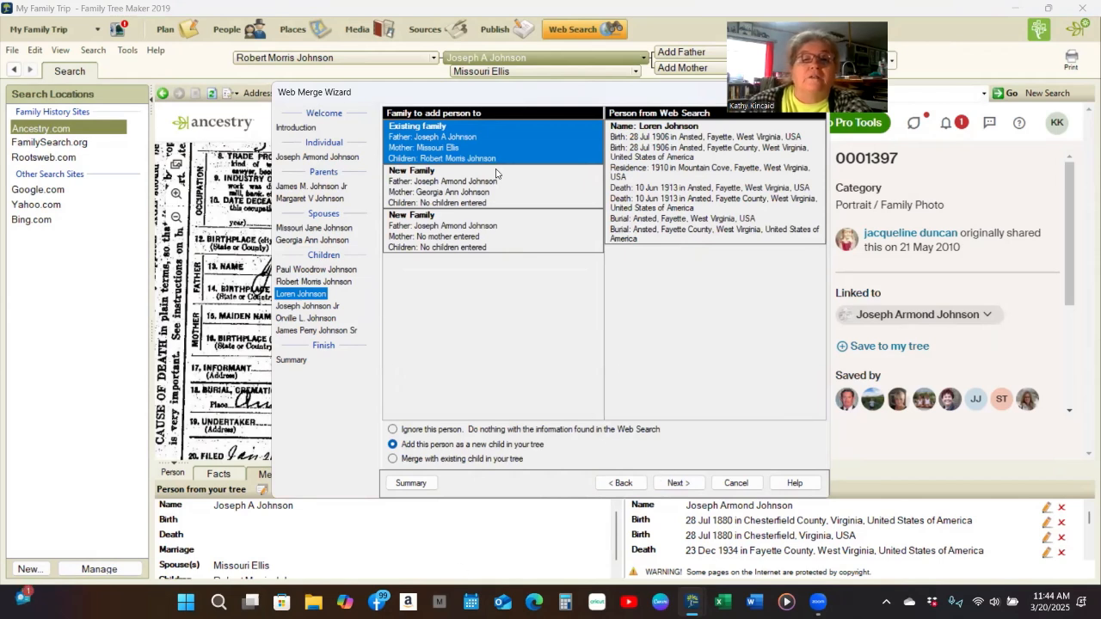
{"action": "left_click", "coordinate": [670, 484]}
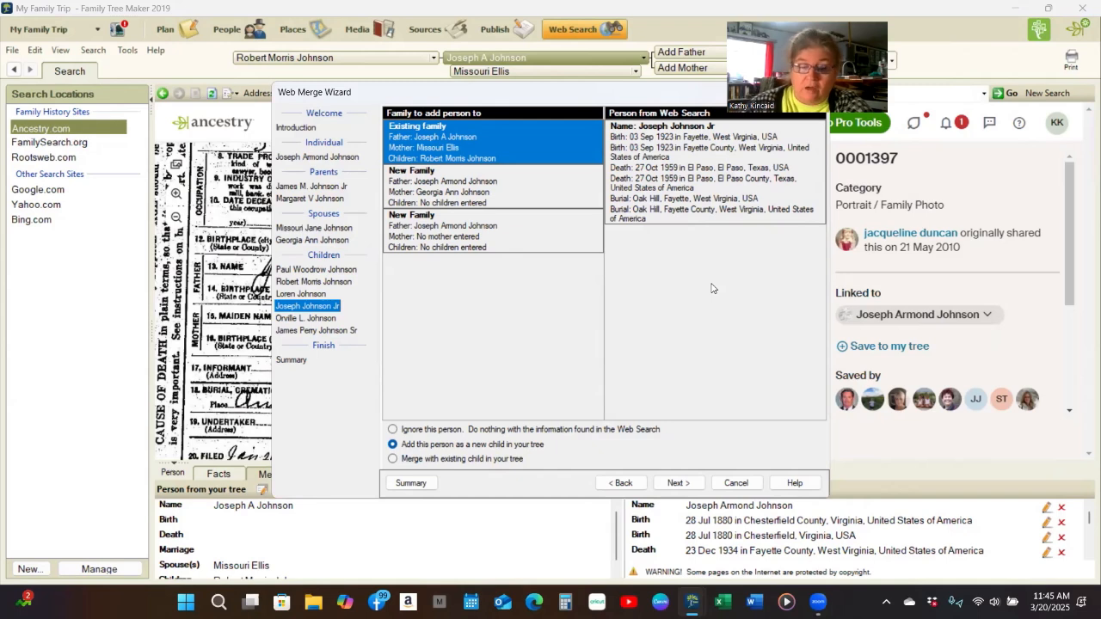
{"action": "left_click", "coordinate": [448, 191]}
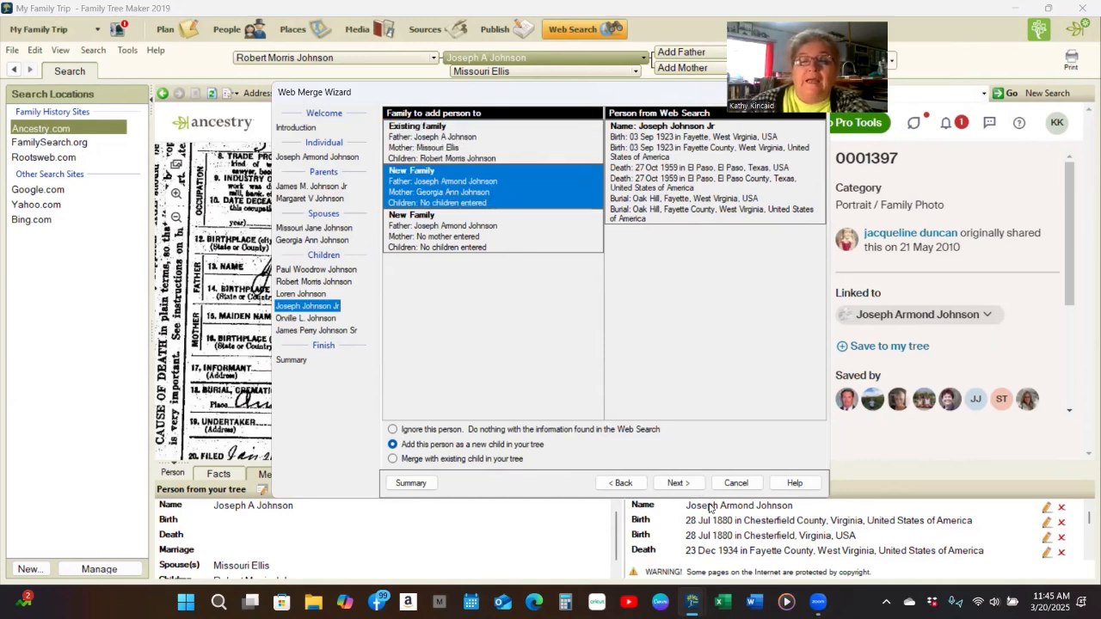
{"action": "left_click", "coordinate": [679, 482]}
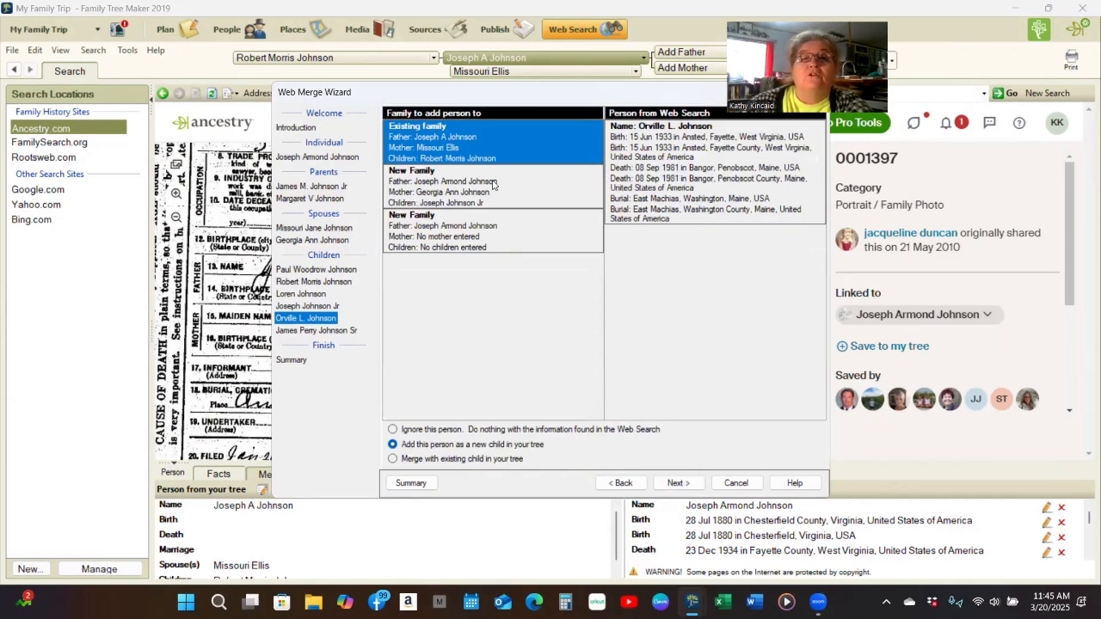
{"action": "left_click", "coordinate": [504, 196]}
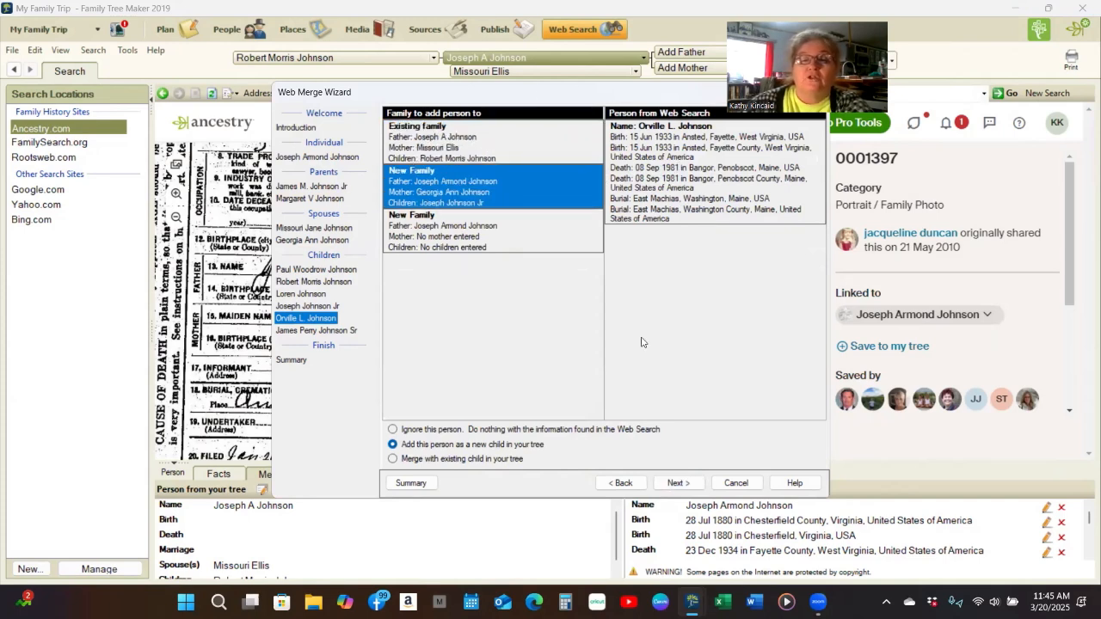
{"action": "left_click", "coordinate": [676, 483]}
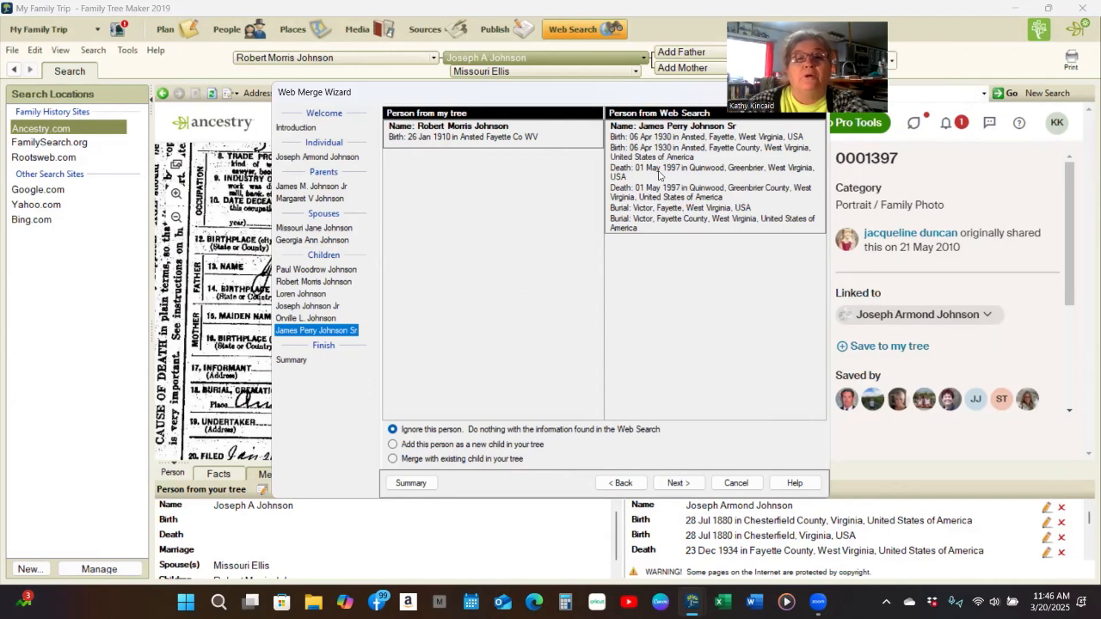
{"action": "left_click", "coordinate": [392, 443]}
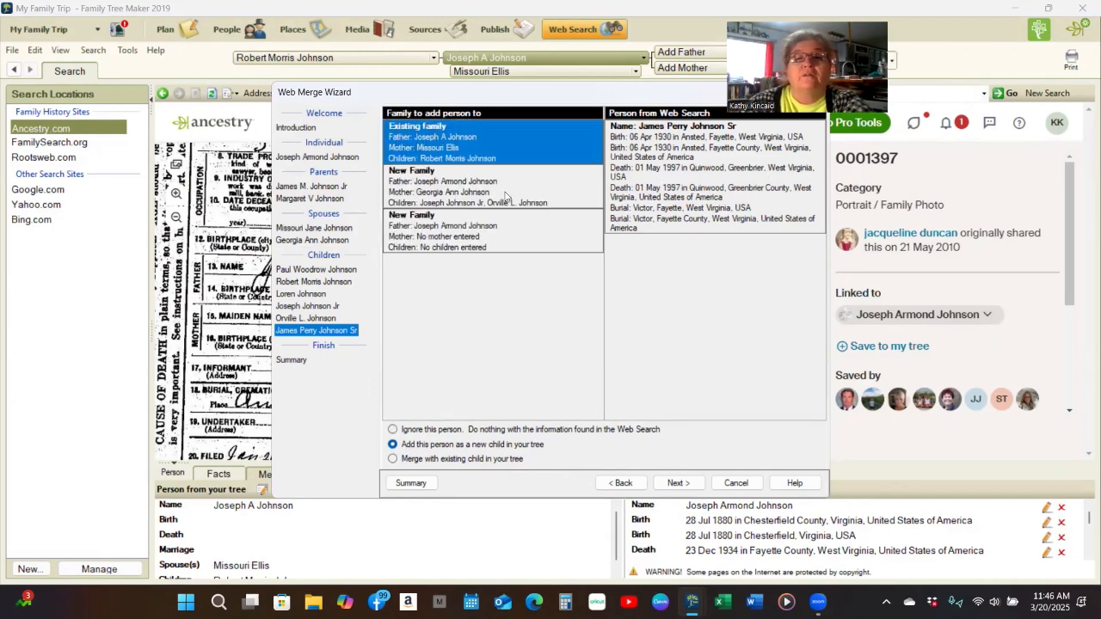
{"action": "left_click", "coordinate": [505, 197]}
{"action": "left_click", "coordinate": [667, 483]}
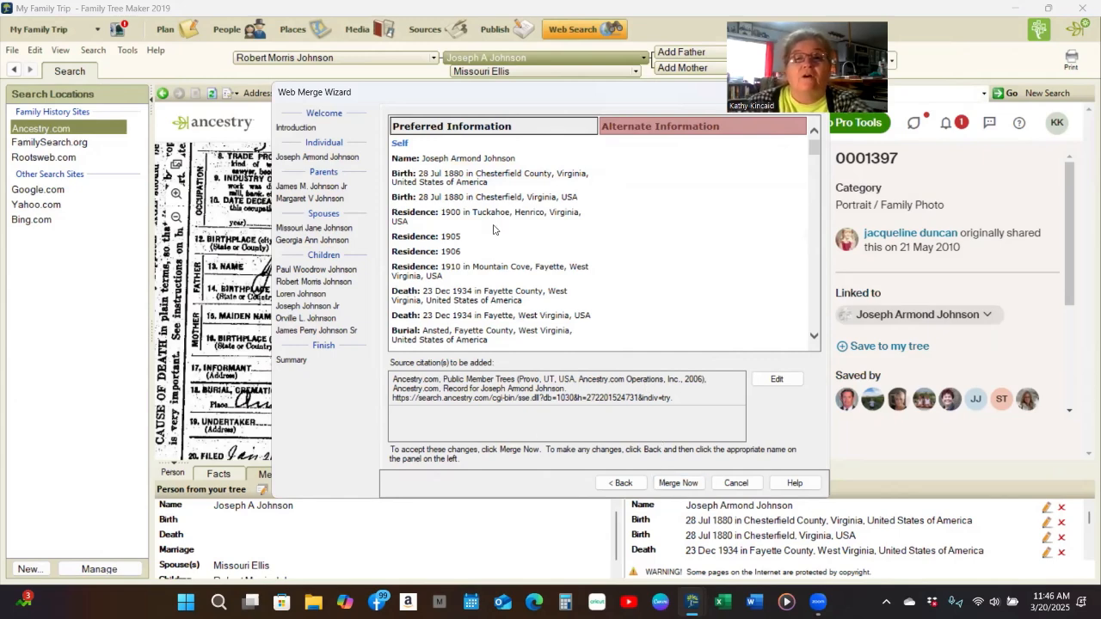
- Review the Preferred Information summary, run Merge Now, and close the finished merge notice
{"action": "scroll", "coordinate": [493, 229], "scroll_direction": "down", "scroll_amount": 4}
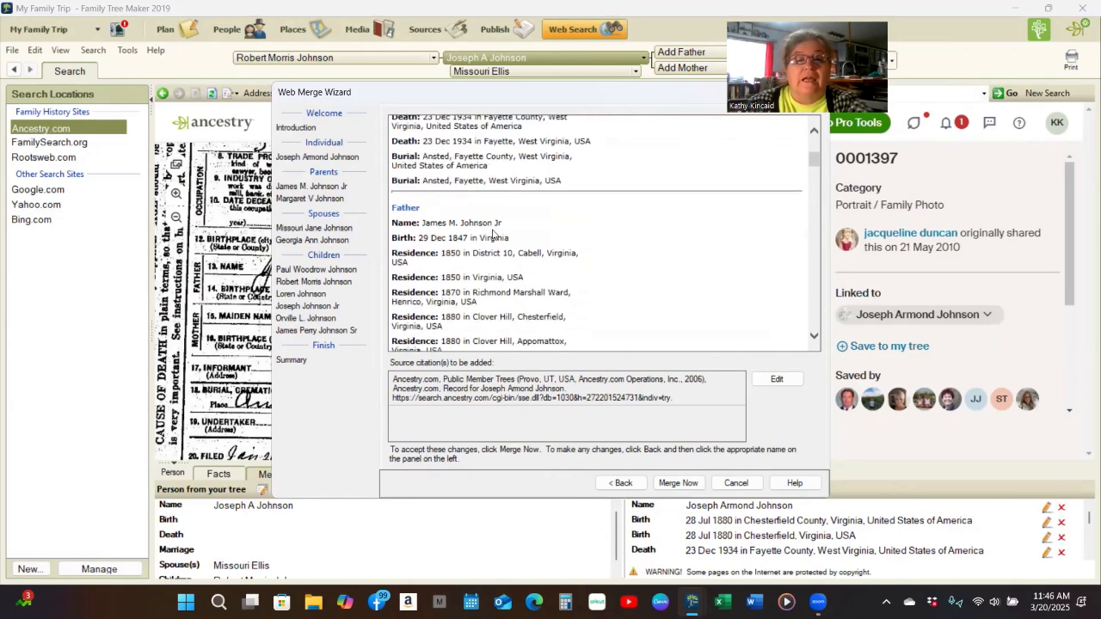
{"action": "scroll", "coordinate": [493, 234], "scroll_direction": "down", "scroll_amount": 5}
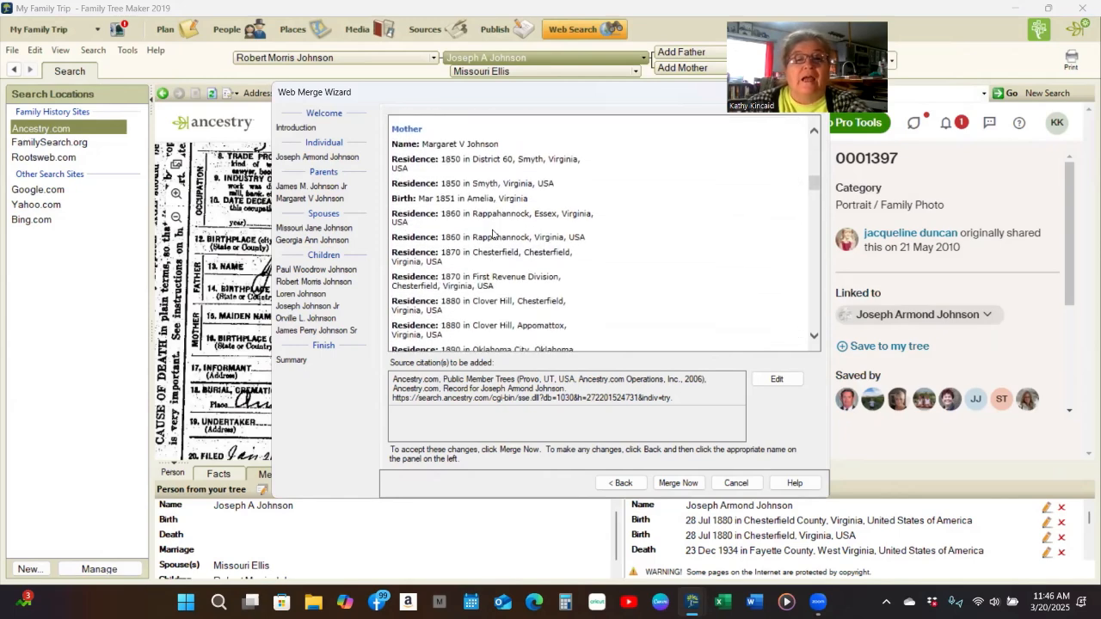
{"action": "scroll", "coordinate": [492, 234], "scroll_direction": "down", "scroll_amount": 5}
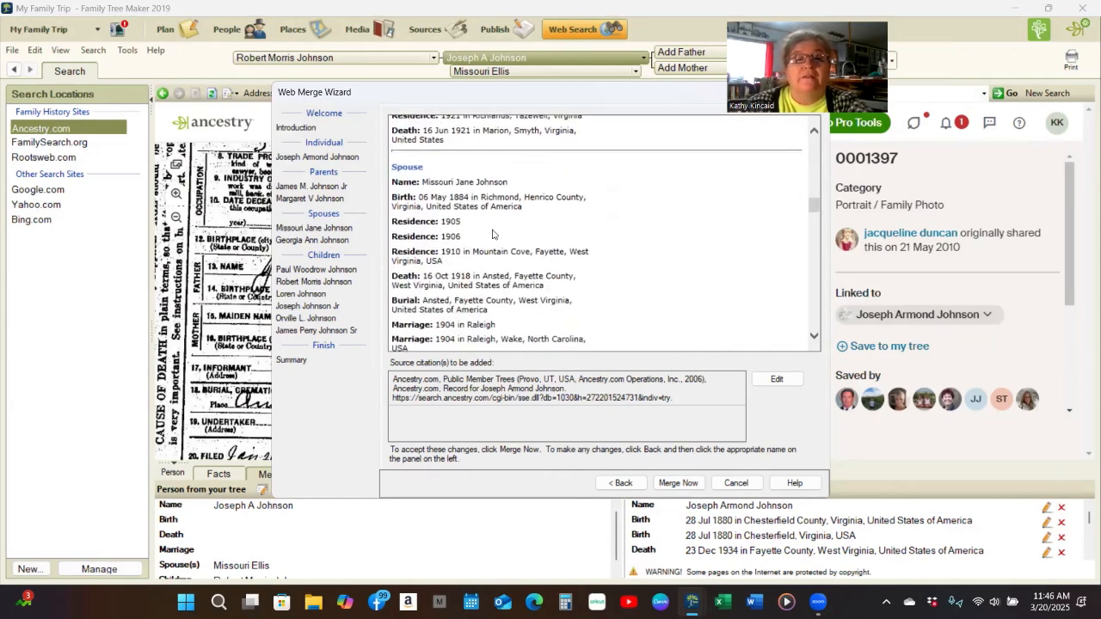
{"action": "scroll", "coordinate": [493, 234], "scroll_direction": "down", "scroll_amount": 5}
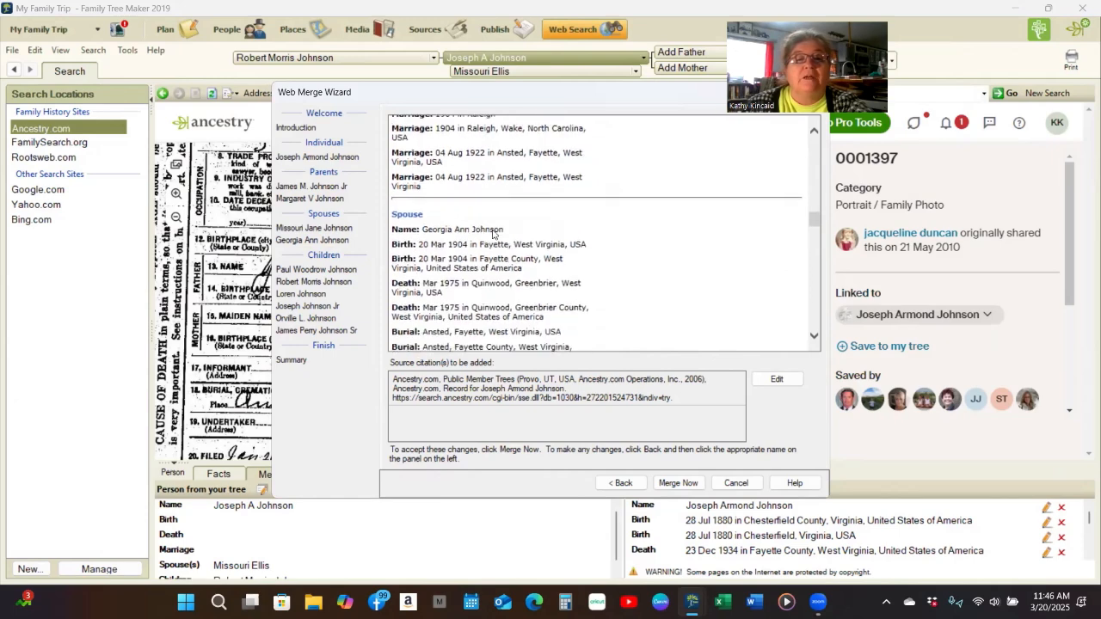
{"action": "scroll", "coordinate": [493, 234], "scroll_direction": "down", "scroll_amount": 5}
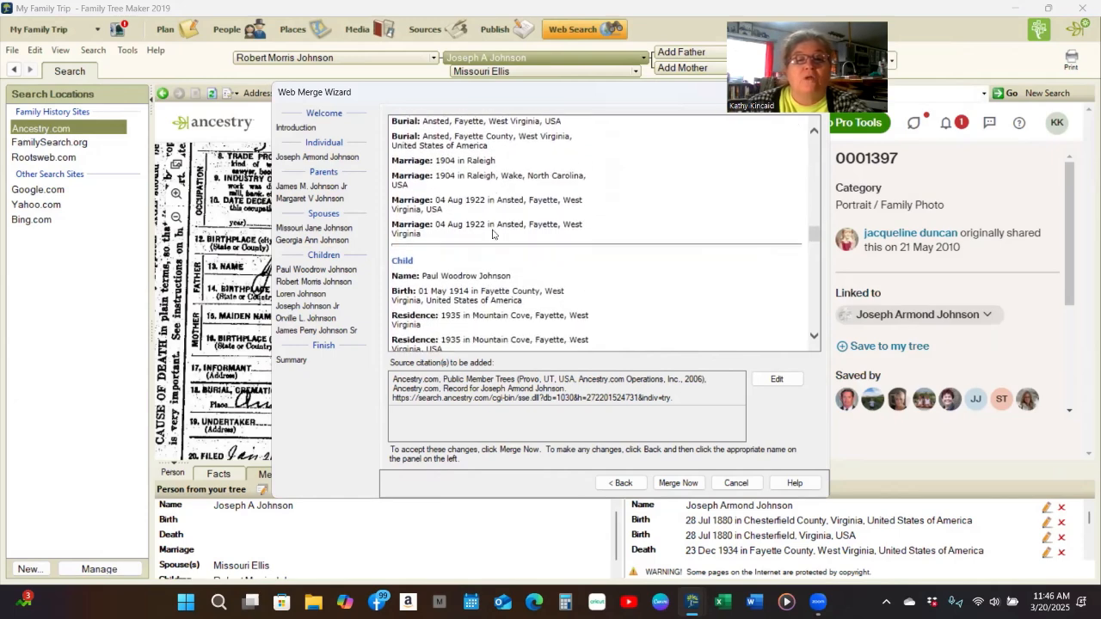
{"action": "scroll", "coordinate": [492, 234], "scroll_direction": "down", "scroll_amount": 5}
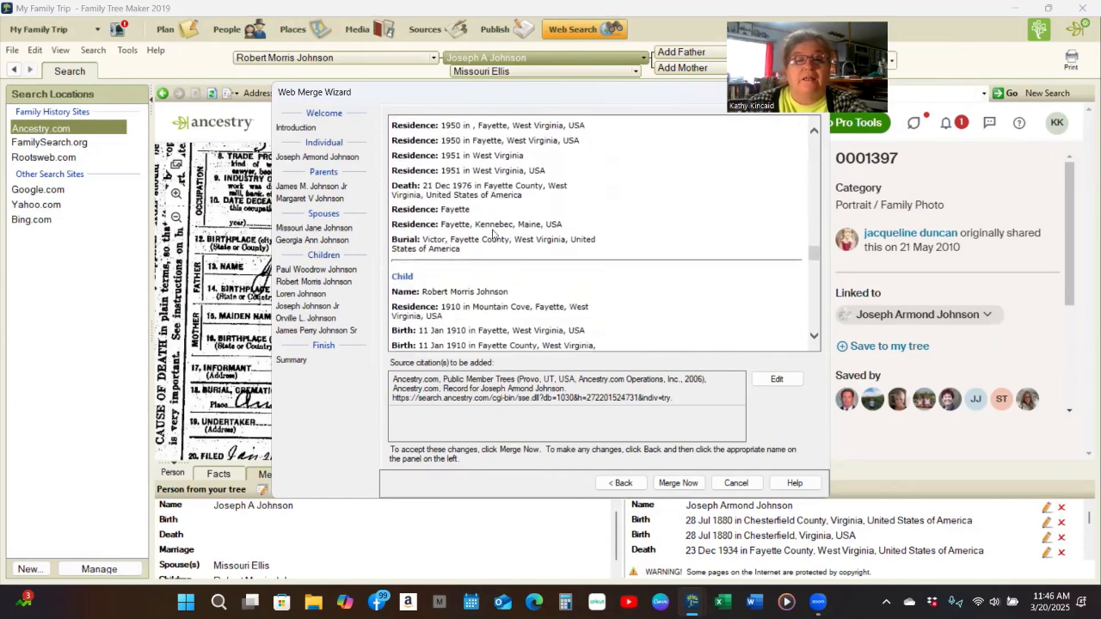
{"action": "scroll", "coordinate": [493, 234], "scroll_direction": "down", "scroll_amount": 5}
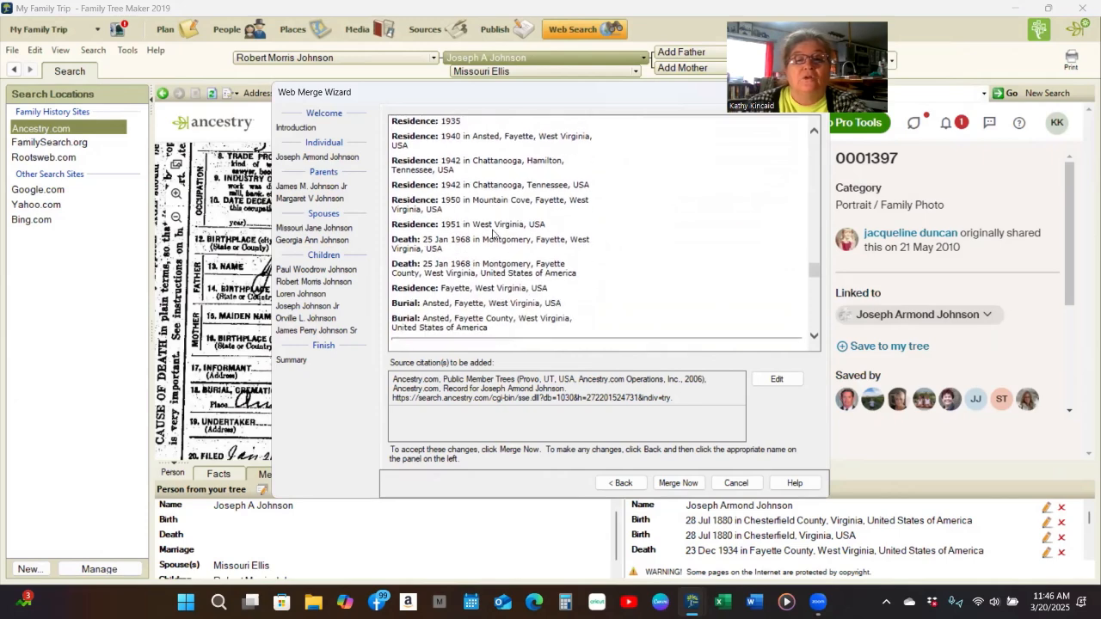
{"action": "scroll", "coordinate": [493, 233], "scroll_direction": "down", "scroll_amount": 5}
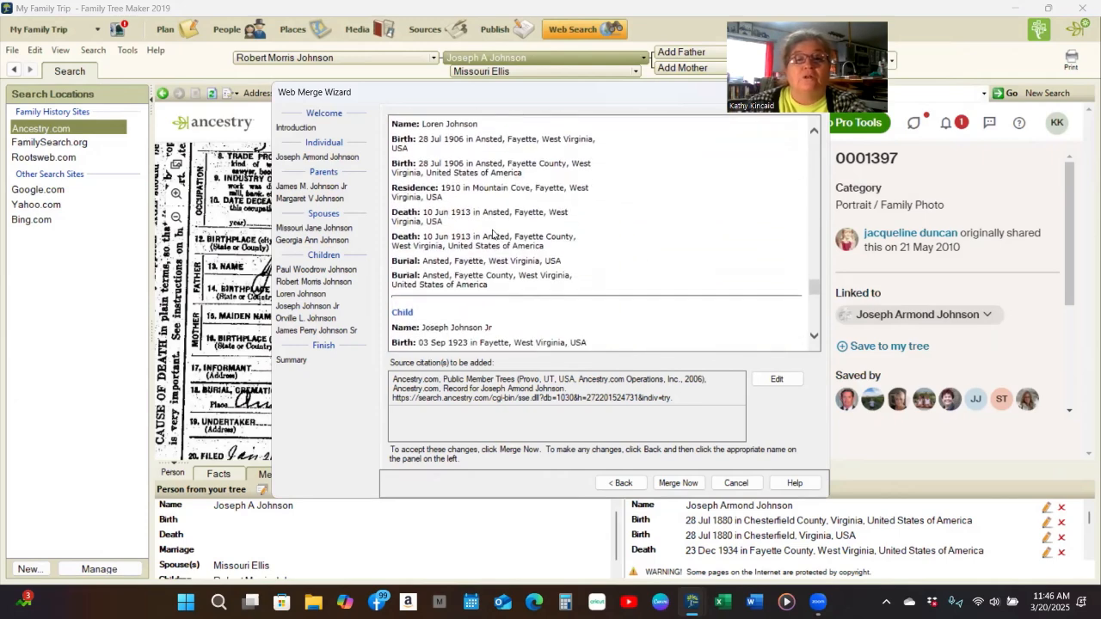
{"action": "scroll", "coordinate": [493, 234], "scroll_direction": "down", "scroll_amount": 5}
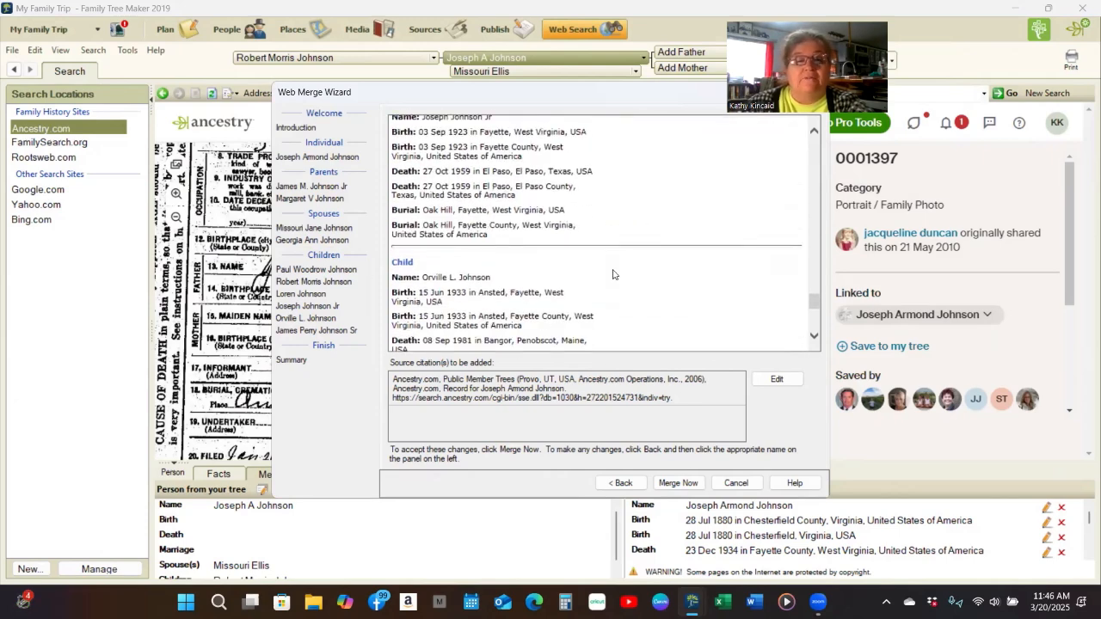
{"action": "scroll", "coordinate": [614, 275], "scroll_direction": "down", "scroll_amount": 5}
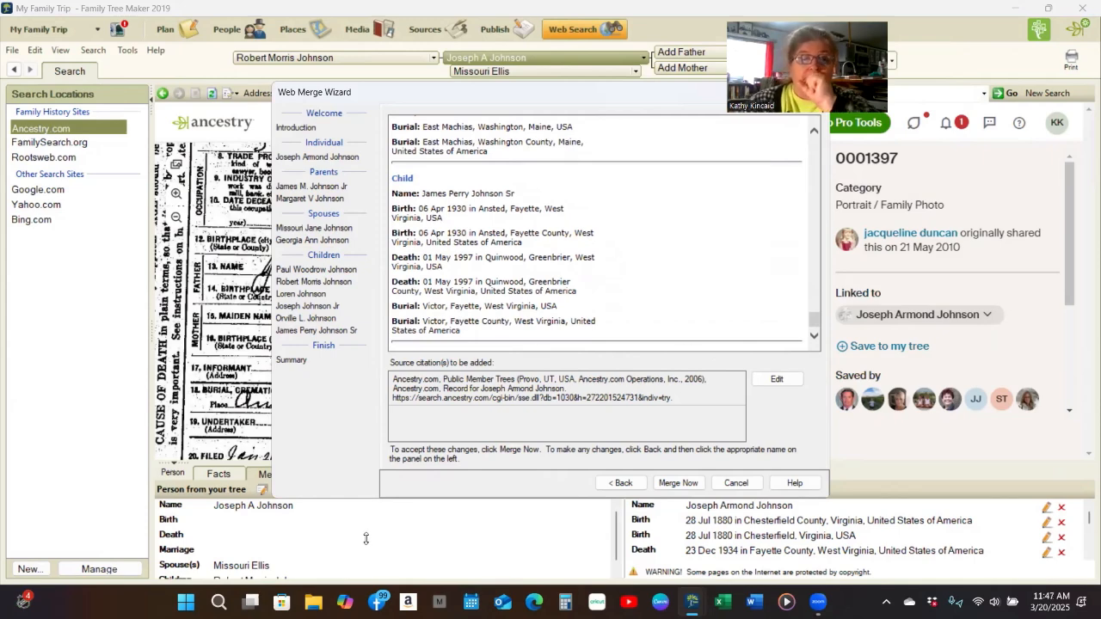
{"action": "left_click", "coordinate": [678, 483]}
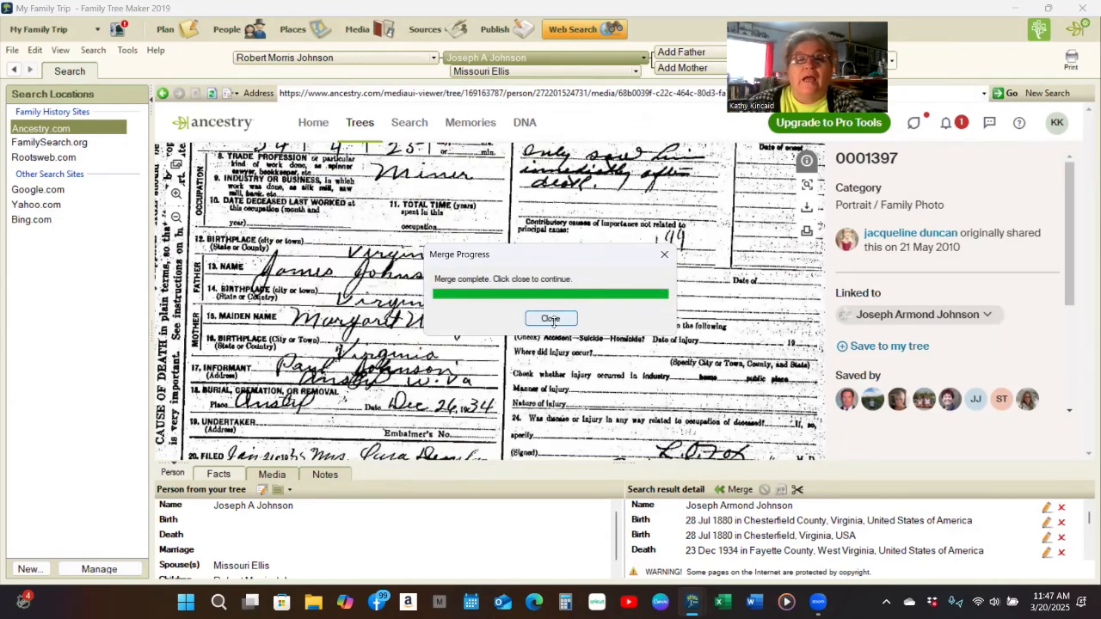
{"action": "left_click", "coordinate": [550, 319]}
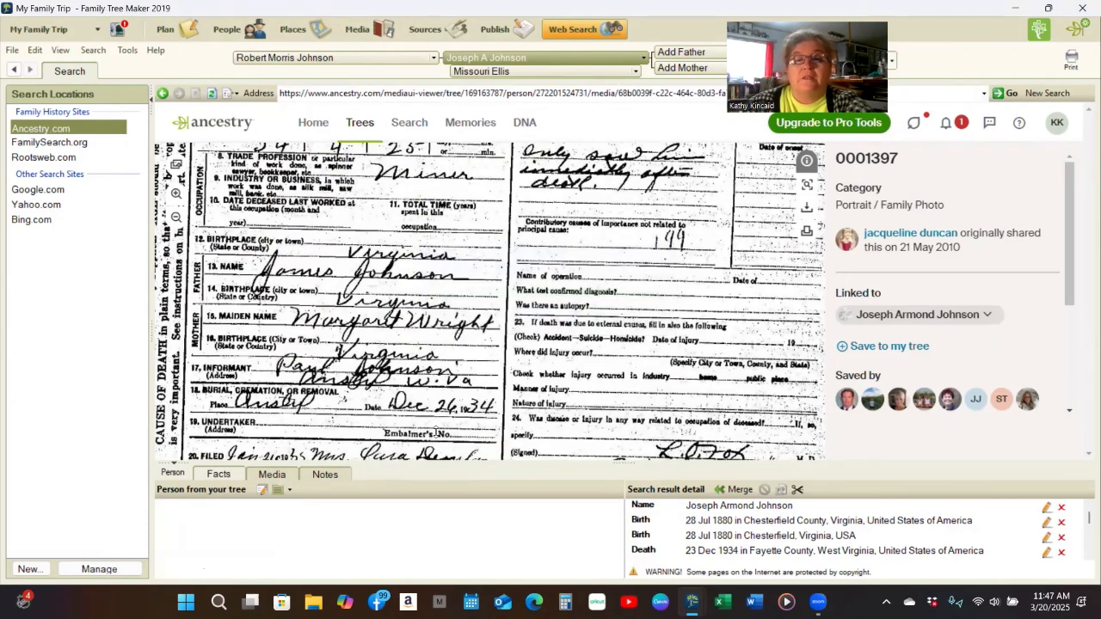
{"action": "left_click", "coordinate": [272, 474]}
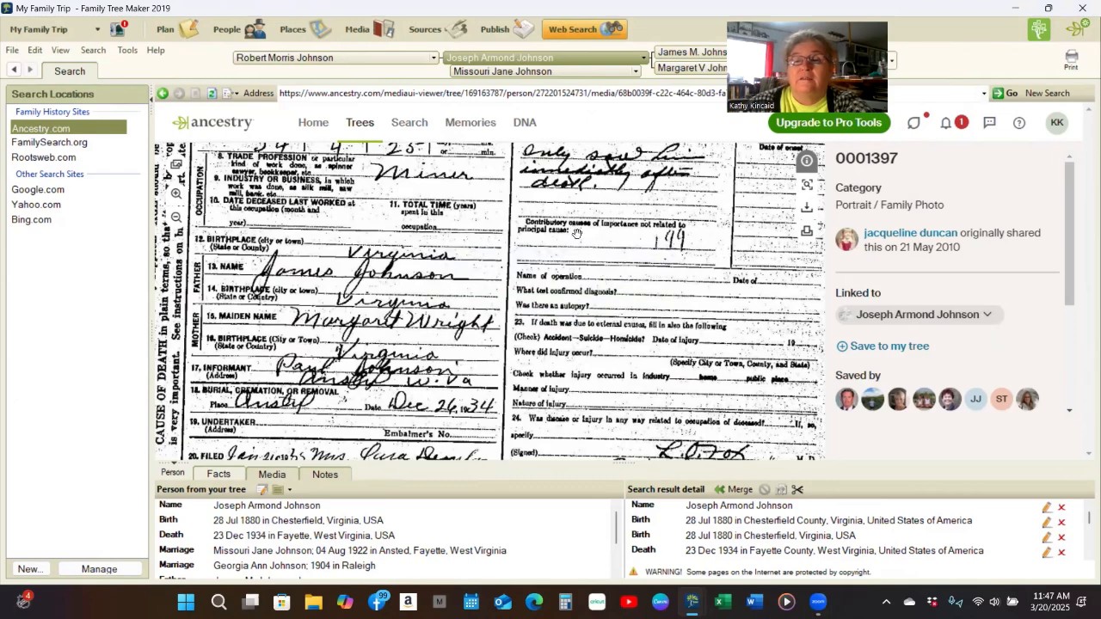
{"action": "scroll", "coordinate": [584, 249], "scroll_direction": "up", "scroll_amount": 1}
{"action": "scroll", "coordinate": [584, 248], "scroll_direction": "down", "scroll_amount": 1}
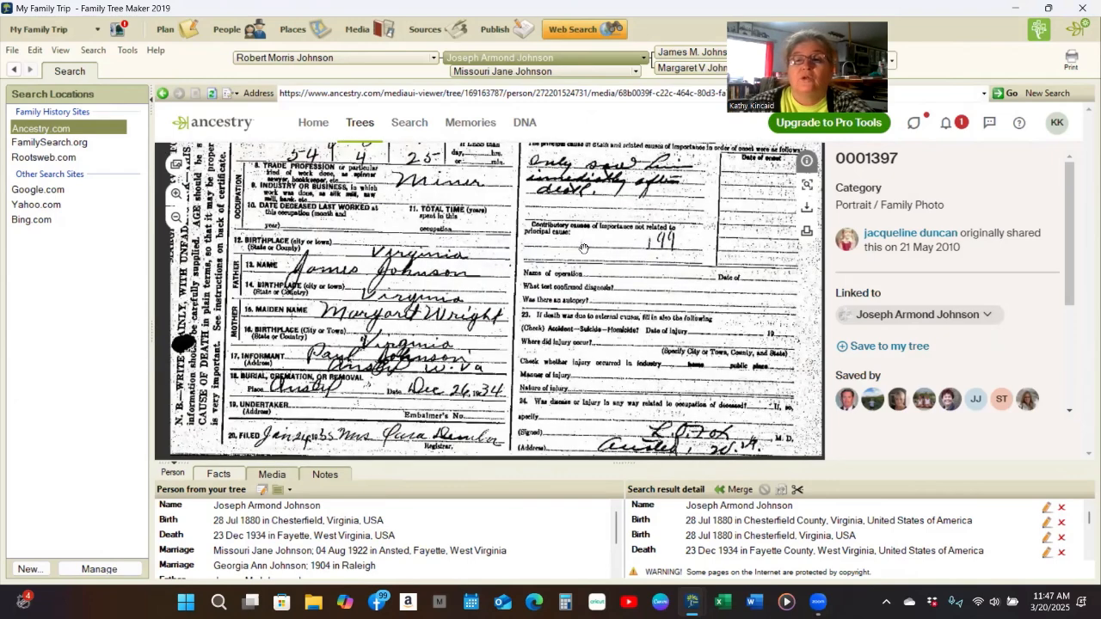
{"action": "scroll", "coordinate": [568, 258], "scroll_direction": "down", "scroll_amount": 1}
{"action": "scroll", "coordinate": [550, 217], "scroll_direction": "down", "scroll_amount": 1}
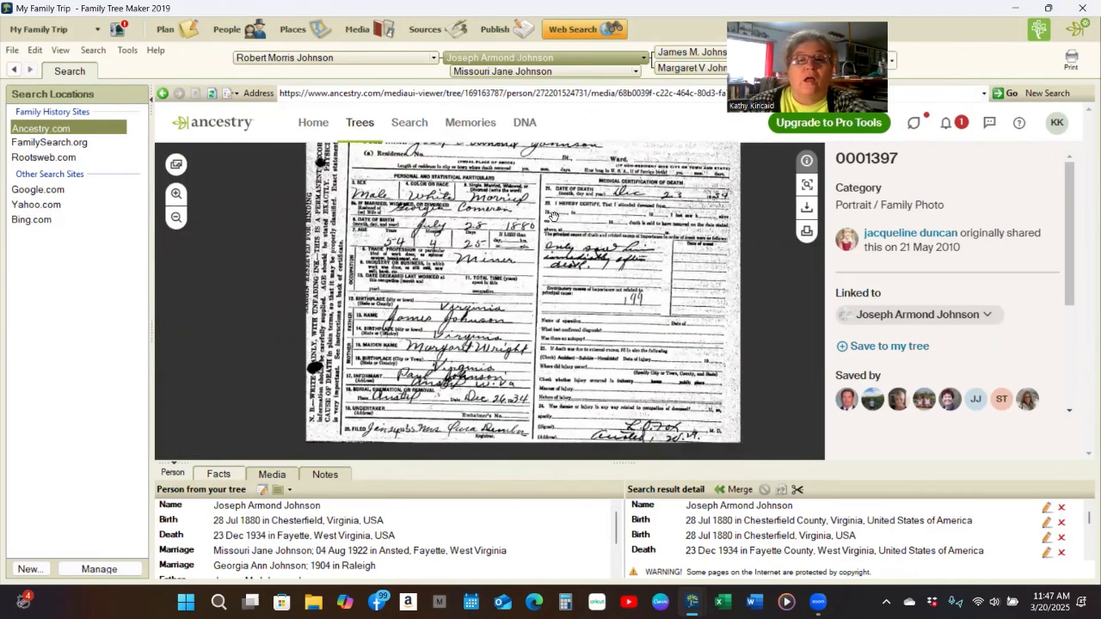
{"action": "scroll", "coordinate": [553, 234], "scroll_direction": "down", "scroll_amount": 1}
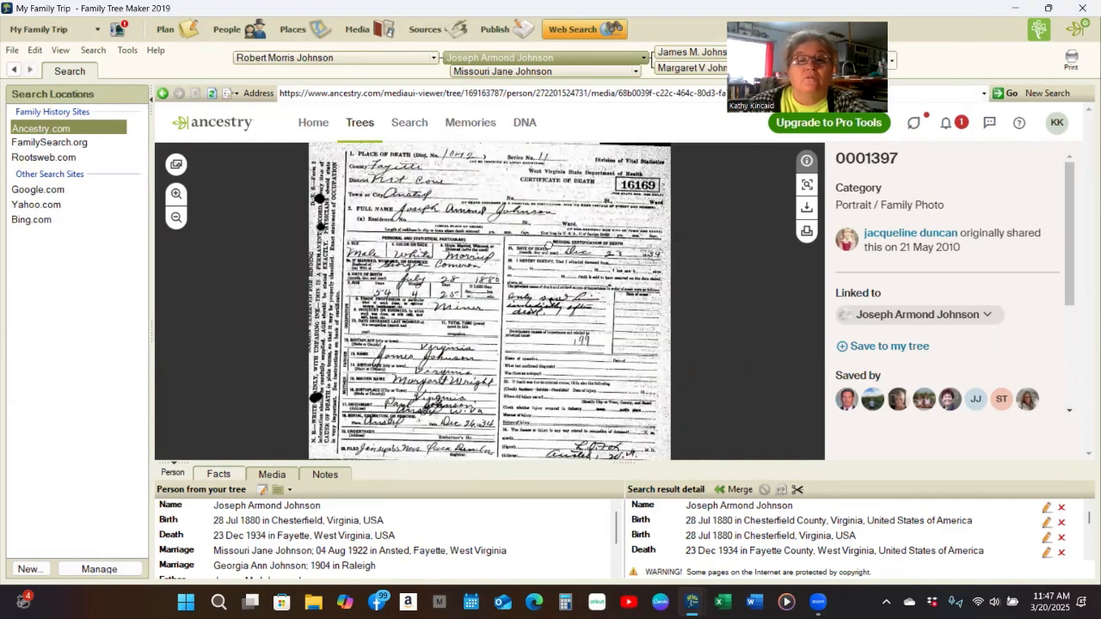
{"action": "scroll", "coordinate": [560, 226], "scroll_direction": "down", "scroll_amount": 1}
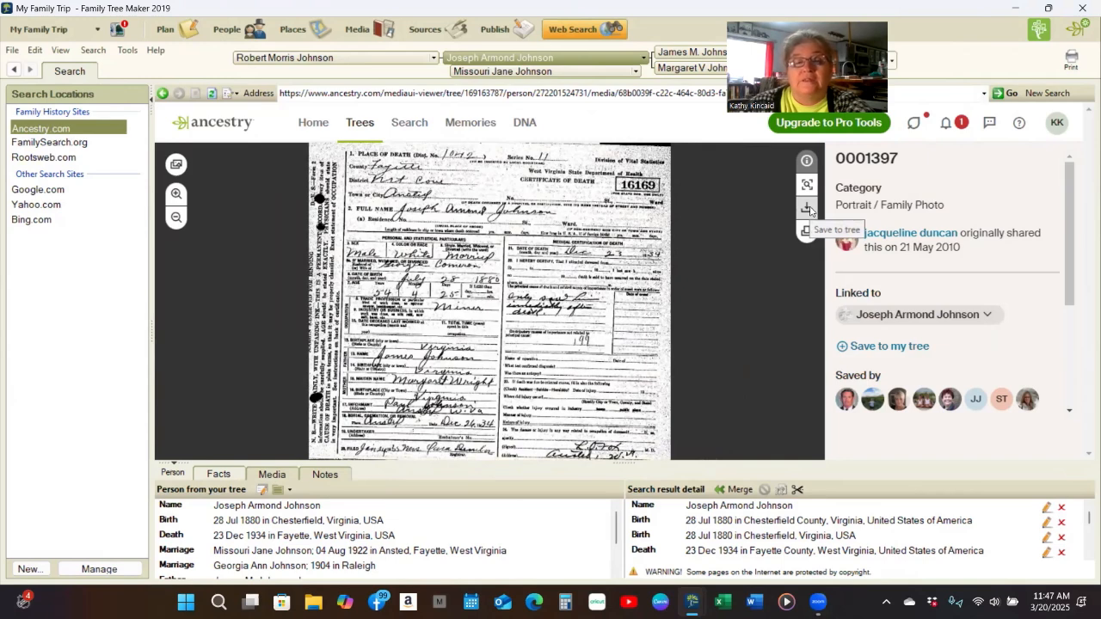
{"action": "left_click", "coordinate": [810, 211]}
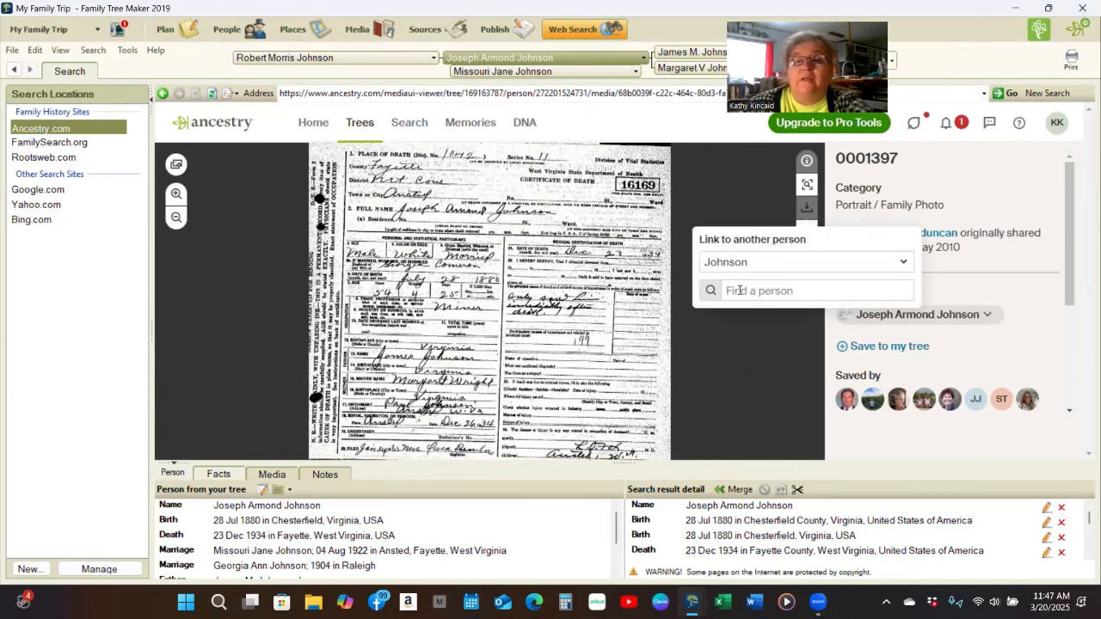
{"action": "left_click", "coordinate": [903, 262]}
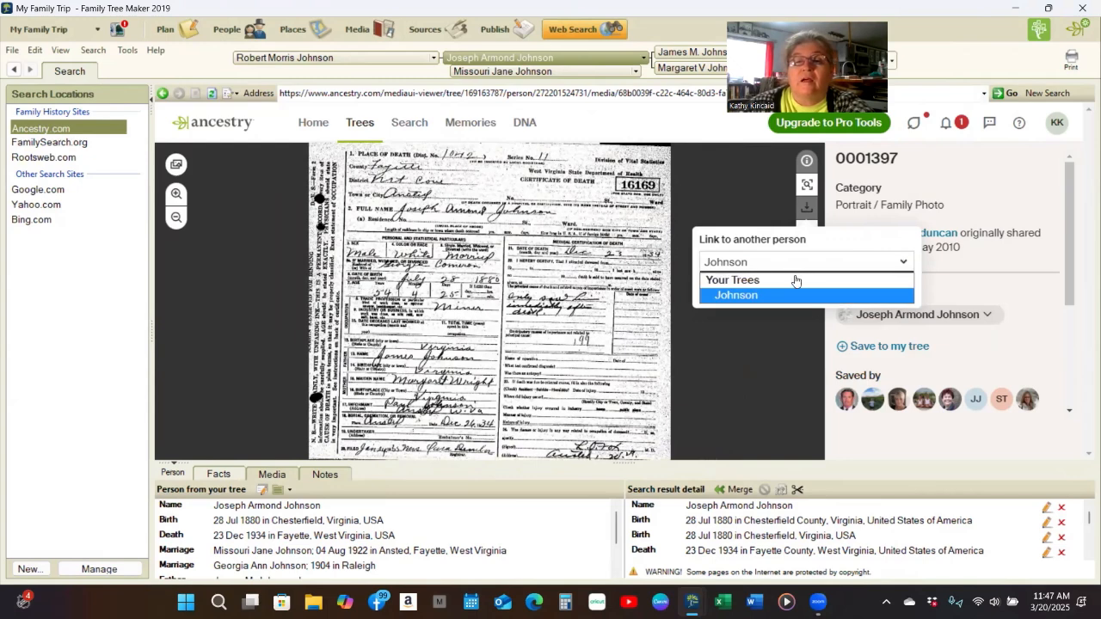
{"action": "left_click", "coordinate": [994, 157]}
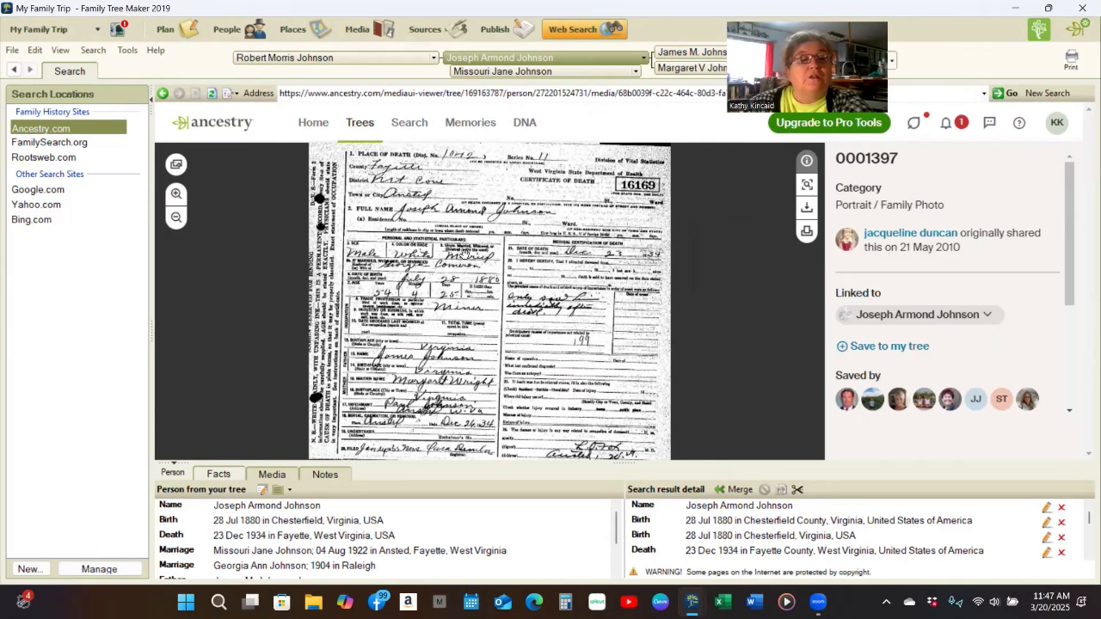
- Save the certificate image from its right-click menu, with the genealogy folder as the location
{"action": "right_click", "coordinate": [504, 270]}
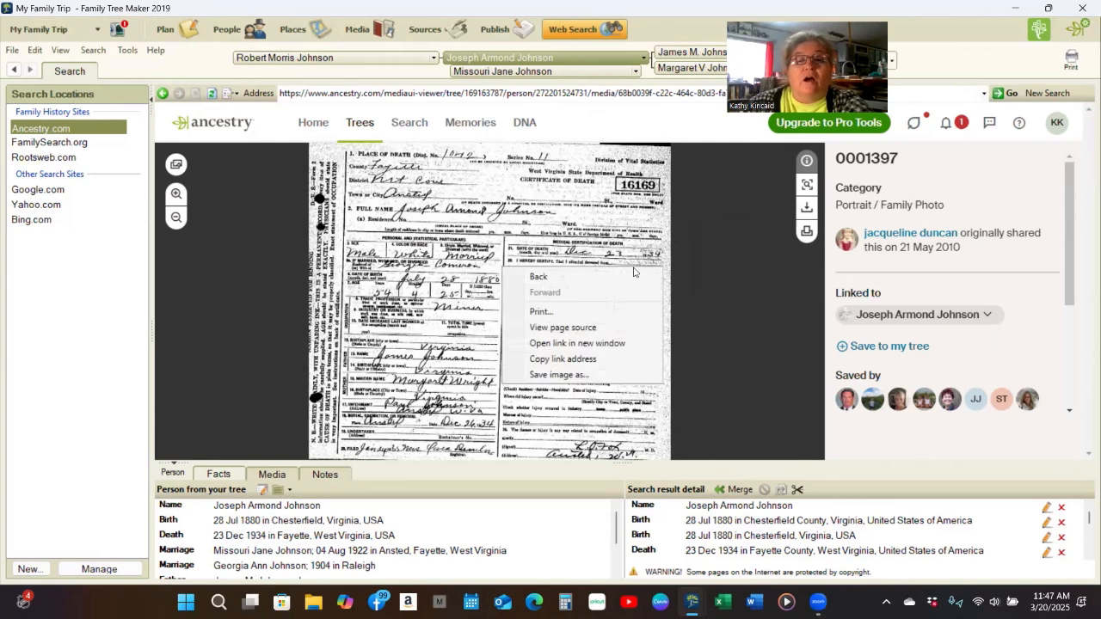
{"action": "left_click", "coordinate": [608, 365]}
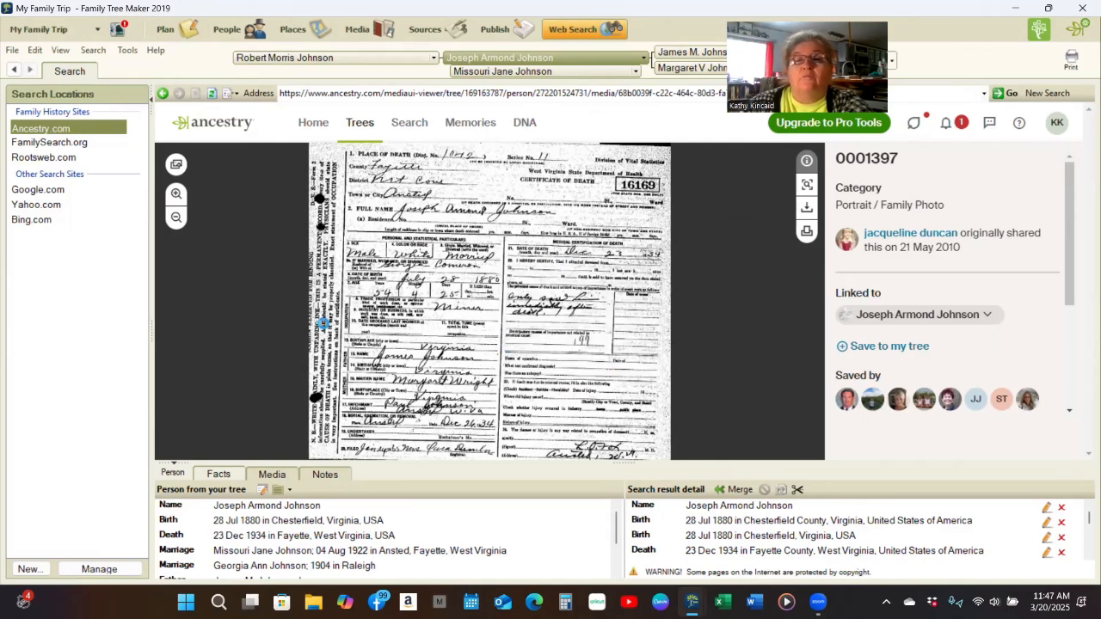
{"action": "scroll", "coordinate": [52, 185], "scroll_direction": "down", "scroll_amount": 2}
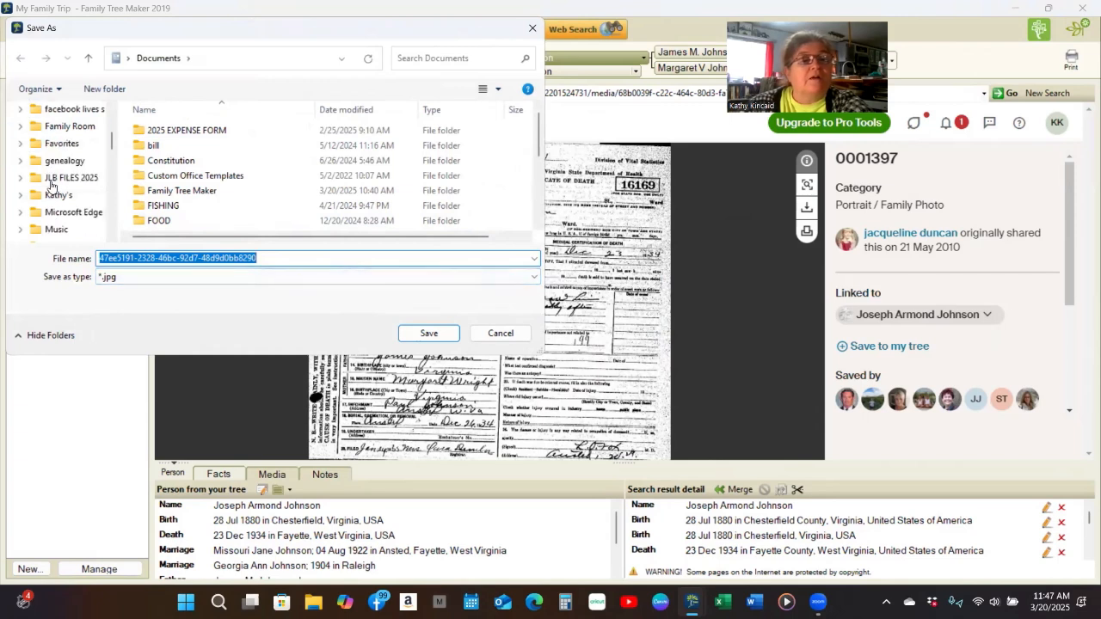
{"action": "scroll", "coordinate": [51, 185], "scroll_direction": "up", "scroll_amount": 2}
{"action": "scroll", "coordinate": [52, 185], "scroll_direction": "down", "scroll_amount": 2}
{"action": "scroll", "coordinate": [51, 185], "scroll_direction": "up", "scroll_amount": 1}
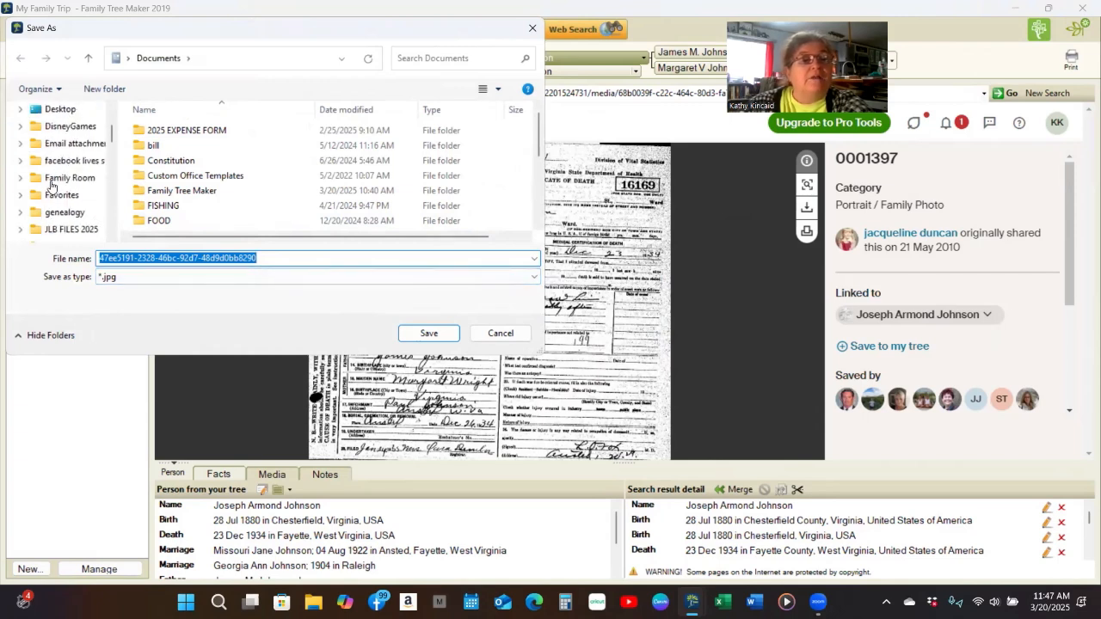
{"action": "scroll", "coordinate": [52, 185], "scroll_direction": "down", "scroll_amount": 1}
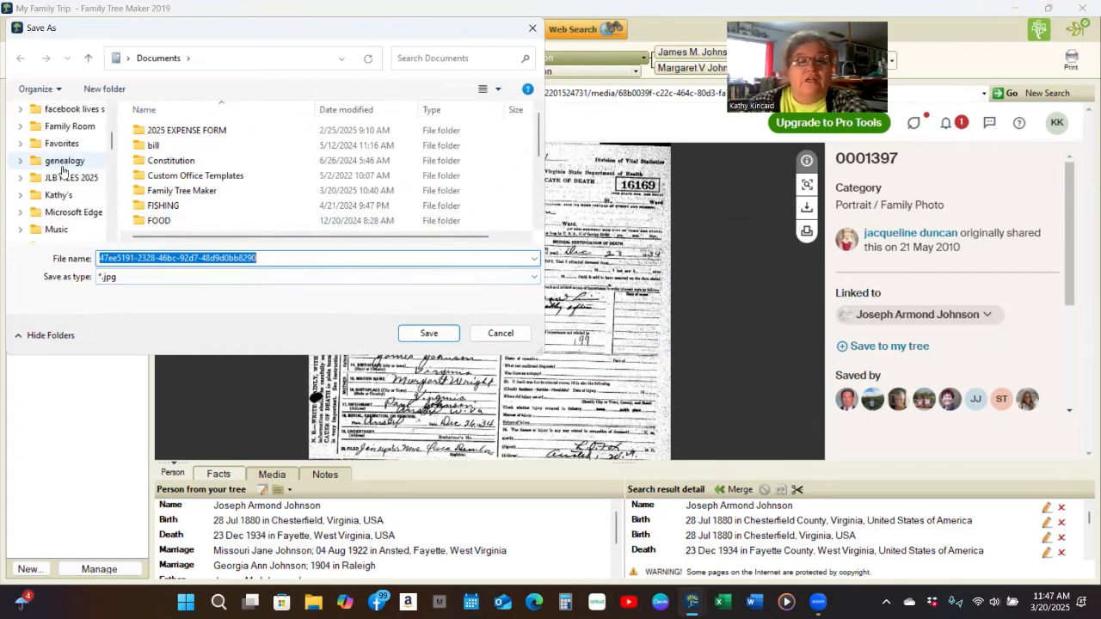
{"action": "left_click", "coordinate": [62, 167]}
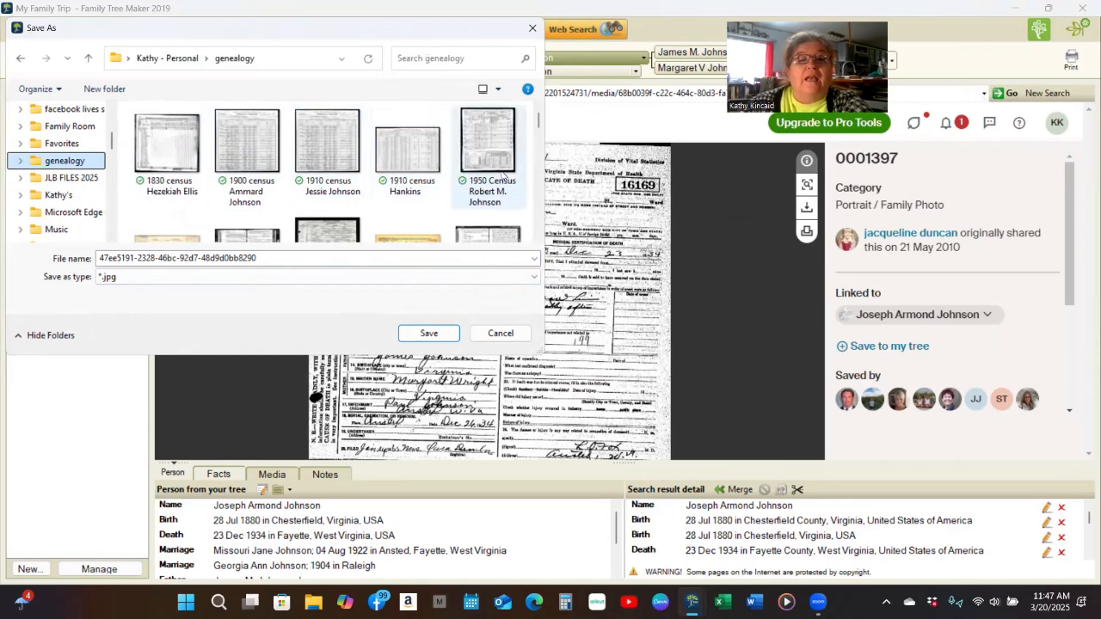
{"action": "scroll", "coordinate": [505, 174], "scroll_direction": "down", "scroll_amount": 1}
{"action": "scroll", "coordinate": [505, 174], "scroll_direction": "down", "scroll_amount": 3}
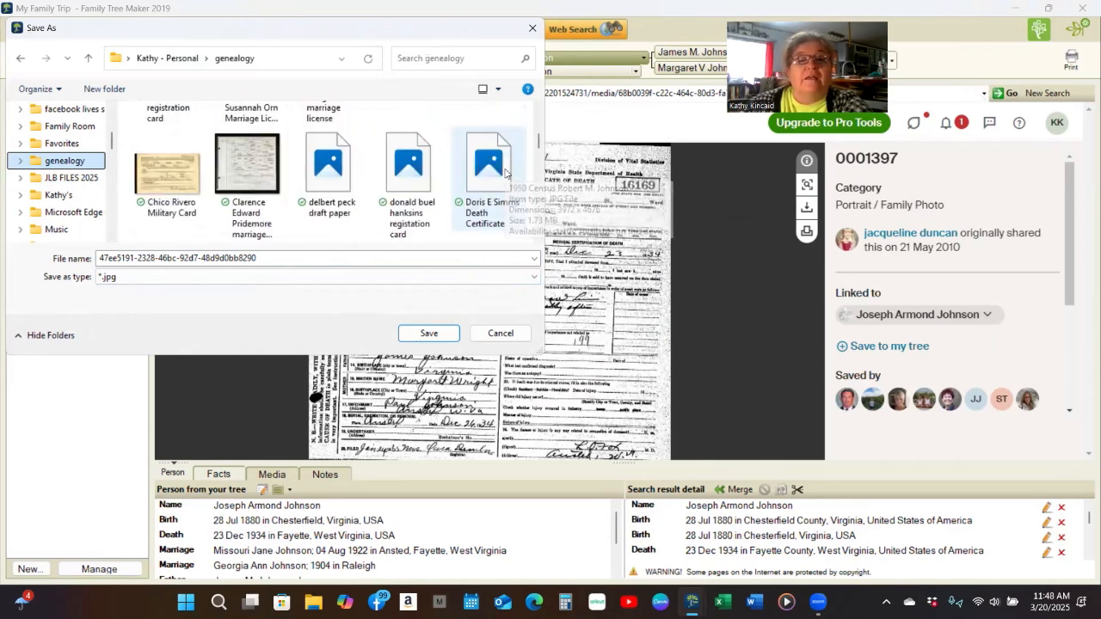
{"action": "scroll", "coordinate": [506, 174], "scroll_direction": "down", "scroll_amount": 1}
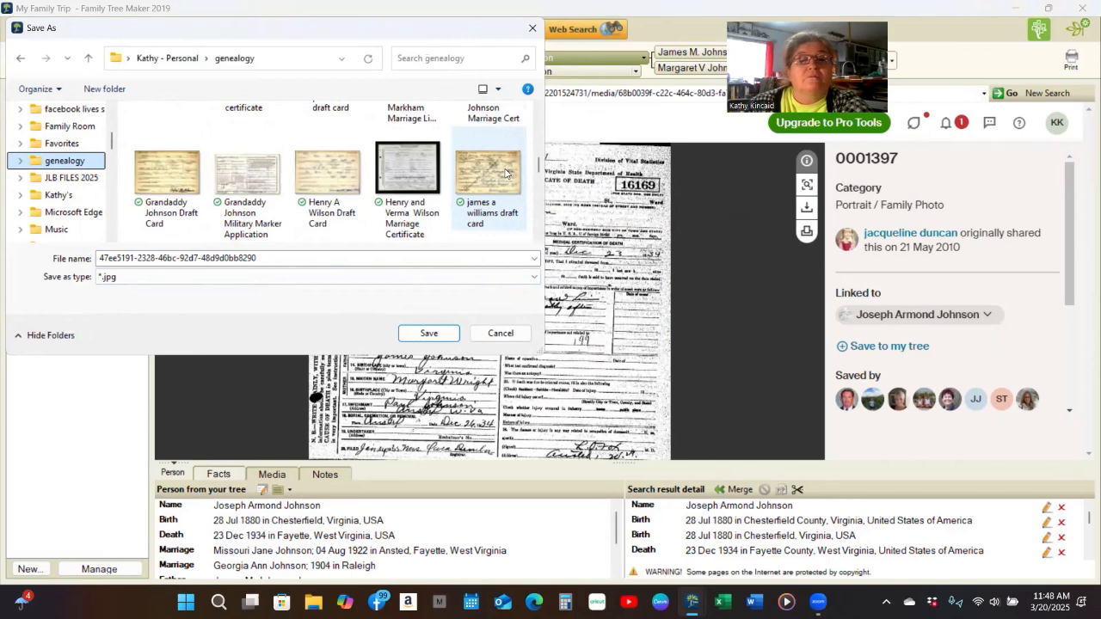
{"action": "scroll", "coordinate": [505, 173], "scroll_direction": "down", "scroll_amount": 1}
{"action": "scroll", "coordinate": [505, 174], "scroll_direction": "down", "scroll_amount": 1}
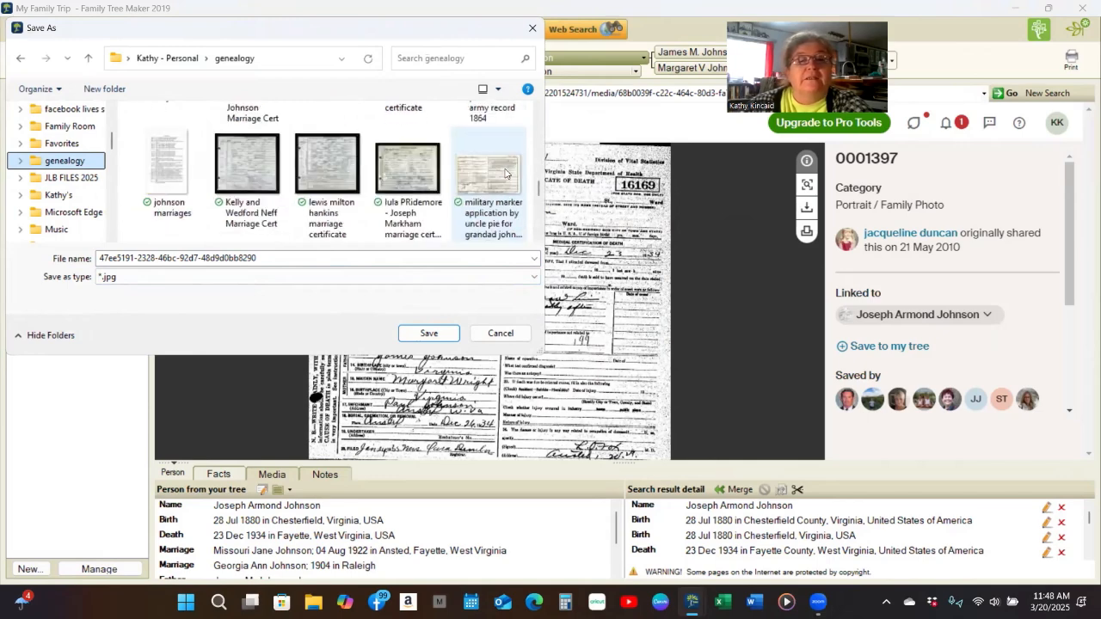
{"action": "scroll", "coordinate": [506, 174], "scroll_direction": "down", "scroll_amount": 1}
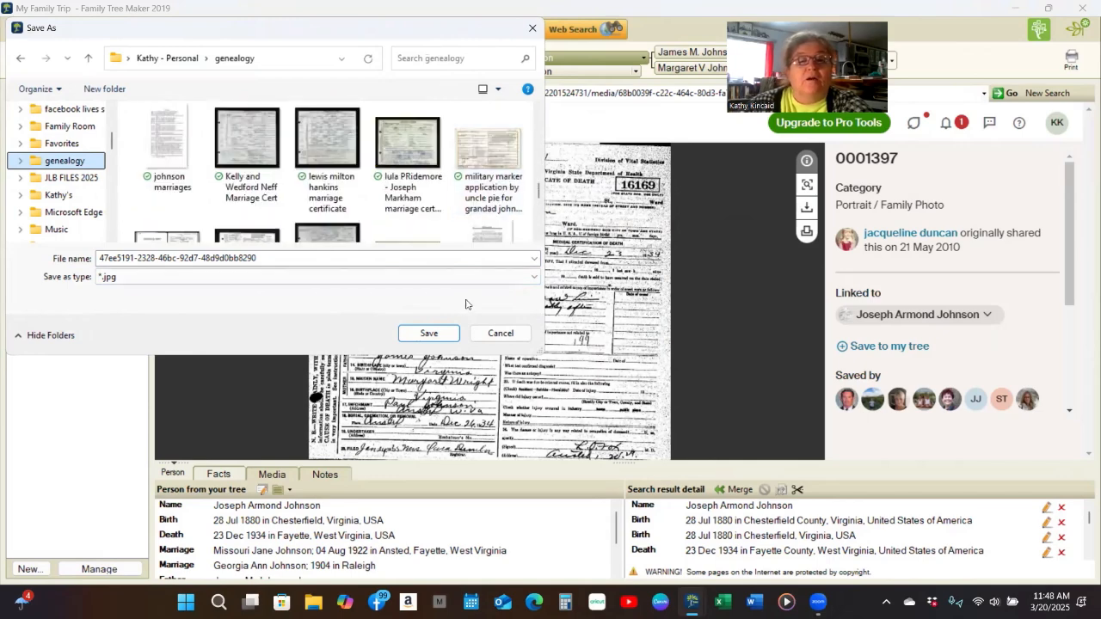
{"action": "left_click", "coordinate": [259, 257]}
{"action": "left_click", "coordinate": [262, 257]}
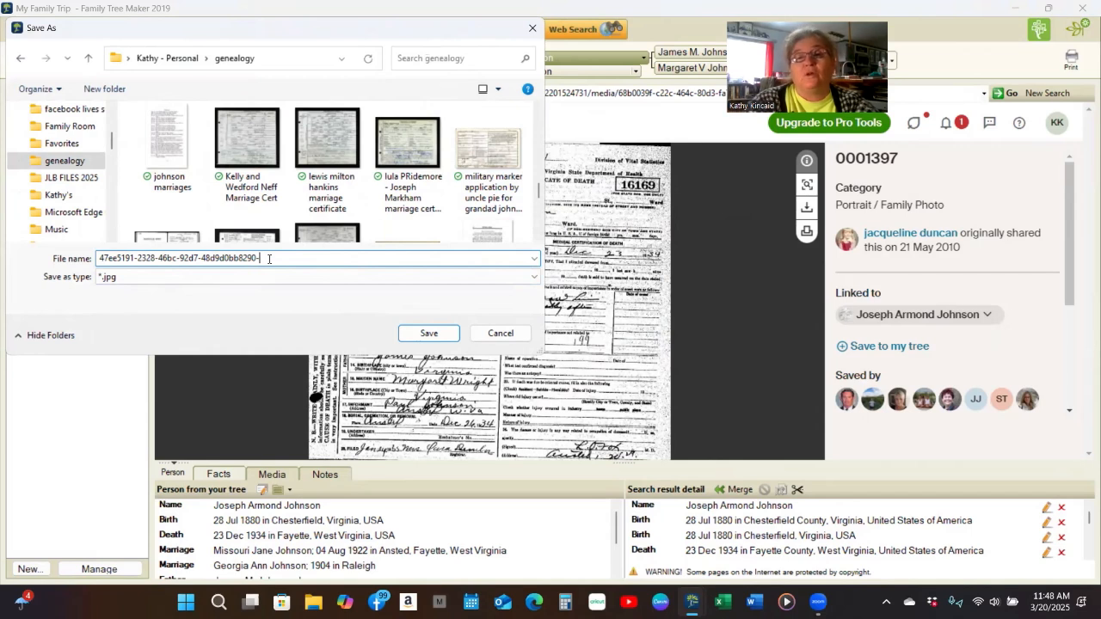
{"action": "type", "text": "-"}
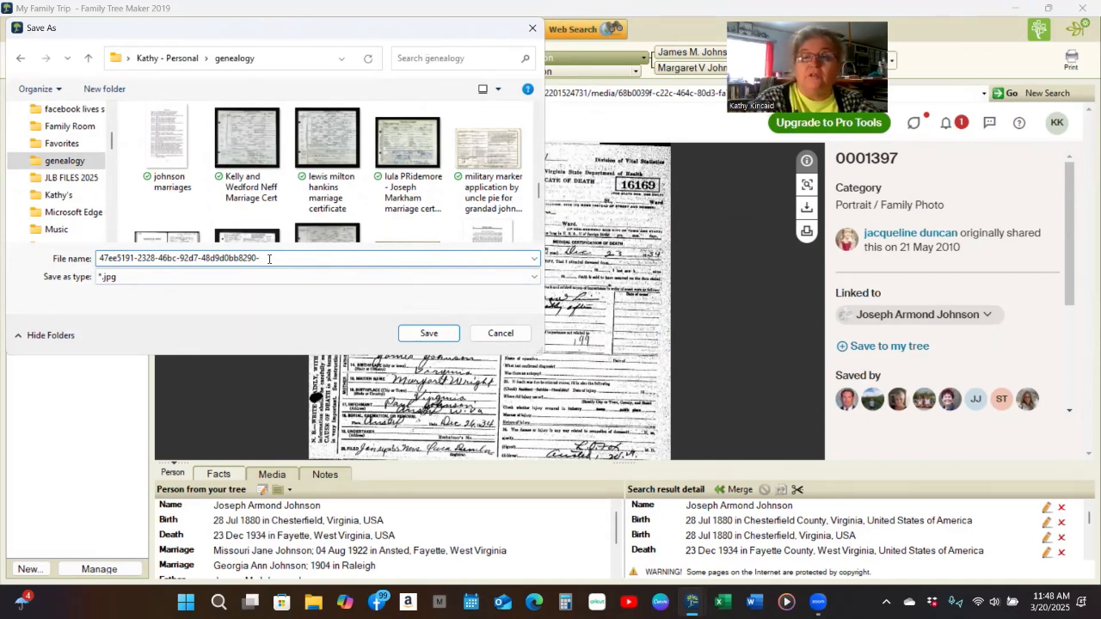
{"action": "type", "text": "jos"}
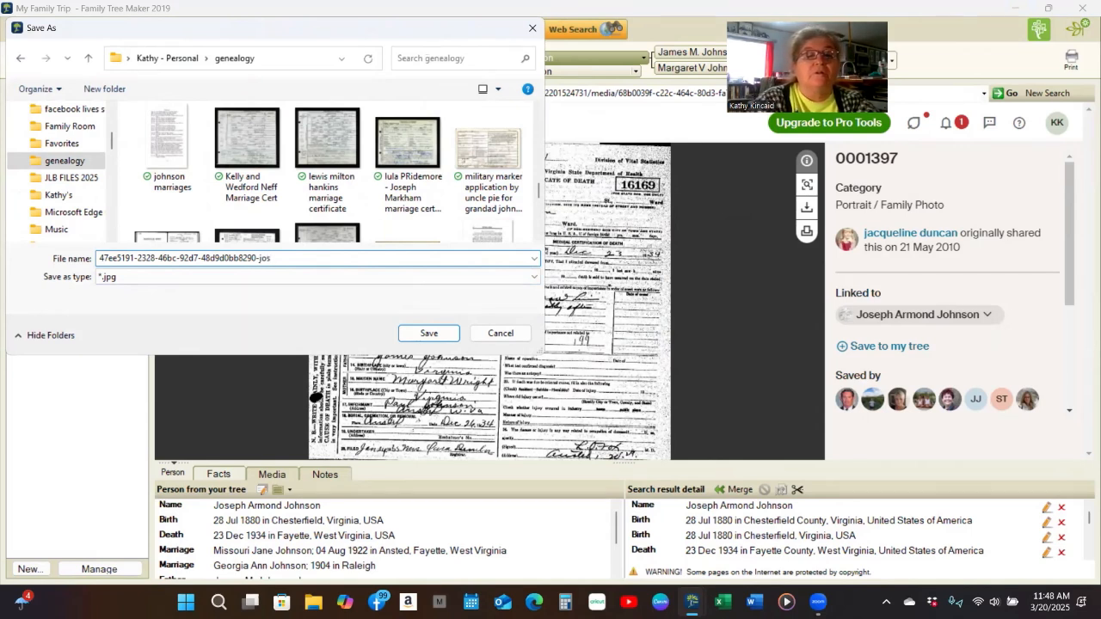
{"action": "key", "text": "BackSpace"}
{"action": "key", "text": "BackSpace"}
{"action": "key", "text": "BackSpace"}
{"action": "key", "text": "BackSpace"}
{"action": "key", "text": "BackSpace"}
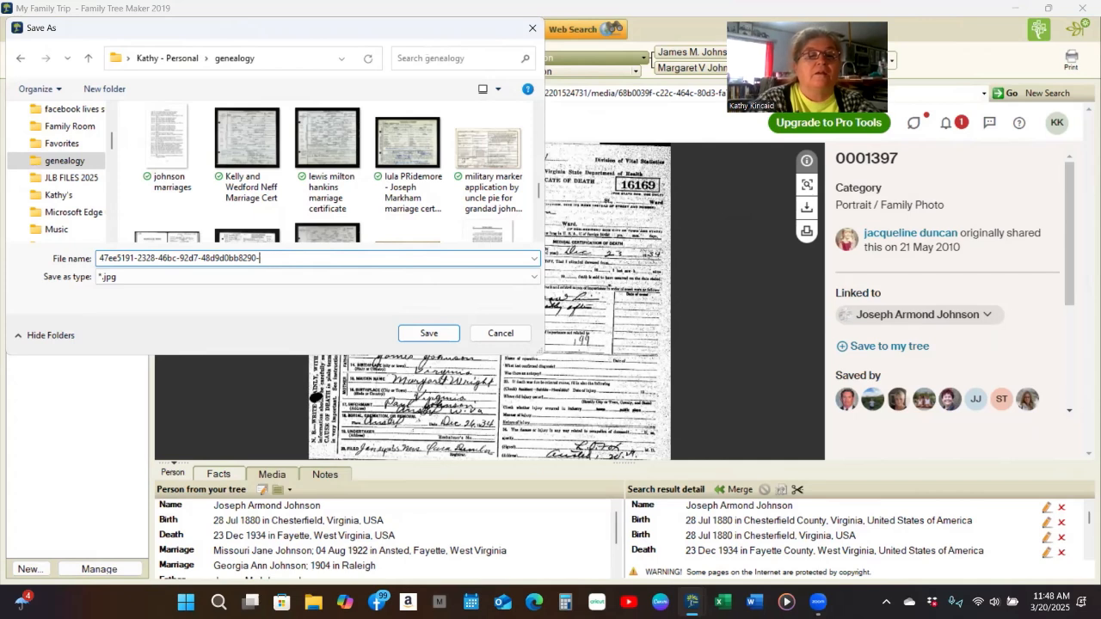
{"action": "type", "text": "JOS"}
{"action": "key", "text": "shift+Left"}
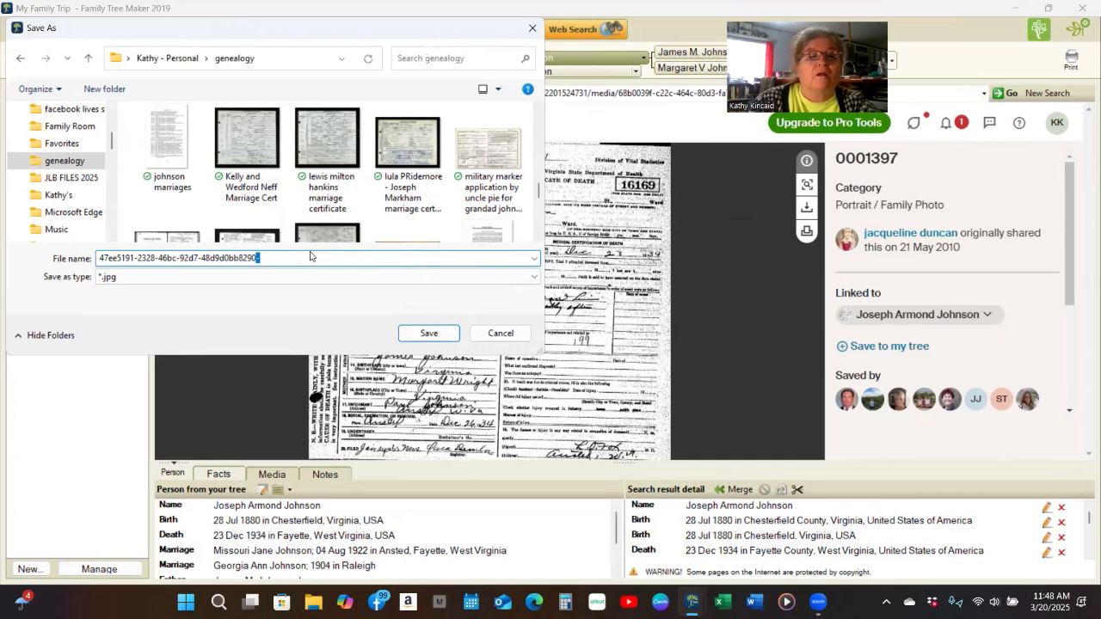
{"action": "left_click", "coordinate": [307, 257]}
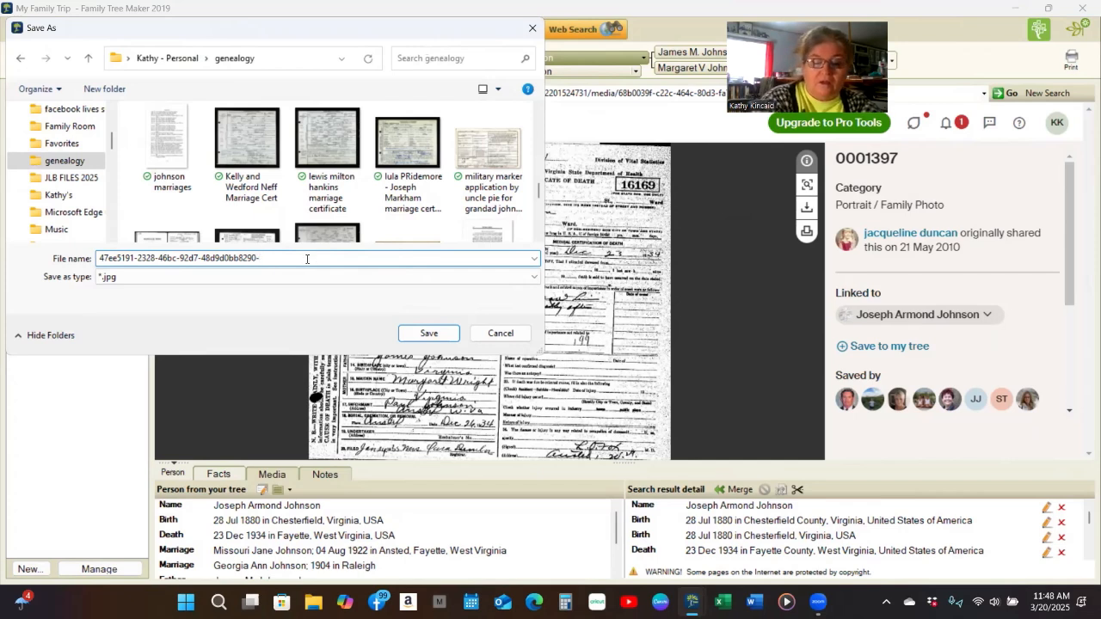
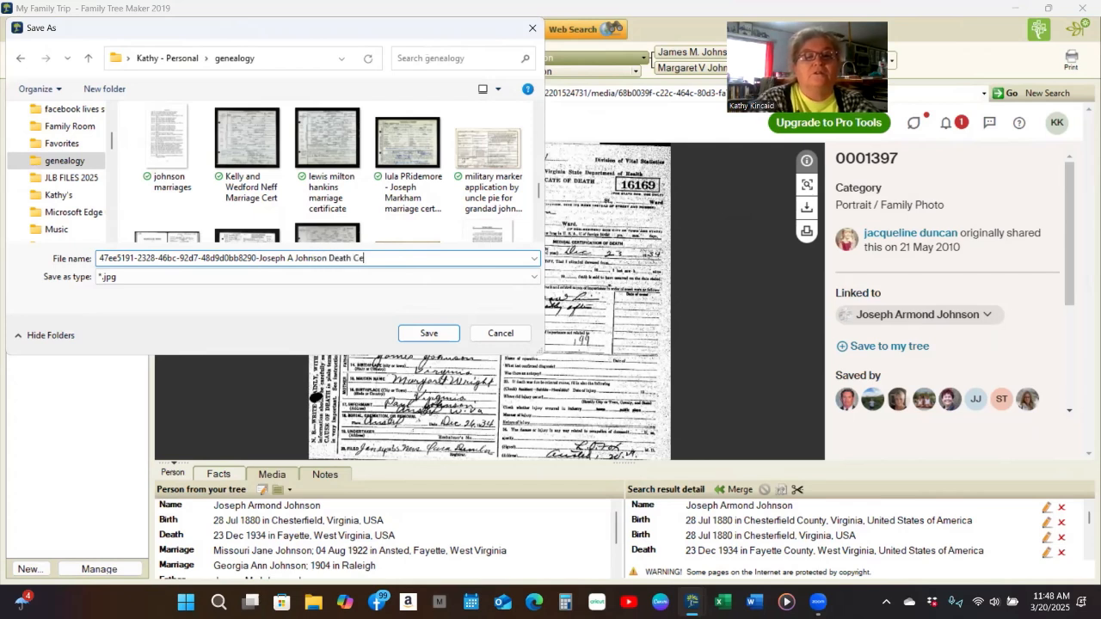
{"action": "type", "text": "rtificate"}
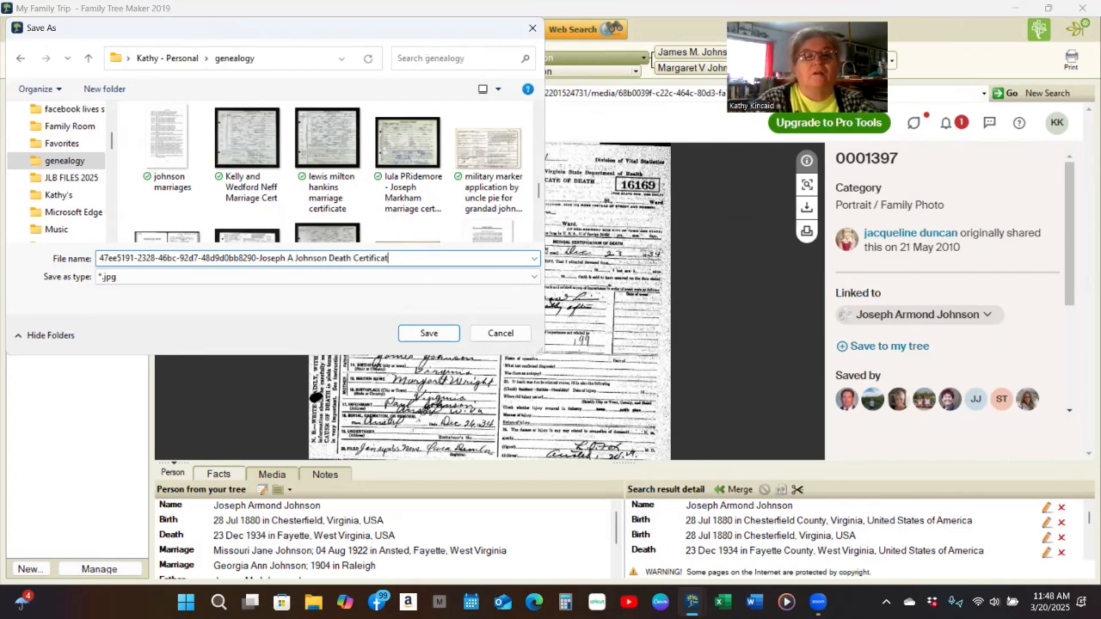
{"action": "left_click", "coordinate": [428, 333]}
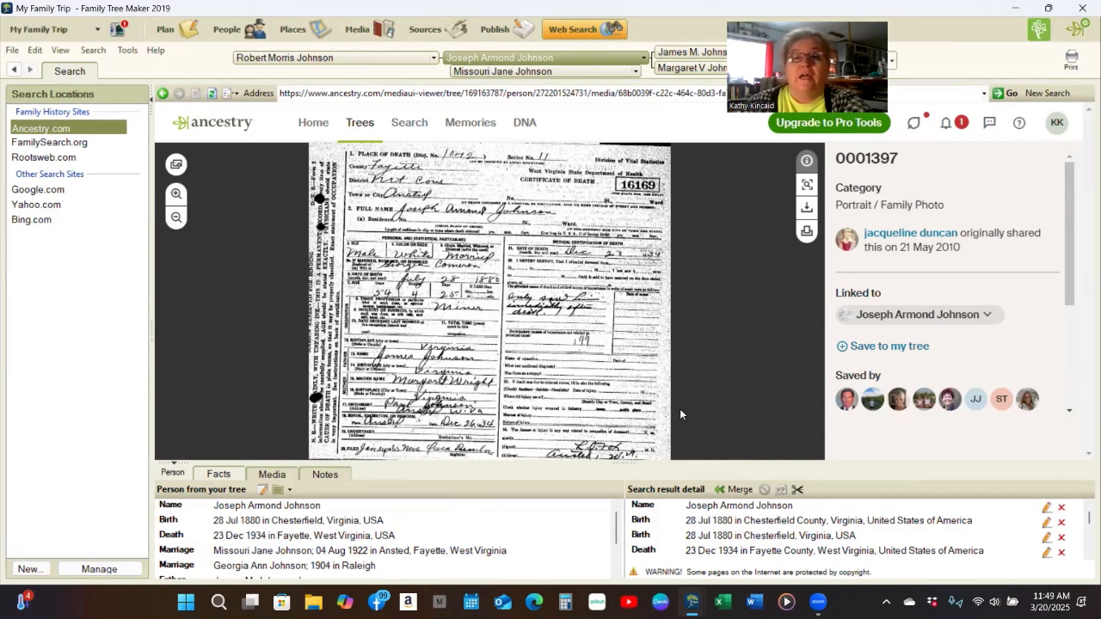
{"action": "left_click", "coordinate": [163, 94]}
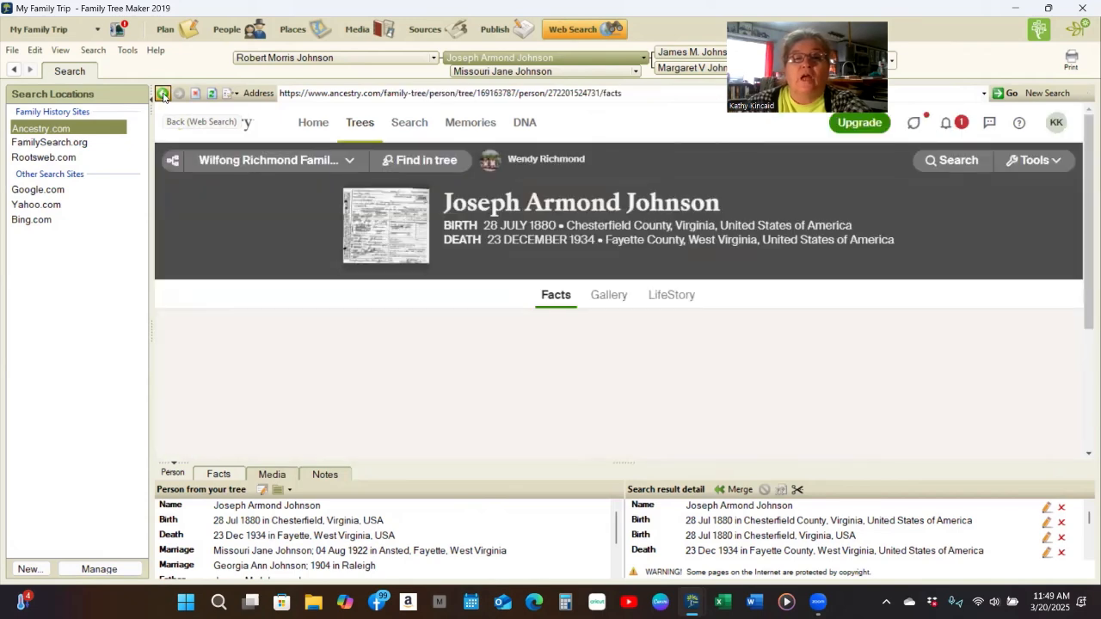
{"action": "left_click", "coordinate": [163, 94]}
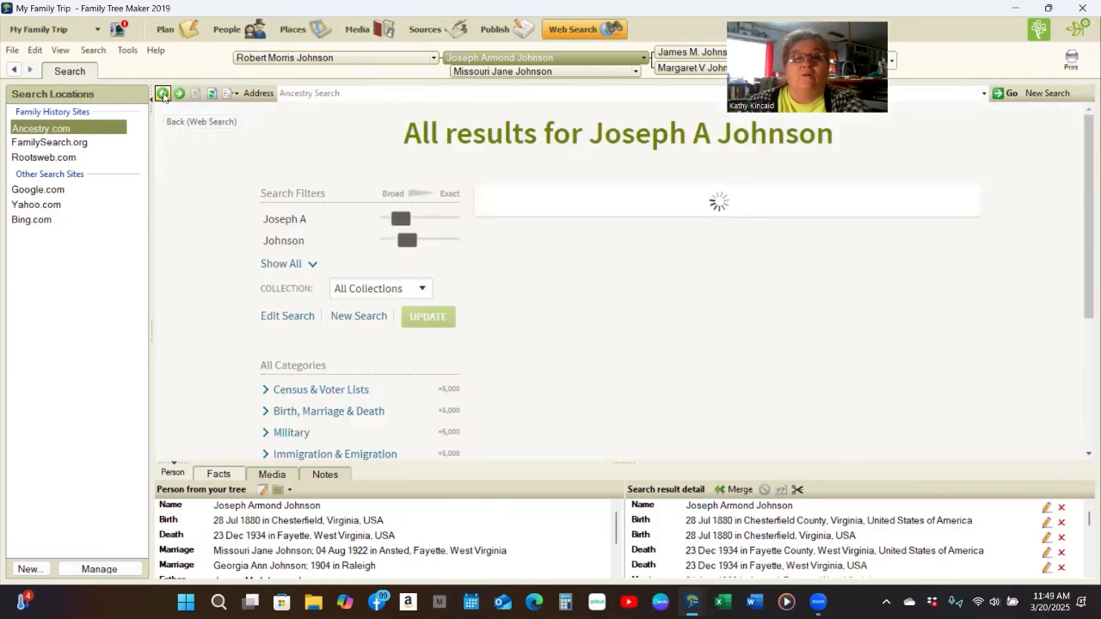
{"action": "scroll", "coordinate": [618, 225], "scroll_direction": "up", "scroll_amount": 3}
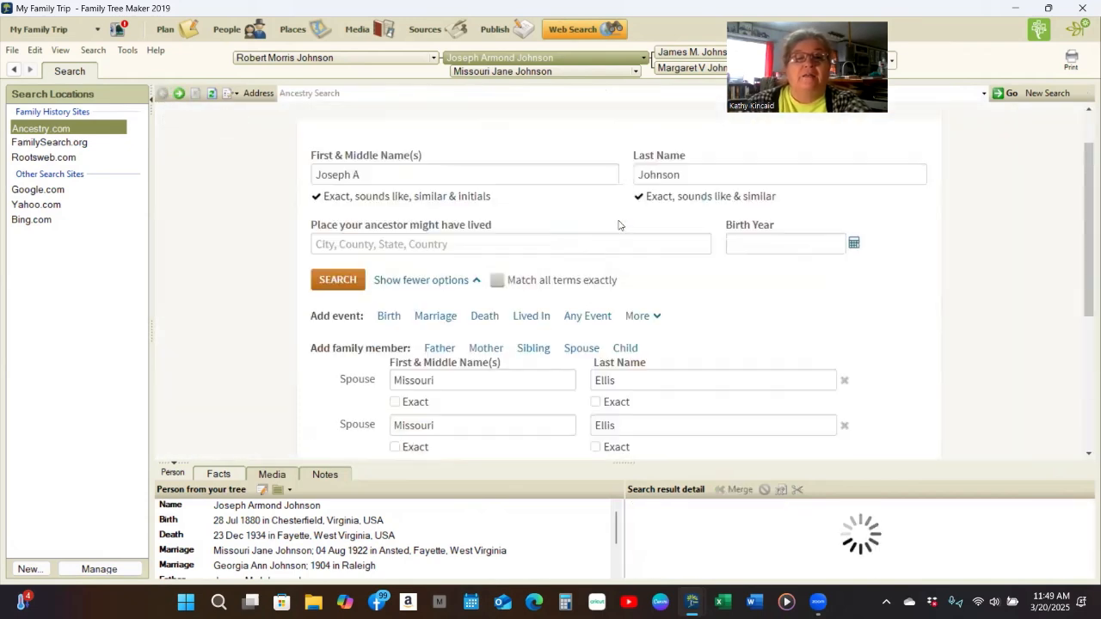
{"action": "scroll", "coordinate": [619, 225], "scroll_direction": "down", "scroll_amount": 2}
{"action": "scroll", "coordinate": [619, 224], "scroll_direction": "down", "scroll_amount": 1}
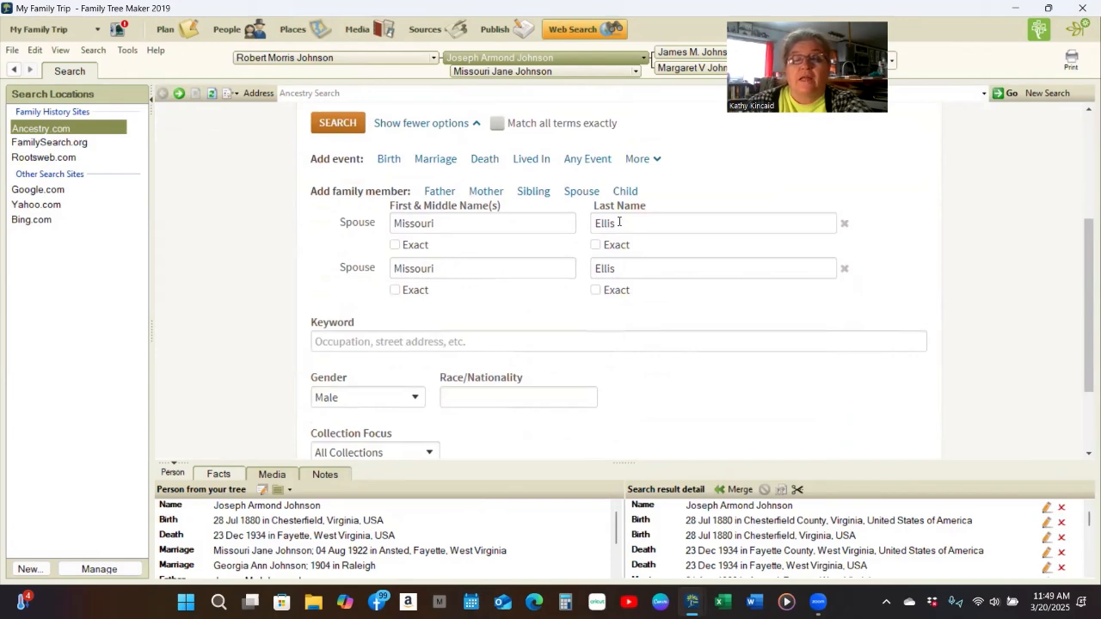
{"action": "scroll", "coordinate": [618, 226], "scroll_direction": "down", "scroll_amount": 1}
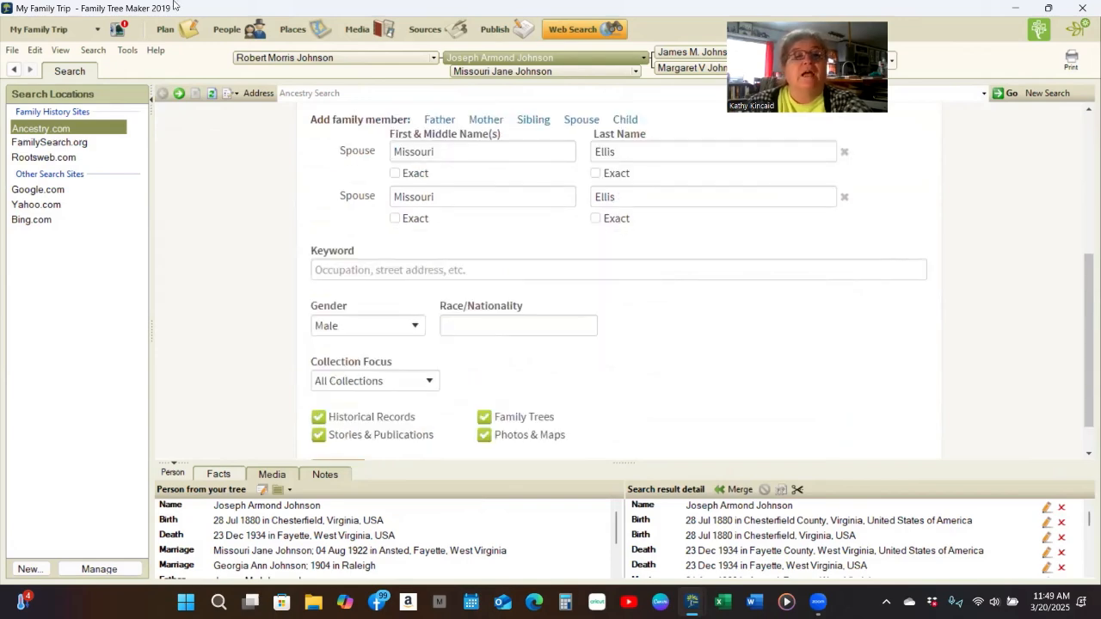
{"action": "left_click", "coordinate": [258, 32]}
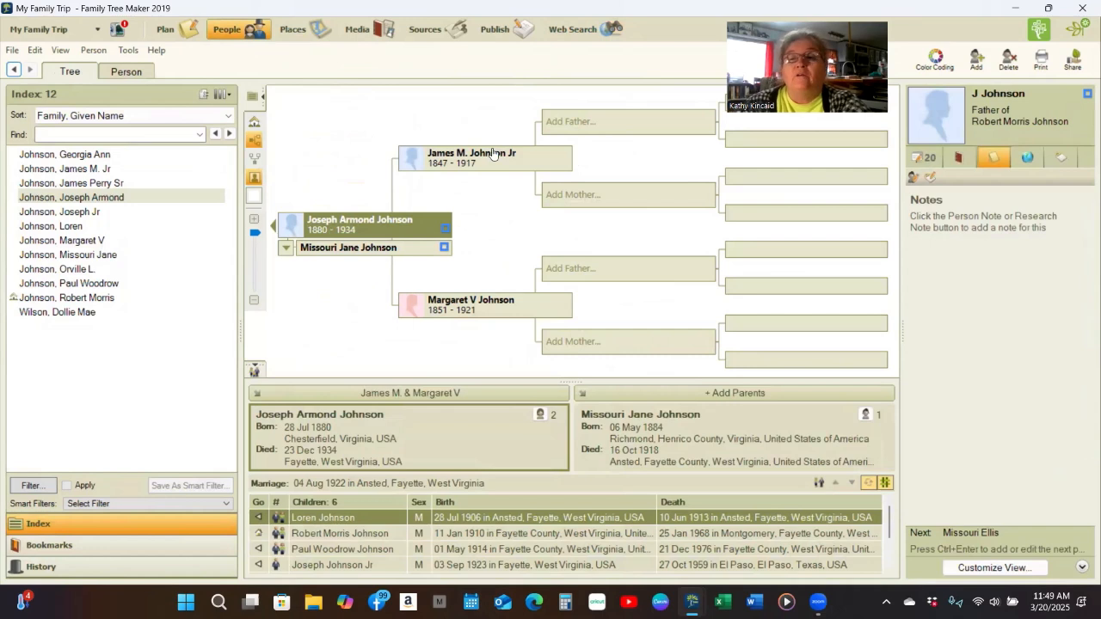
{"action": "left_click", "coordinate": [492, 160]}
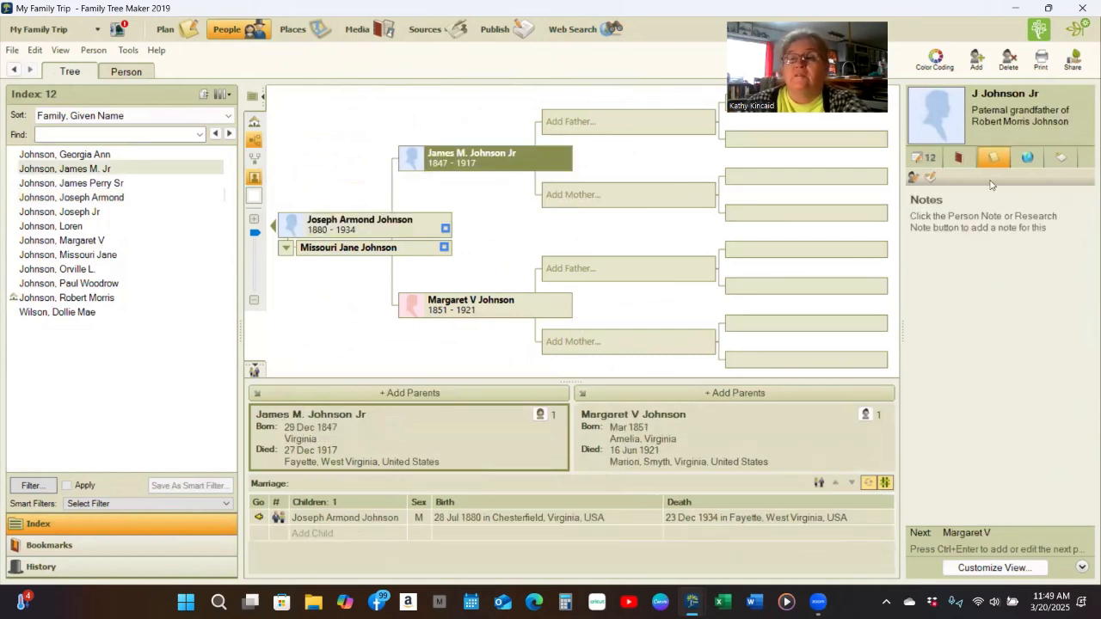
{"action": "left_click", "coordinate": [924, 164]}
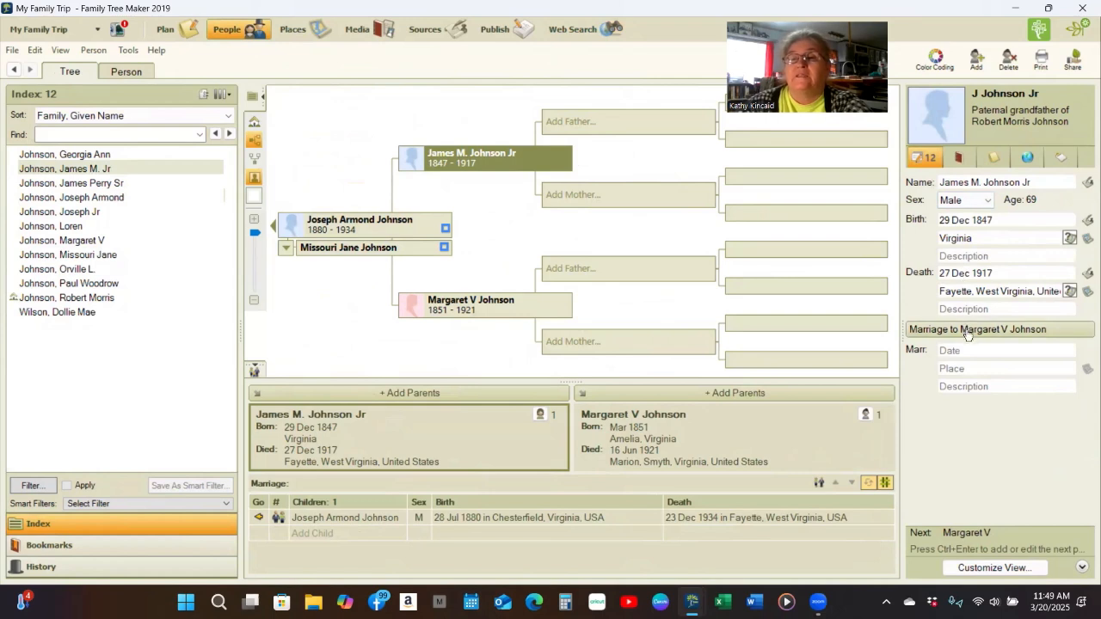
{"action": "left_click", "coordinate": [412, 229]}
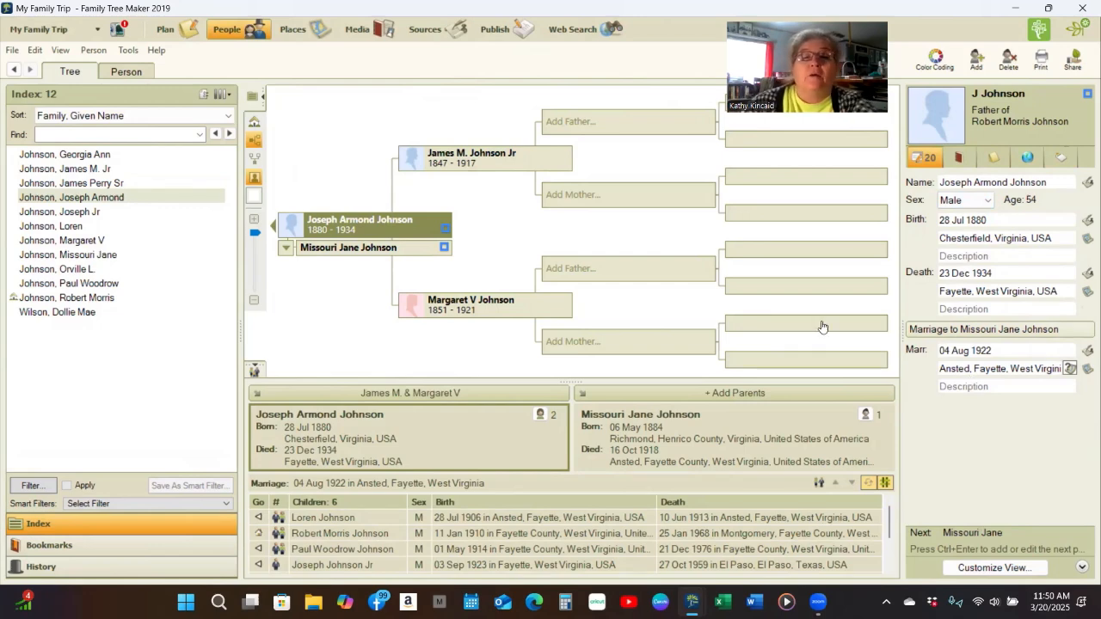
{"action": "left_click", "coordinate": [590, 33]}
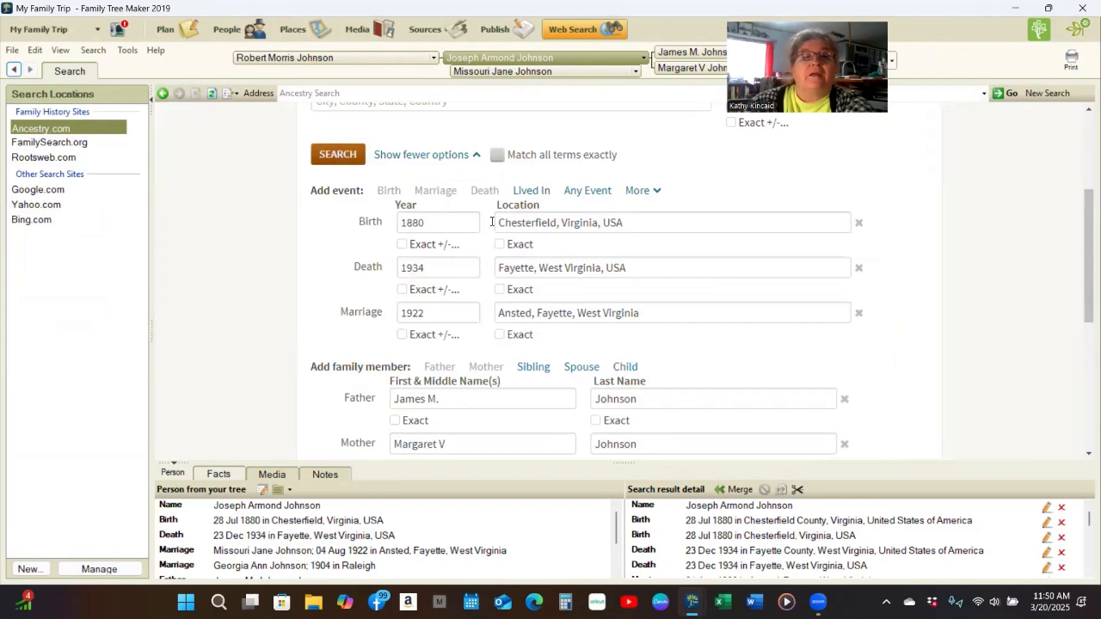
{"action": "scroll", "coordinate": [505, 223], "scroll_direction": "up", "scroll_amount": 3}
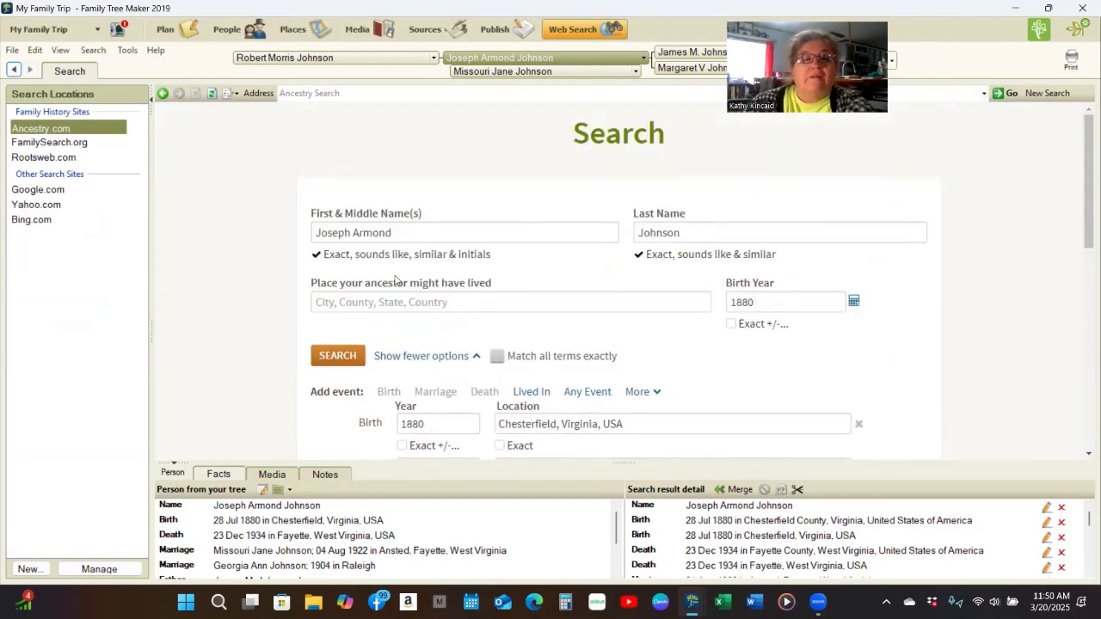
{"action": "left_click", "coordinate": [343, 356]}
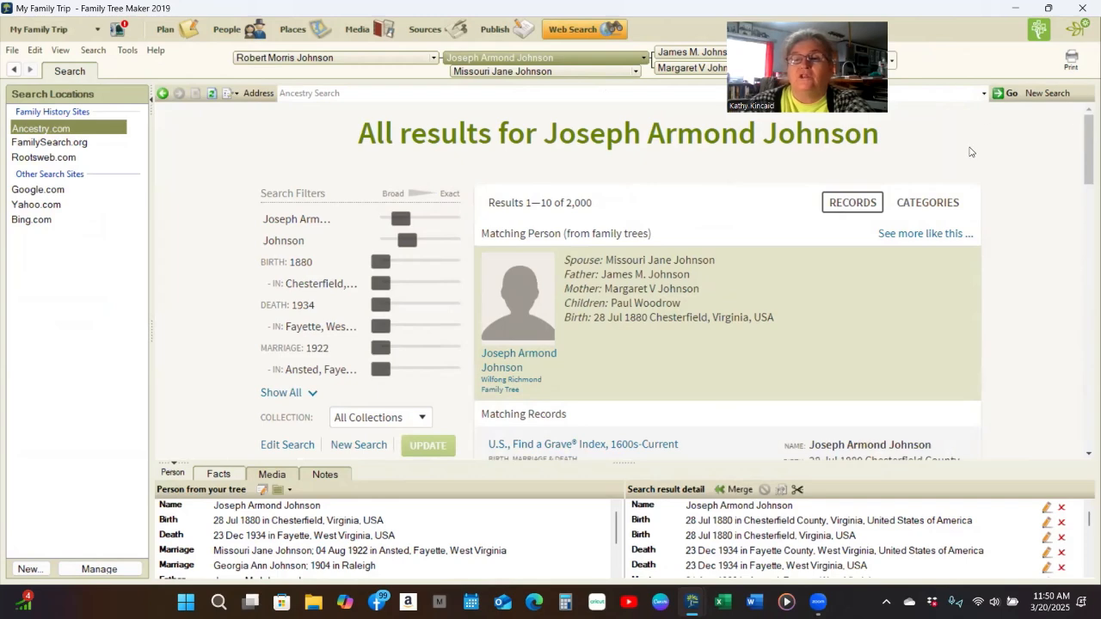
{"action": "scroll", "coordinate": [1020, 229], "scroll_direction": "down", "scroll_amount": 5}
{"action": "scroll", "coordinate": [1020, 227], "scroll_direction": "down", "scroll_amount": 2}
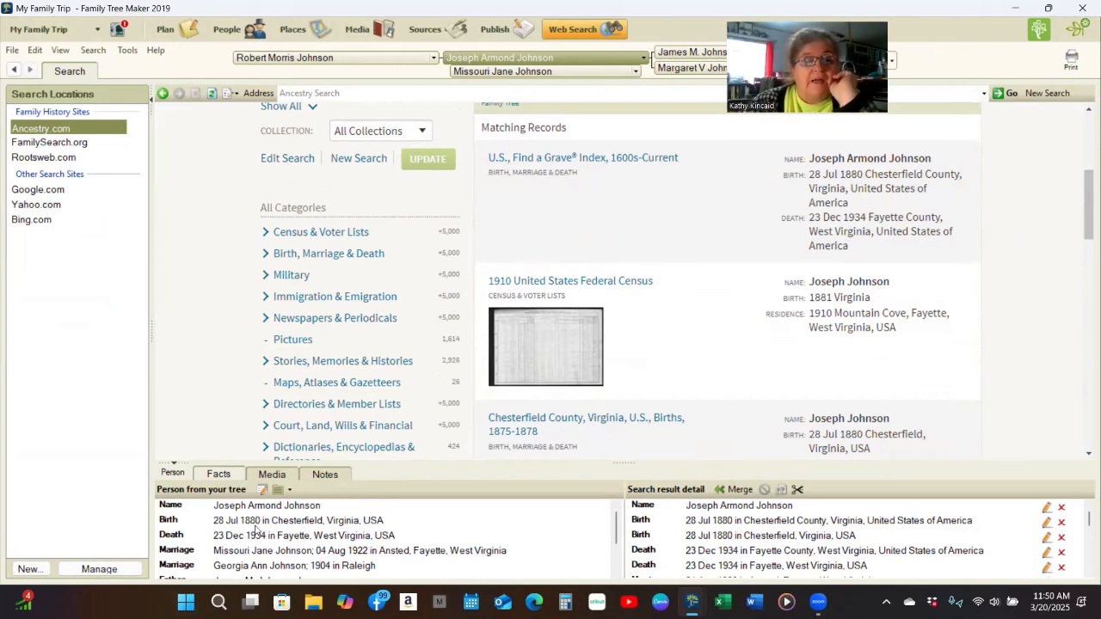
{"action": "scroll", "coordinate": [1012, 274], "scroll_direction": "down", "scroll_amount": 1}
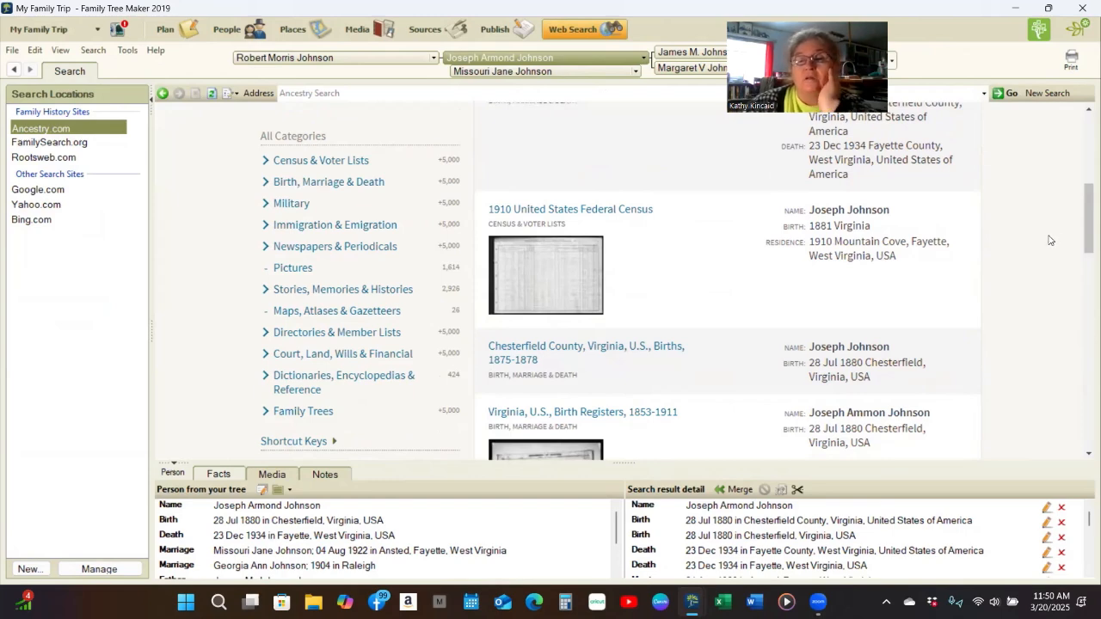
{"action": "scroll", "coordinate": [1049, 240], "scroll_direction": "down", "scroll_amount": 1}
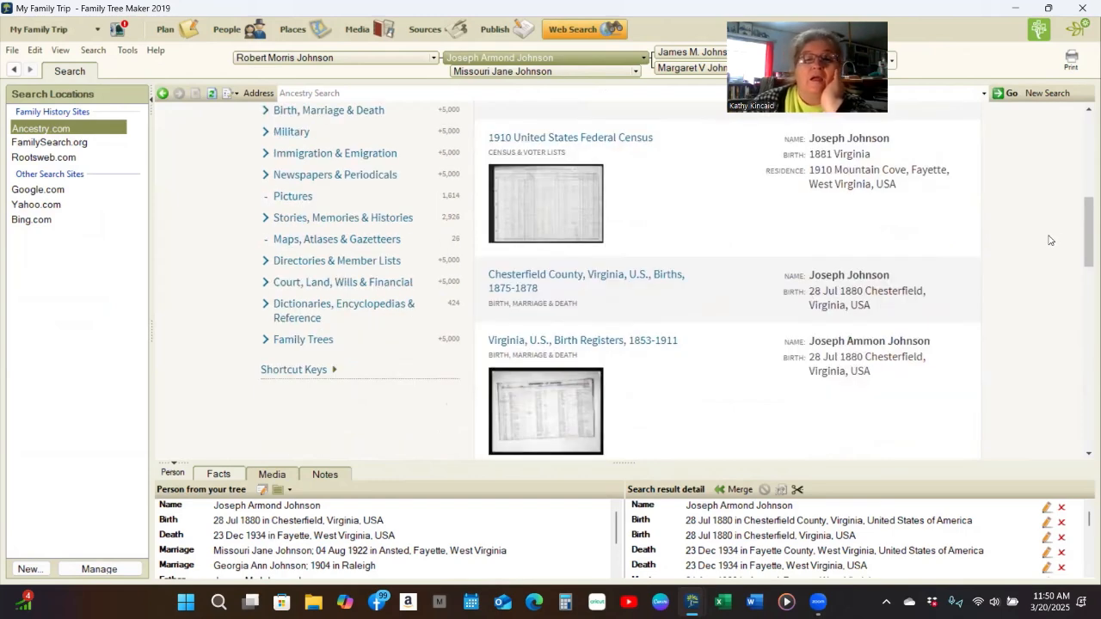
{"action": "scroll", "coordinate": [1049, 240], "scroll_direction": "down", "scroll_amount": 1}
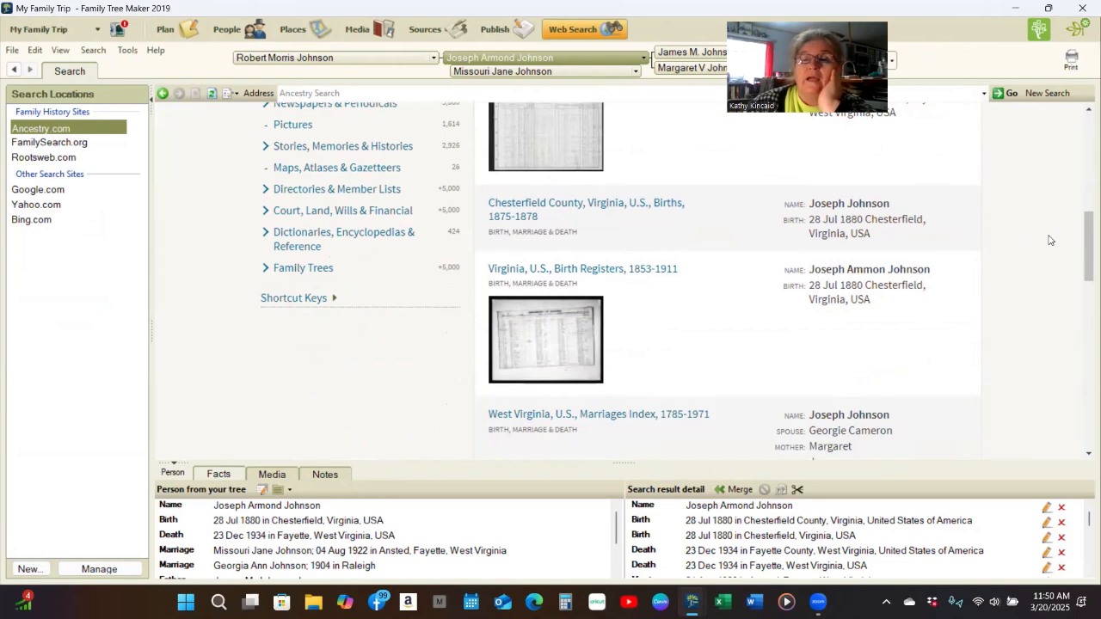
{"action": "scroll", "coordinate": [919, 200], "scroll_direction": "down", "scroll_amount": 1}
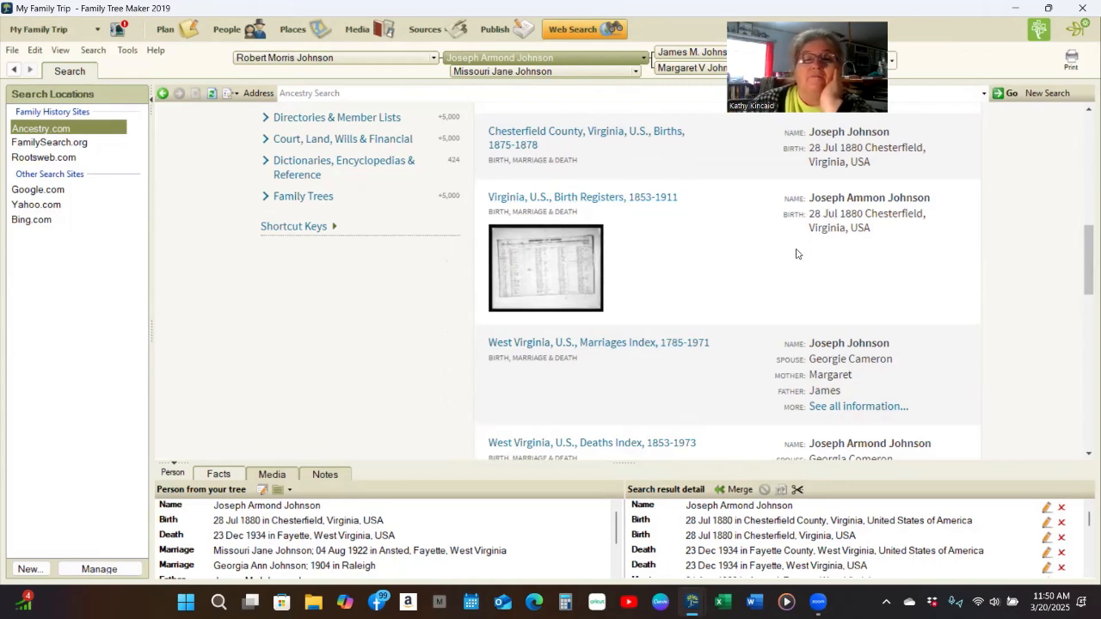
- Open the Virginia Birth Registers, 1853-1911 record image and pass the browser verification check
{"action": "left_click", "coordinate": [539, 265]}
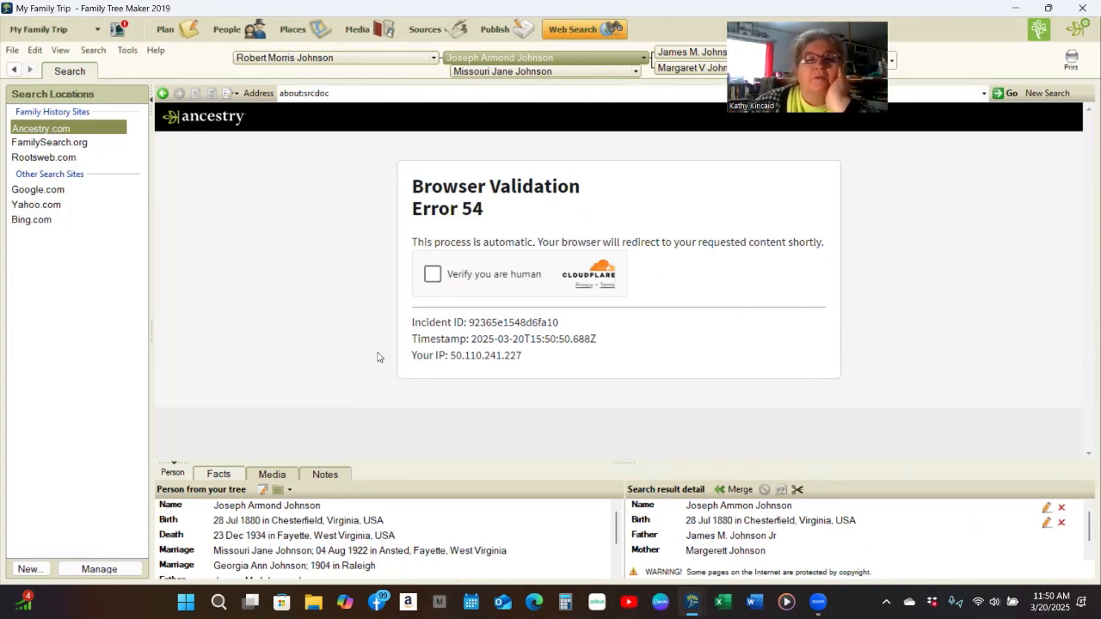
{"action": "left_click", "coordinate": [432, 289]}
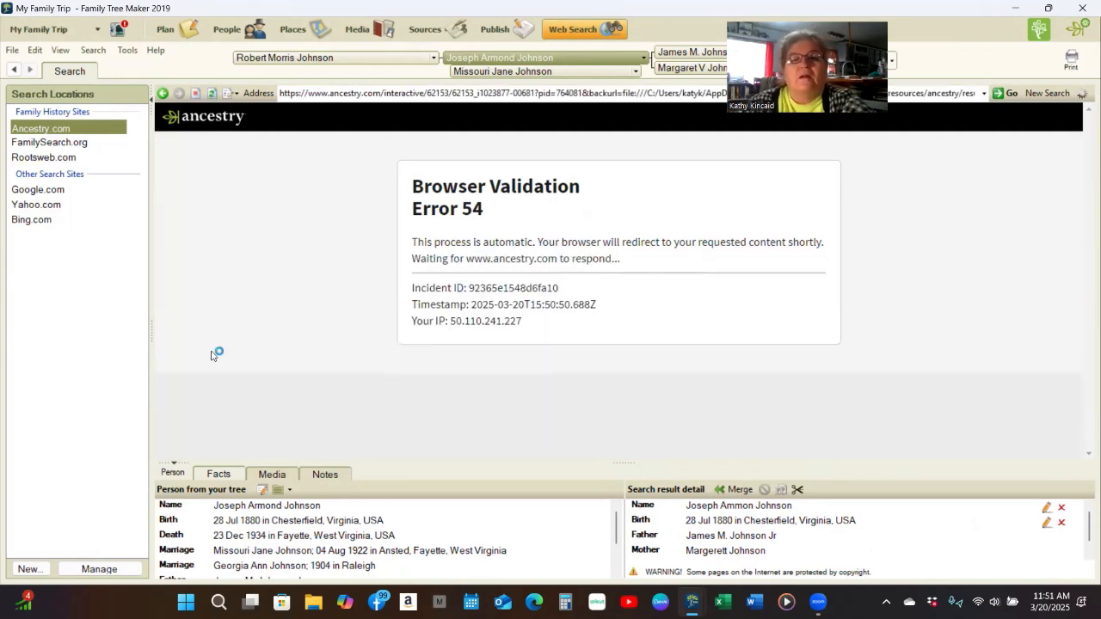
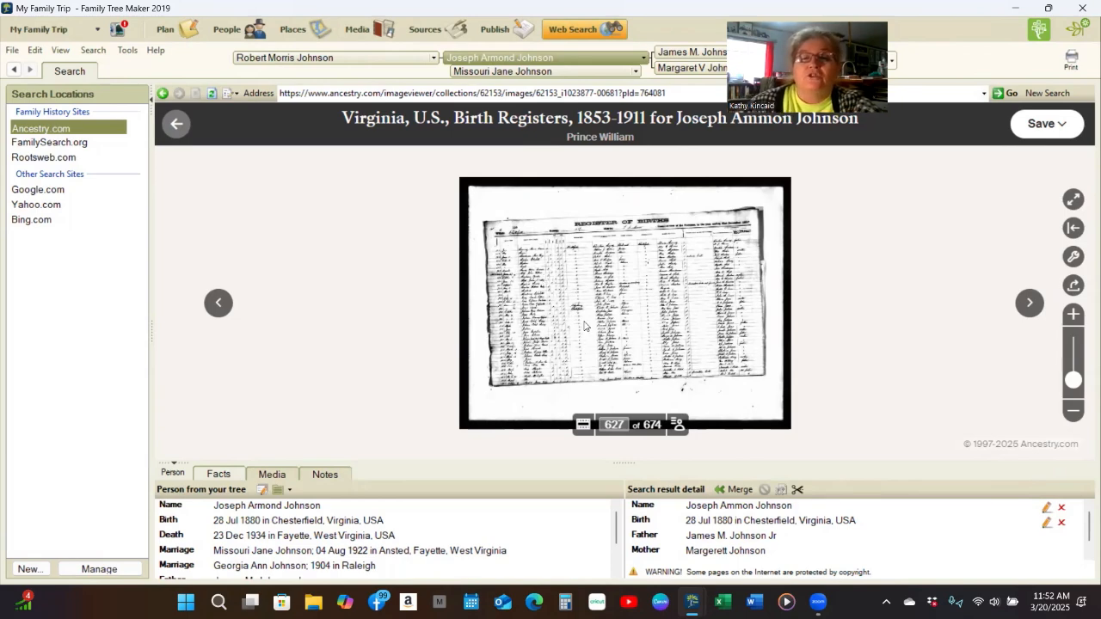
{"action": "scroll", "coordinate": [585, 327], "scroll_direction": "up", "scroll_amount": 1}
{"action": "scroll", "coordinate": [584, 325], "scroll_direction": "up", "scroll_amount": 3}
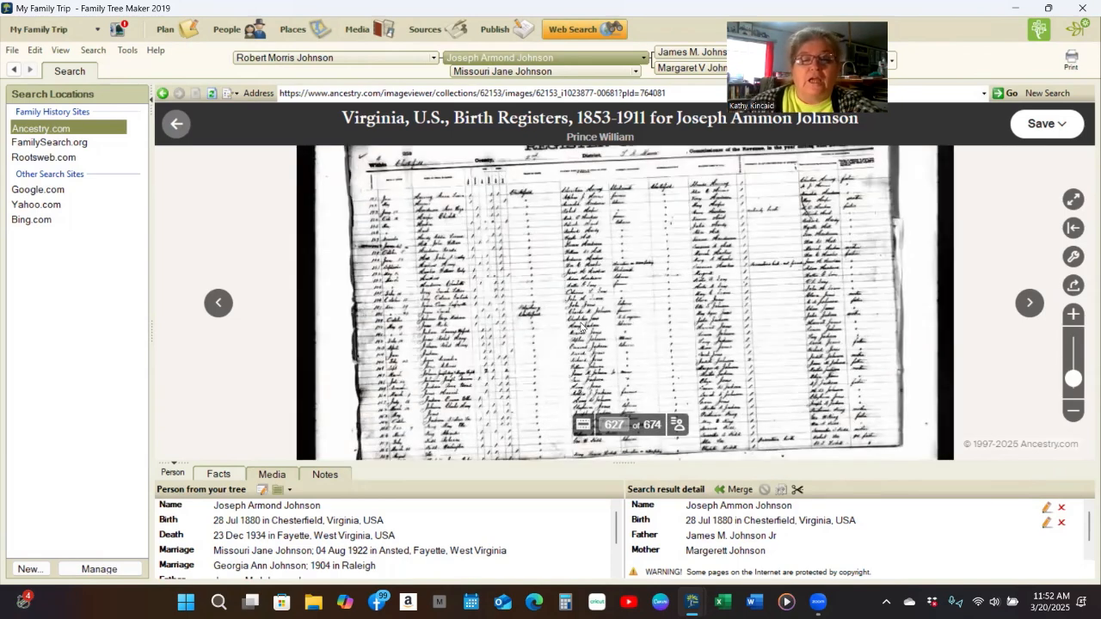
{"action": "scroll", "coordinate": [581, 326], "scroll_direction": "up", "scroll_amount": 1}
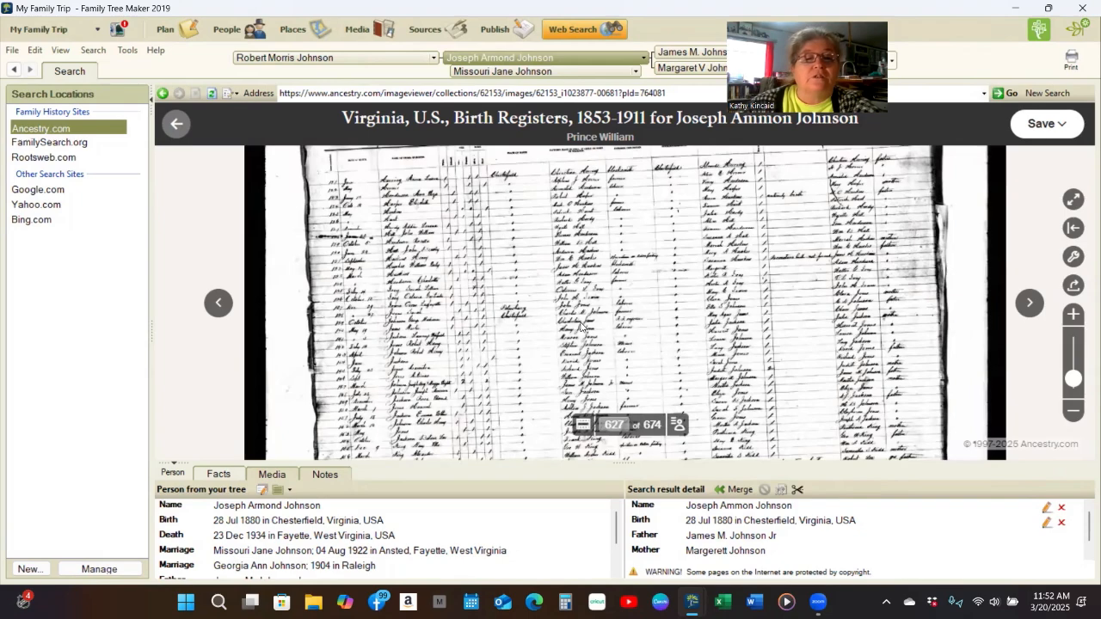
{"action": "scroll", "coordinate": [581, 327], "scroll_direction": "up", "scroll_amount": 1}
{"action": "scroll", "coordinate": [581, 327], "scroll_direction": "up", "scroll_amount": 1}
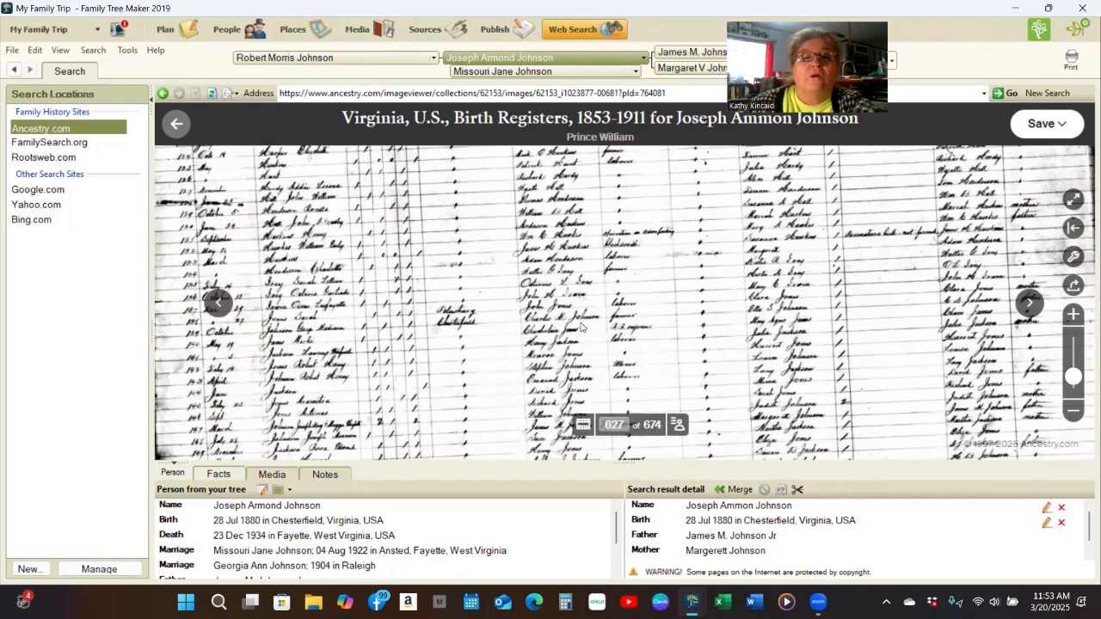
{"action": "scroll", "coordinate": [519, 314], "scroll_direction": "up", "scroll_amount": 1}
{"action": "scroll", "coordinate": [675, 363], "scroll_direction": "up", "scroll_amount": 1}
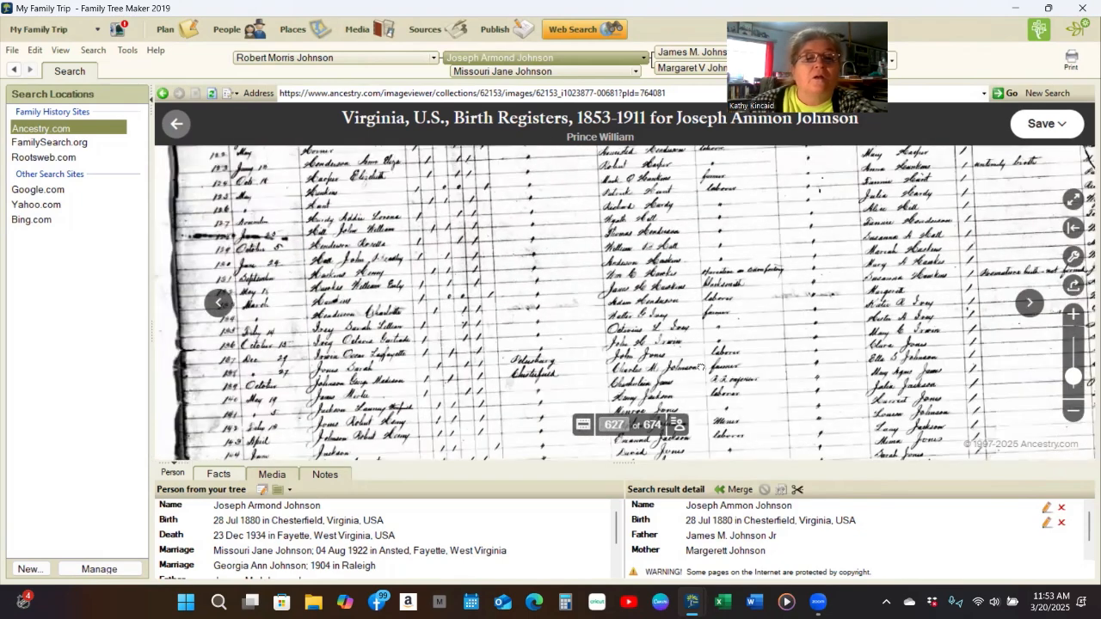
{"action": "scroll", "coordinate": [611, 315], "scroll_direction": "up", "scroll_amount": 1}
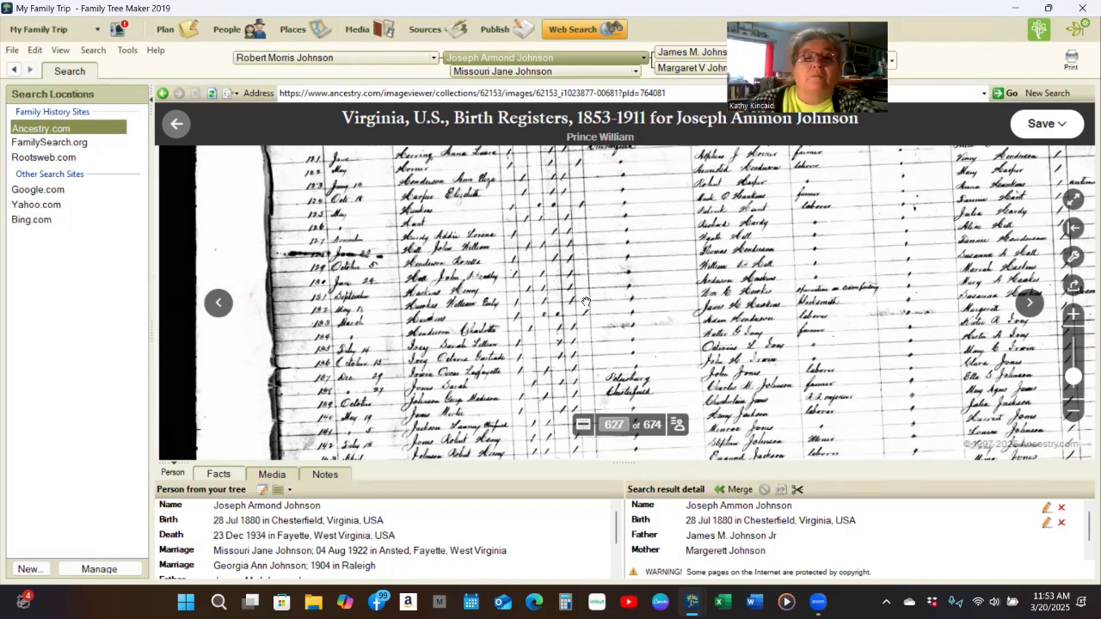
{"action": "scroll", "coordinate": [575, 293], "scroll_direction": "up", "scroll_amount": 1}
{"action": "scroll", "coordinate": [578, 310], "scroll_direction": "up", "scroll_amount": 1}
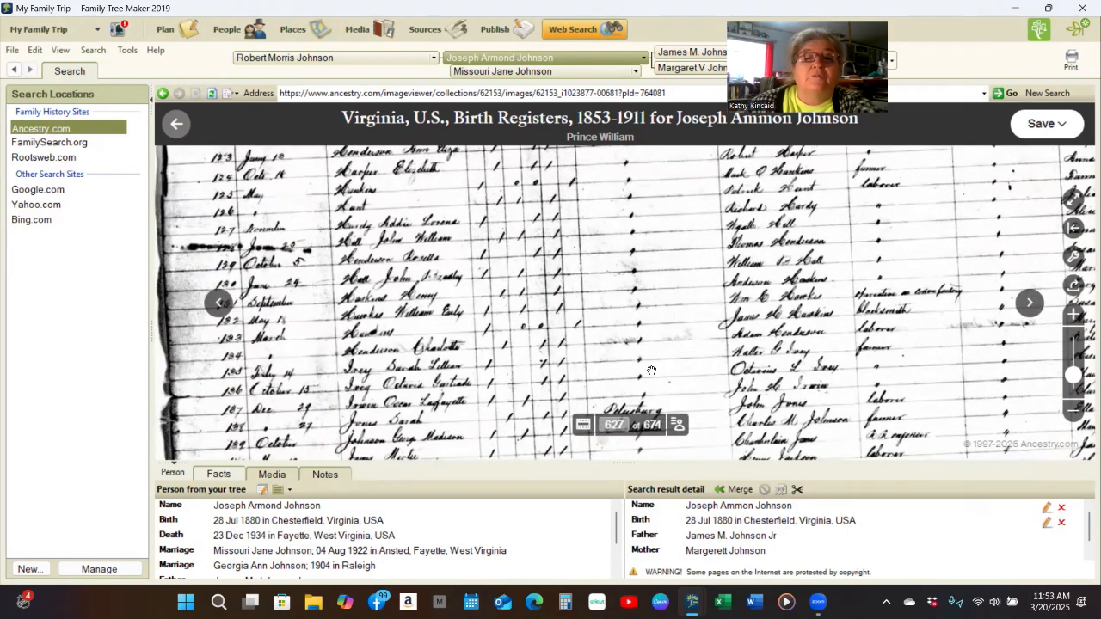
{"action": "scroll", "coordinate": [652, 368], "scroll_direction": "up", "scroll_amount": 1}
{"action": "left_click_drag", "start_coordinate": [637, 401], "coordinate": [555, 405]}
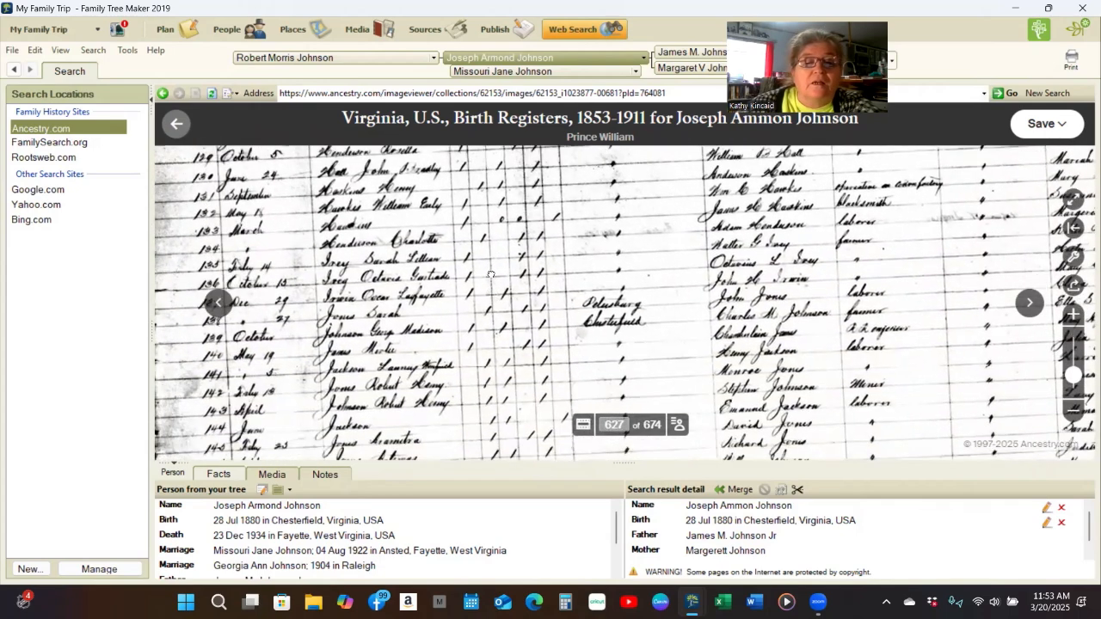
{"action": "left_click_drag", "start_coordinate": [511, 415], "coordinate": [510, 365]}
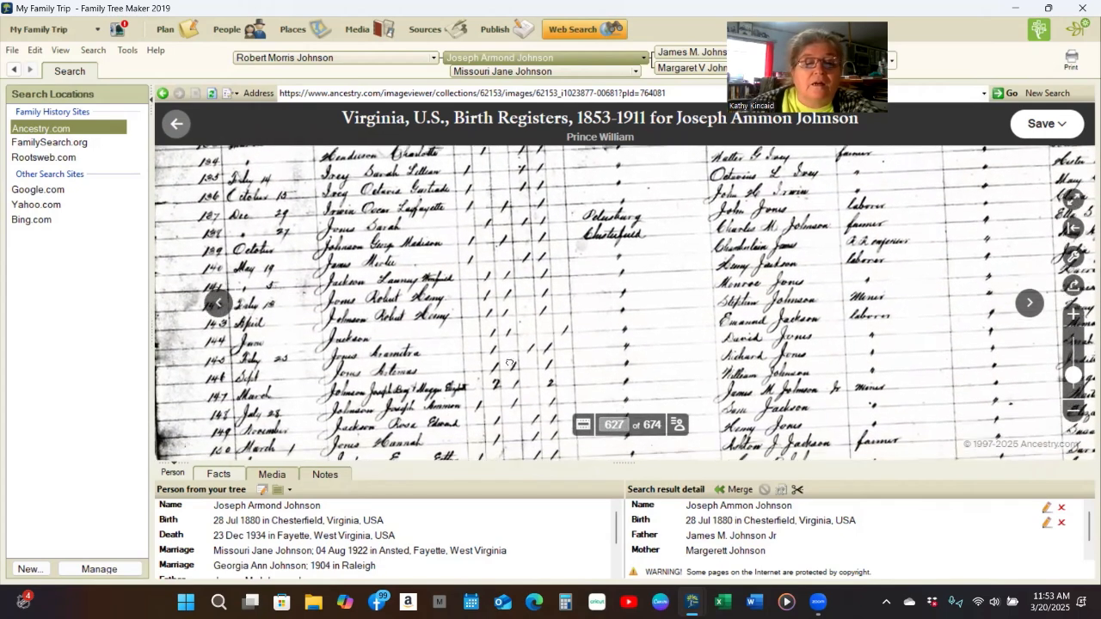
{"action": "left_click_drag", "start_coordinate": [527, 323], "coordinate": [535, 309]}
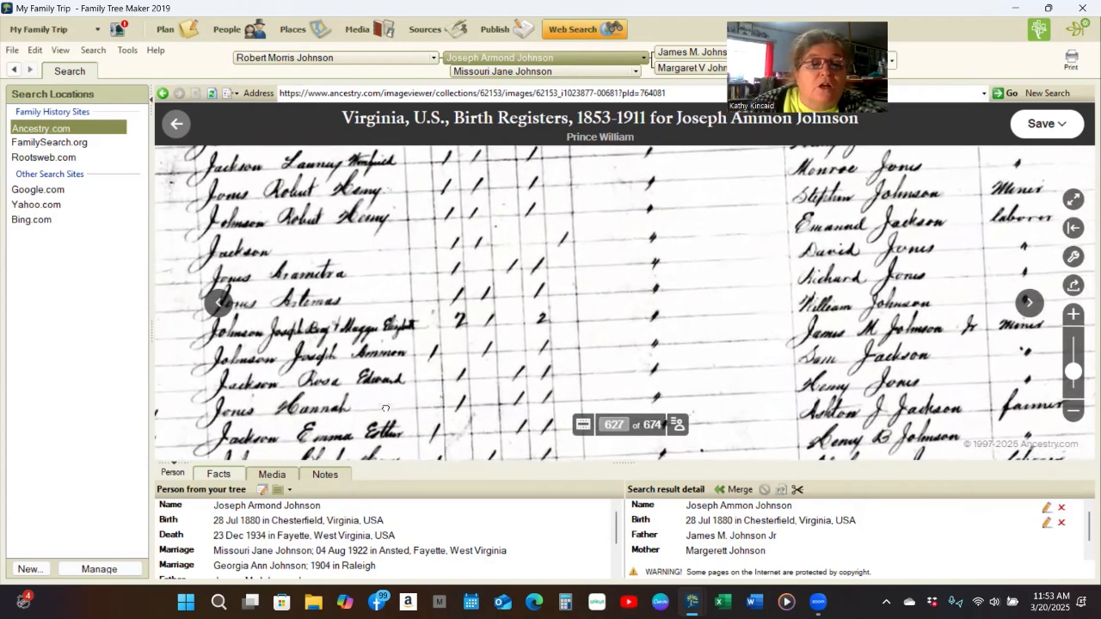
{"action": "left_click_drag", "start_coordinate": [400, 396], "coordinate": [427, 338]}
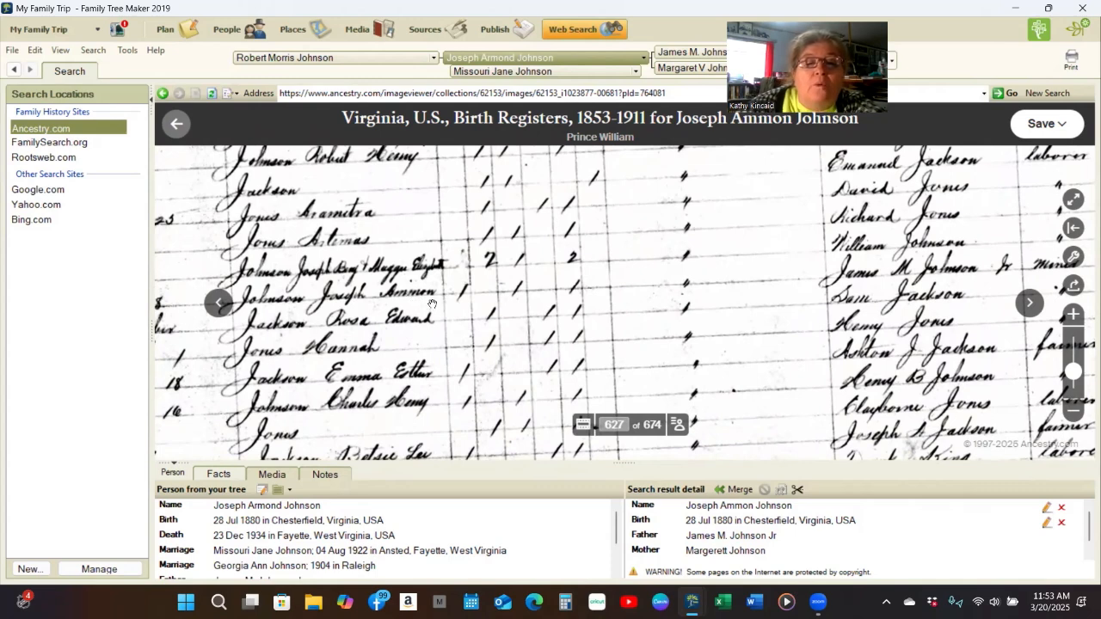
{"action": "left_click_drag", "start_coordinate": [425, 338], "coordinate": [421, 335]}
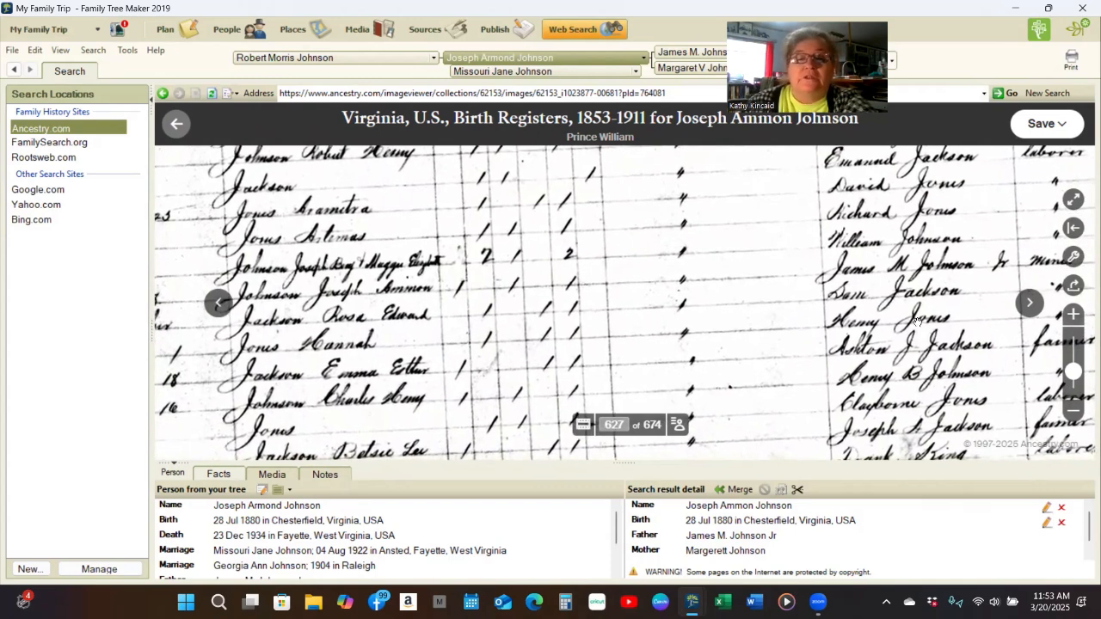
{"action": "left_click_drag", "start_coordinate": [873, 323], "coordinate": [613, 359]}
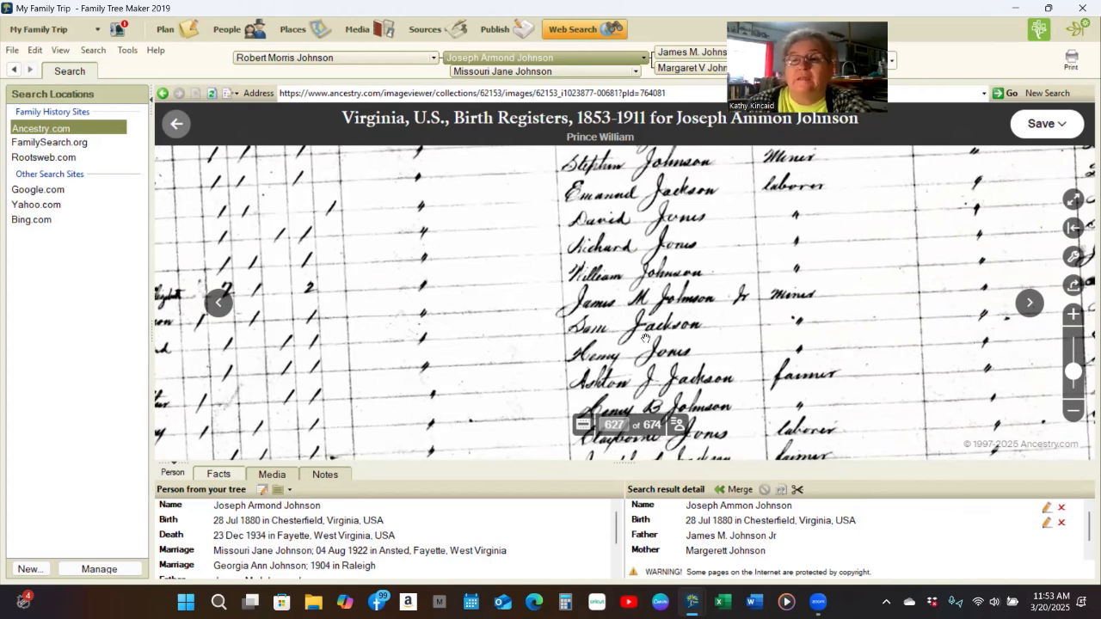
{"action": "scroll", "coordinate": [611, 336], "scroll_direction": "down", "scroll_amount": 2}
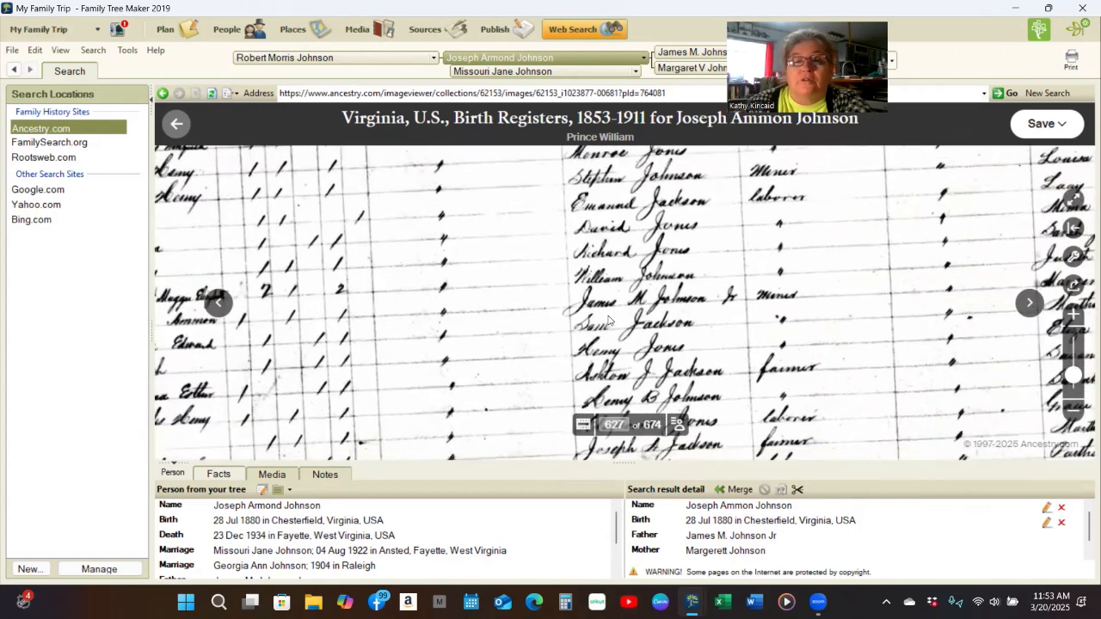
{"action": "scroll", "coordinate": [609, 320], "scroll_direction": "down", "scroll_amount": 2}
{"action": "scroll", "coordinate": [796, 237], "scroll_direction": "down", "scroll_amount": 2}
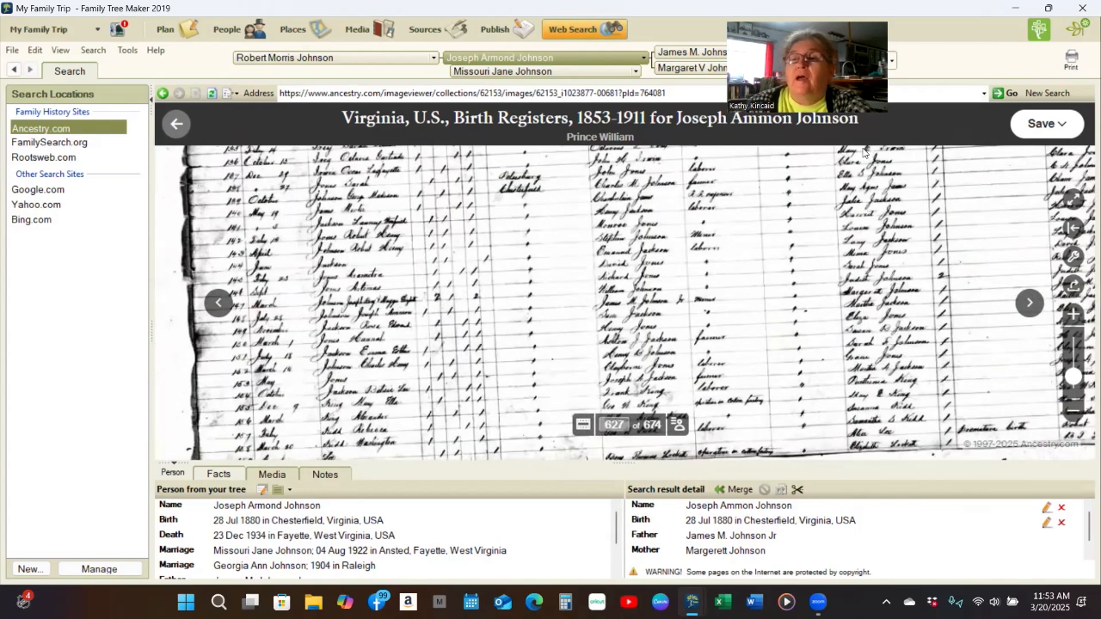
{"action": "scroll", "coordinate": [864, 153], "scroll_direction": "down", "scroll_amount": 2}
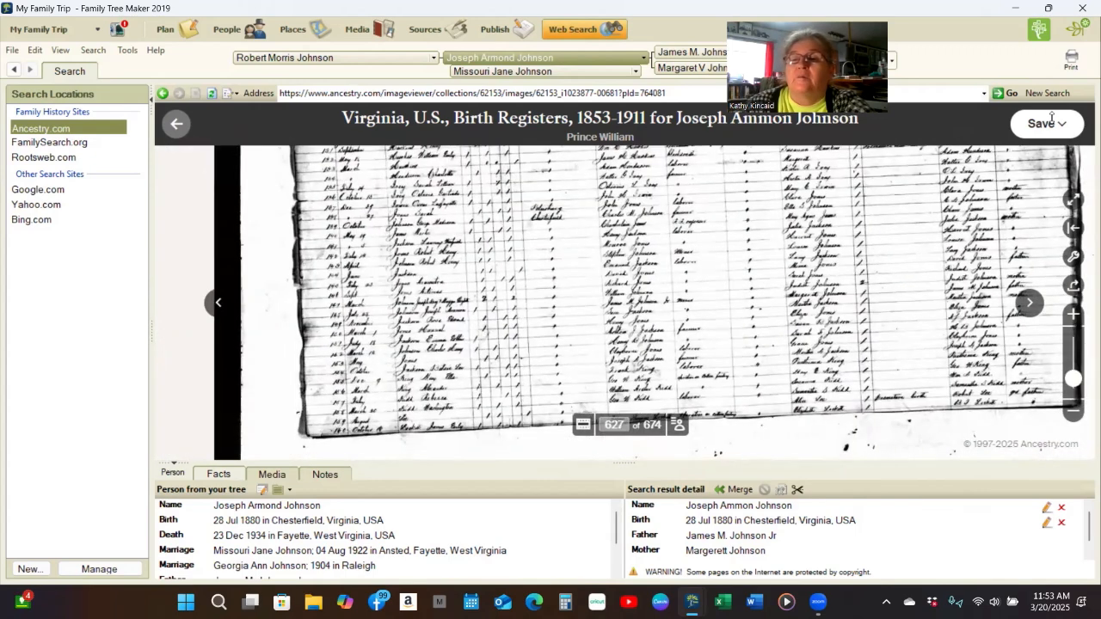
{"action": "left_click", "coordinate": [1049, 122]}
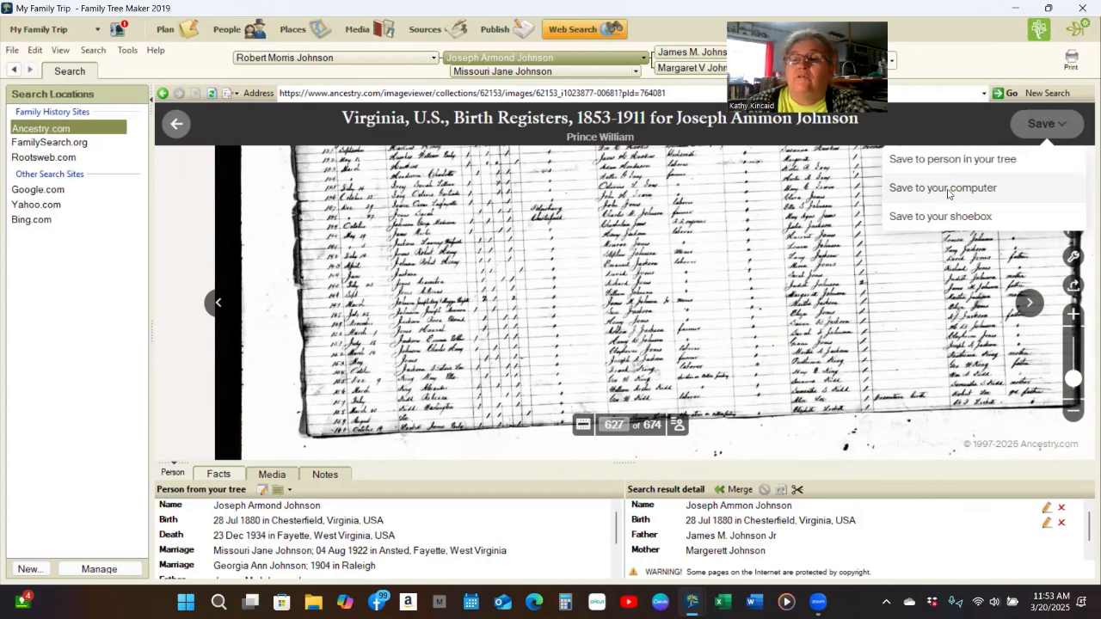
{"action": "left_click", "coordinate": [947, 193]}
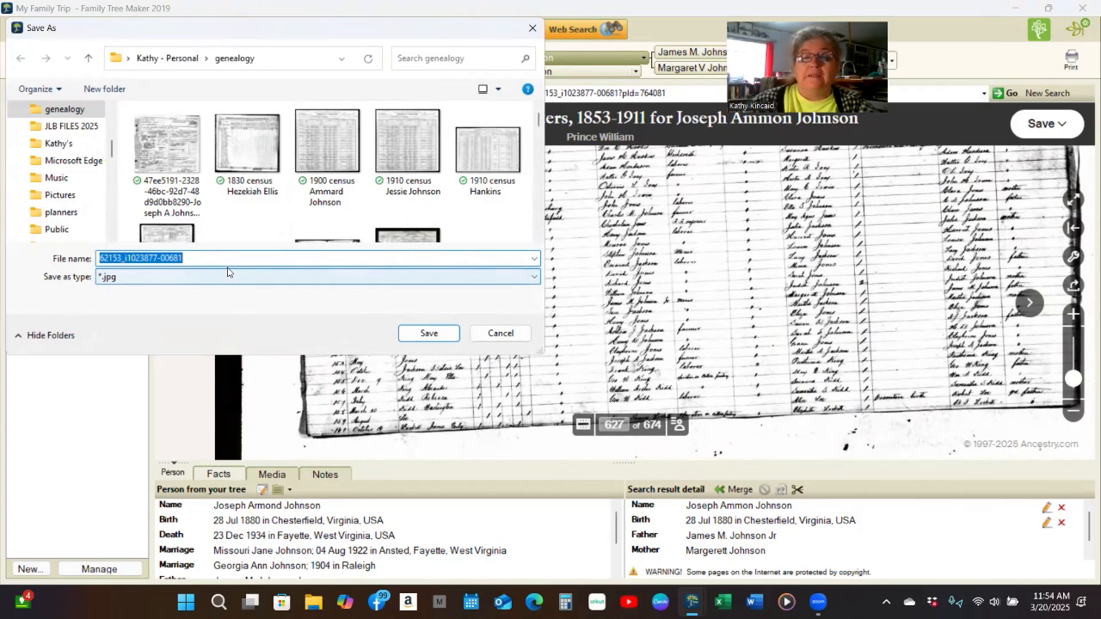
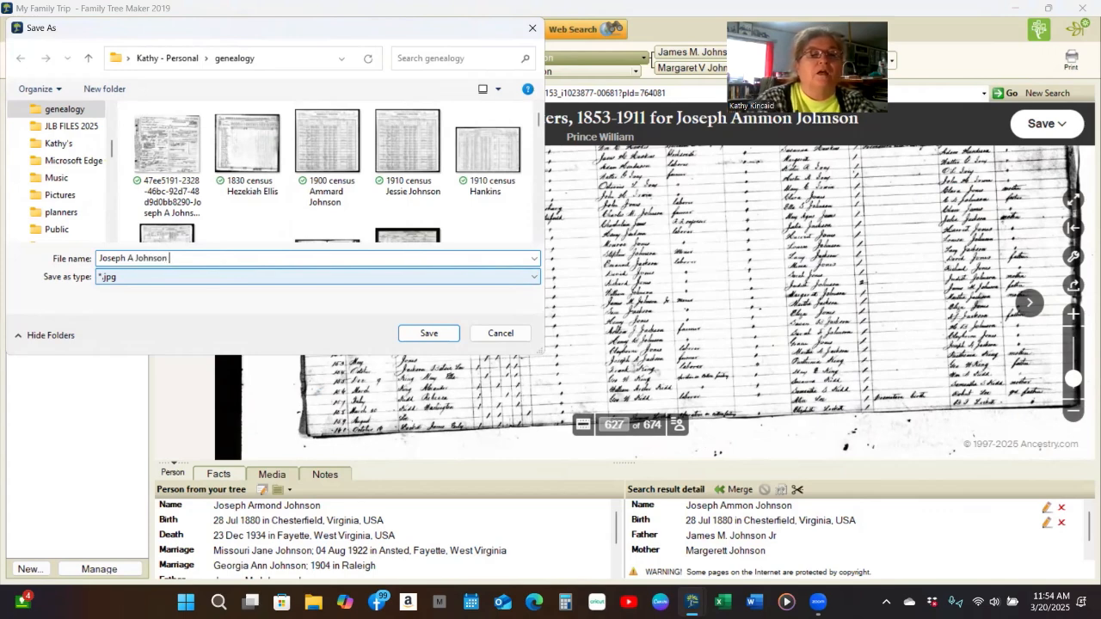
{"action": "type", "text": "Birth"}
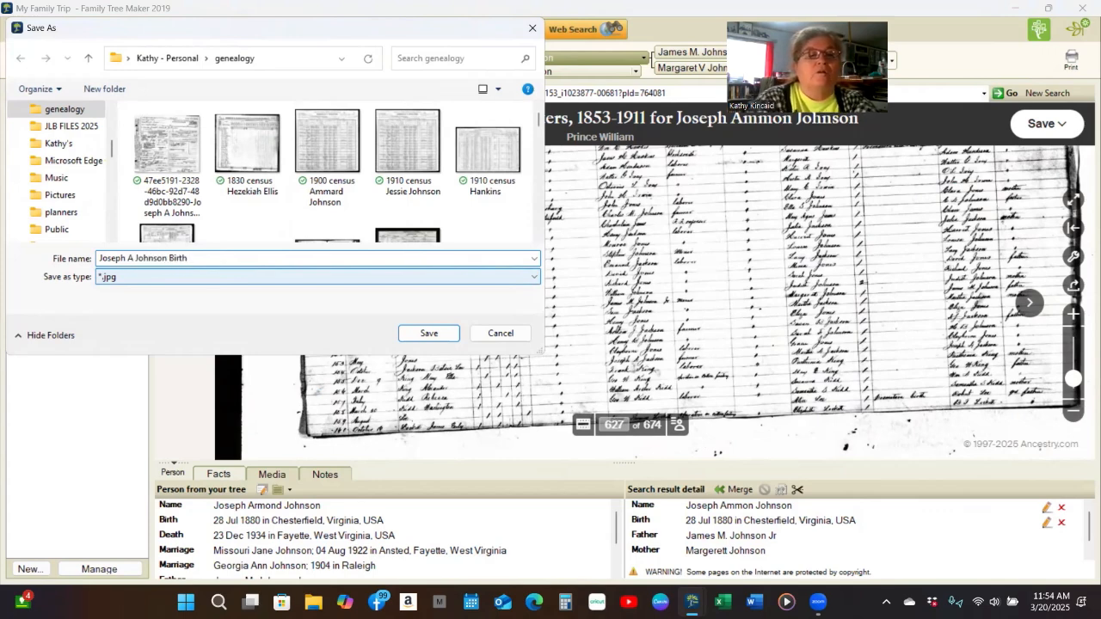
{"action": "type", "text": " Record"}
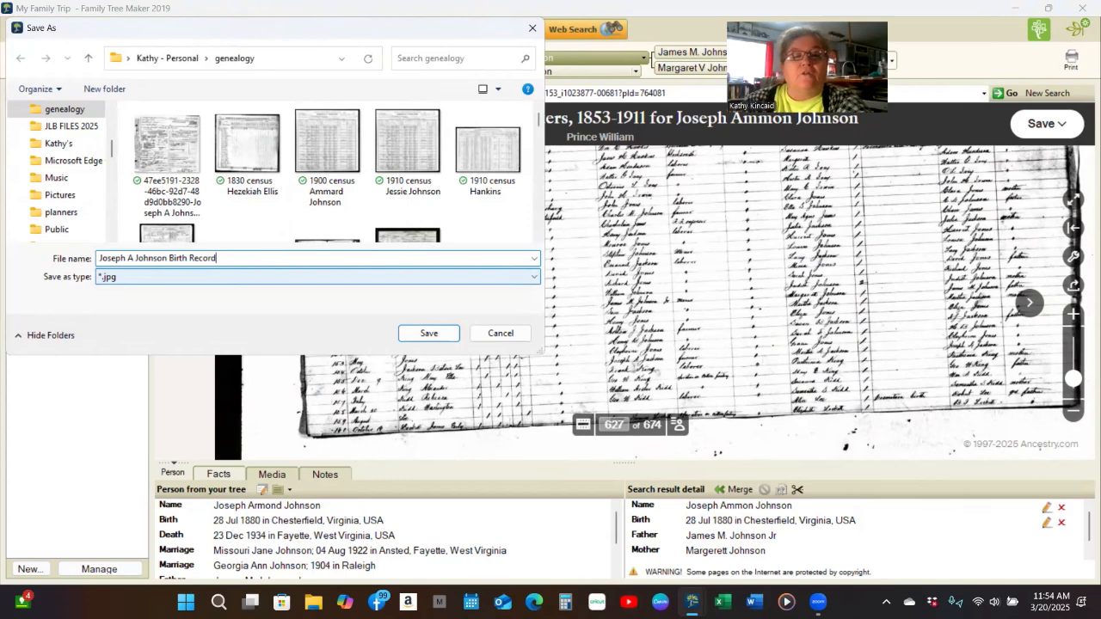
{"action": "left_click", "coordinate": [435, 336]}
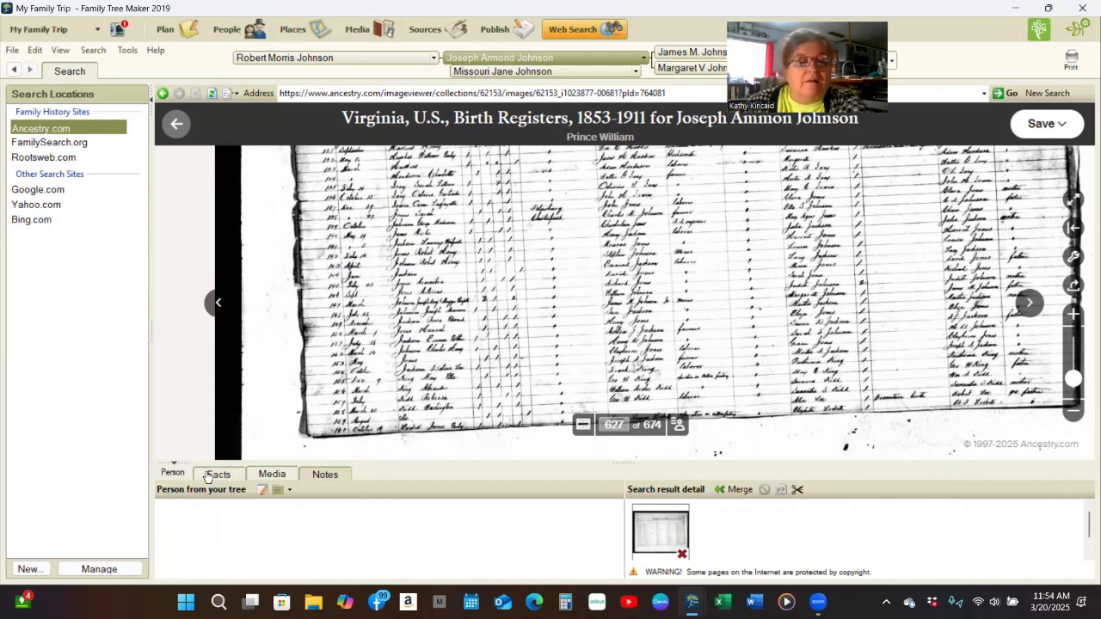
{"action": "left_click", "coordinate": [745, 489]}
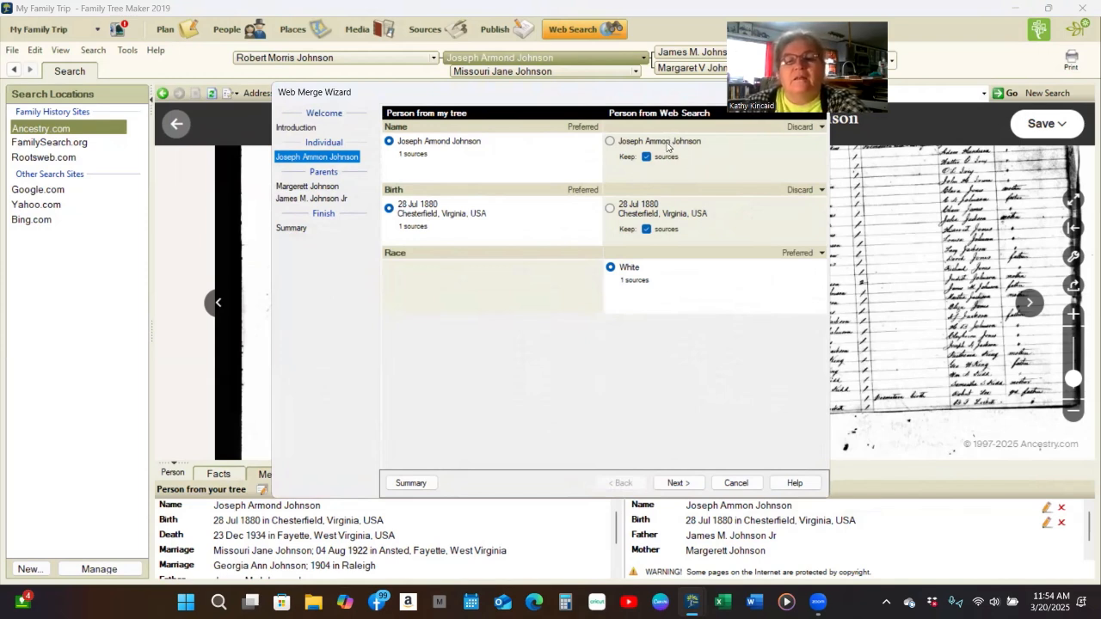
{"action": "left_click", "coordinate": [678, 482]}
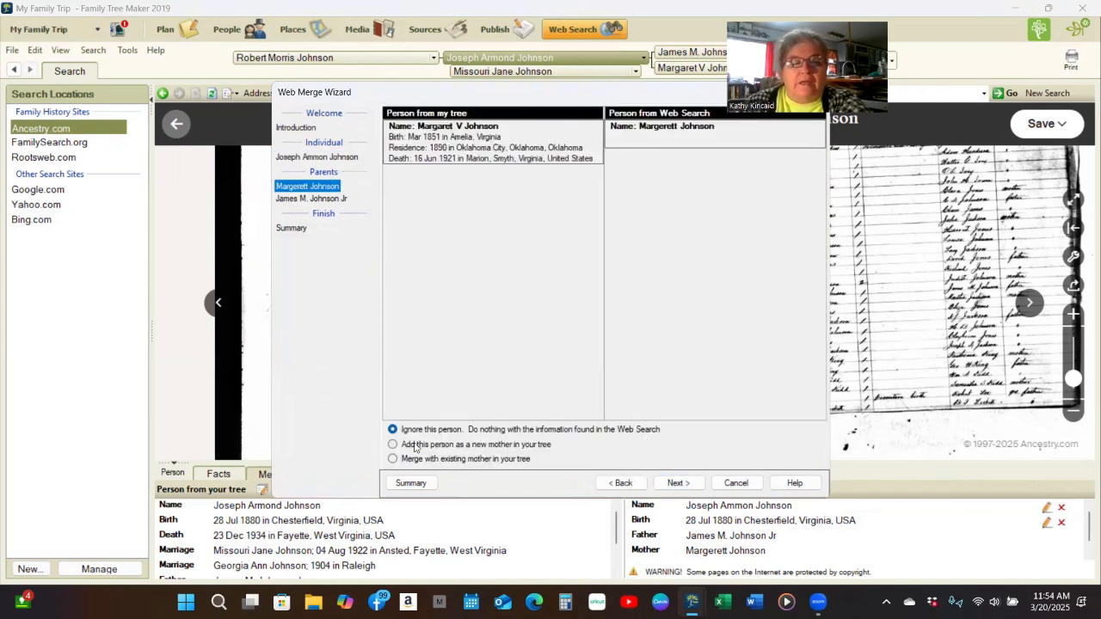
{"action": "left_click", "coordinate": [393, 459]}
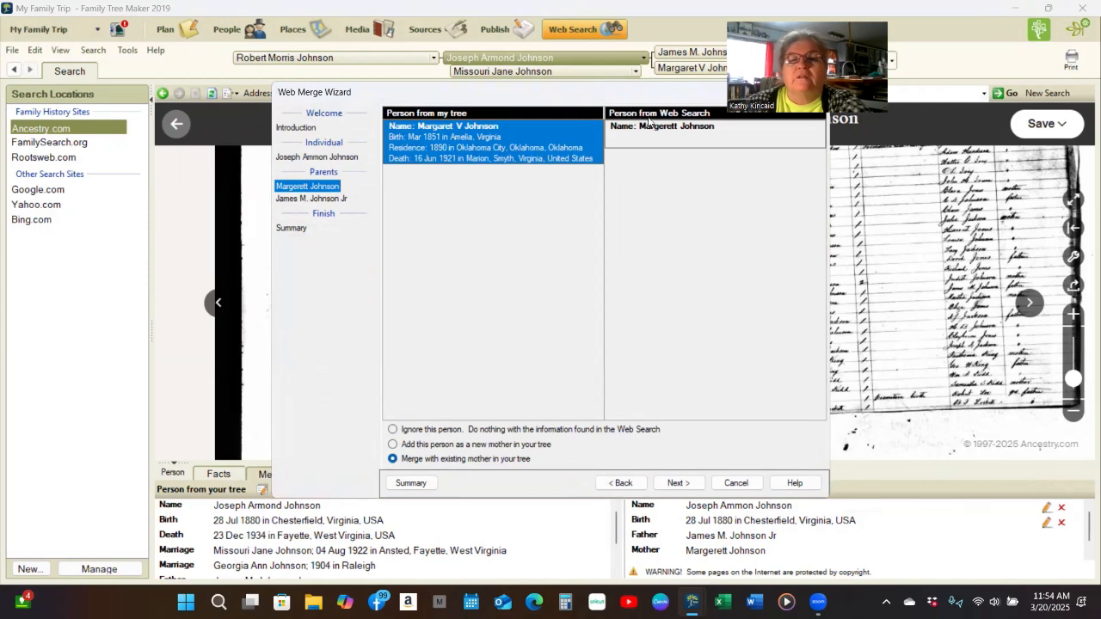
{"action": "left_click", "coordinate": [667, 486]}
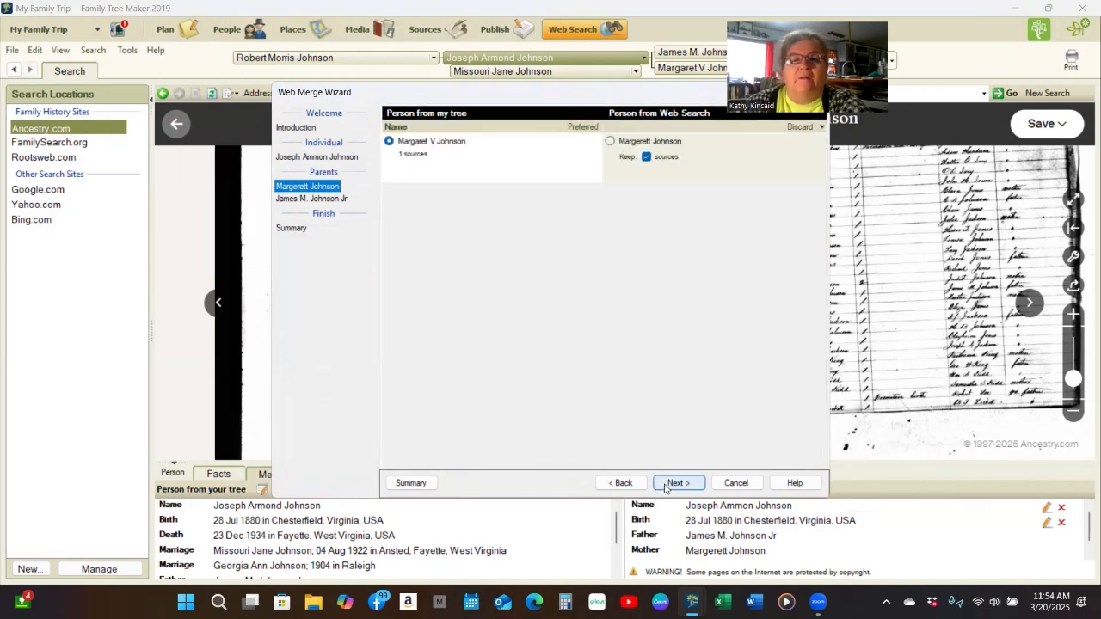
{"action": "left_click", "coordinate": [678, 483]}
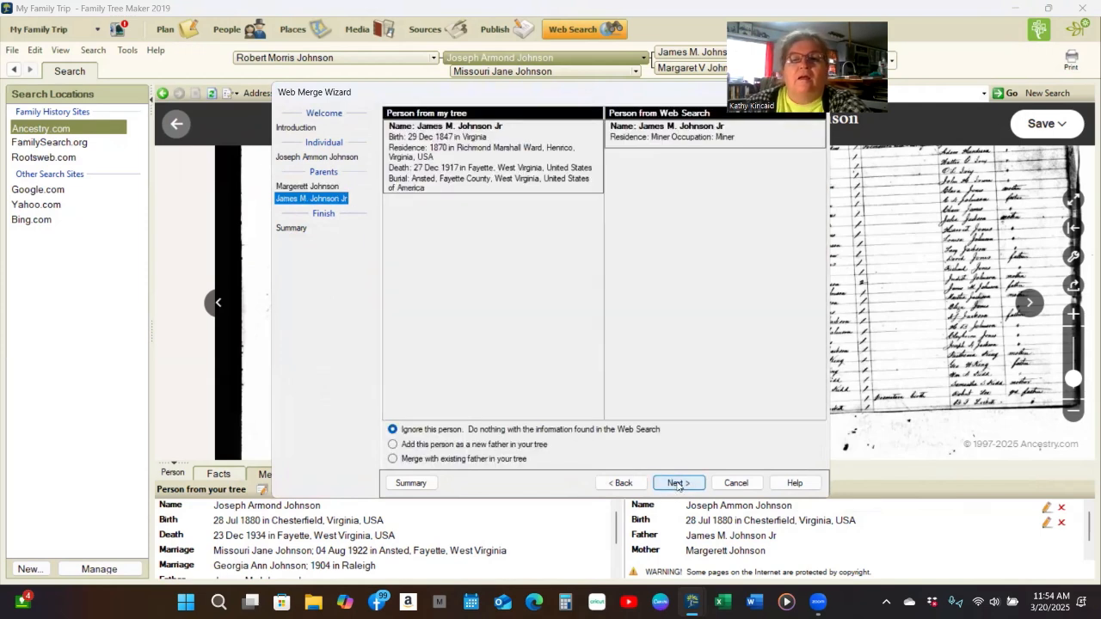
{"action": "left_click", "coordinate": [392, 459]}
{"action": "left_click", "coordinate": [676, 483]}
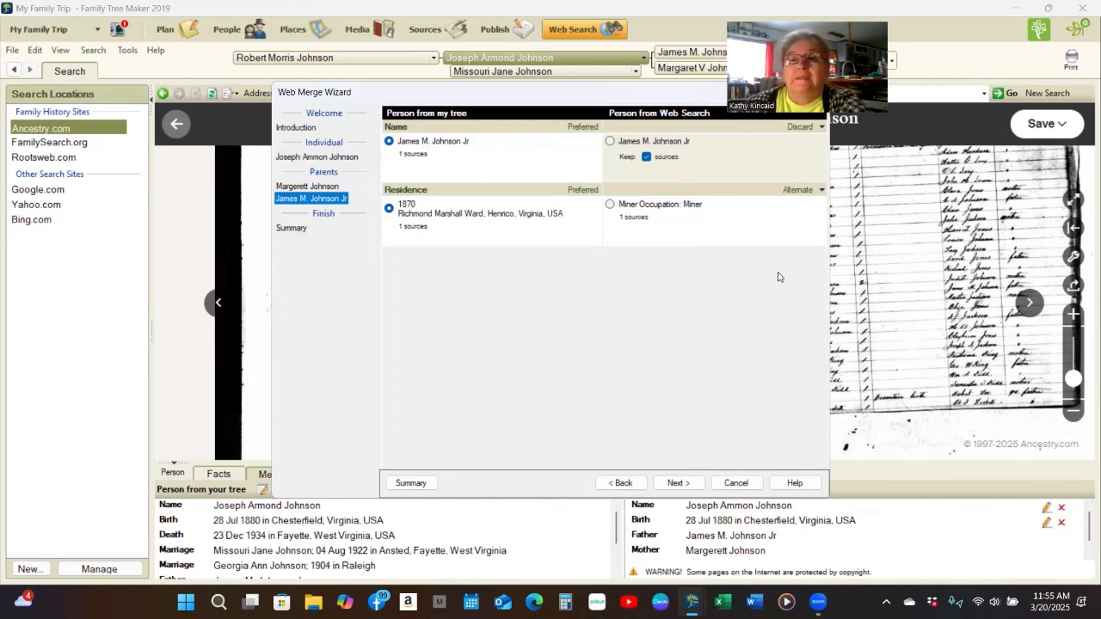
{"action": "left_click", "coordinate": [678, 482]}
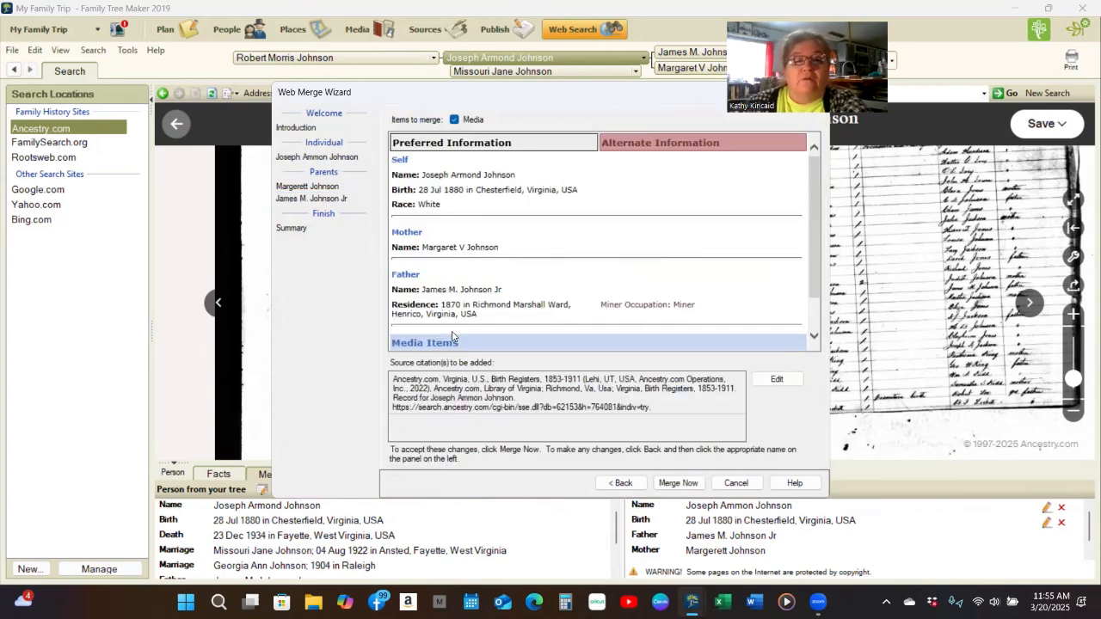
{"action": "scroll", "coordinate": [508, 219], "scroll_direction": "down", "scroll_amount": 1}
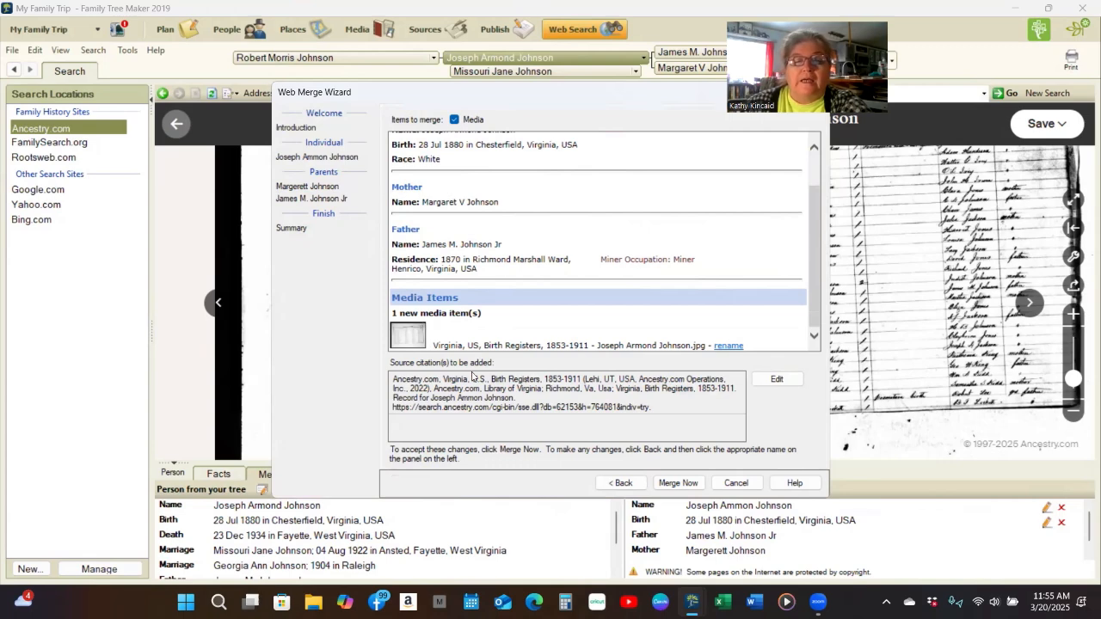
{"action": "left_click", "coordinate": [693, 492]}
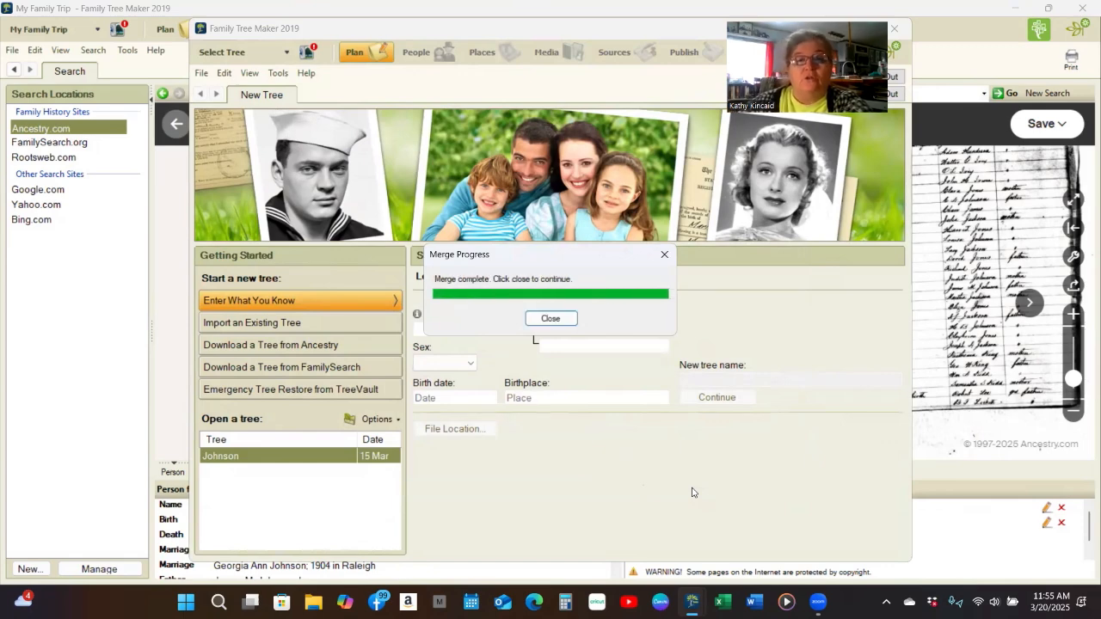
- Close the merge notice, review the merged Media and Notes, then return to the search results
{"action": "left_click", "coordinate": [550, 318]}
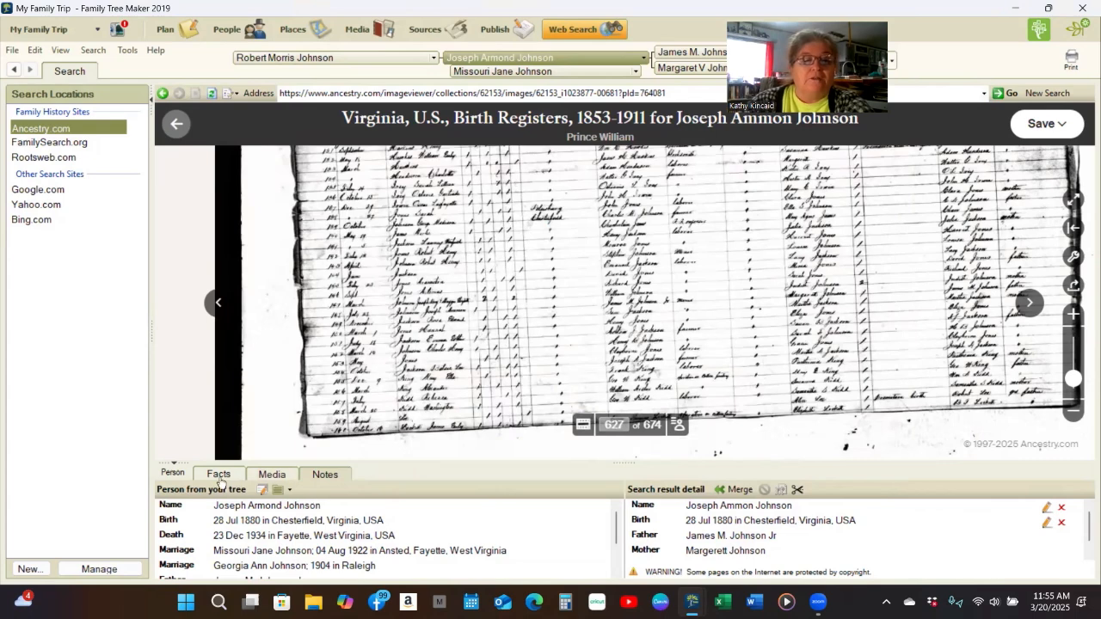
{"action": "left_click", "coordinate": [283, 476]}
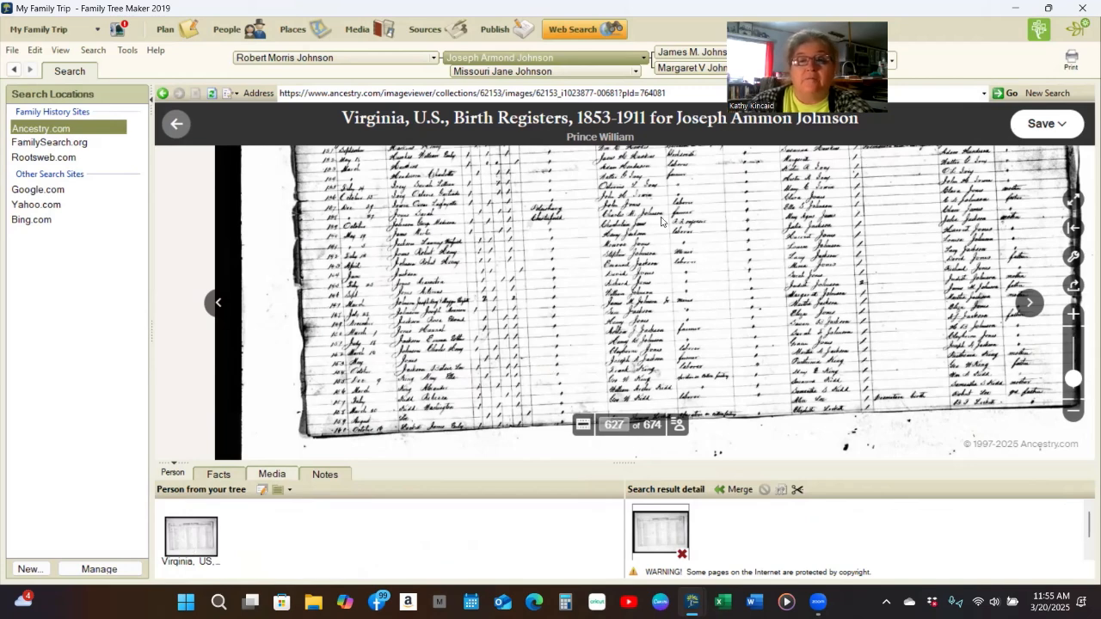
{"action": "mouse_move", "coordinate": [193, 542]}
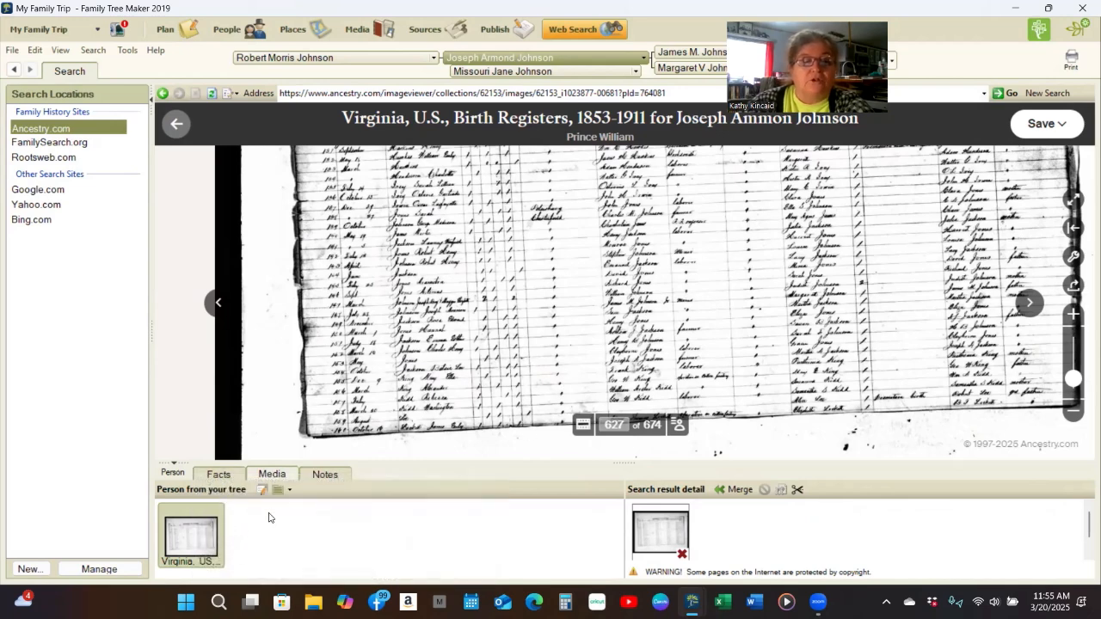
{"action": "left_click", "coordinate": [326, 478]}
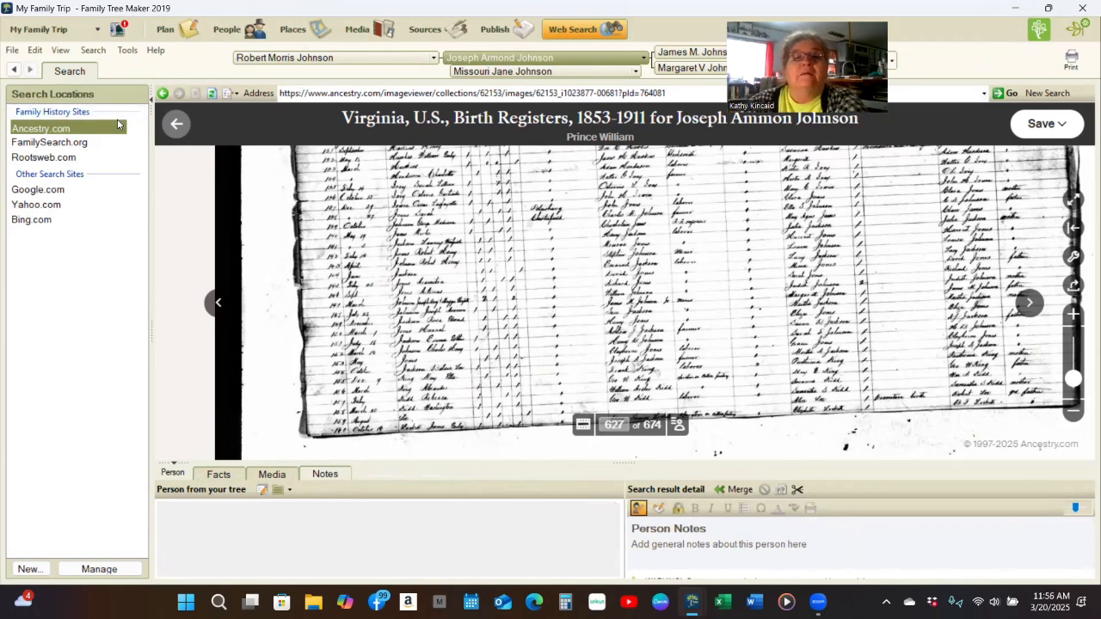
{"action": "left_click", "coordinate": [166, 95]}
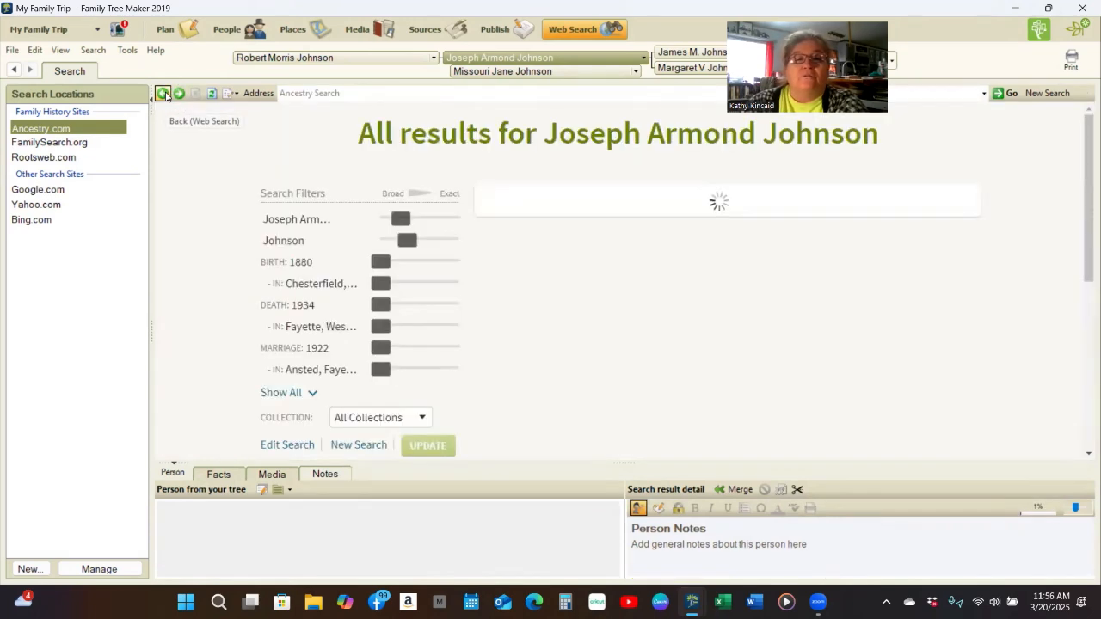
{"action": "left_click", "coordinate": [166, 96]}
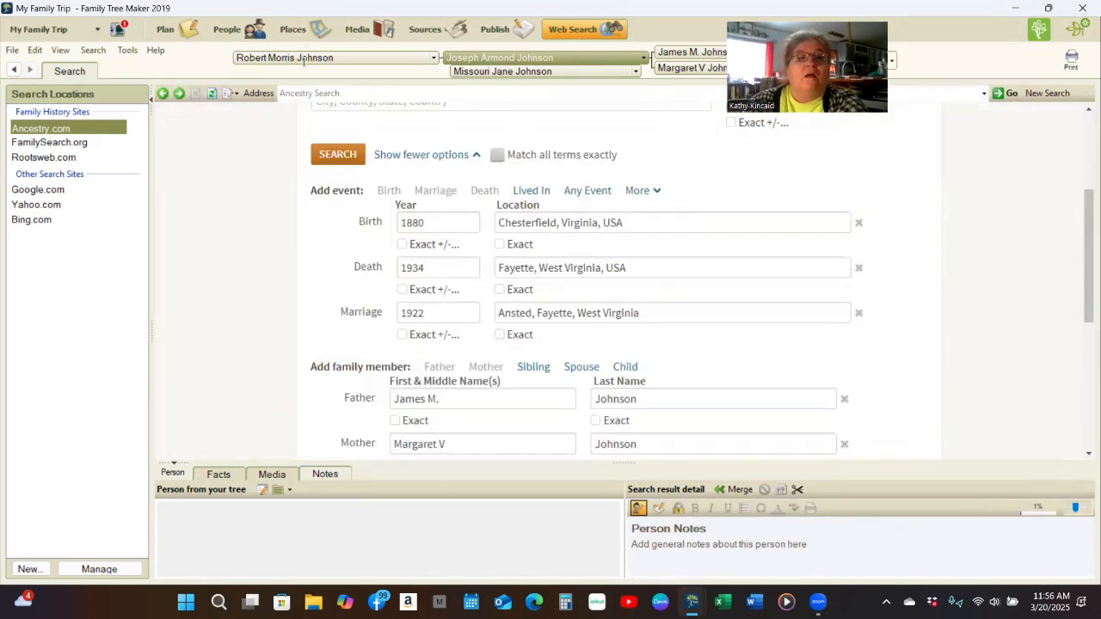
{"action": "left_click", "coordinate": [250, 29]}
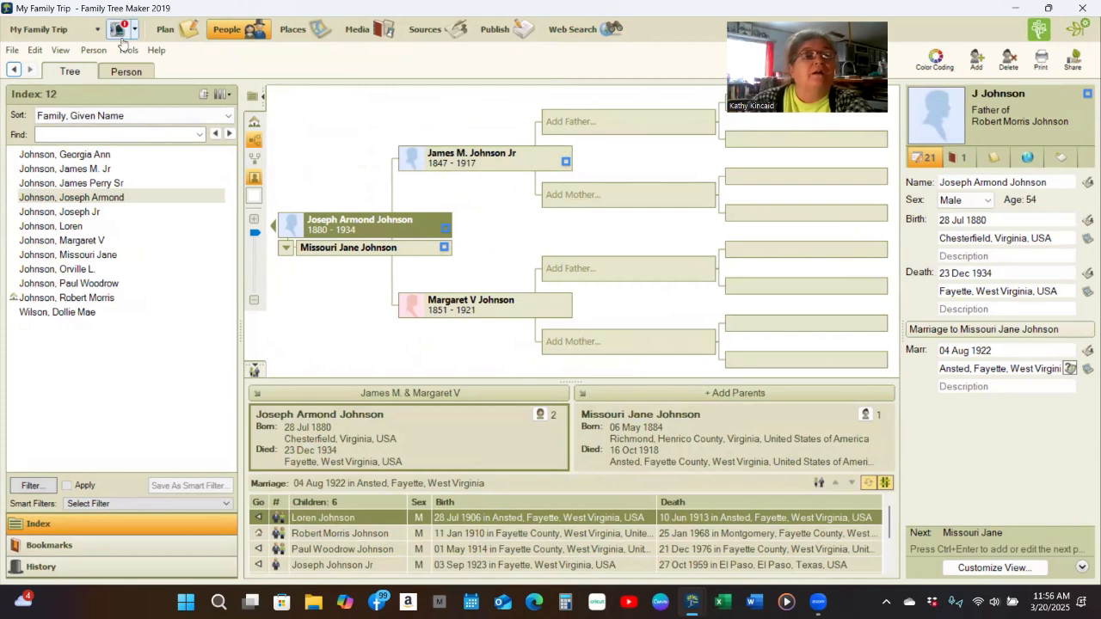
{"action": "left_click", "coordinate": [93, 30]}
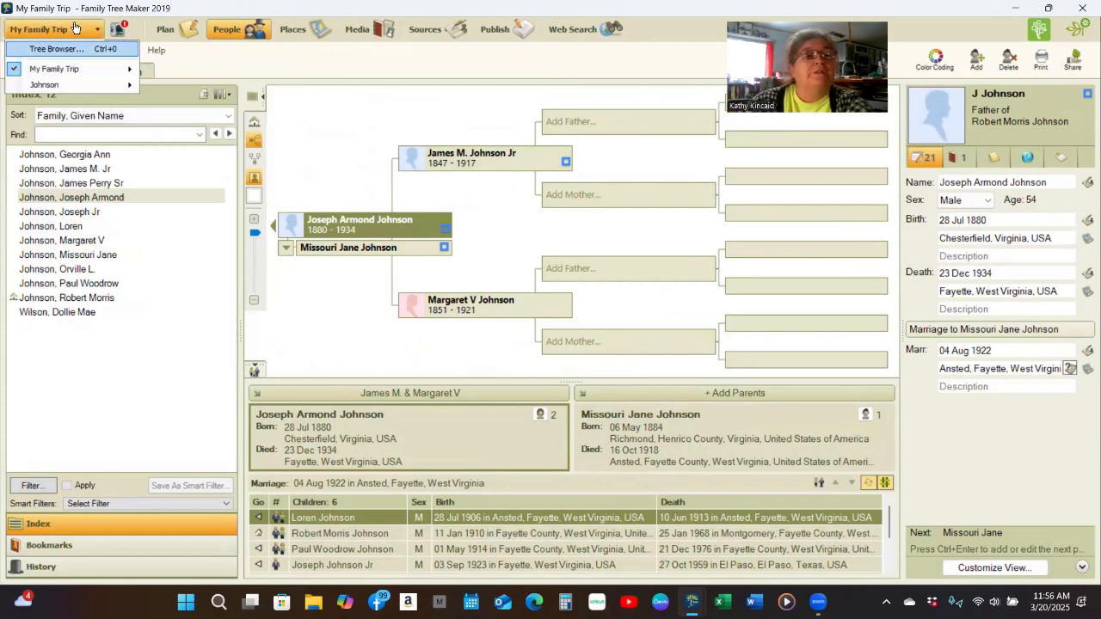
{"action": "left_click", "coordinate": [45, 84]}
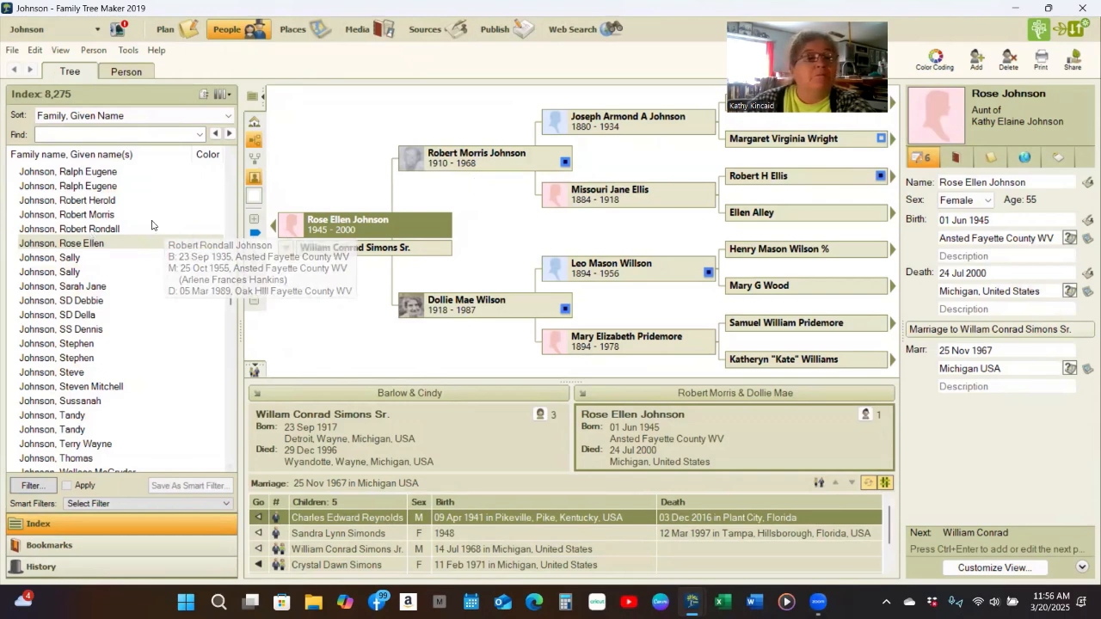
{"action": "left_click", "coordinate": [78, 215]}
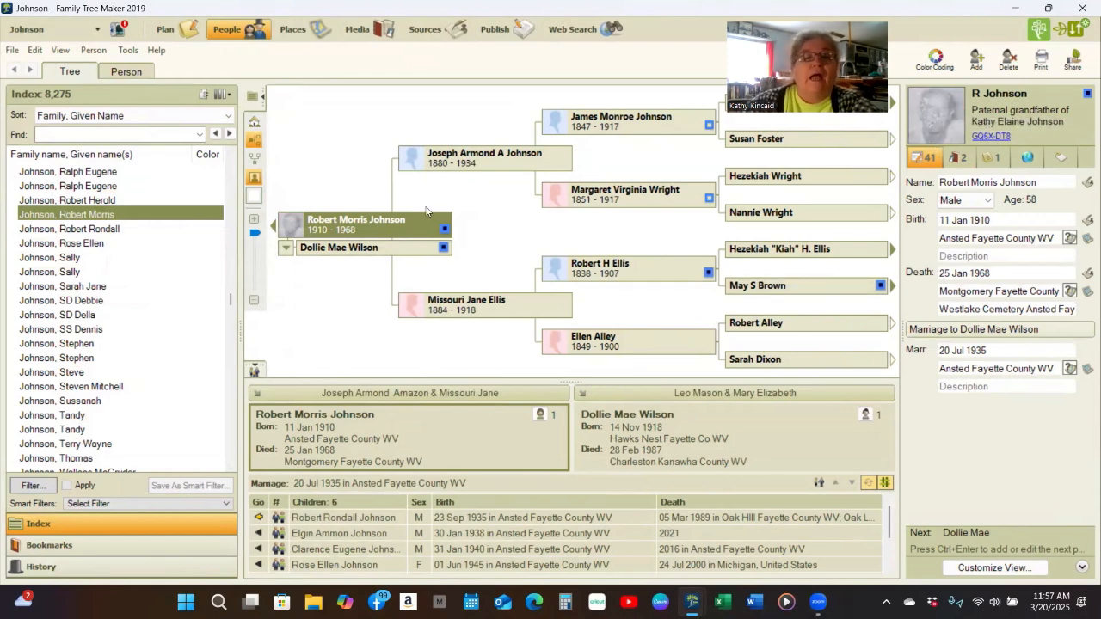
{"action": "mouse_move", "coordinate": [430, 227]}
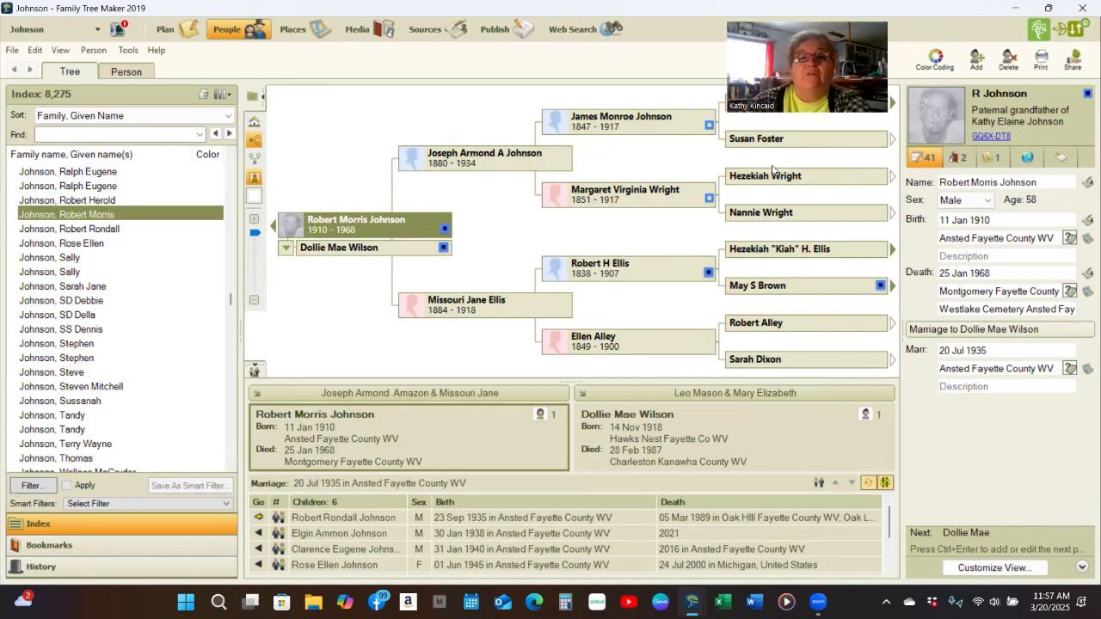
{"action": "left_click", "coordinate": [623, 118]}
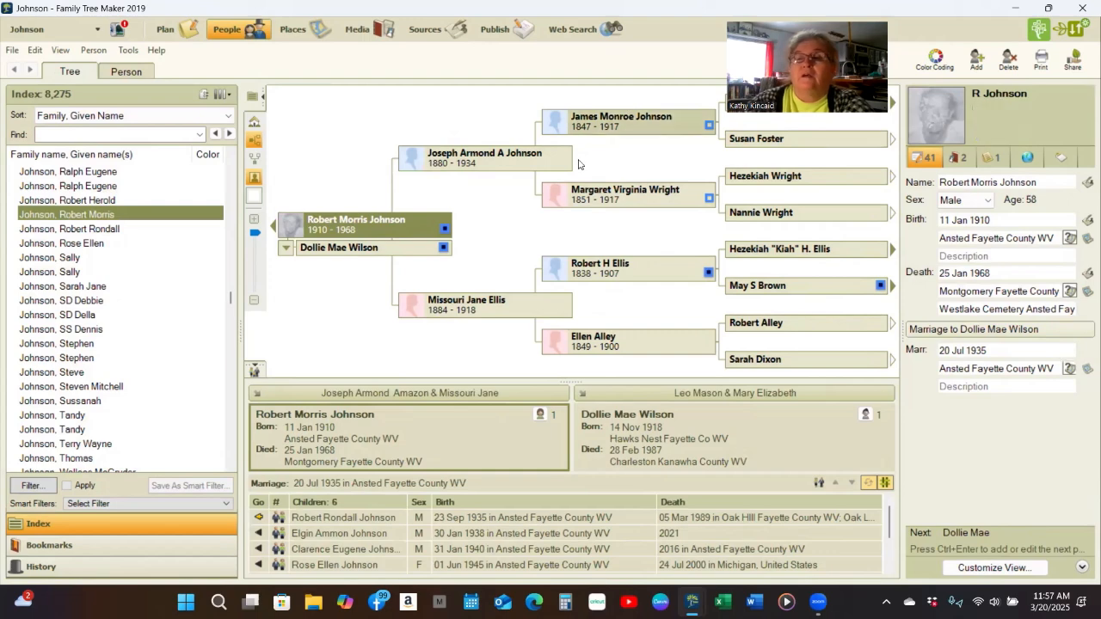
{"action": "left_click", "coordinate": [804, 178]}
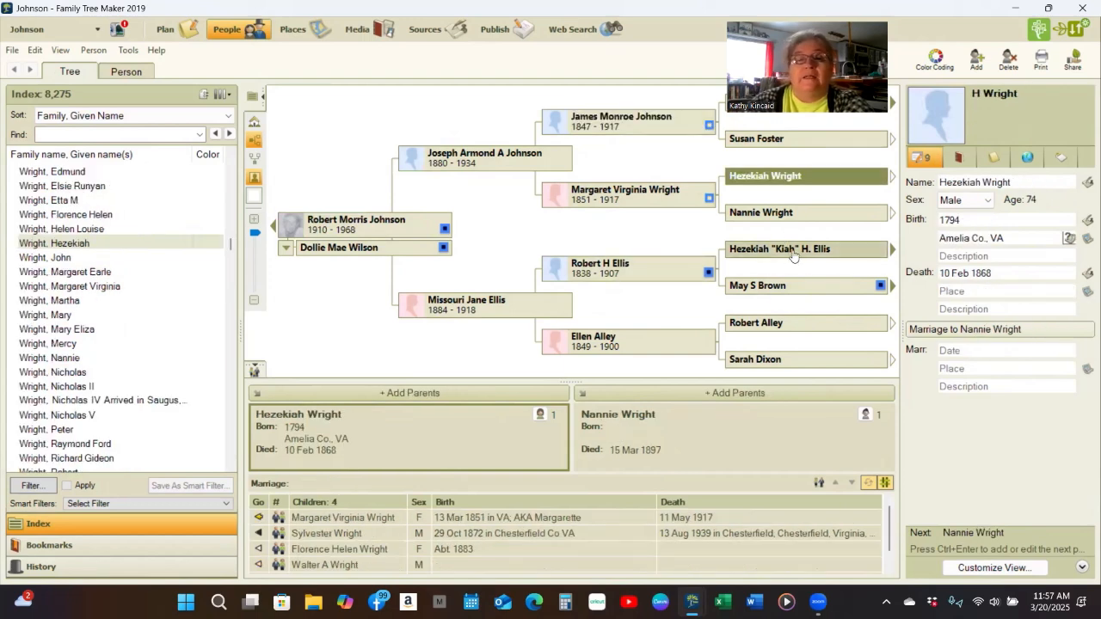
{"action": "left_click", "coordinate": [789, 255]}
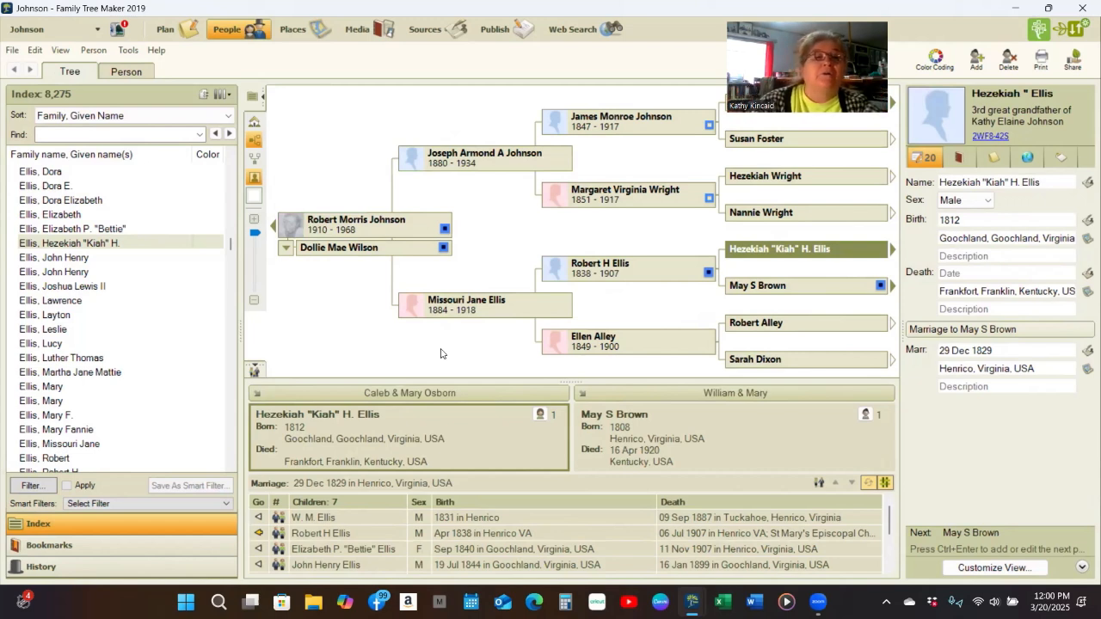
- Switch from the Johnson tree to the My Family Trip tree
{"action": "left_click", "coordinate": [99, 31]}
{"action": "mouse_move", "coordinate": [81, 70]}
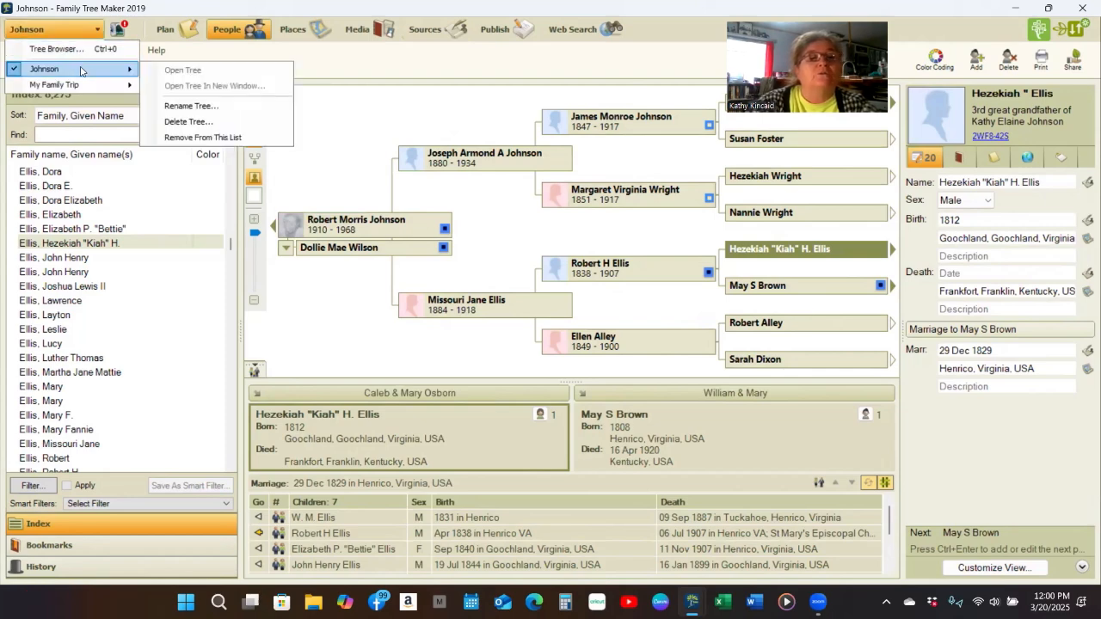
{"action": "left_click", "coordinate": [80, 85]}
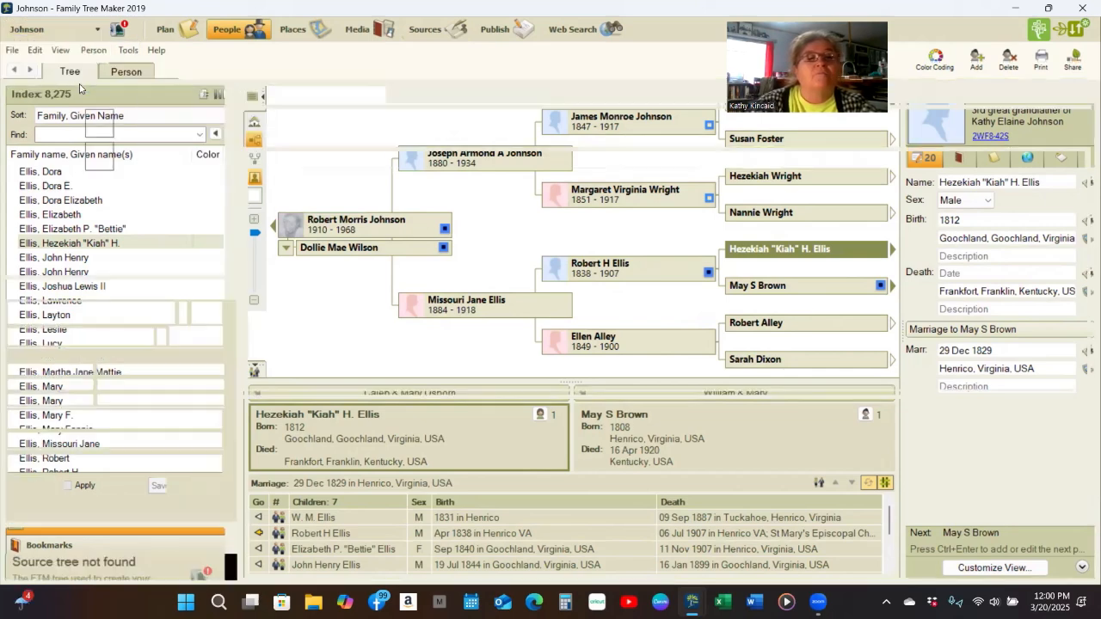